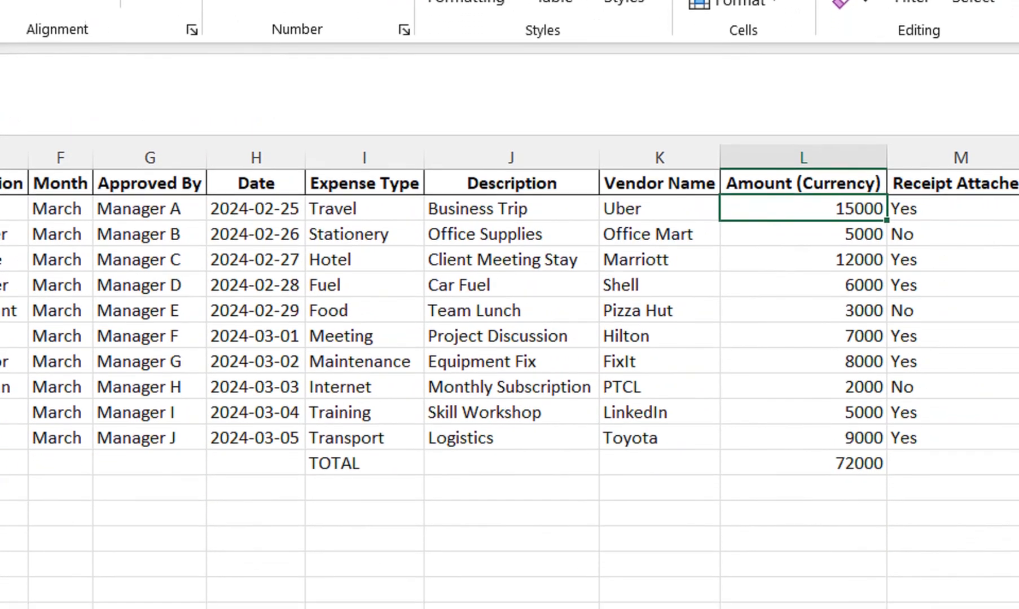
Step: Examine the total formula of the Amount column and check the Approved Amount total, the first receipt status and the first approved amount
{"action": "left_click", "coordinate": [815, 507]}
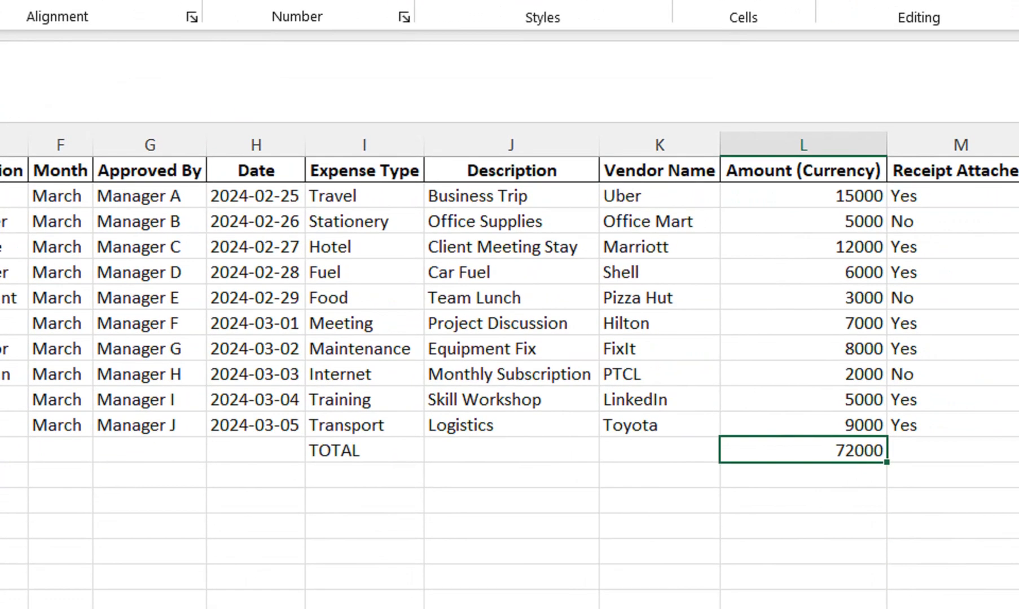
{"action": "key", "text": "F2"}
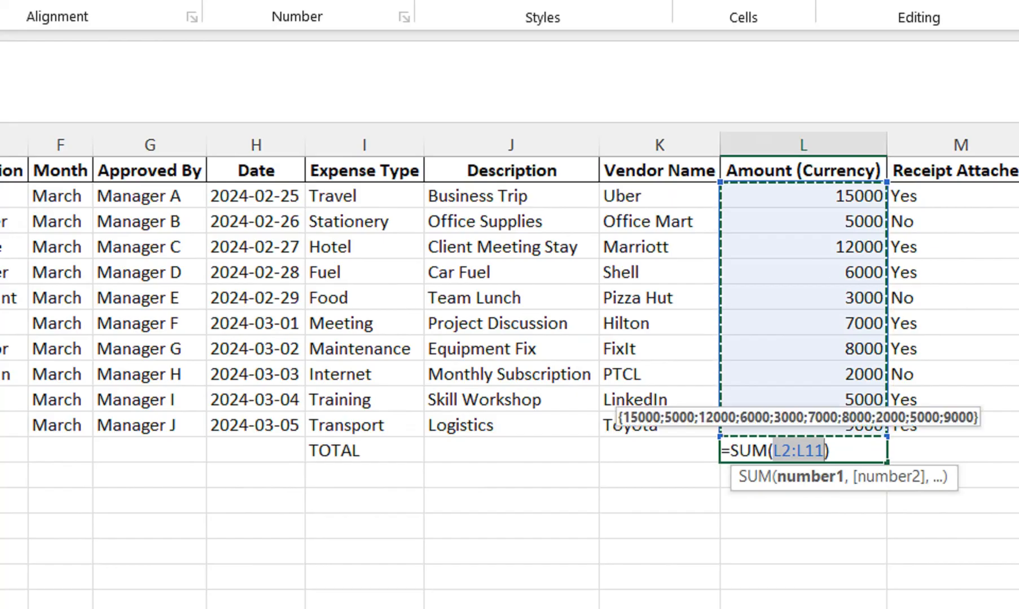
{"action": "key", "text": "Return"}
{"action": "left_click", "coordinate": [990, 447]}
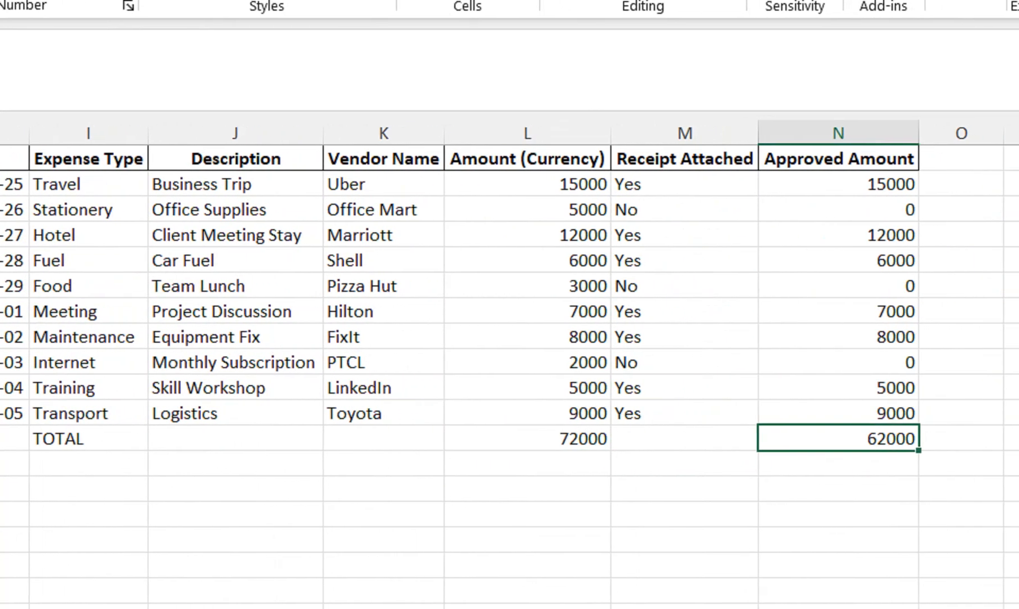
{"action": "left_click", "coordinate": [684, 184]}
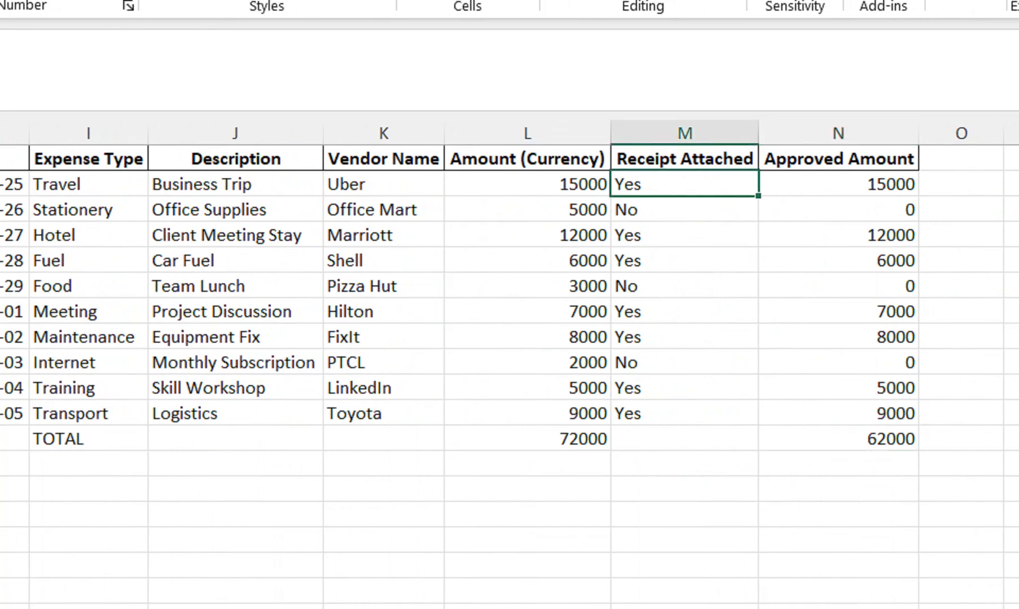
{"action": "left_click", "coordinate": [838, 184]}
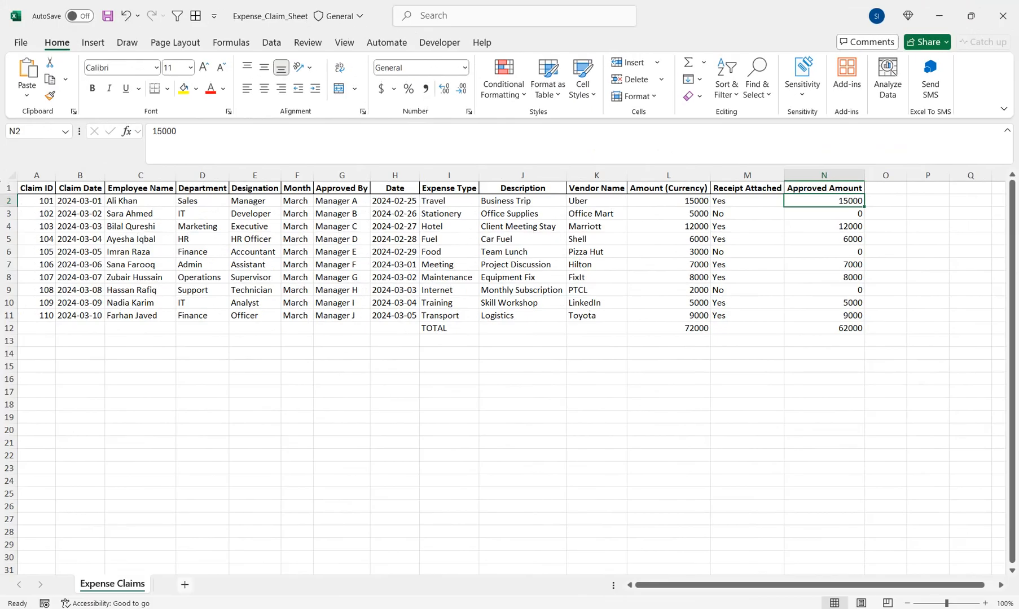
Step: Add a new blank worksheet after the Expense Claims sheet and compare it with the claims data
{"action": "left_click", "coordinate": [184, 585]}
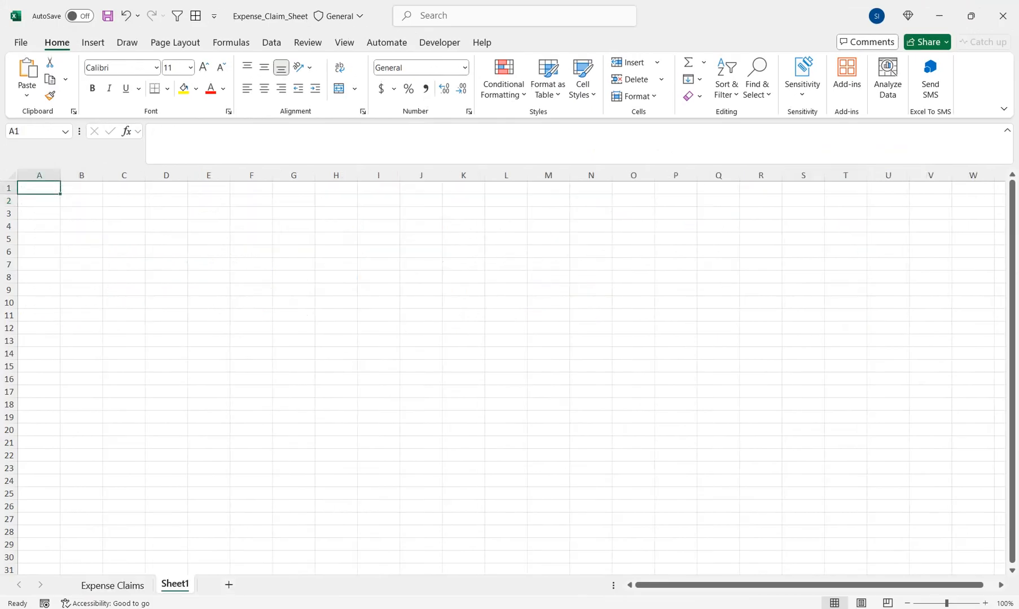
{"action": "left_click", "coordinate": [112, 585]}
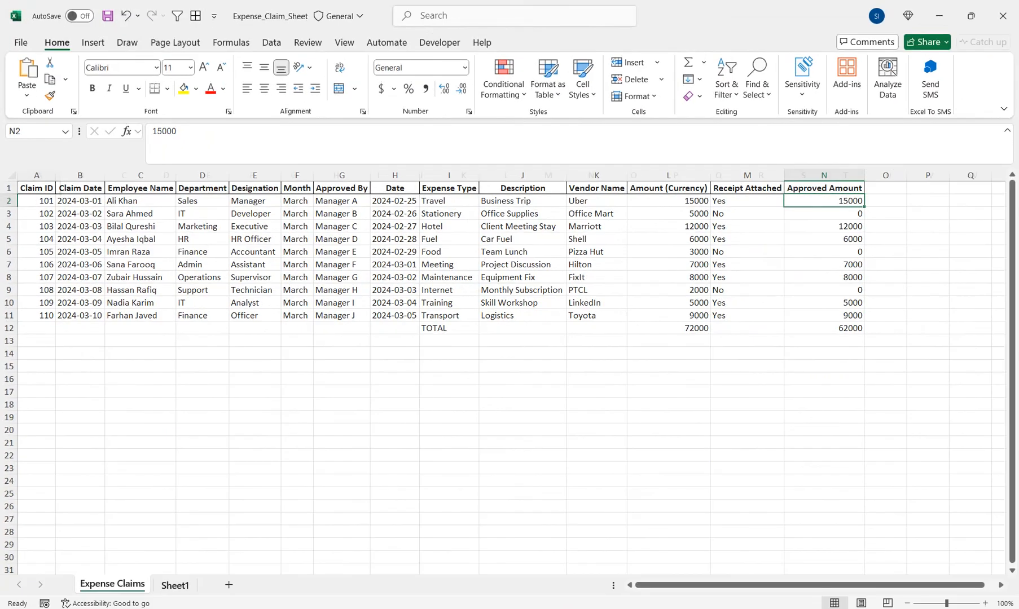
{"action": "left_click", "coordinate": [175, 585]}
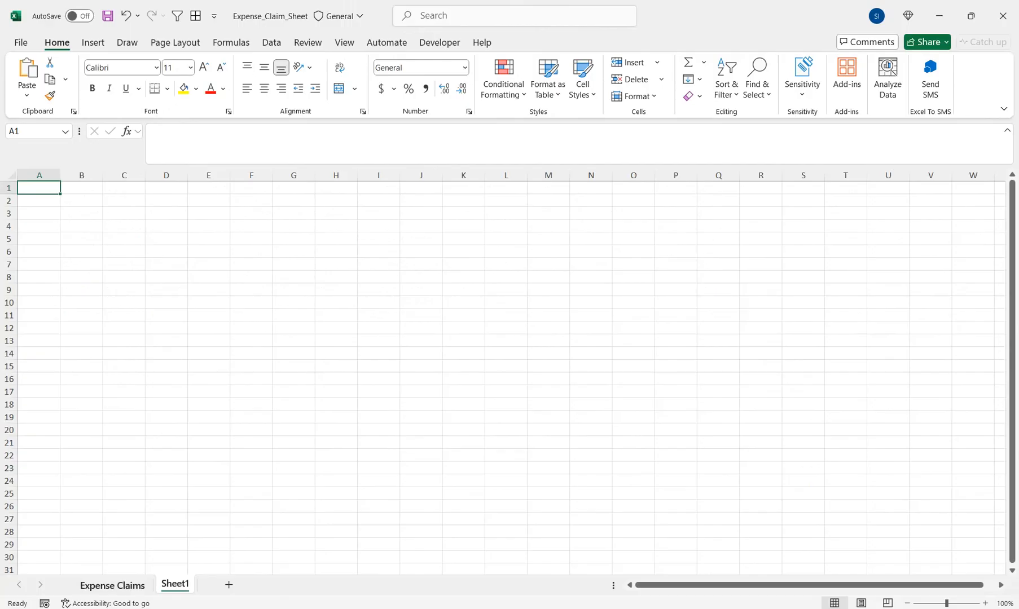
{"action": "left_click", "coordinate": [112, 585]}
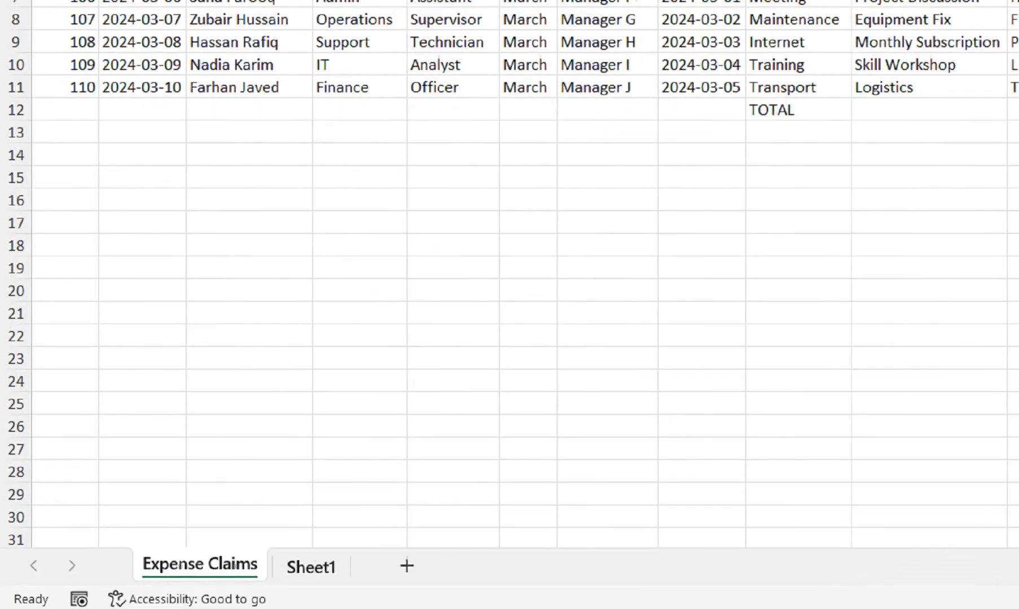
Step: Rename the new worksheet as "Claim Format"
{"action": "double_click", "coordinate": [175, 586]}
{"action": "type", "text": "Sheet"}
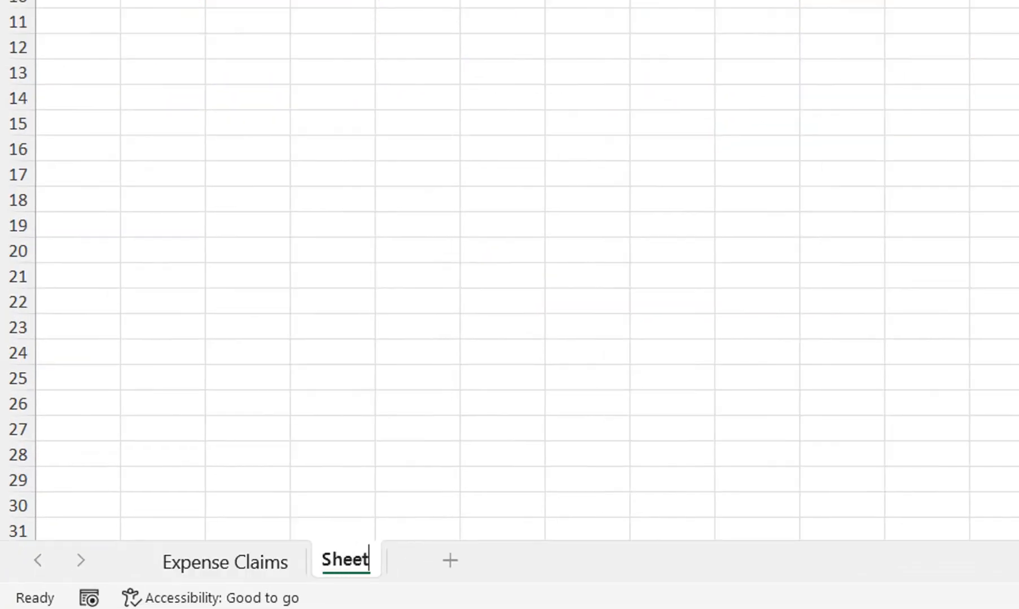
{"action": "key", "text": "Home"}
{"action": "key", "text": "shift+End"}
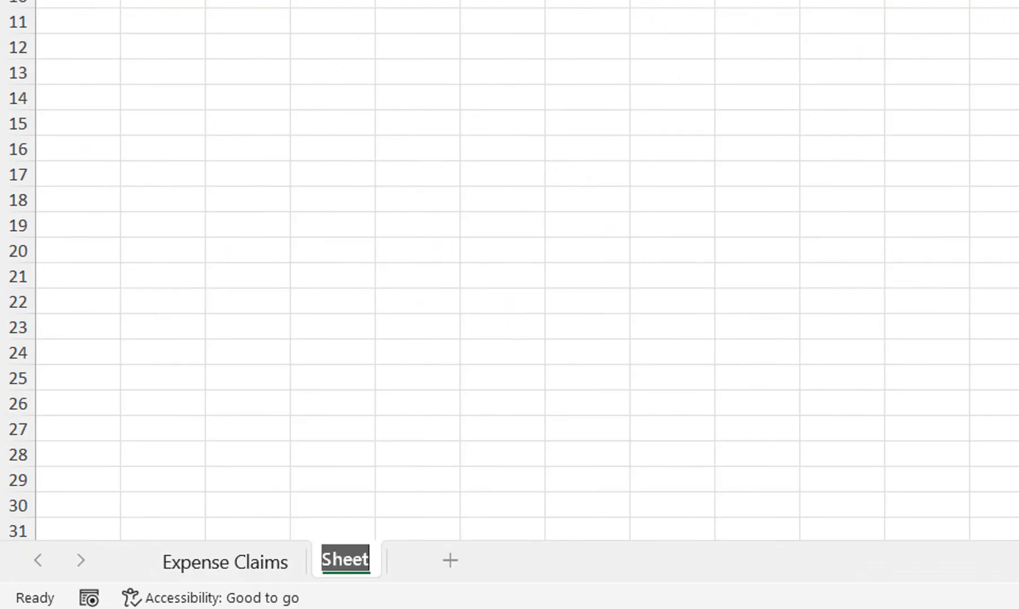
{"action": "type", "text": "Claim"}
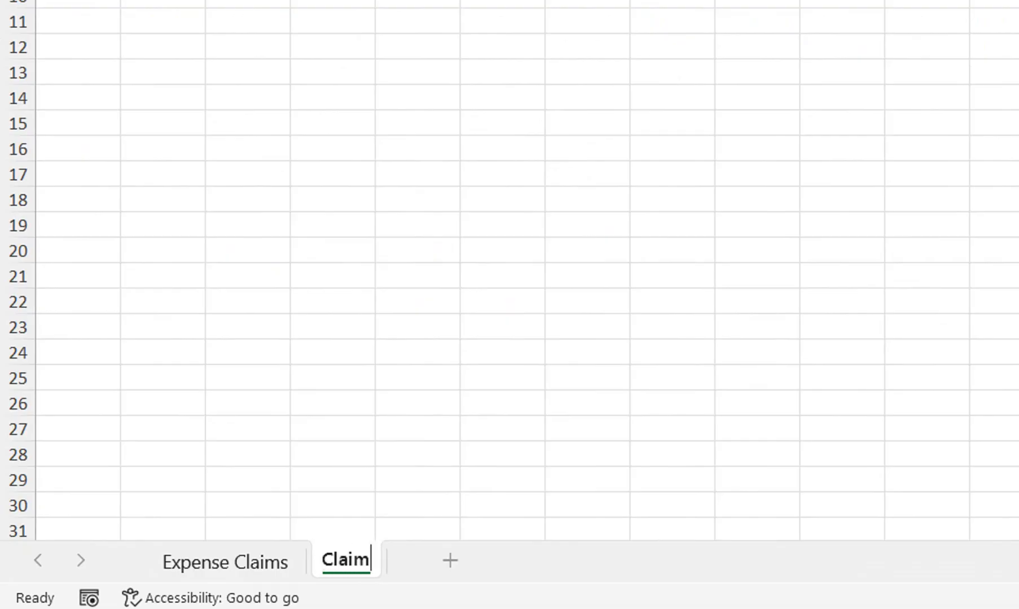
{"action": "type", "text": " Foramt"}
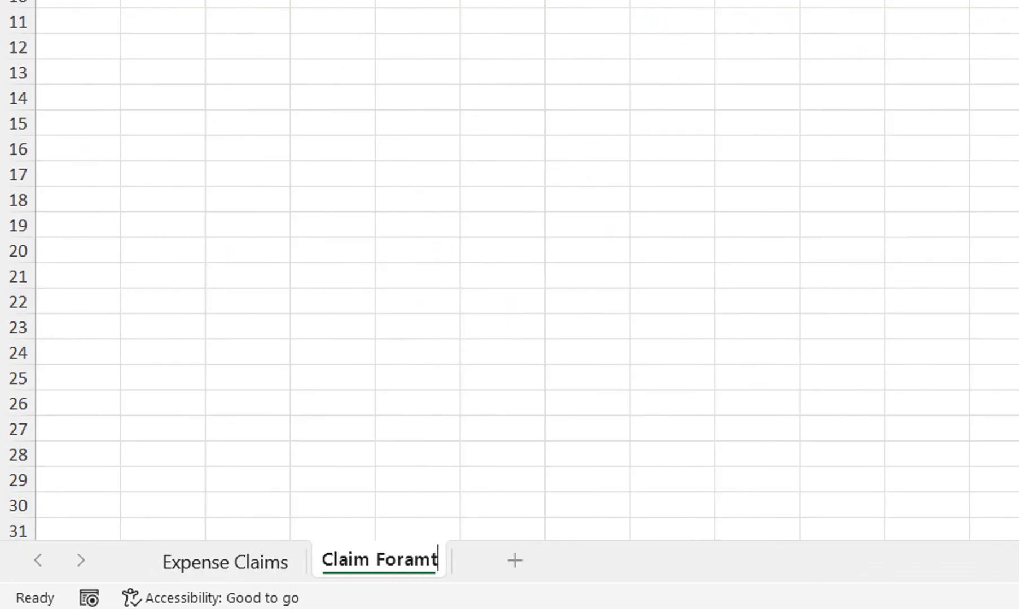
{"action": "key", "text": "BackSpace"}
{"action": "key", "text": "BackSpace"}
{"action": "key", "text": "BackSpace"}
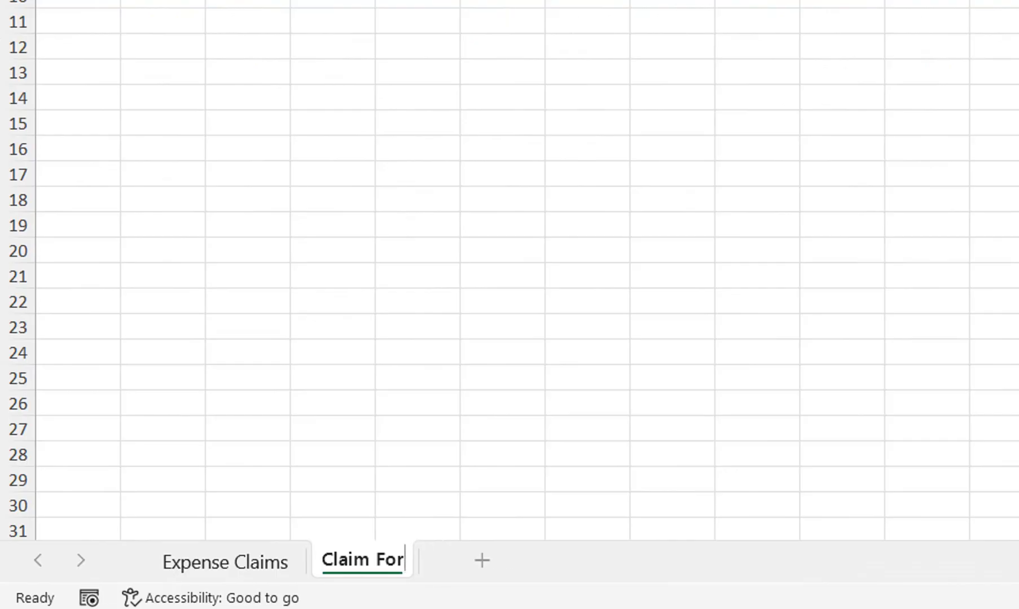
{"action": "type", "text": "mat"}
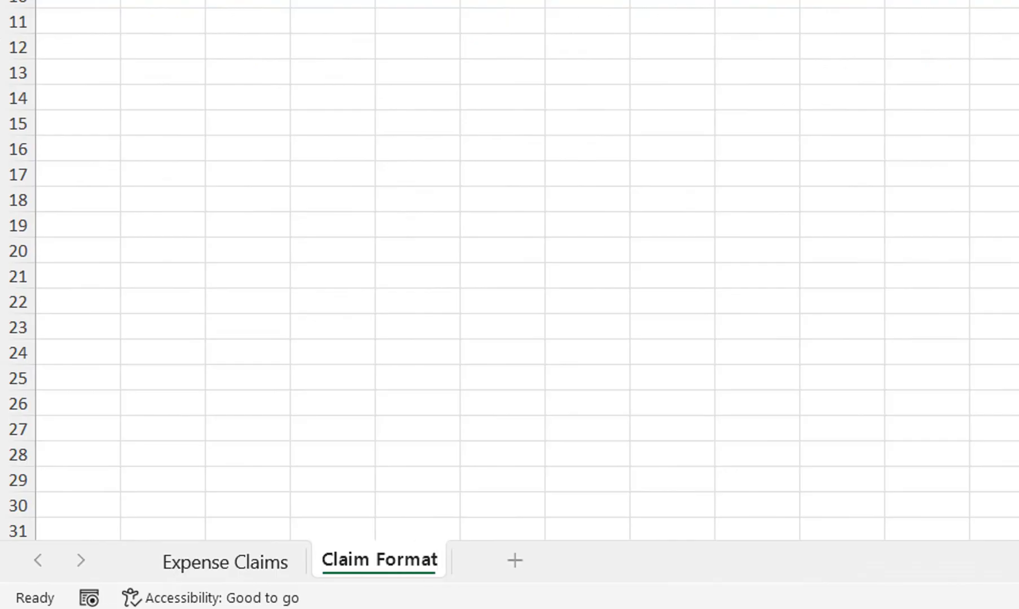
{"action": "left_click", "coordinate": [417, 480]}
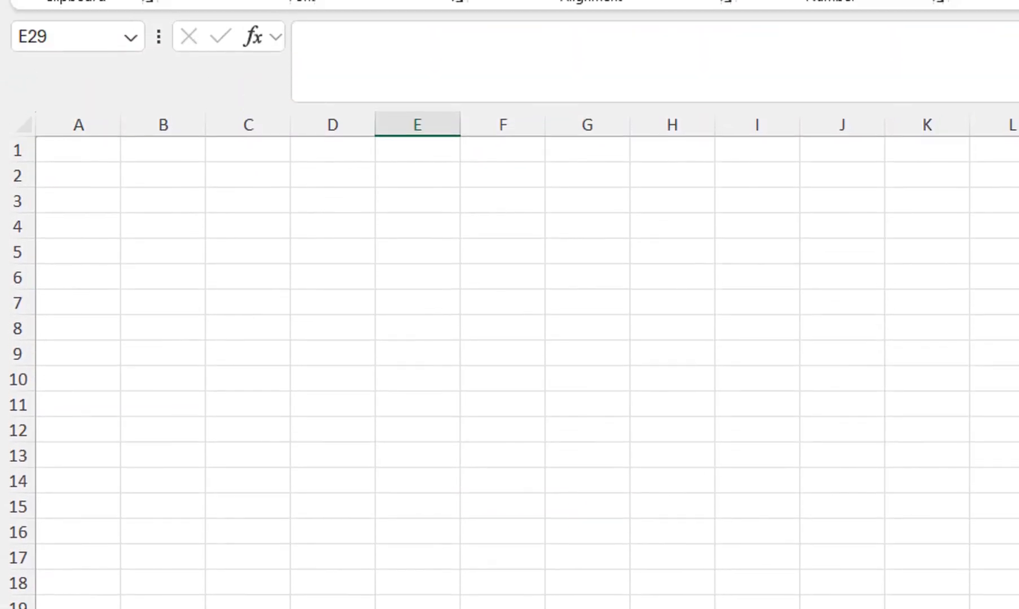
Step: Go to cell A1 of the Claim Format sheet, open the print preview and return to the sheet to display its page boundaries
{"action": "key", "text": "ctrl+Home"}
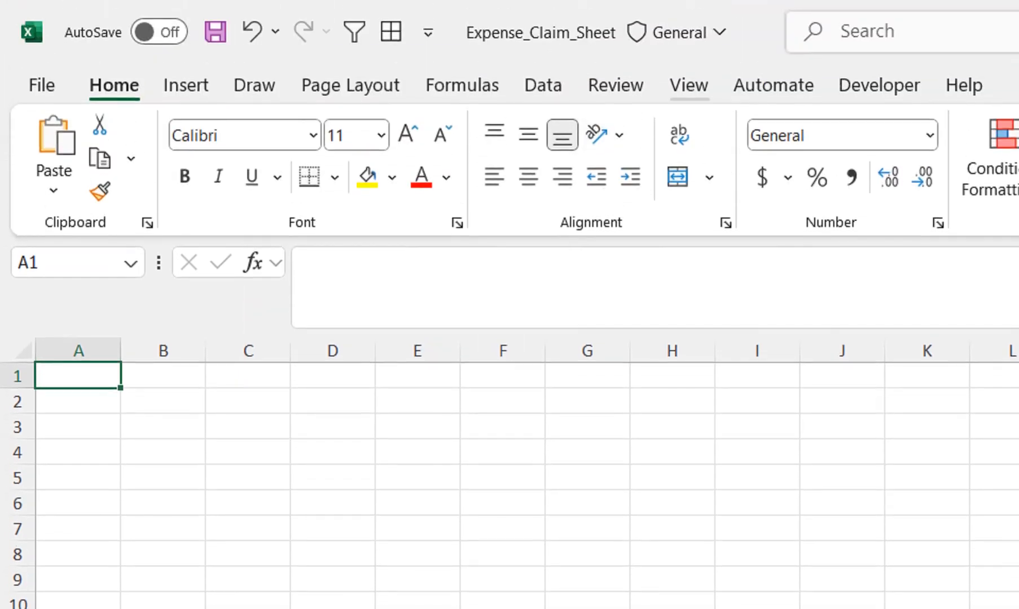
{"action": "left_click", "coordinate": [689, 85]}
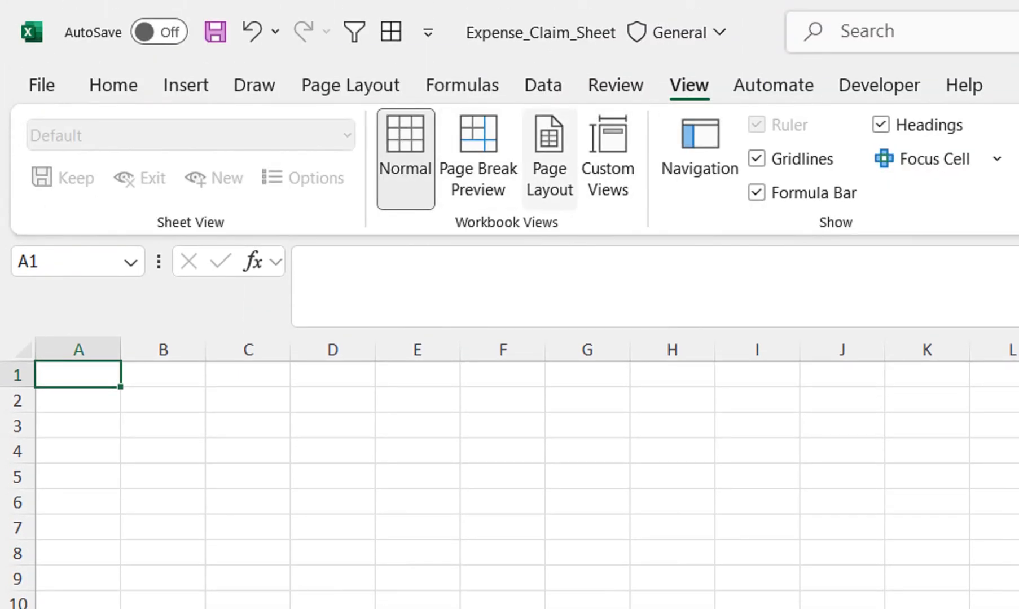
{"action": "key", "text": "ctrl+p"}
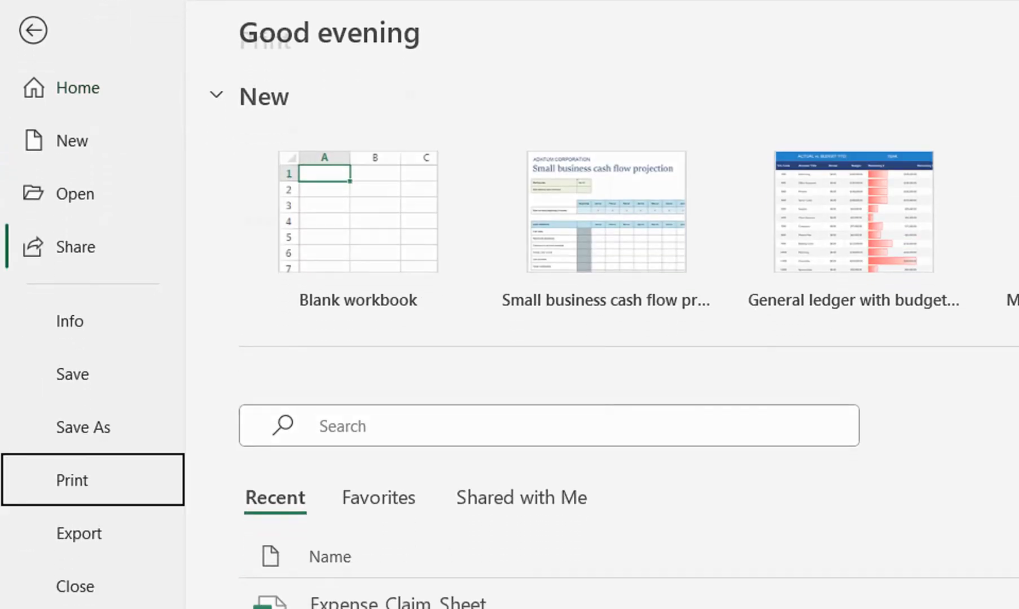
{"action": "key", "text": "Escape"}
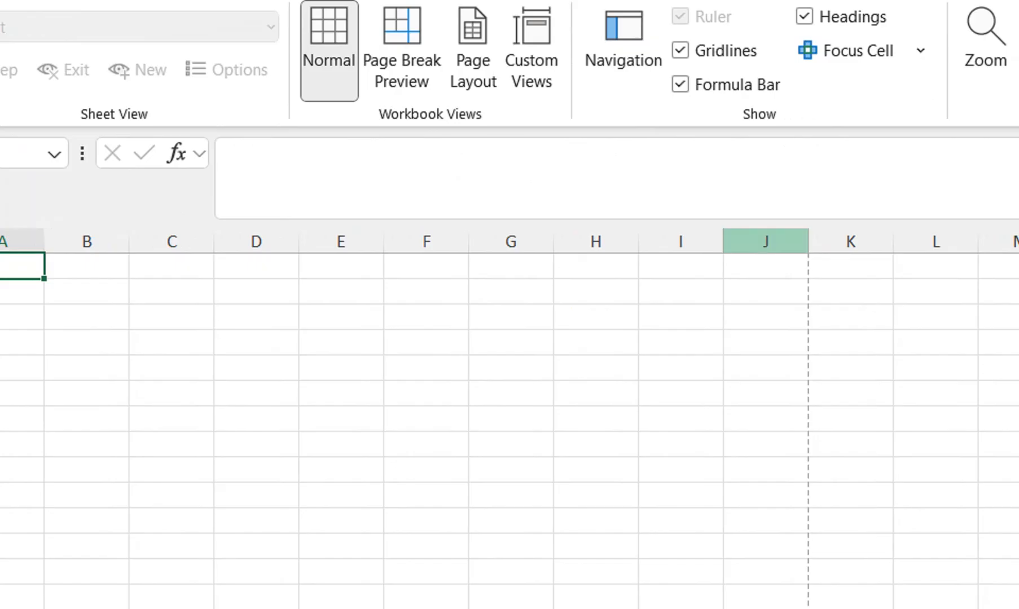
Step: Try widening column F to about 23 to test the page boundary, and undo each width change
{"action": "left_click_drag", "start_coordinate": [723, 242], "coordinate": [724, 241]}
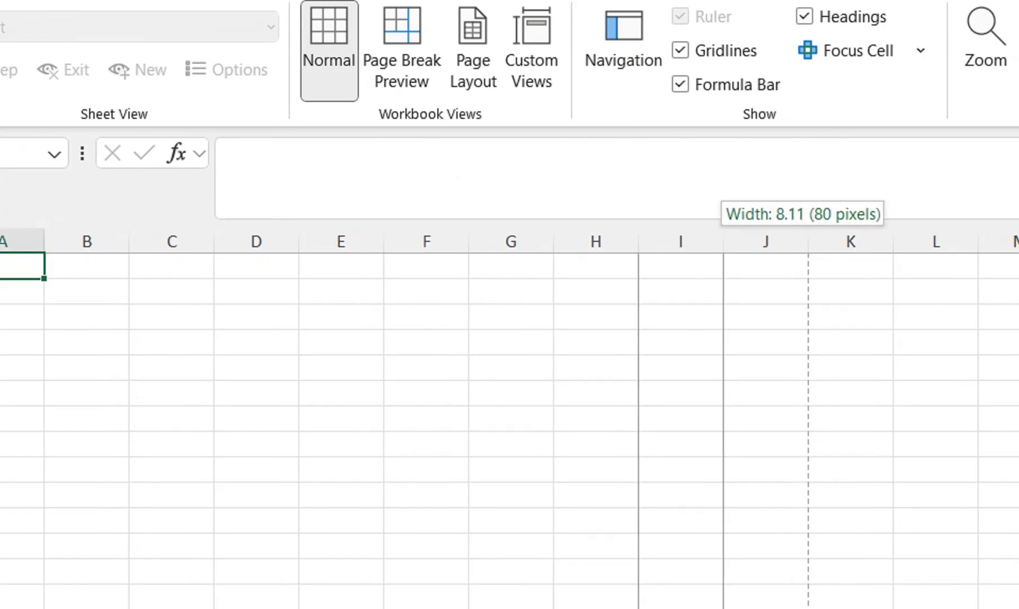
{"action": "left_click_drag", "start_coordinate": [723, 241], "coordinate": [723, 241]}
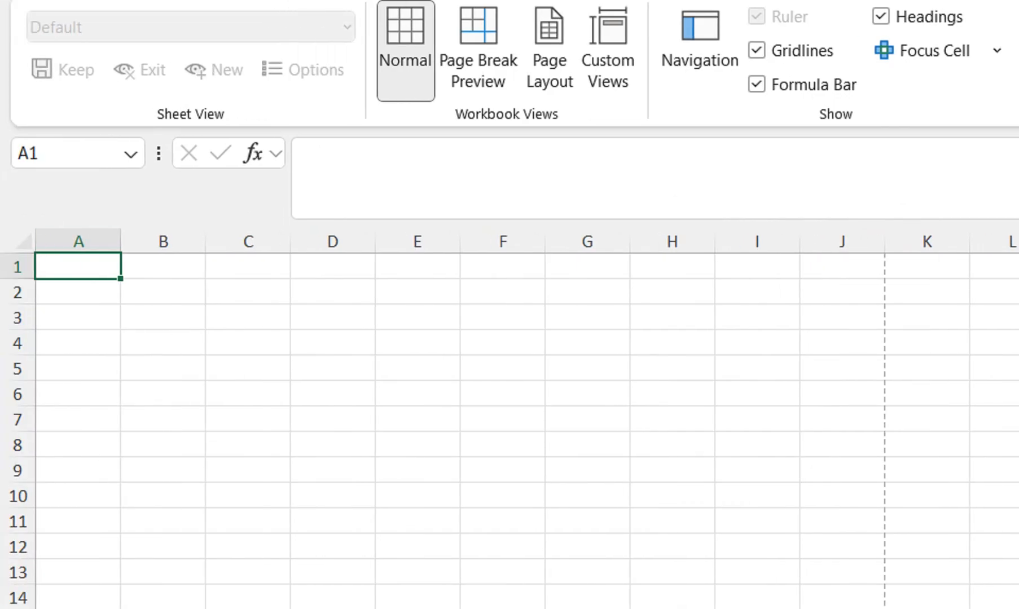
{"action": "left_click_drag", "start_coordinate": [545, 241], "coordinate": [689, 241]}
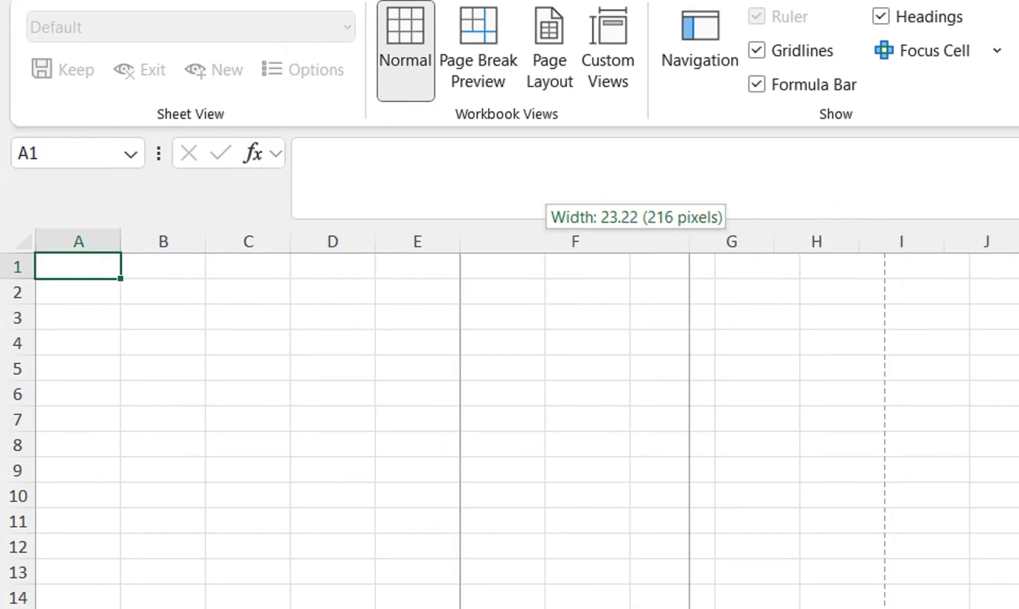
{"action": "key", "text": "ctrl+z"}
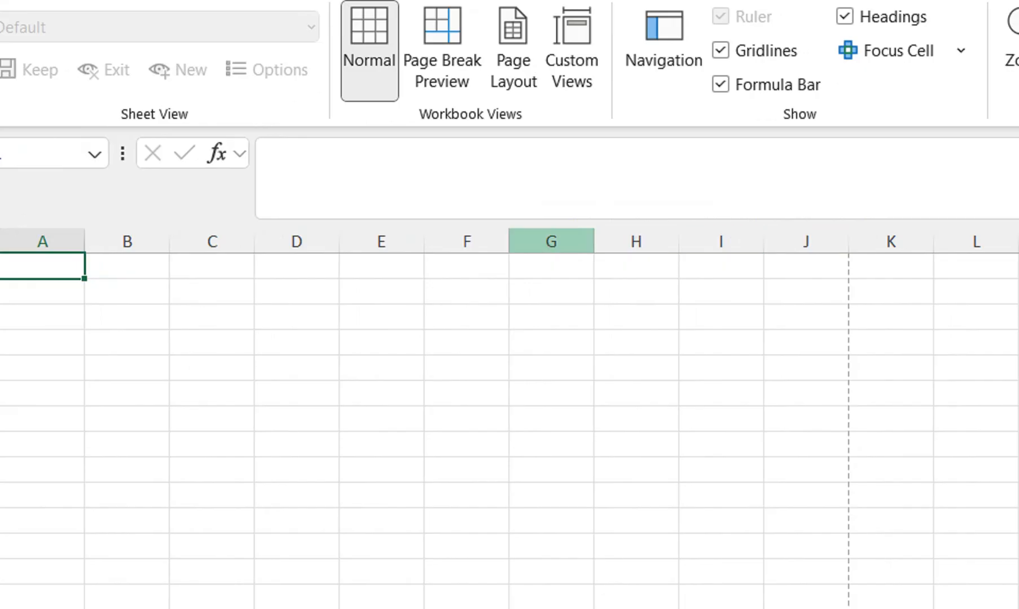
{"action": "left_click_drag", "start_coordinate": [509, 242], "coordinate": [628, 242]}
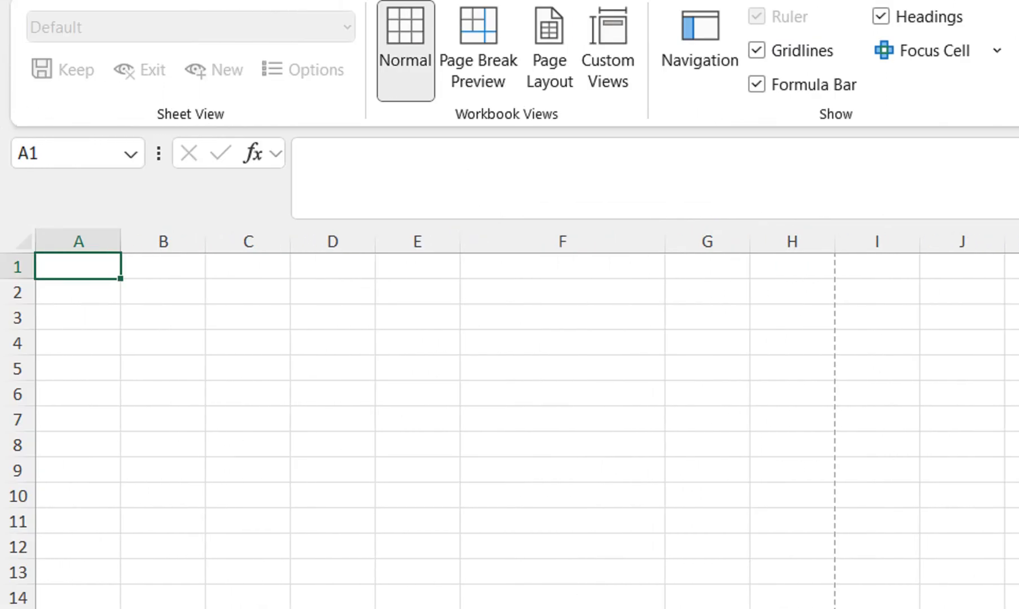
{"action": "key", "text": "ctrl+z"}
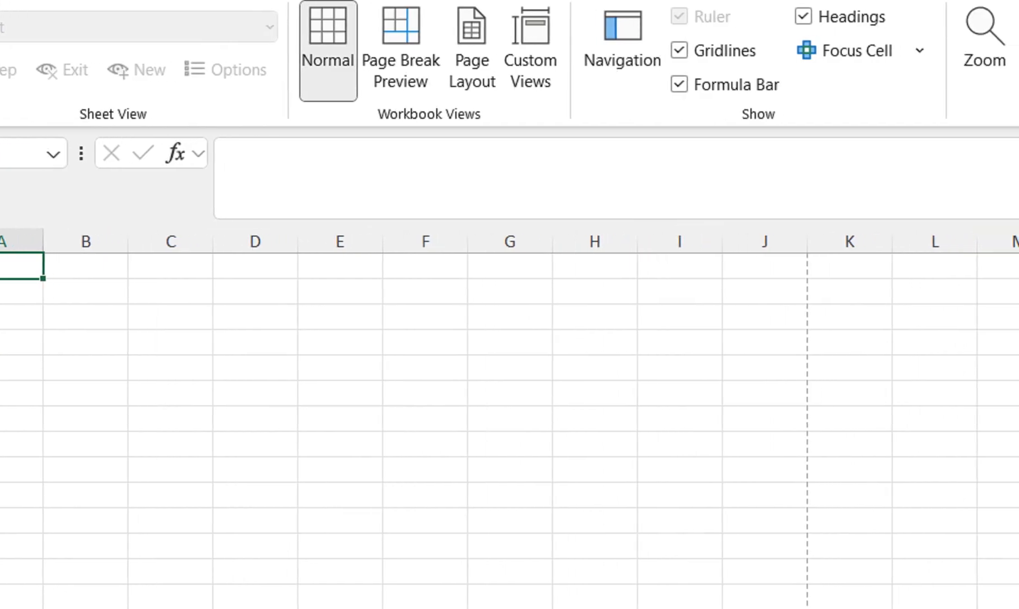
Step: Enter the labels "Name" in cell A3 and "Post" in cell A4
{"action": "left_click", "coordinate": [78, 317]}
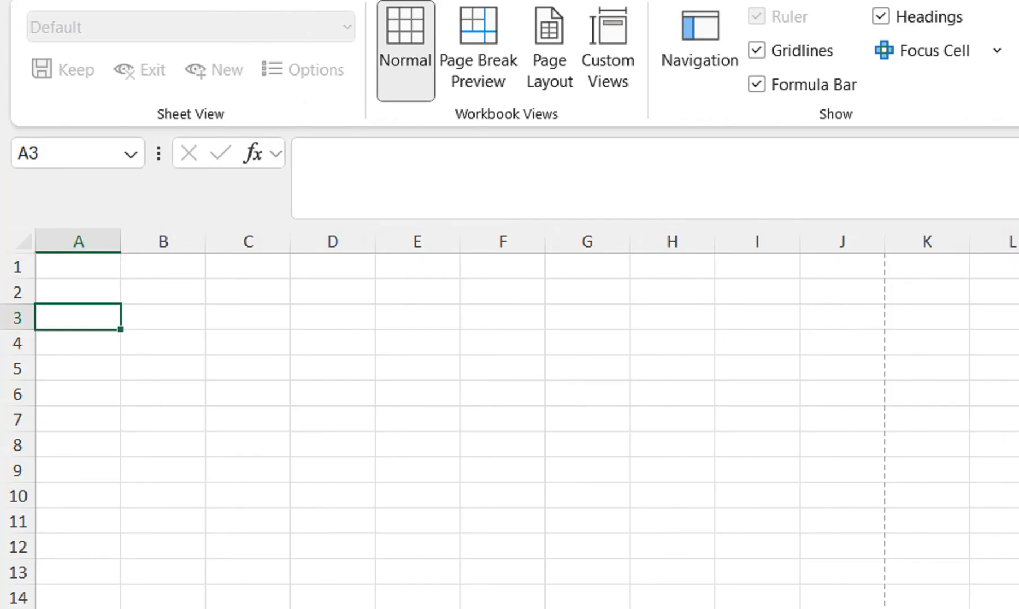
{"action": "type", "text": "Name"}
{"action": "key", "text": "Return"}
{"action": "type", "text": "Post"}
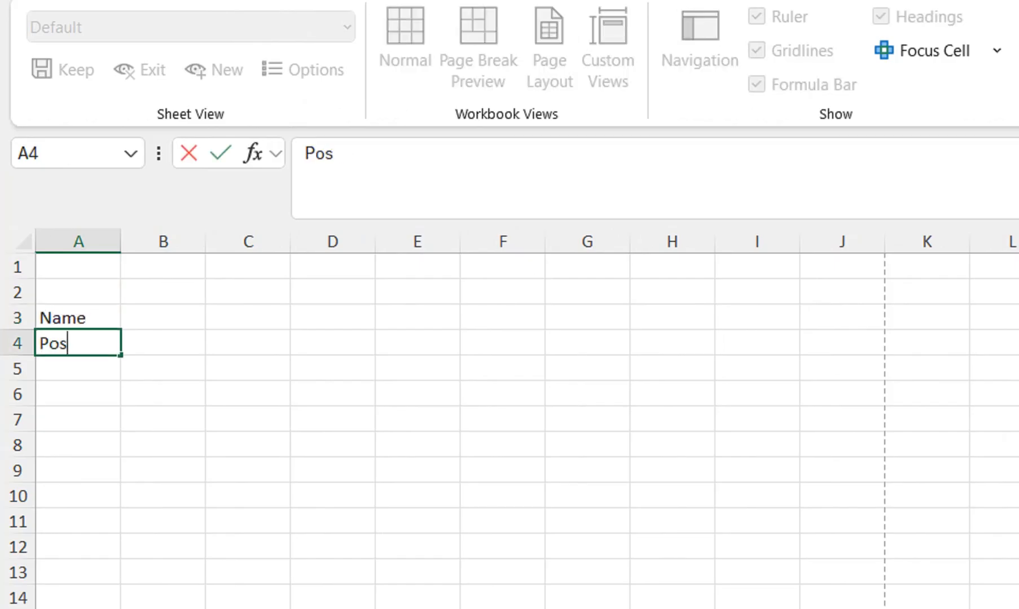
{"action": "key", "text": "Right"}
Step: Enter the label "Department" in cell D3
{"action": "key", "text": "Right"}
{"action": "key", "text": "Right"}
{"action": "key", "text": "Up"}
{"action": "key", "text": "Left"}
{"action": "key", "text": "Left"}
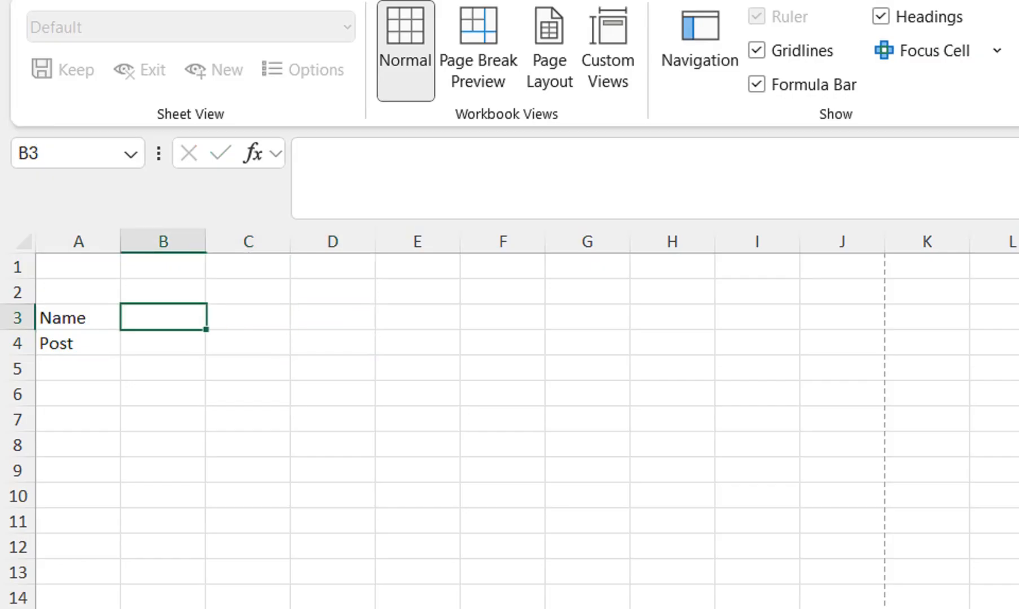
{"action": "key", "text": "Right"}
{"action": "key", "text": "Right"}
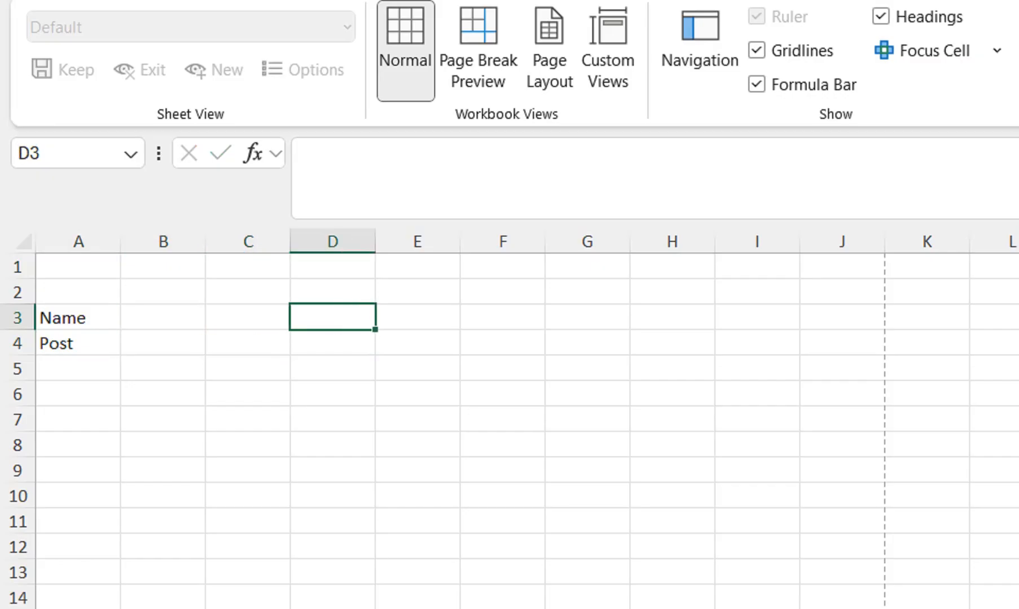
{"action": "type", "text": "Deprem"}
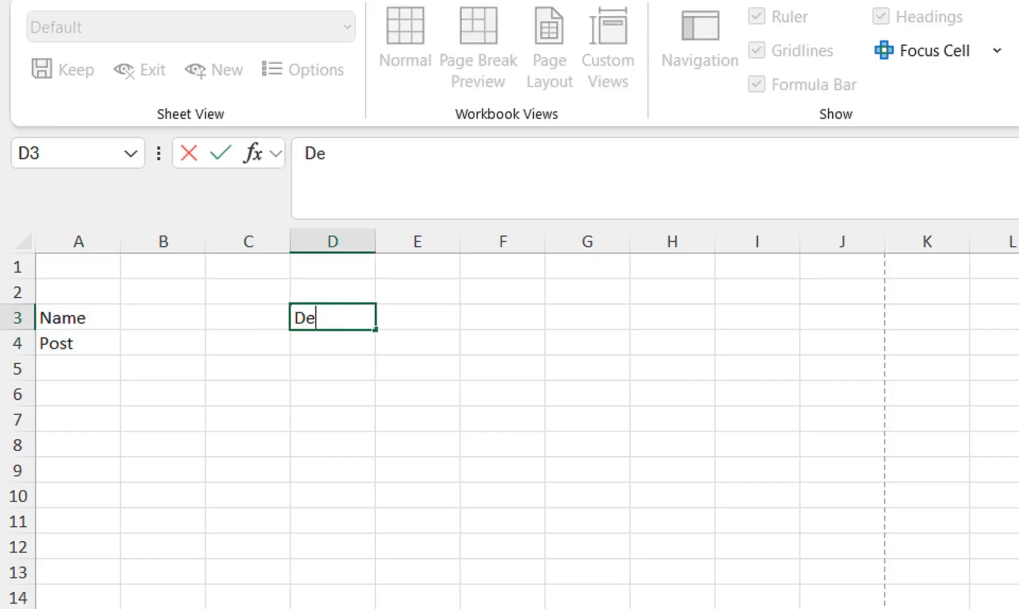
{"action": "key", "text": "BackSpace"}
{"action": "key", "text": "BackSpace"}
{"action": "key", "text": "BackSpace"}
{"action": "type", "text": "artment"}
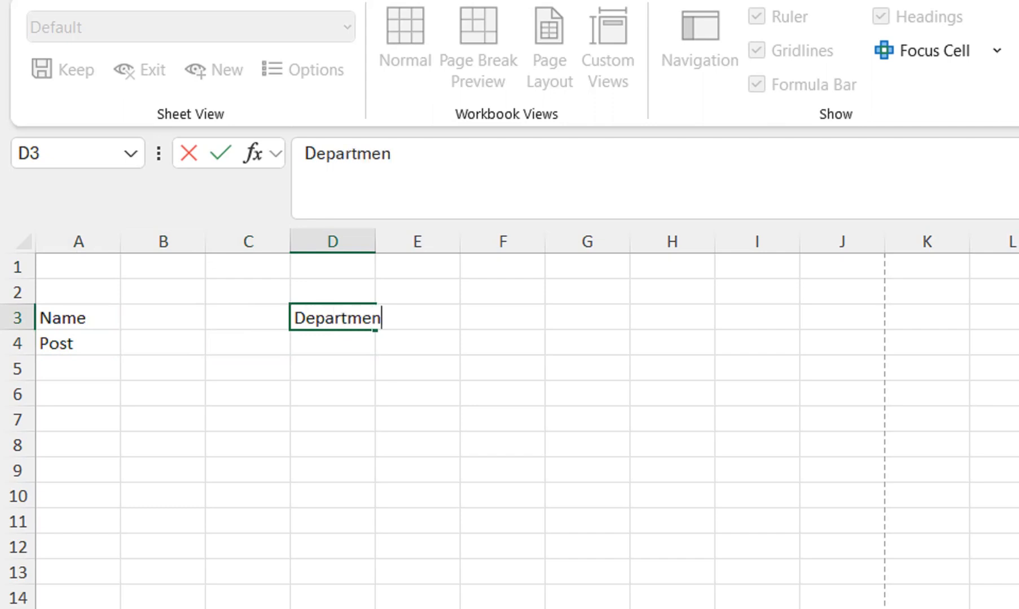
{"action": "key", "text": "Return"}
Step: Enter the label "Designation" in cell D4
{"action": "type", "text": "Dwes"}
{"action": "key", "text": "BackSpace"}
{"action": "key", "text": "BackSpace"}
{"action": "key", "text": "BackSpace"}
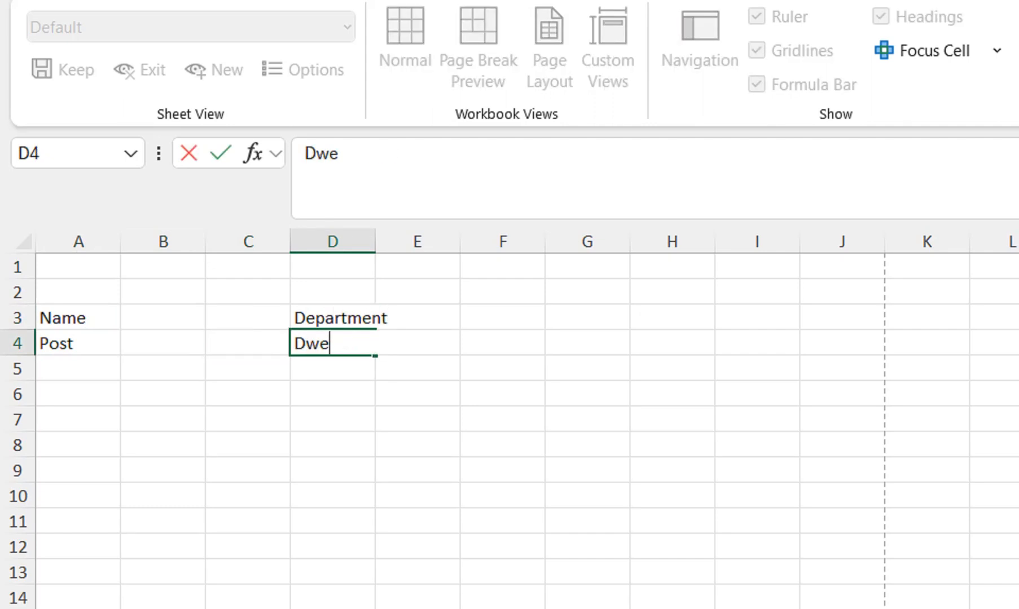
{"action": "type", "text": "esignation"}
{"action": "key", "text": "Tab"}
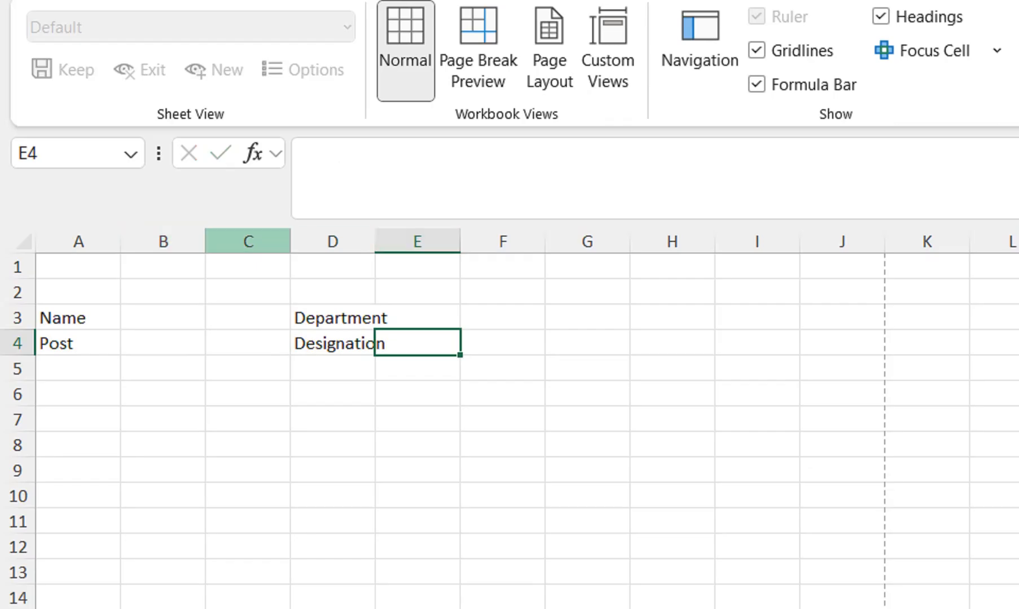
Step: Widen columns B and C equally to make room for the entries beside the Name and Post labels
{"action": "left_click_drag", "start_coordinate": [164, 241], "coordinate": [223, 242]}
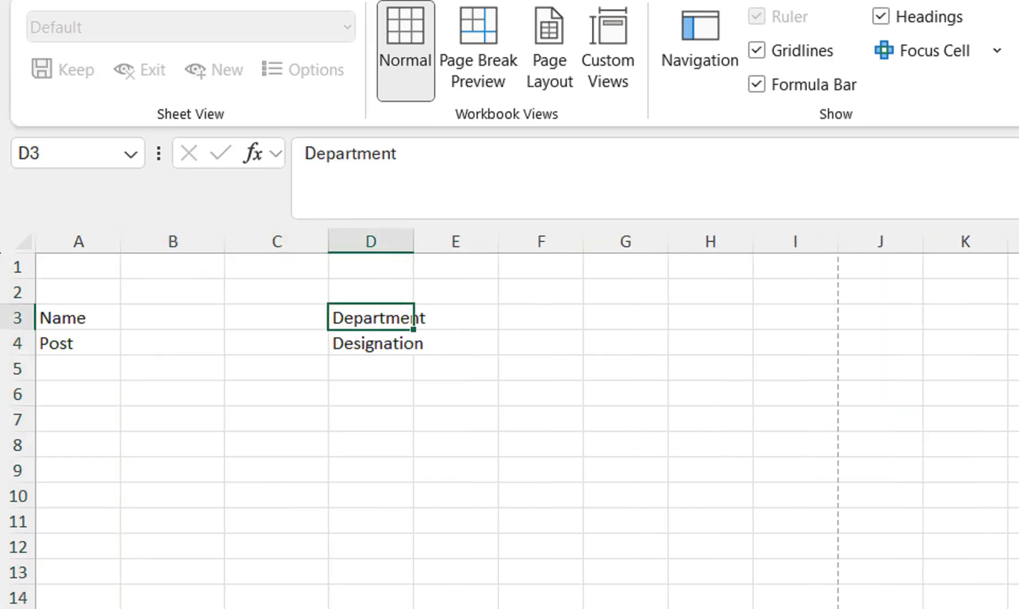
Step: Widen columns C, D and E, making column D the widest
{"action": "left_click_drag", "start_coordinate": [413, 241], "coordinate": [573, 242]}
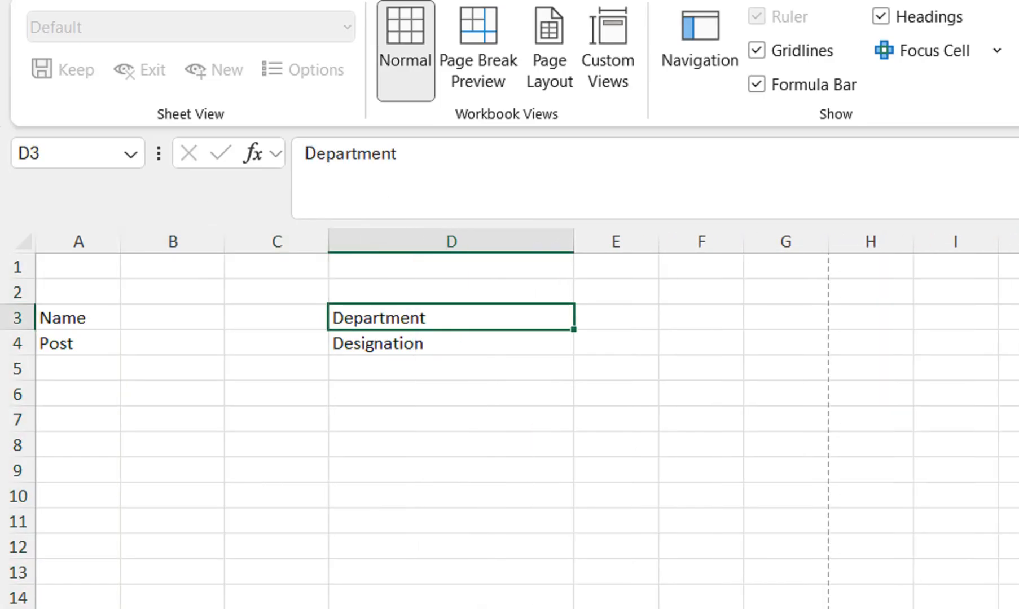
{"action": "left_click_drag", "start_coordinate": [659, 241], "coordinate": [722, 241]}
{"action": "left_click_drag", "start_coordinate": [328, 241], "coordinate": [387, 242]}
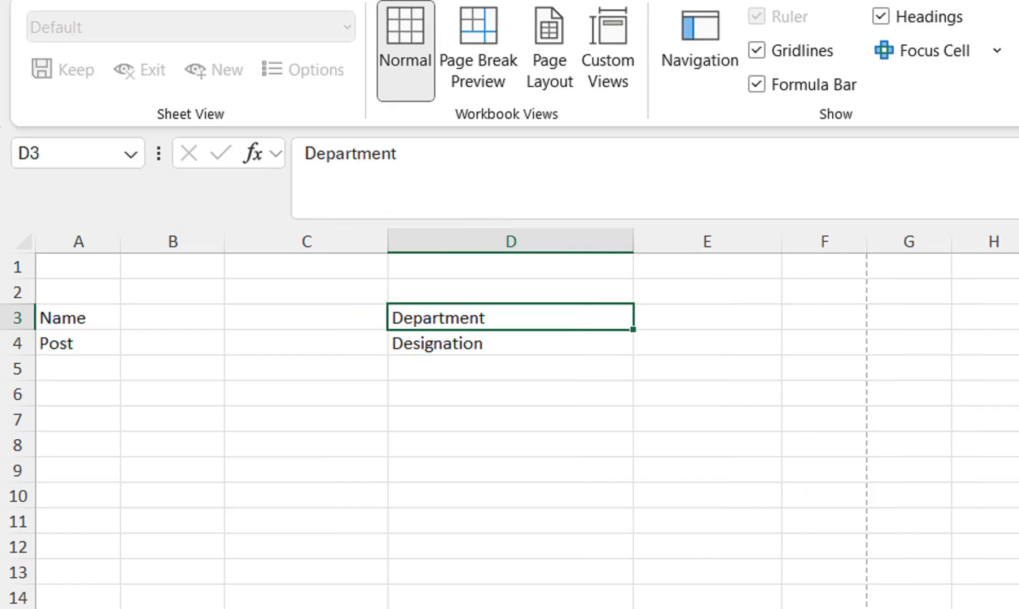
Step: Replace the label in cell D4 with "Date Of Application" and widen columns D and E slightly
{"action": "left_click", "coordinate": [510, 343]}
{"action": "type", "text": "Date"}
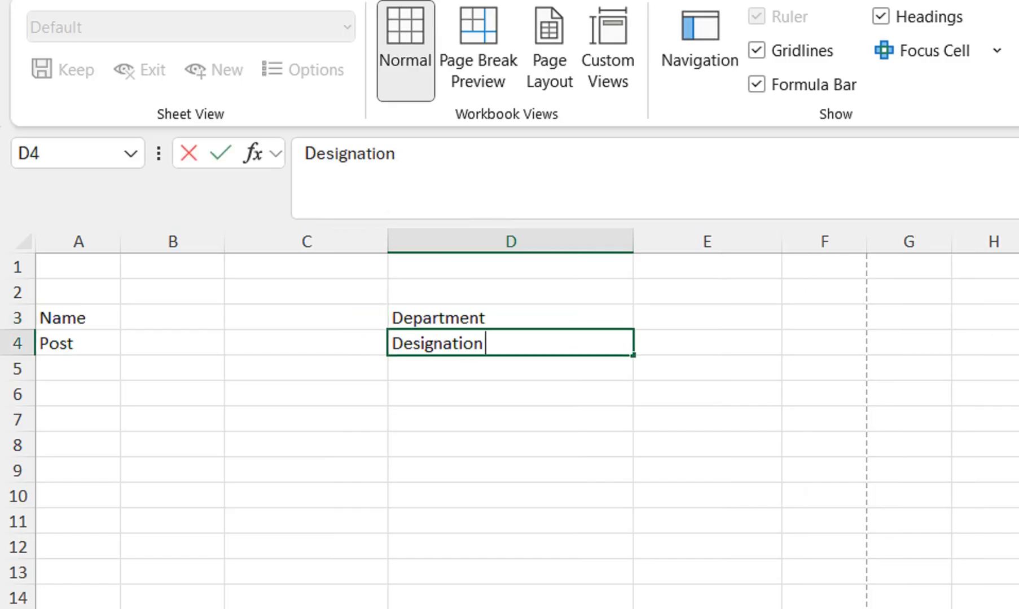
{"action": "type", "text": " Of "}
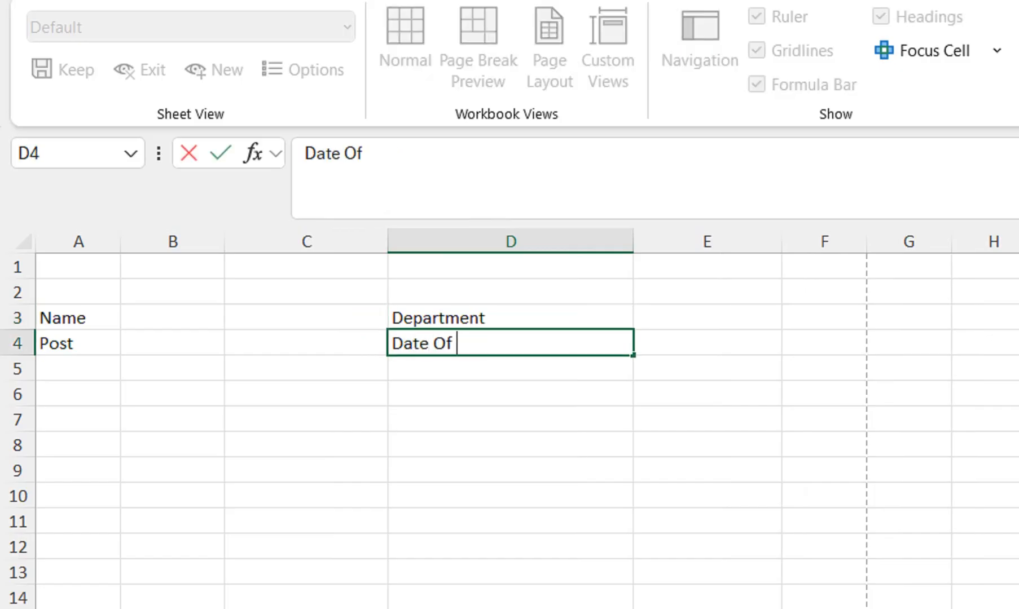
{"action": "type", "text": "Application"}
{"action": "key", "text": "Return"}
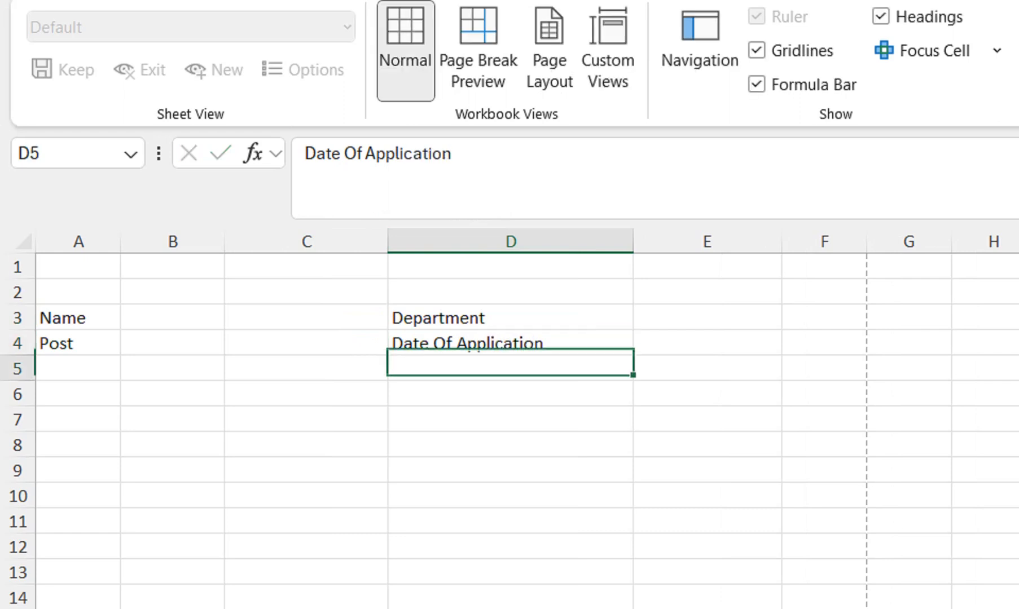
{"action": "left_click_drag", "start_coordinate": [781, 241], "coordinate": [807, 241]}
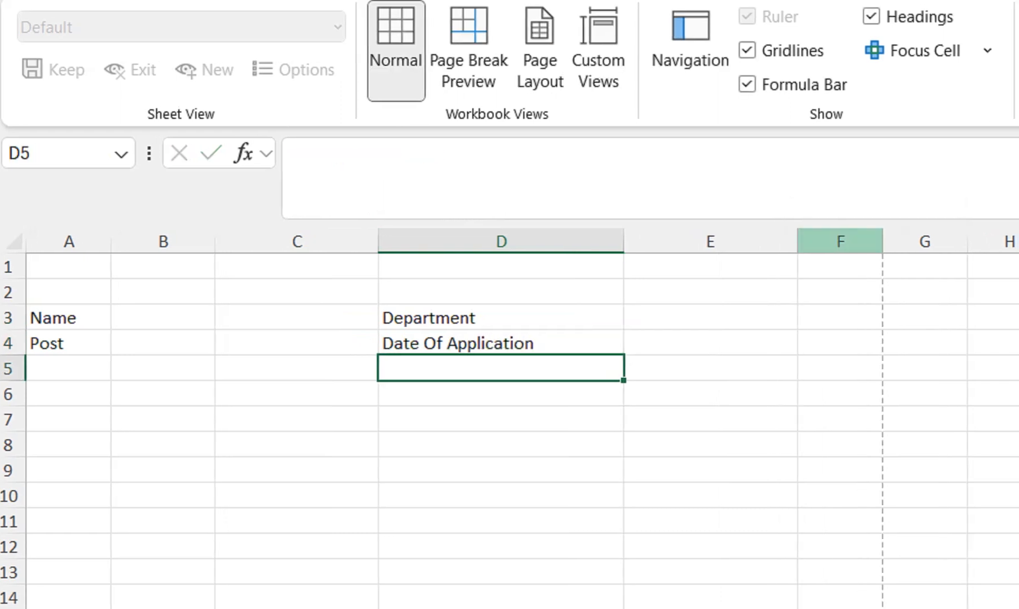
{"action": "left_click_drag", "start_coordinate": [633, 242], "coordinate": [645, 242]}
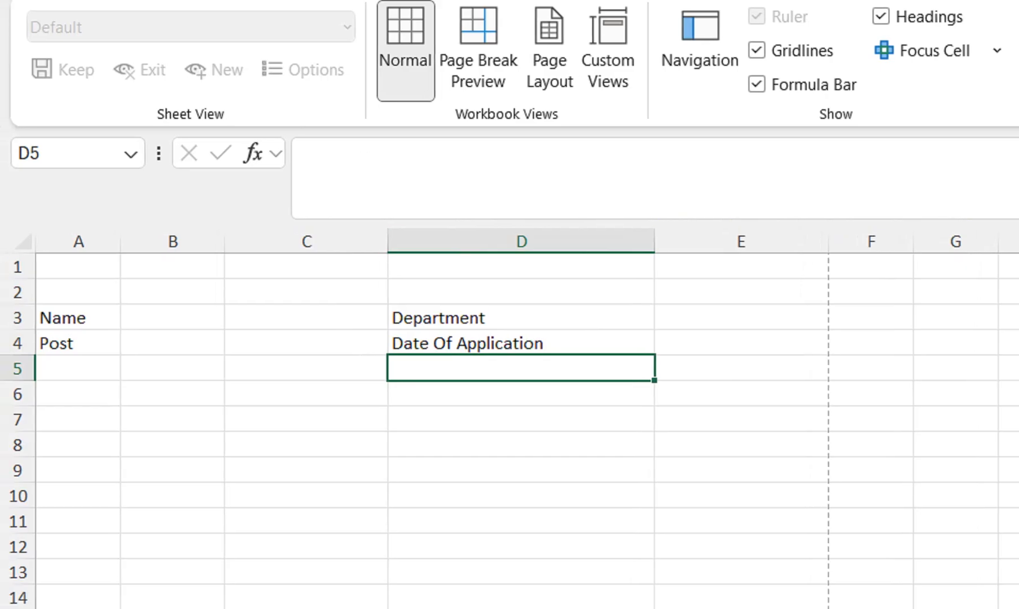
Step: Enter the headings "Month", "Day", "Cost name" and "Detail of Charges" in cells A6 to D6
{"action": "left_click", "coordinate": [78, 394]}
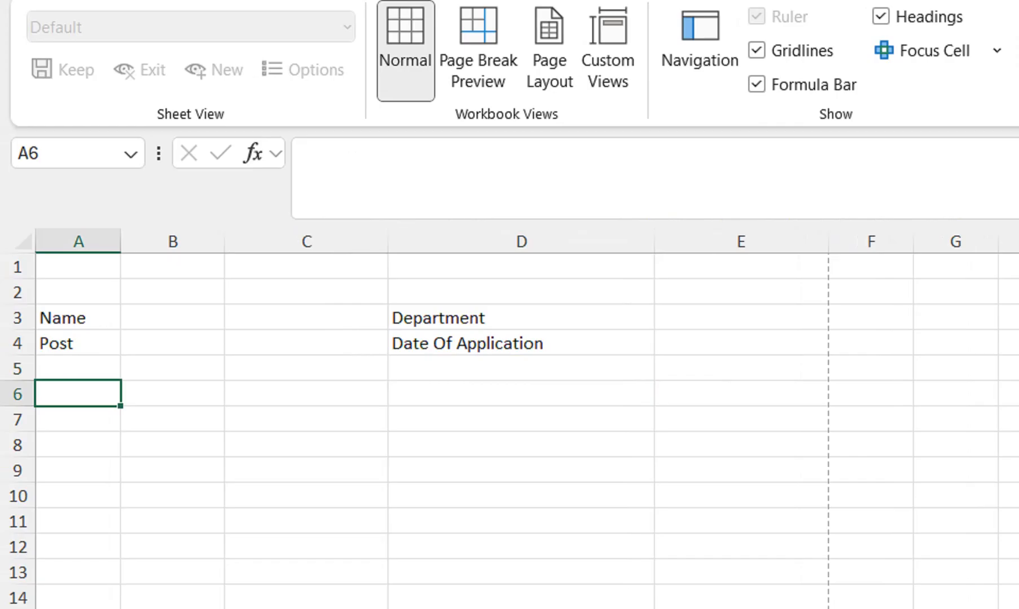
{"action": "type", "text": "MOnth"}
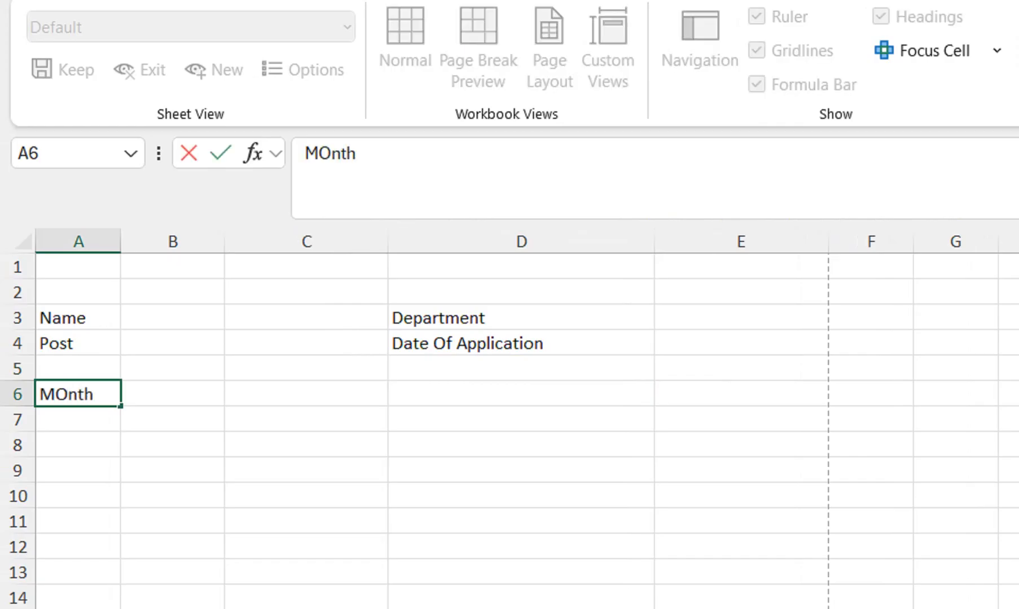
{"action": "key", "text": "Tab"}
{"action": "type", "text": "Day"}
{"action": "key", "text": "Tab"}
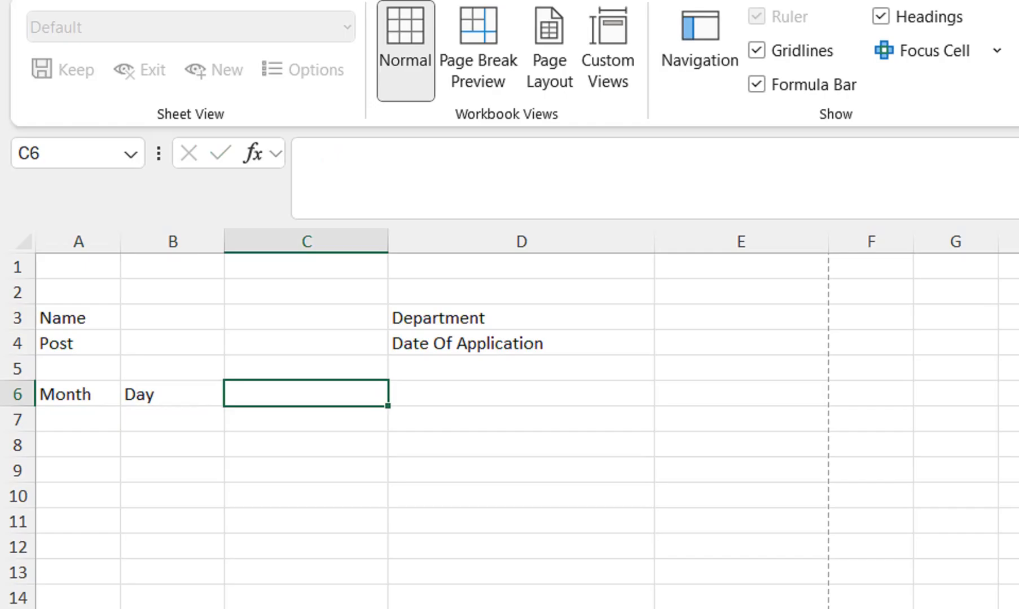
{"action": "type", "text": "Cost name"}
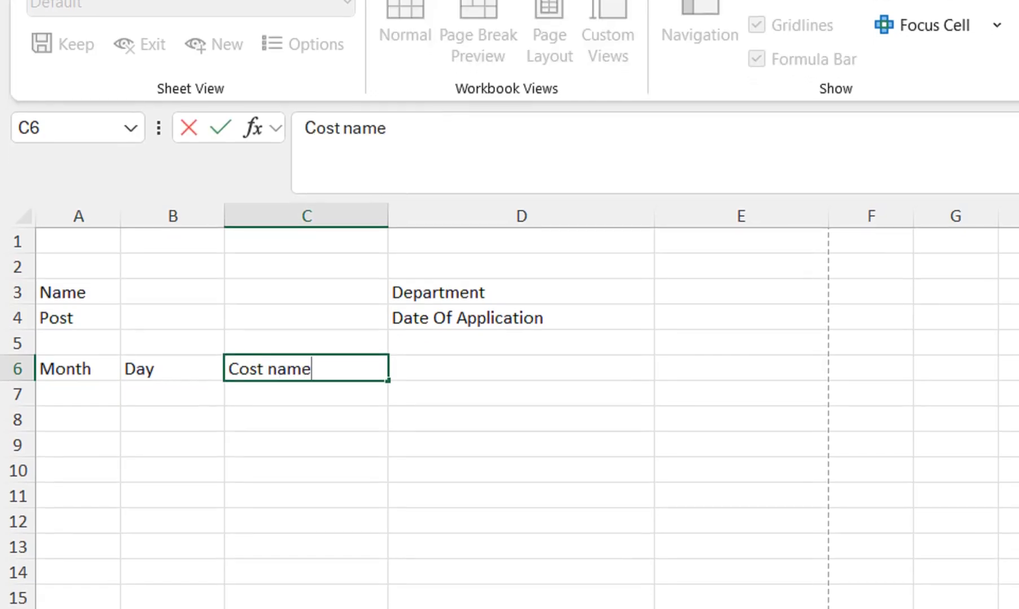
{"action": "key", "text": "Tab"}
{"action": "type", "text": "Det"}
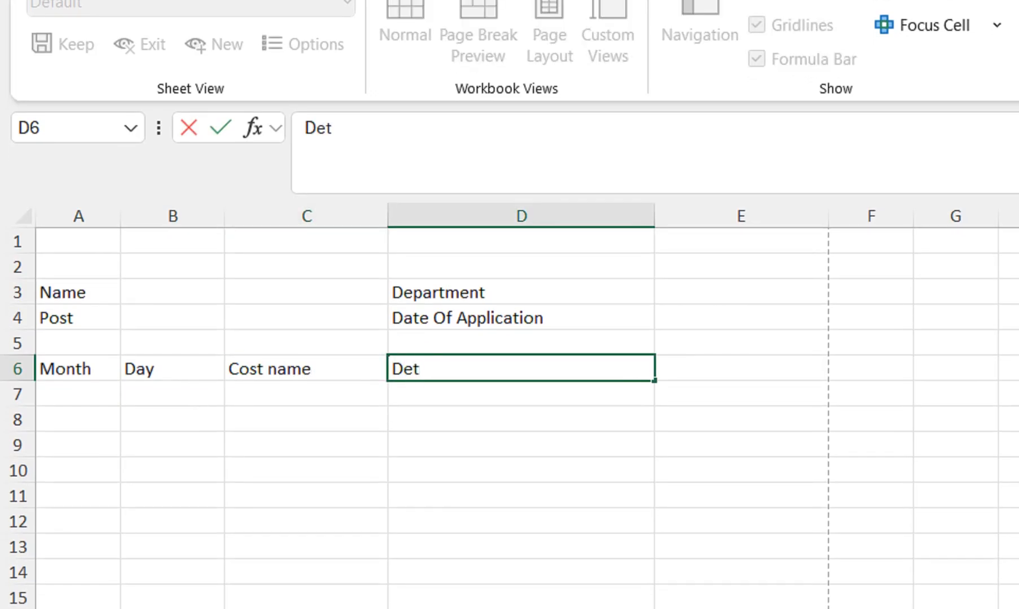
{"action": "type", "text": "ail of Charges"}
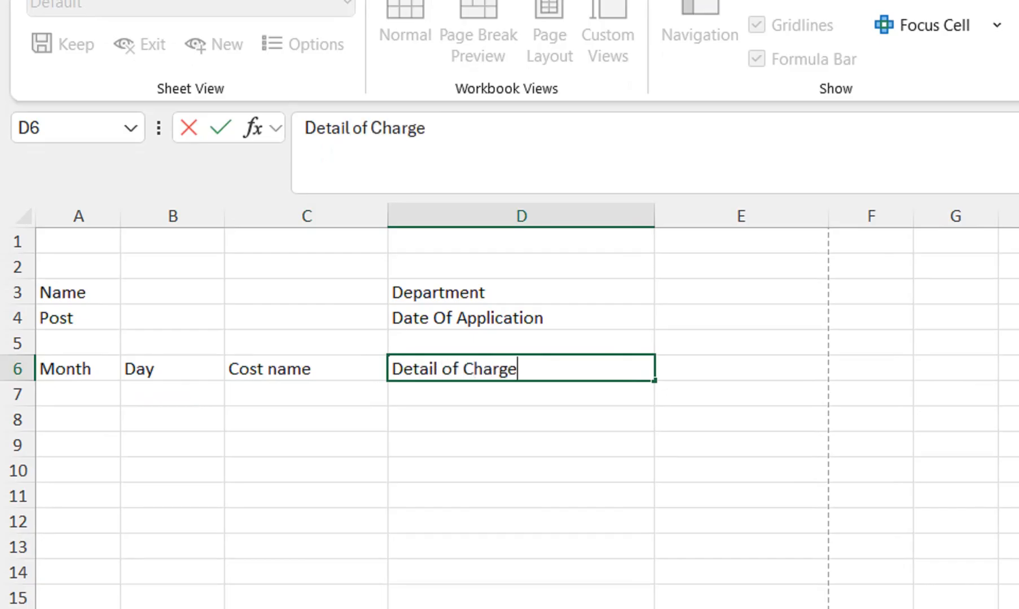
Step: Enter the amount heading "Amount Of Mpney" in cell E6
{"action": "key", "text": "Tab"}
{"action": "type", "text": "Amount IF"}
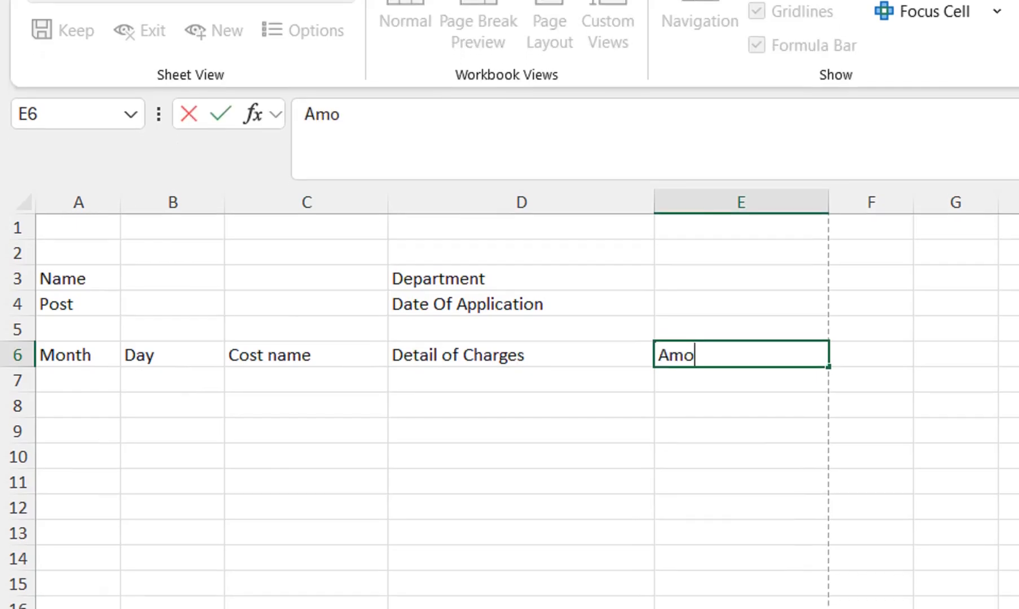
{"action": "key", "text": "BackSpace"}
{"action": "key", "text": "BackSpace"}
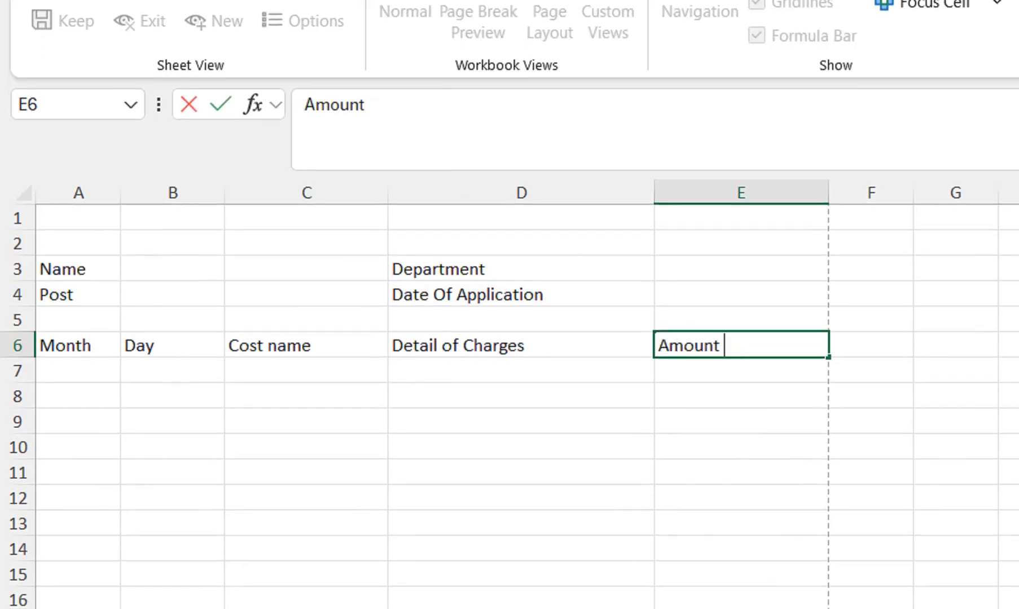
{"action": "type", "text": "Of Ma"}
{"action": "key", "text": "BackSpace"}
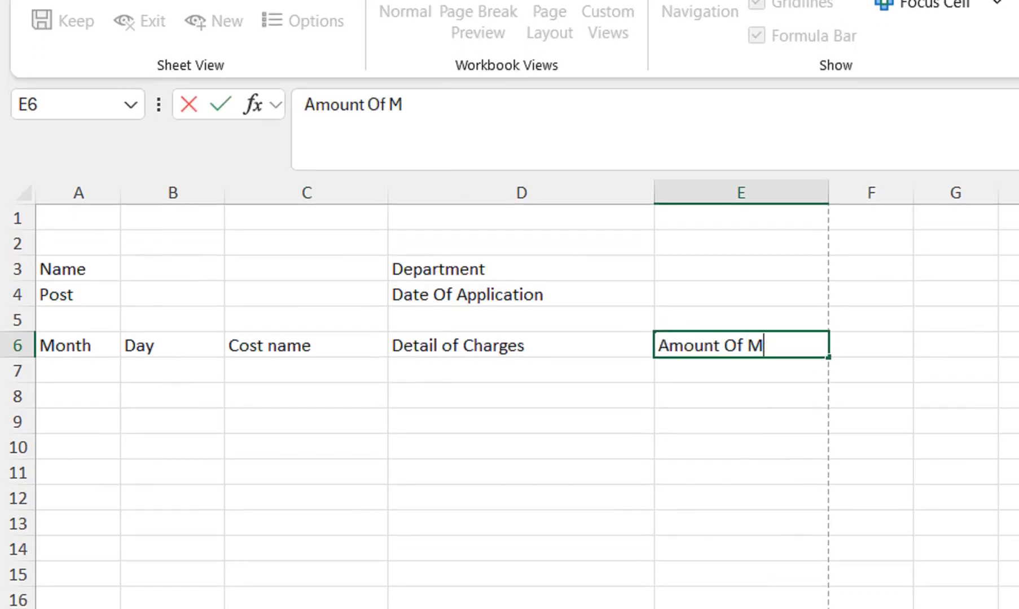
{"action": "type", "text": "pney"}
{"action": "key", "text": "Return"}
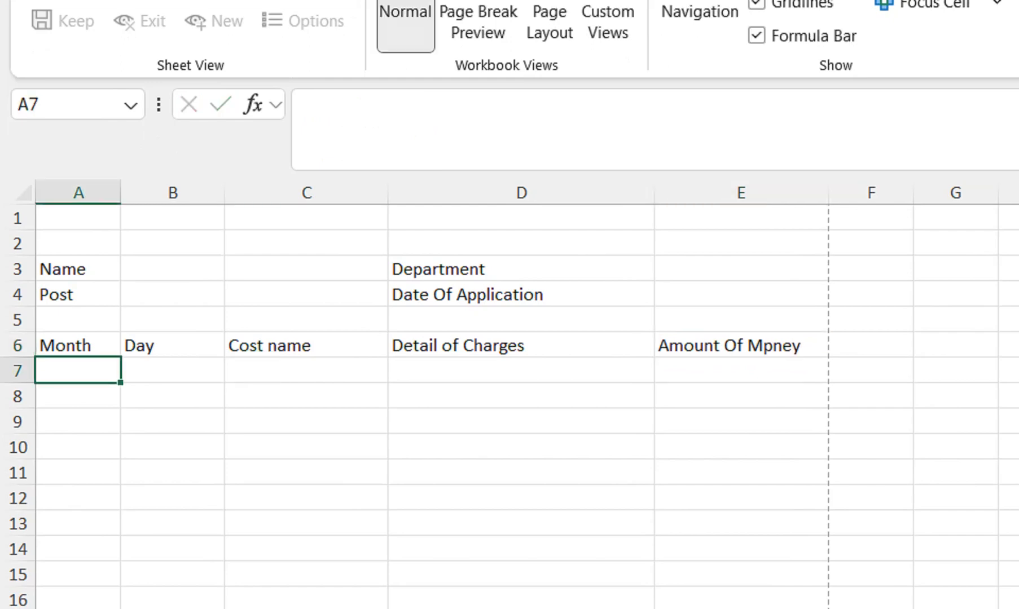
Step: Correct the spelling of the heading in cell E6 to "Amount Of Money"
{"action": "key", "text": "Up"}
{"action": "key", "text": "ctrl+Right"}
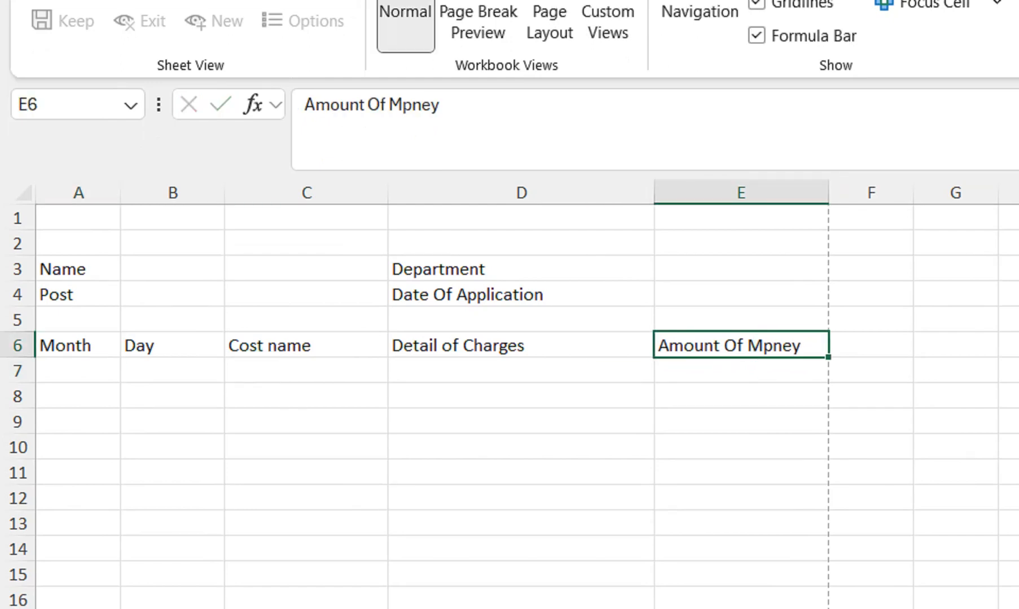
{"action": "key", "text": "F2"}
{"action": "key", "text": "BackSpace"}
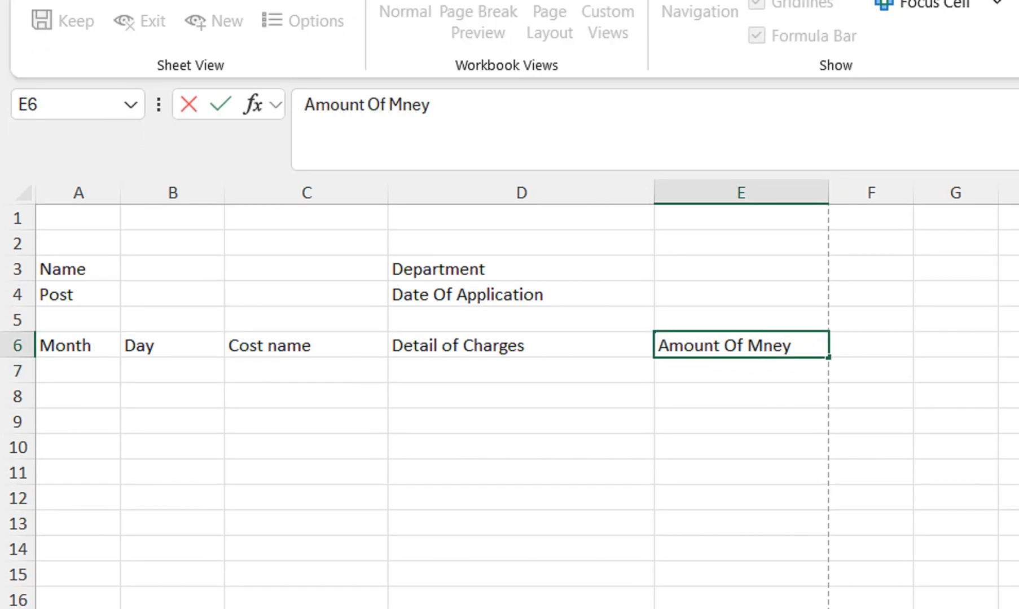
{"action": "type", "text": "o"}
{"action": "key", "text": "Return"}
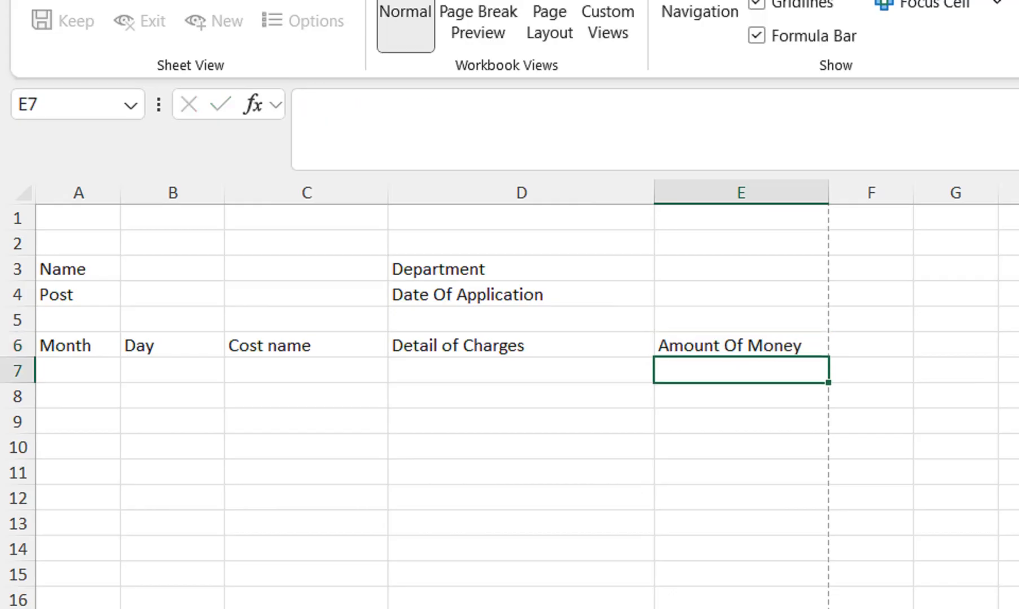
Step: Make row 6 taller and format headings A6:E6 as bold, centred horizontally and vertically, with a medium-light red theme fill
{"action": "key", "text": "Home"}
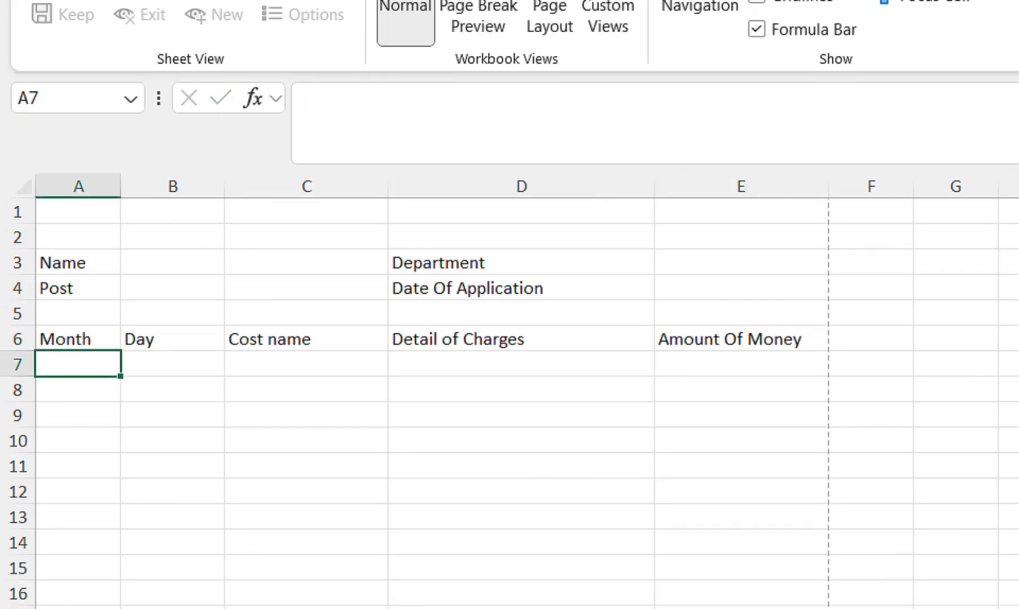
{"action": "left_click_drag", "start_coordinate": [18, 351], "coordinate": [17, 365]}
{"action": "left_click_drag", "start_coordinate": [74, 353], "coordinate": [733, 353]}
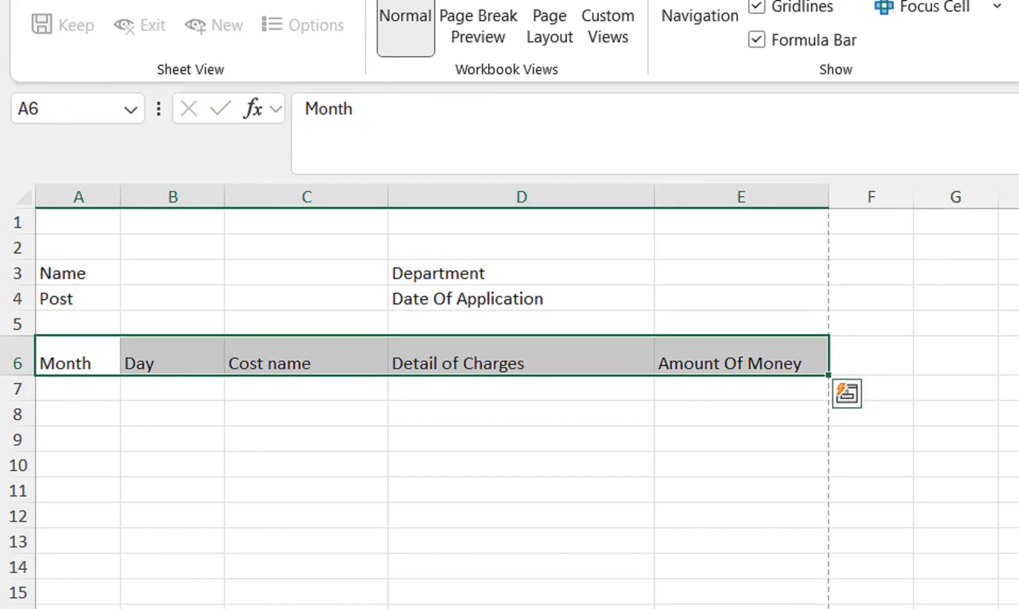
{"action": "left_click", "coordinate": [114, 85]}
{"action": "left_click", "coordinate": [528, 177]}
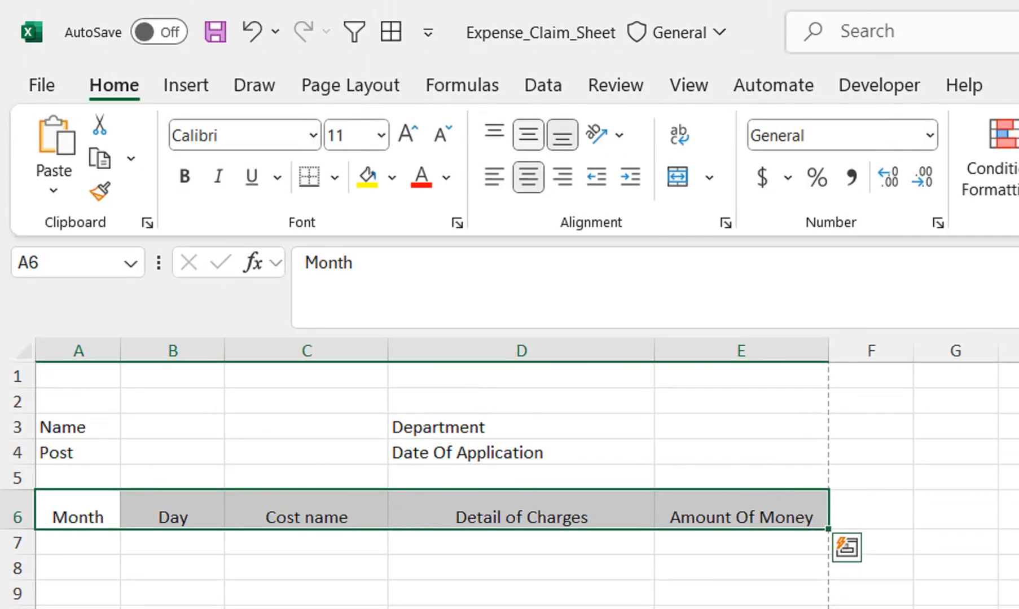
{"action": "left_click", "coordinate": [528, 134]}
{"action": "left_click", "coordinate": [185, 176]}
{"action": "left_click", "coordinate": [392, 177]}
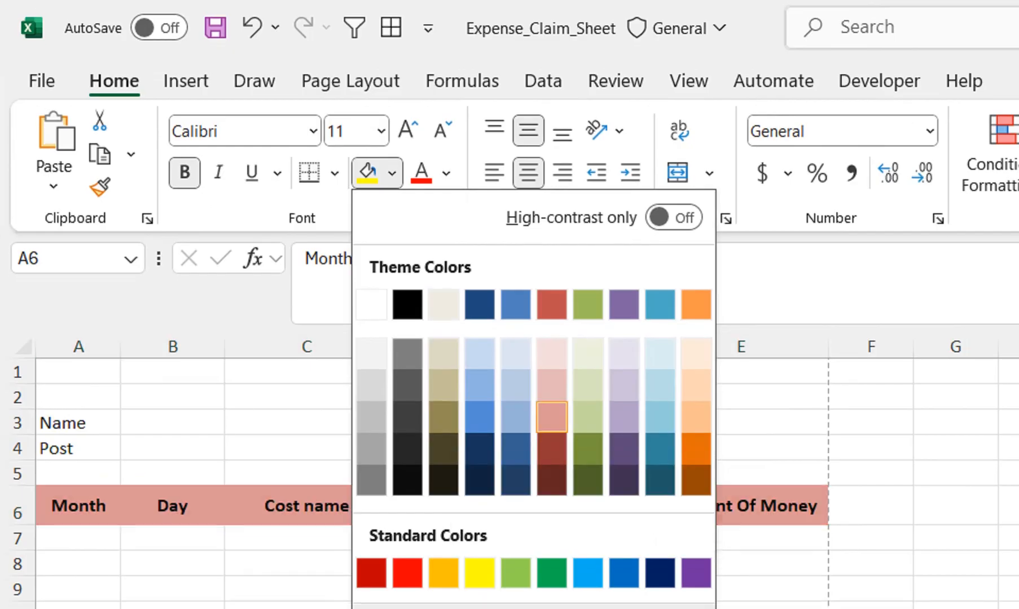
{"action": "left_click", "coordinate": [552, 417]}
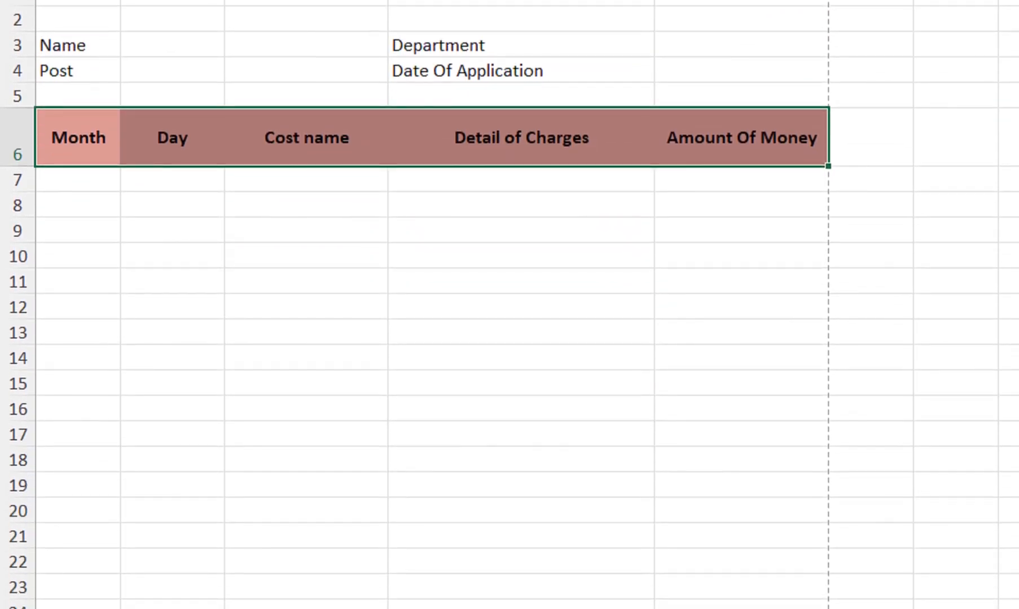
Step: Increase the height of rows 7 to 19 equally to make roomier entry lines below the headings
{"action": "left_click_drag", "start_coordinate": [78, 179], "coordinate": [78, 459]}
{"action": "left_click_drag", "start_coordinate": [18, 179], "coordinate": [18, 489]}
{"action": "left_click_drag", "start_coordinate": [18, 418], "coordinate": [18, 420]}
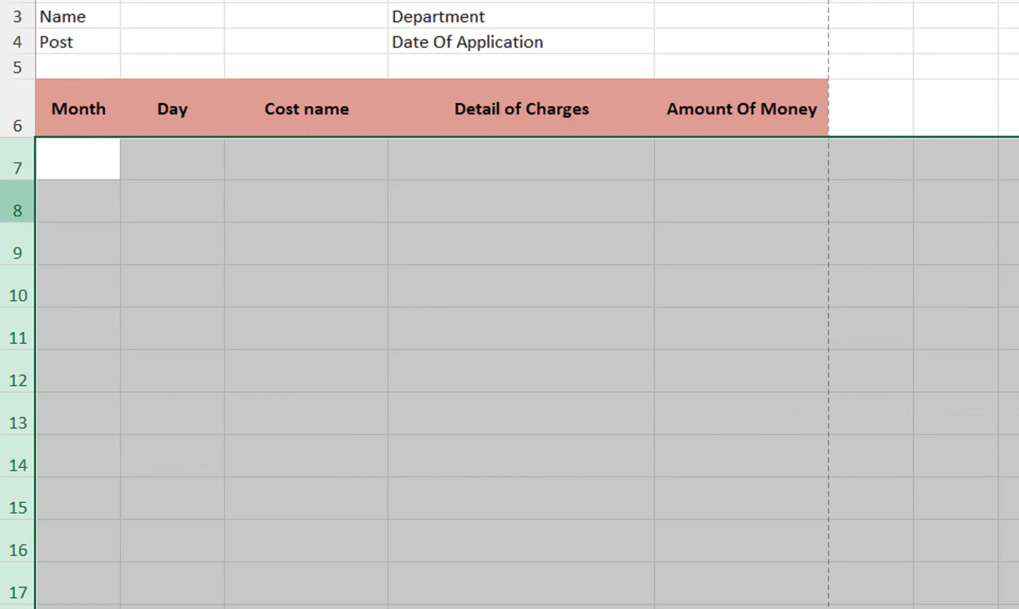
{"action": "left_click_drag", "start_coordinate": [18, 180], "coordinate": [17, 175]}
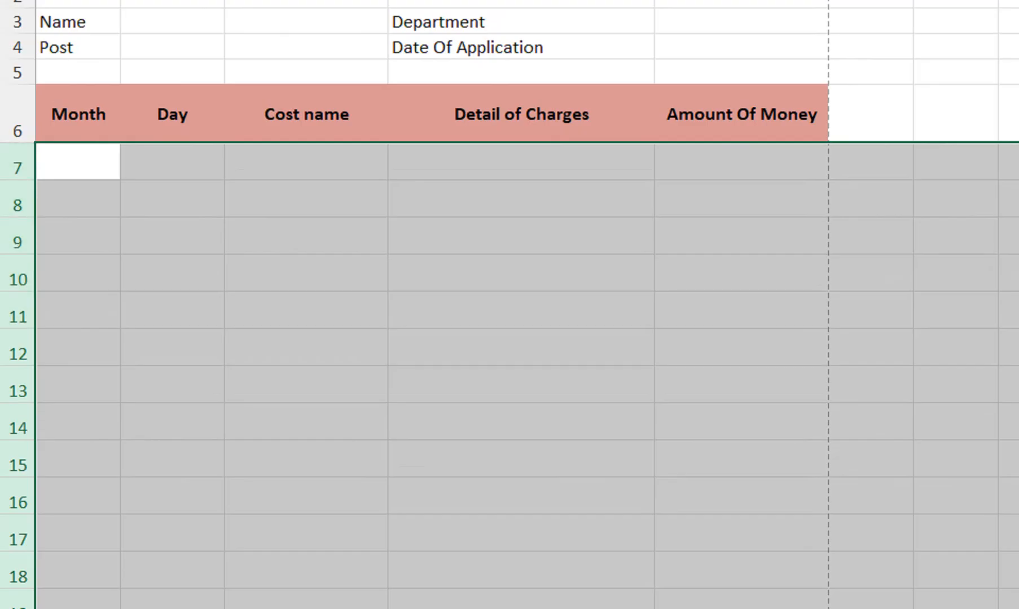
{"action": "left_click_drag", "start_coordinate": [17, 180], "coordinate": [17, 177]}
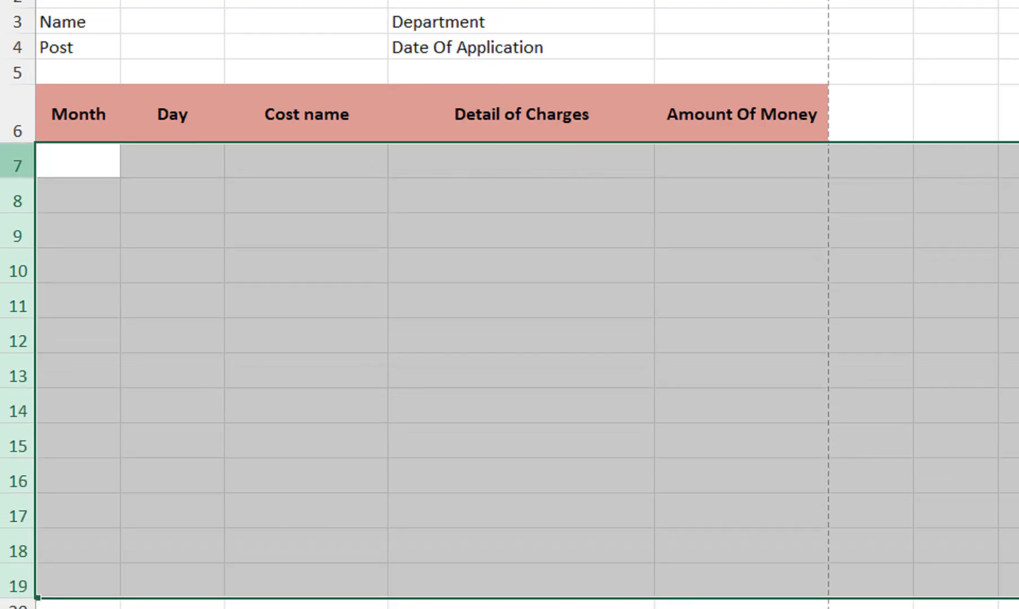
Step: Fill cells A9:E9 with the lightest red theme tint
{"action": "left_click_drag", "start_coordinate": [77, 231], "coordinate": [739, 230]}
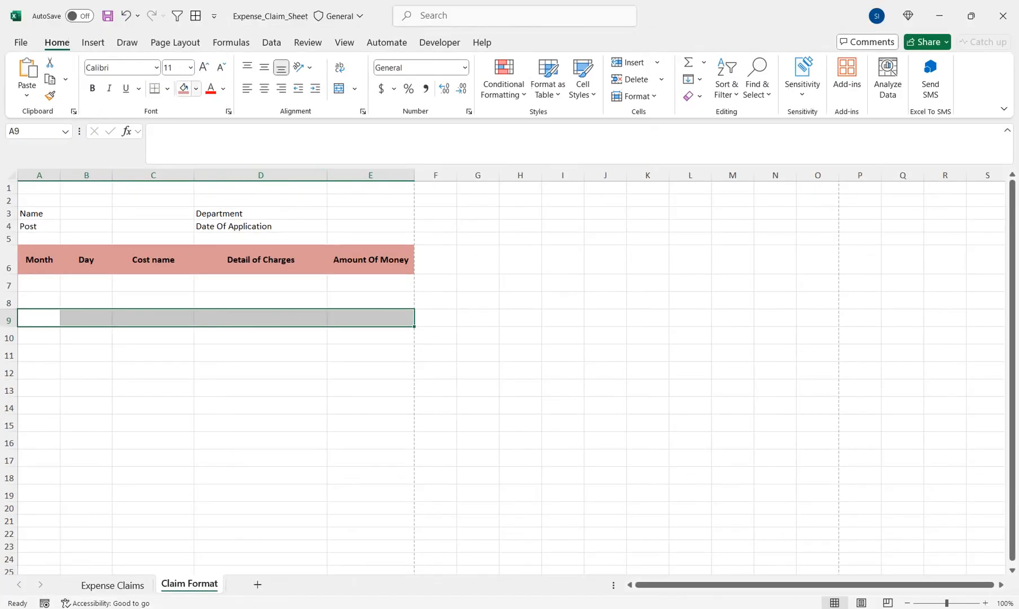
{"action": "left_click", "coordinate": [196, 88]}
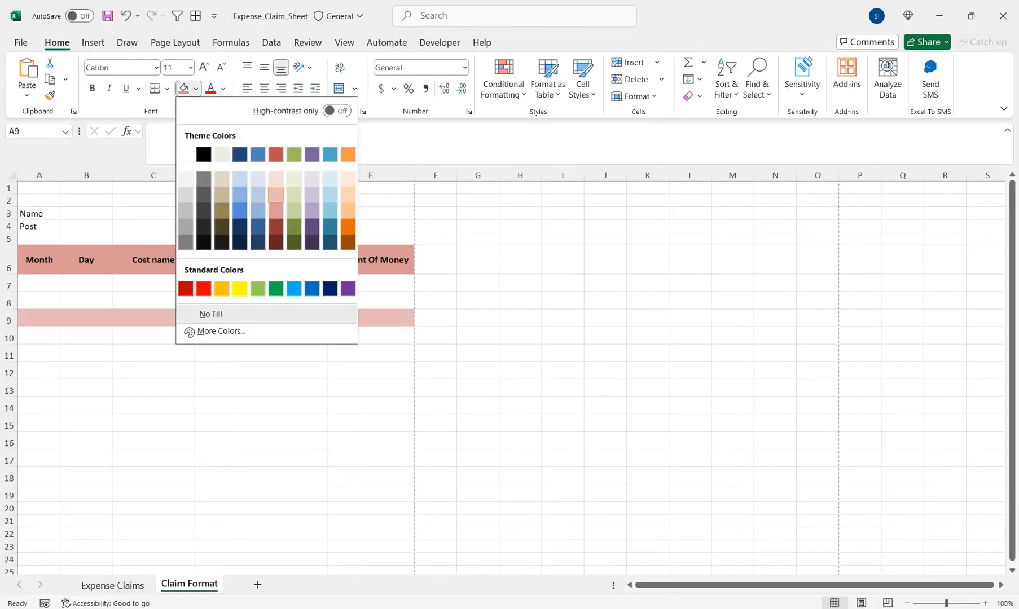
{"action": "left_click", "coordinate": [276, 178]}
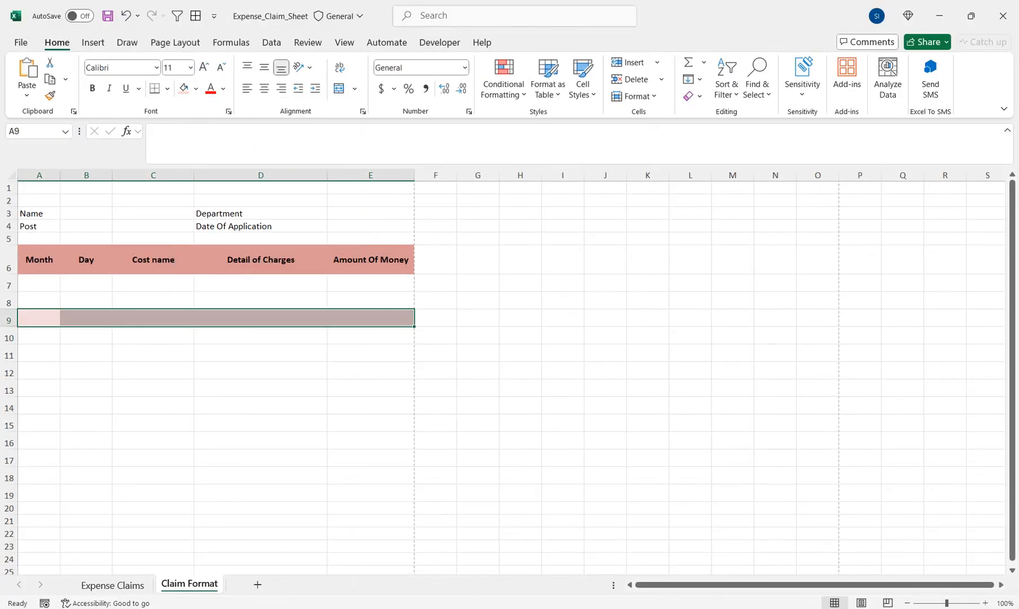
Step: Repeat the pale red fill on A12:E12, A15:E15 and A18:E18 so every third entry row is shaded
{"action": "left_click_drag", "start_coordinate": [34, 373], "coordinate": [370, 373]}
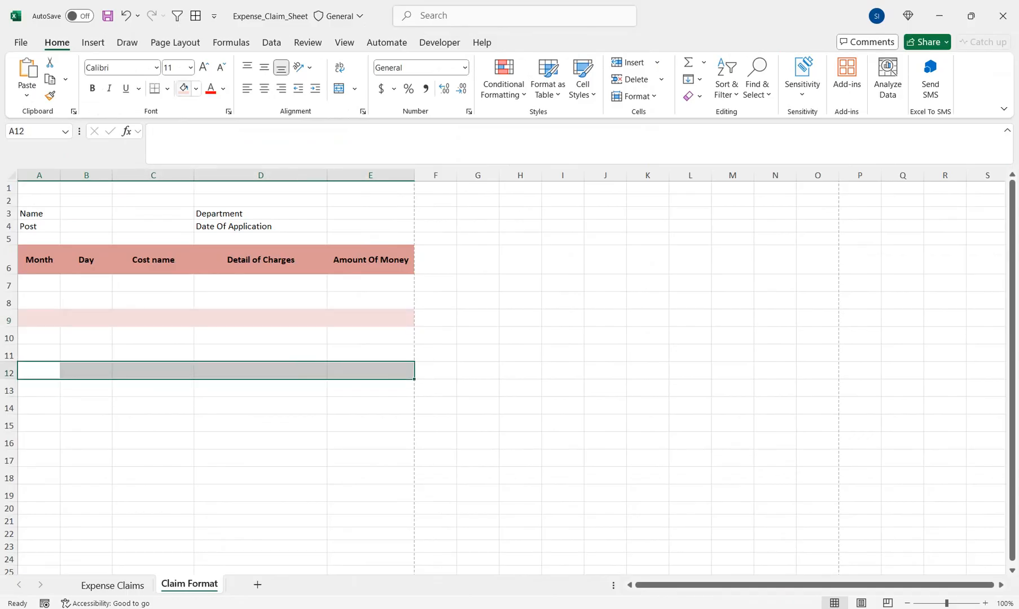
{"action": "key", "text": "F4"}
{"action": "left_click_drag", "start_coordinate": [34, 423], "coordinate": [370, 423]}
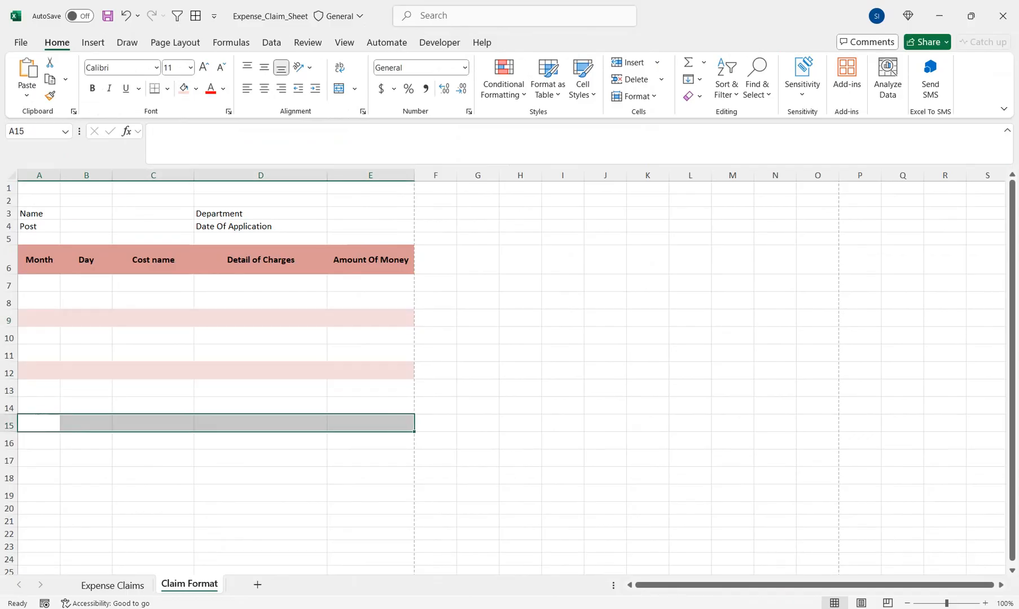
{"action": "key", "text": "F4"}
{"action": "left_click_drag", "start_coordinate": [34, 475], "coordinate": [370, 476]}
{"action": "key", "text": "F4"}
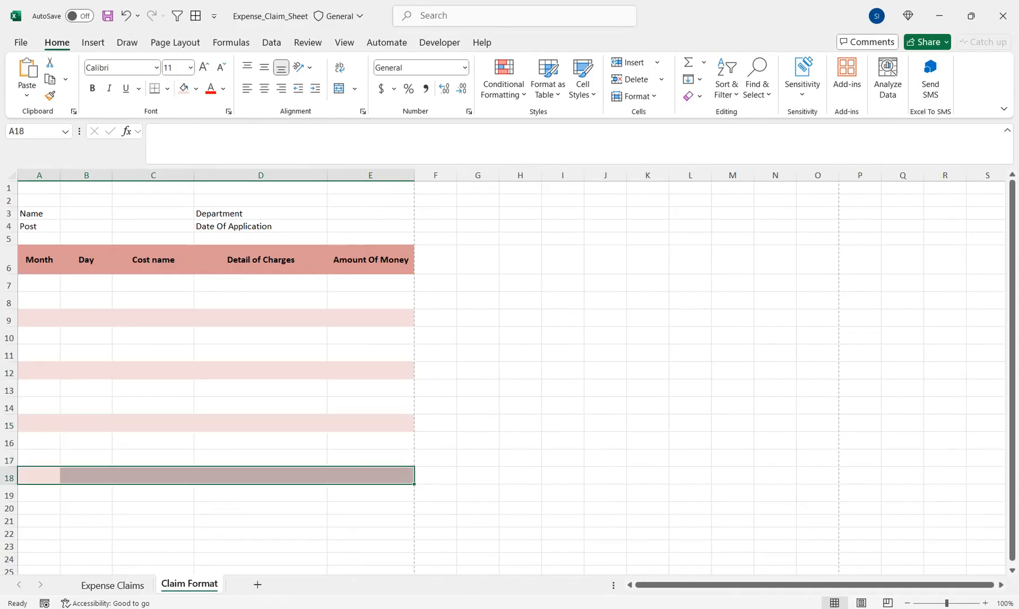
Step: Change the fill of headings A6:E6 to a light grey theme colour
{"action": "left_click_drag", "start_coordinate": [370, 259], "coordinate": [34, 259]}
{"action": "left_click", "coordinate": [196, 88]}
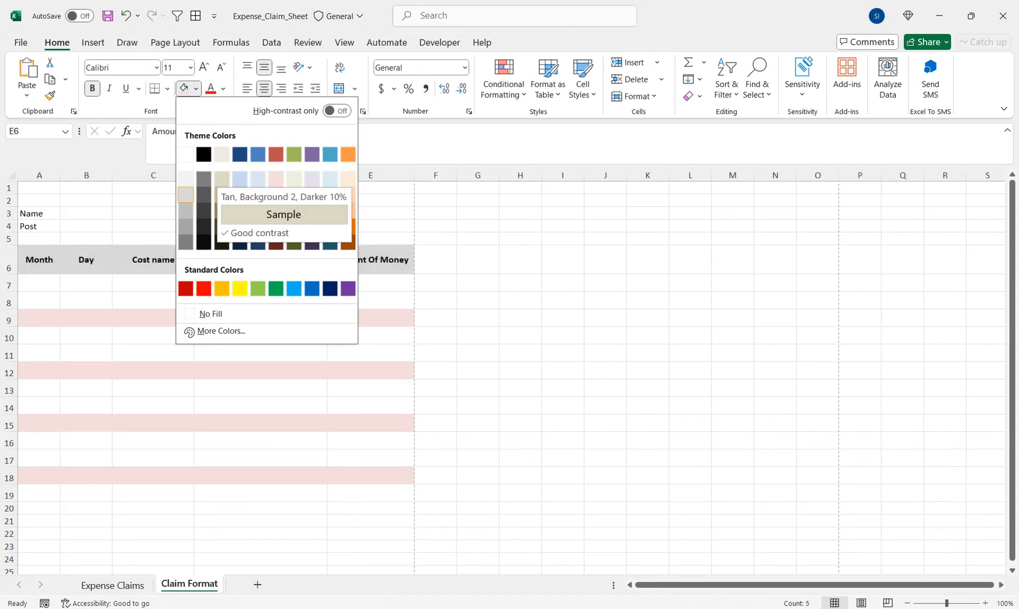
{"action": "left_click", "coordinate": [186, 194]}
Step: Enter the form title "Expense Claim Sheet" in cell A1
{"action": "left_click", "coordinate": [39, 187]}
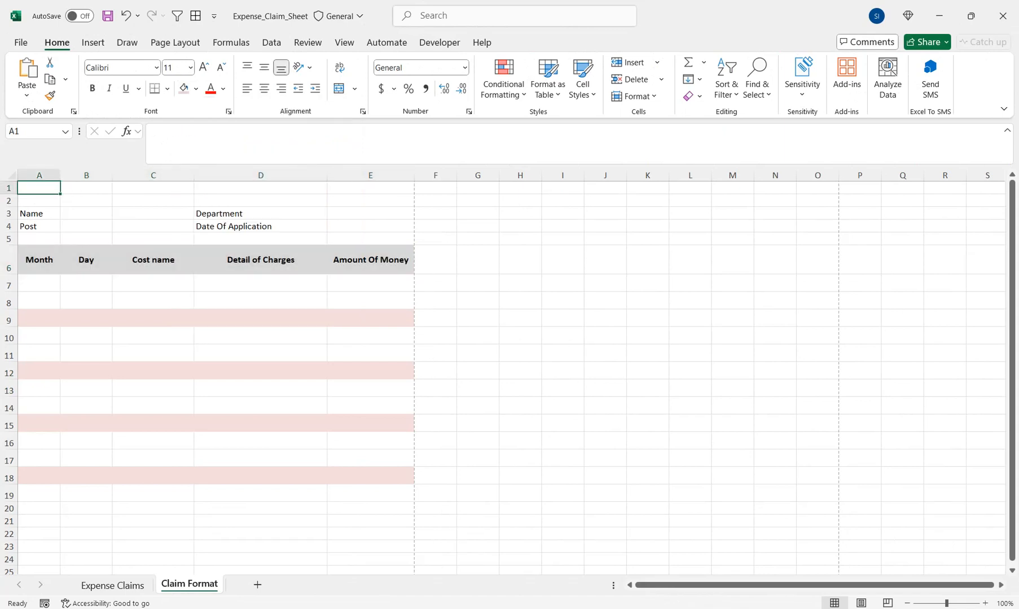
{"action": "type", "text": "En"}
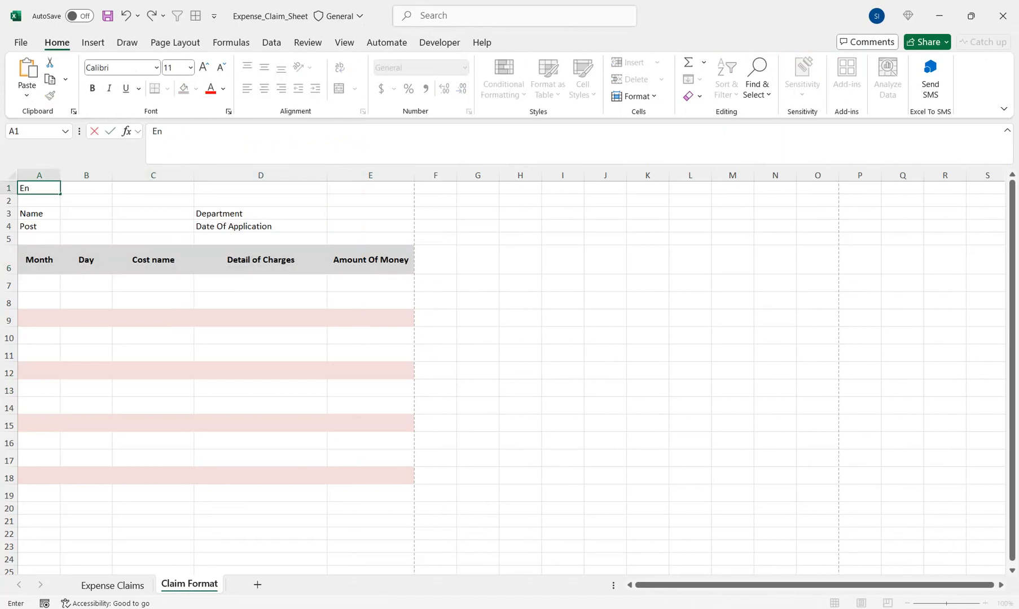
{"action": "key", "text": "BackSpace"}
{"action": "key", "text": "BackSpace"}
{"action": "type", "text": "Expense Claim Sheet"}
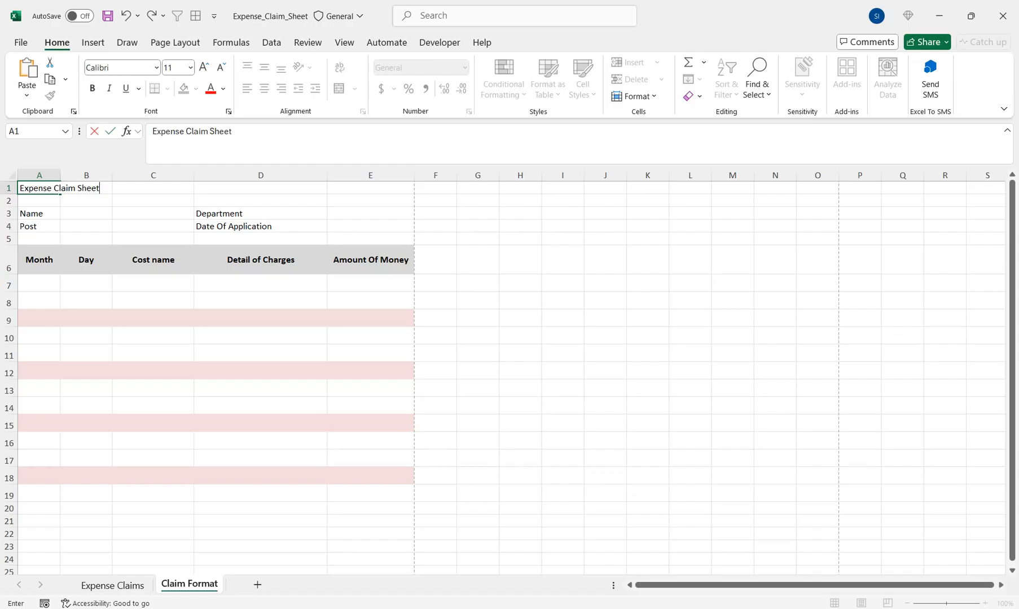
{"action": "left_click", "coordinate": [86, 260]}
Step: Make row 1 taller, then merge and centre A1:E1 with a medium-light red theme fill
{"action": "left_click", "coordinate": [9, 188]}
{"action": "left_click_drag", "start_coordinate": [9, 194], "coordinate": [370, 203]}
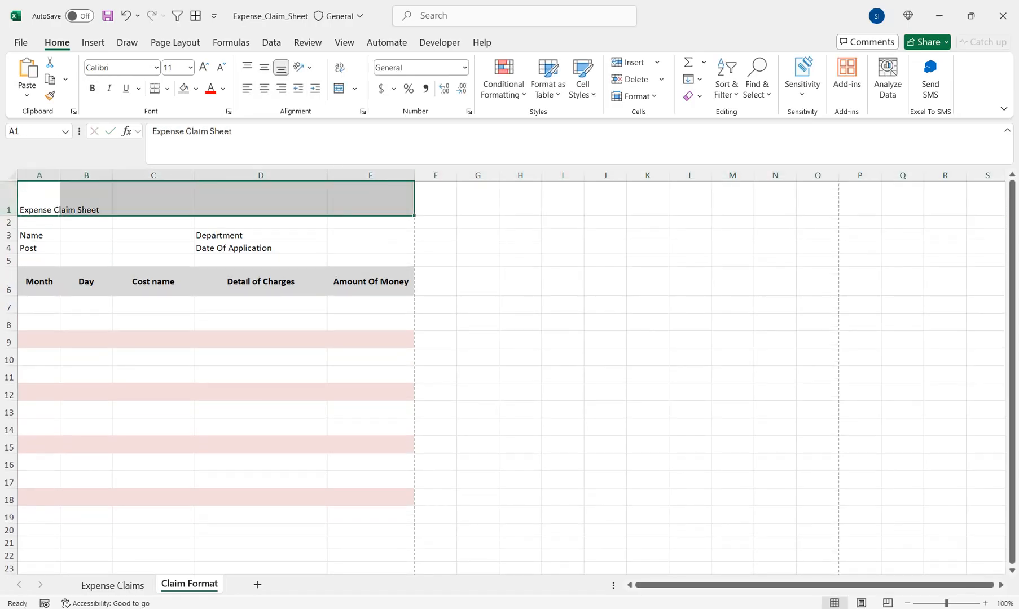
{"action": "left_click", "coordinate": [338, 88]}
{"action": "left_click", "coordinate": [195, 88]}
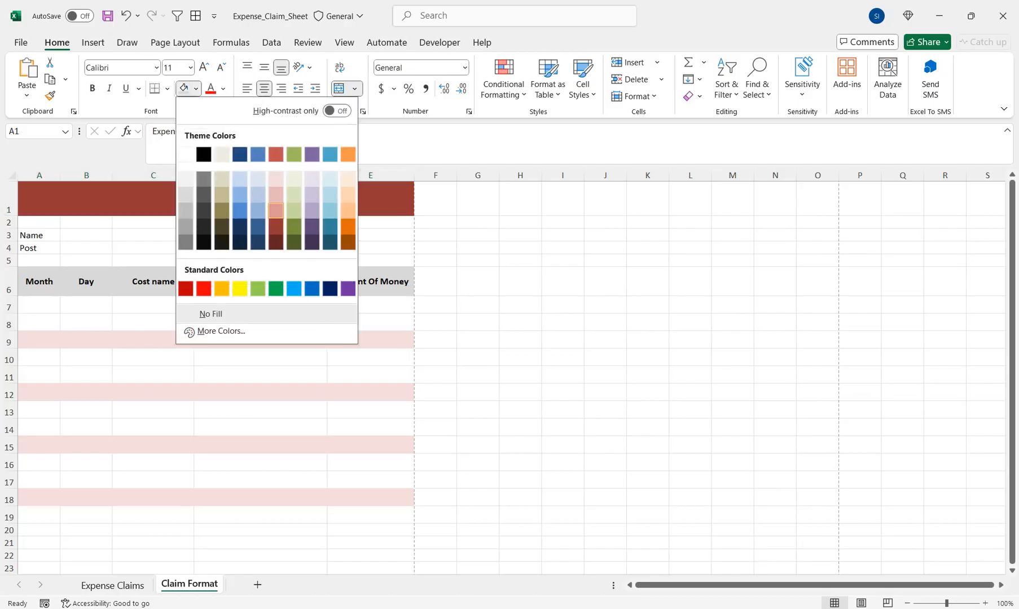
{"action": "left_click", "coordinate": [276, 210]}
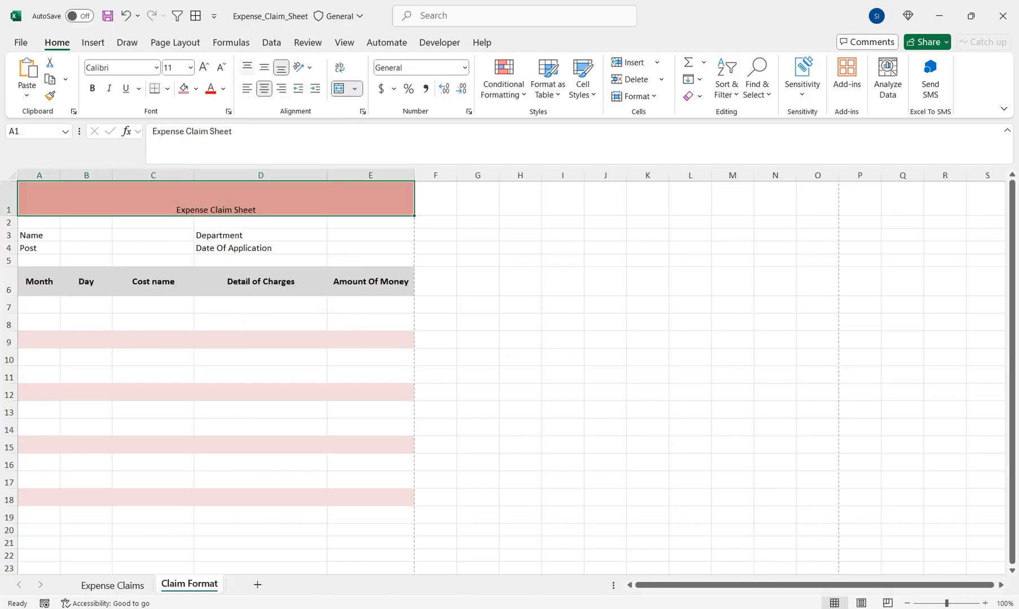
Step: Make the title bold, vertically centred and ten font-size increments larger, and increase row 1's height to suit it
{"action": "left_click", "coordinate": [264, 68]}
{"action": "left_click", "coordinate": [93, 88]}
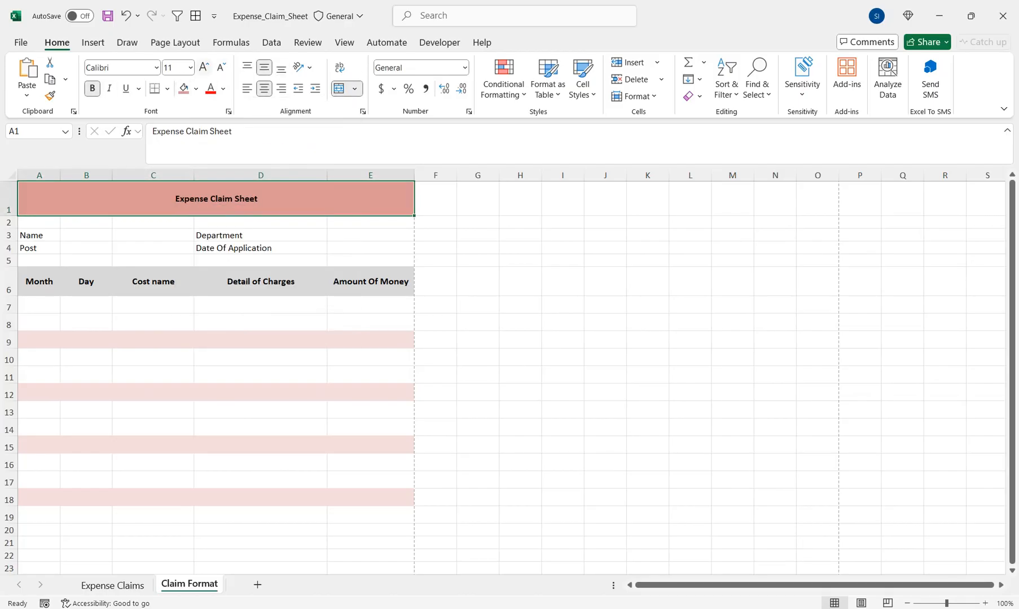
{"action": "left_click", "coordinate": [204, 67]}
{"action": "left_click", "coordinate": [204, 66]}
{"action": "left_click", "coordinate": [204, 66]}
{"action": "left_click", "coordinate": [204, 67]}
{"action": "left_click", "coordinate": [203, 66]}
{"action": "left_click", "coordinate": [204, 66]}
{"action": "left_click", "coordinate": [203, 67]}
{"action": "left_click", "coordinate": [203, 67]}
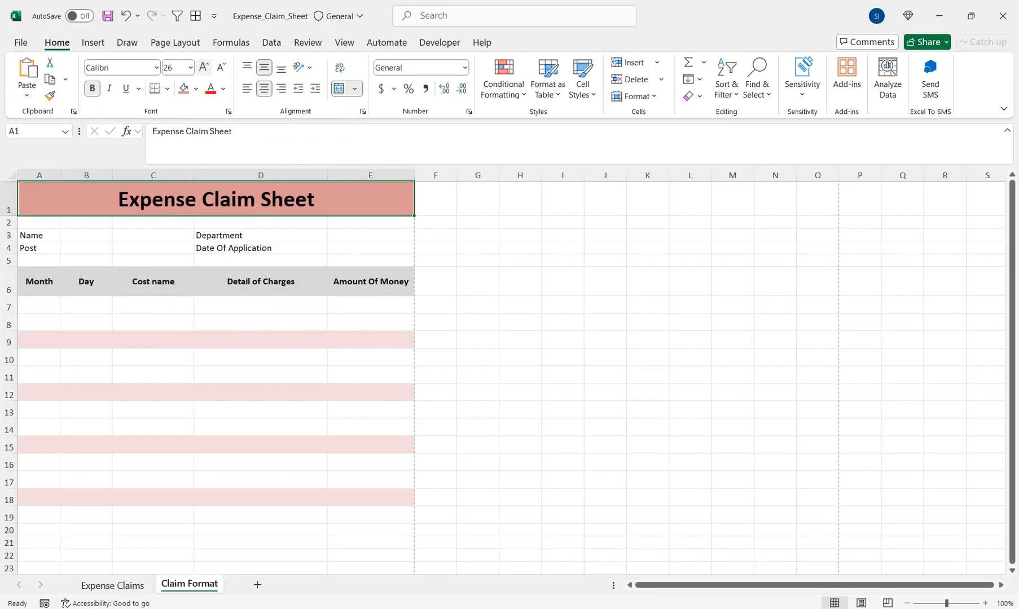
{"action": "left_click", "coordinate": [203, 67]}
{"action": "left_click", "coordinate": [204, 66]}
{"action": "left_click_drag", "start_coordinate": [9, 216], "coordinate": [9, 240]}
{"action": "left_click", "coordinate": [260, 260]}
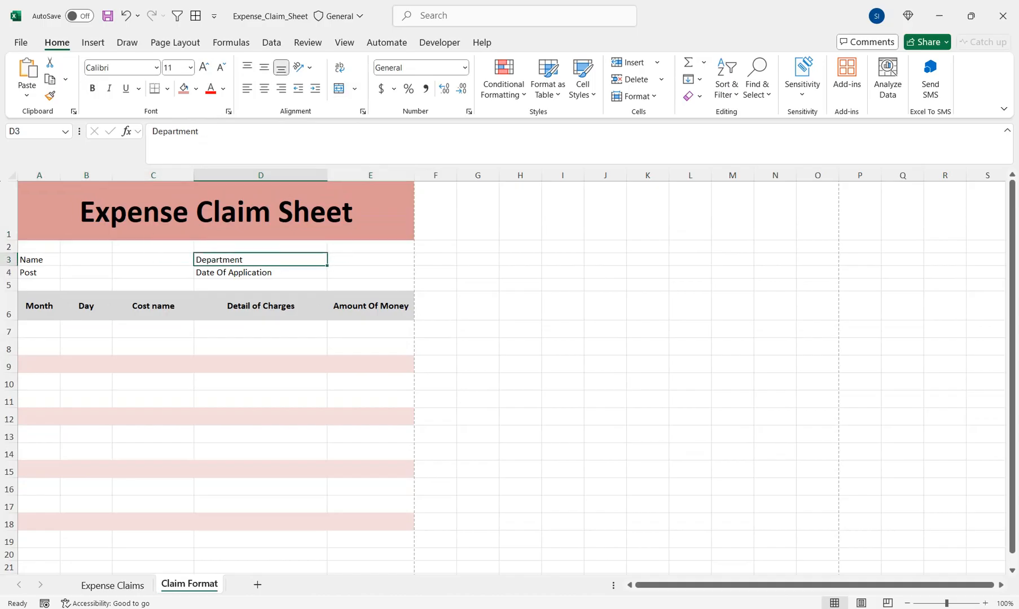
Step: Merge B19:E19 into one cell and label A19 "Total"
{"action": "left_click", "coordinate": [87, 539]}
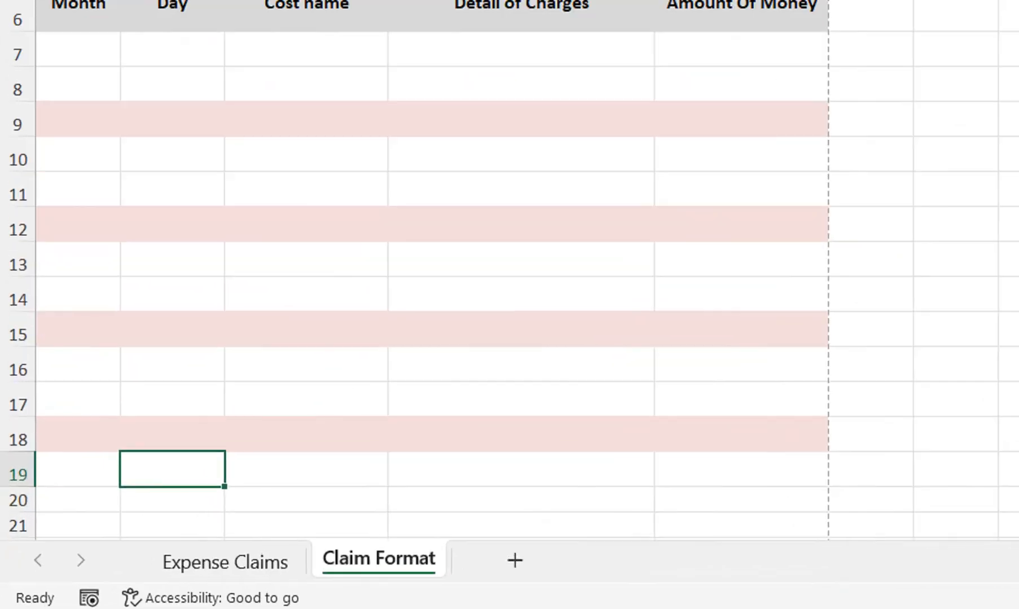
{"action": "left_click_drag", "start_coordinate": [86, 540], "coordinate": [370, 539]}
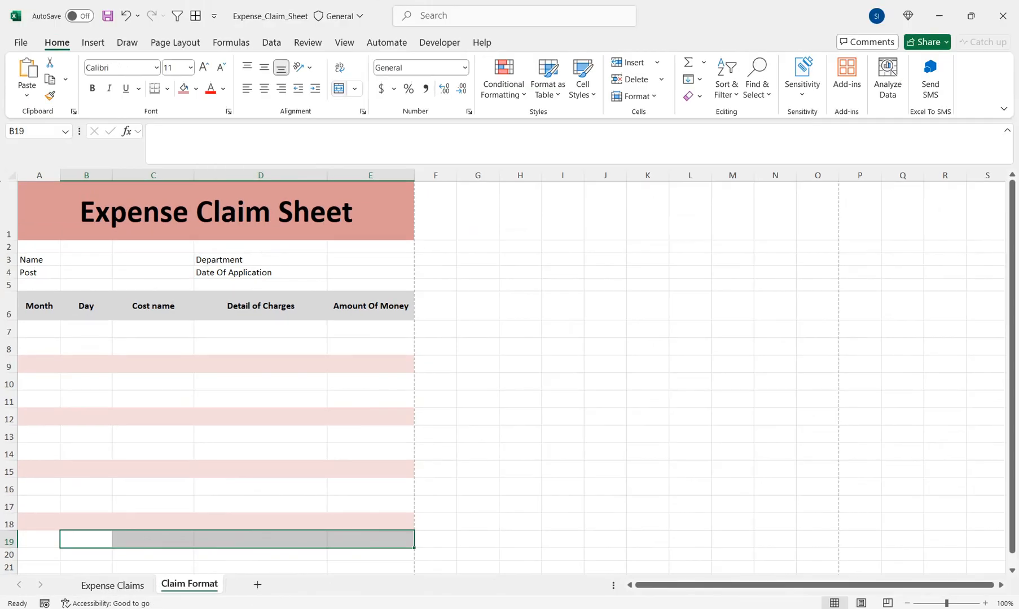
{"action": "left_click", "coordinate": [338, 88]}
{"action": "key", "text": "Left"}
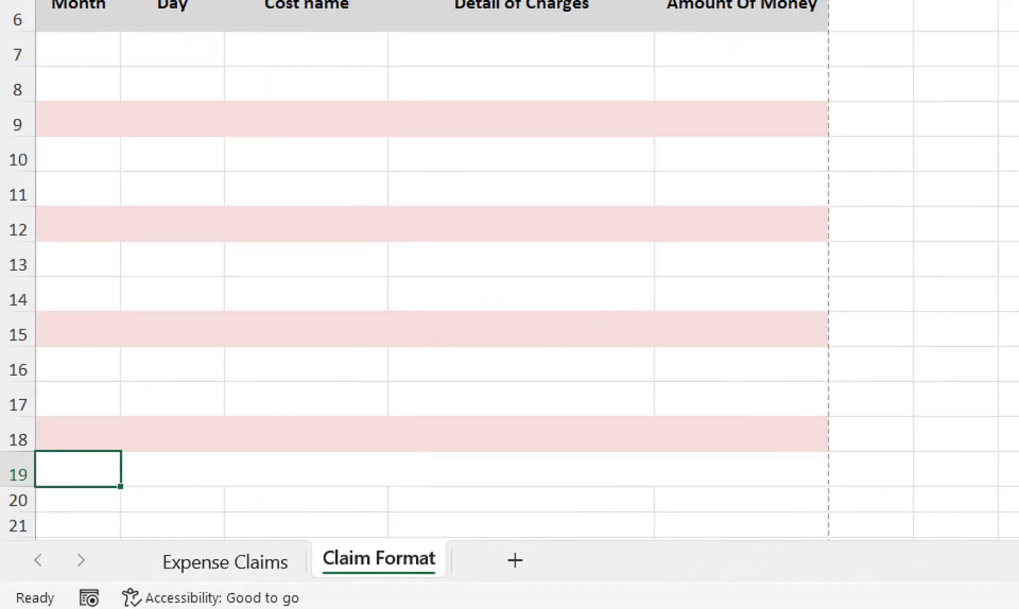
{"action": "type", "text": "Total"}
{"action": "key", "text": "Tab"}
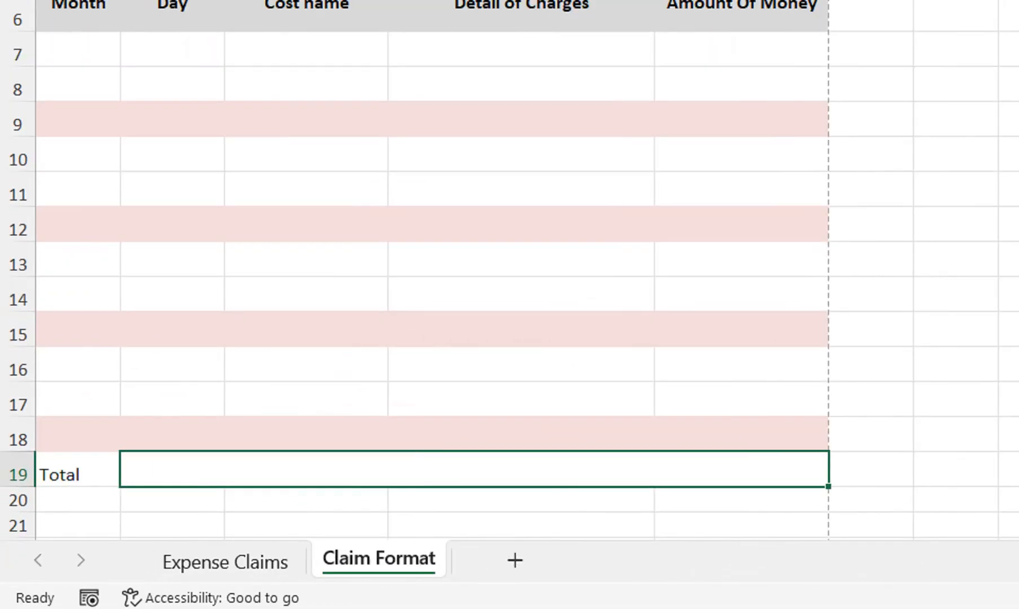
Step: Enter the label "Total Claim Amount" in A21, below the Total row
{"action": "left_click", "coordinate": [78, 525]}
{"action": "left_click", "coordinate": [520, 329]}
{"action": "mouse_move", "coordinate": [520, 469]}
{"action": "left_mouse_down"}
{"action": "mouse_move", "coordinate": [521, 525]}
{"action": "mouse_move", "coordinate": [520, 459]}
{"action": "left_mouse_up"}
{"action": "left_click", "coordinate": [78, 408]}
{"action": "type", "text": "Total"}
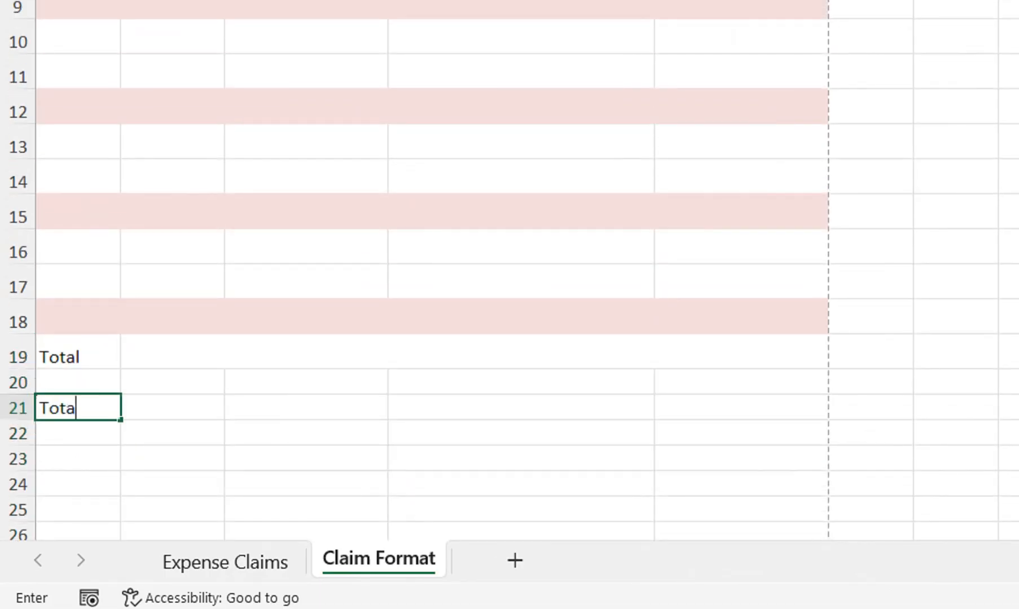
{"action": "key", "text": "Tab"}
{"action": "key", "text": "shift+Tab"}
{"action": "key", "text": "F2"}
{"action": "type", "text": "Claim Amou"}
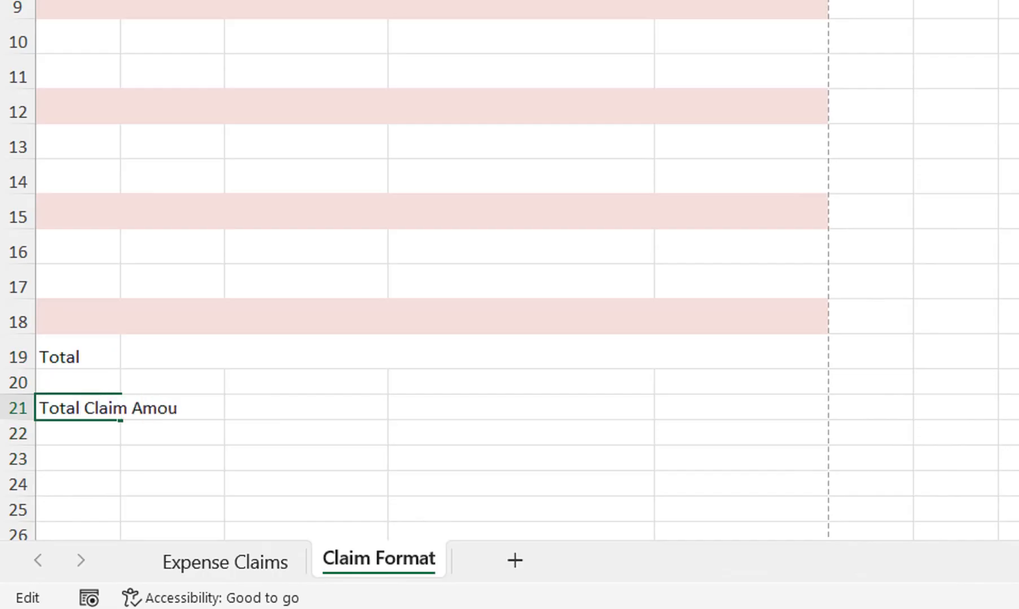
{"action": "type", "text": "nt"}
Step: Enter the label "Total APProved Amount" in D21
{"action": "key", "text": "Tab"}
{"action": "key", "text": "Tab"}
{"action": "key", "text": "Tab"}
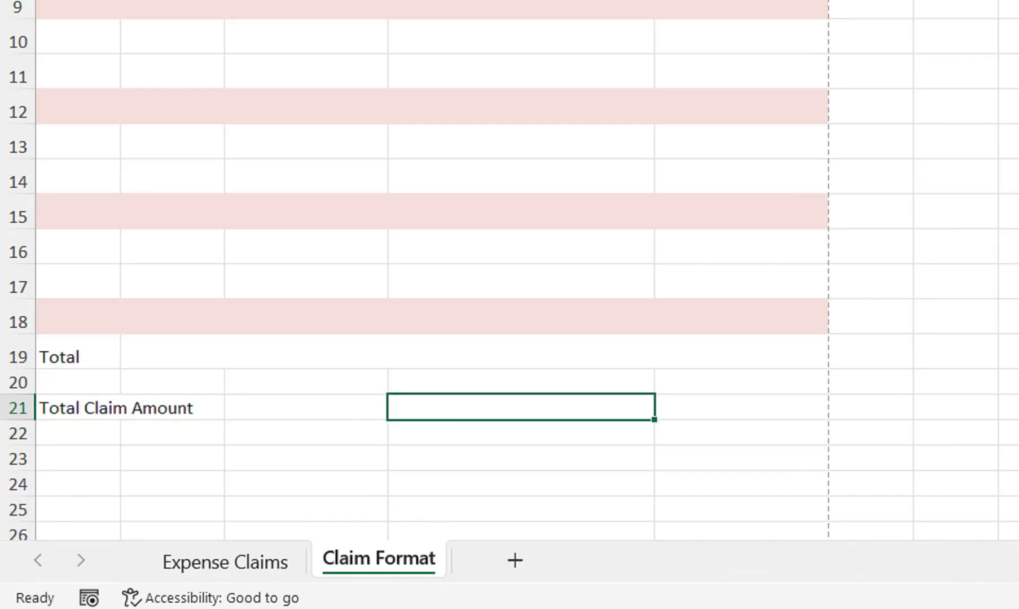
{"action": "type", "text": "Total"}
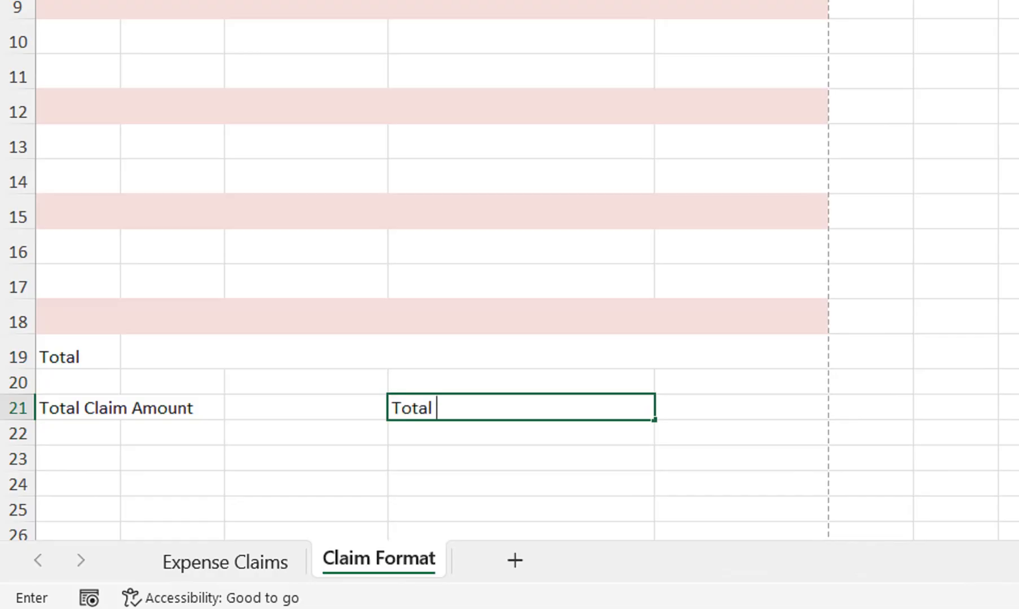
{"action": "type", "text": " APProve"}
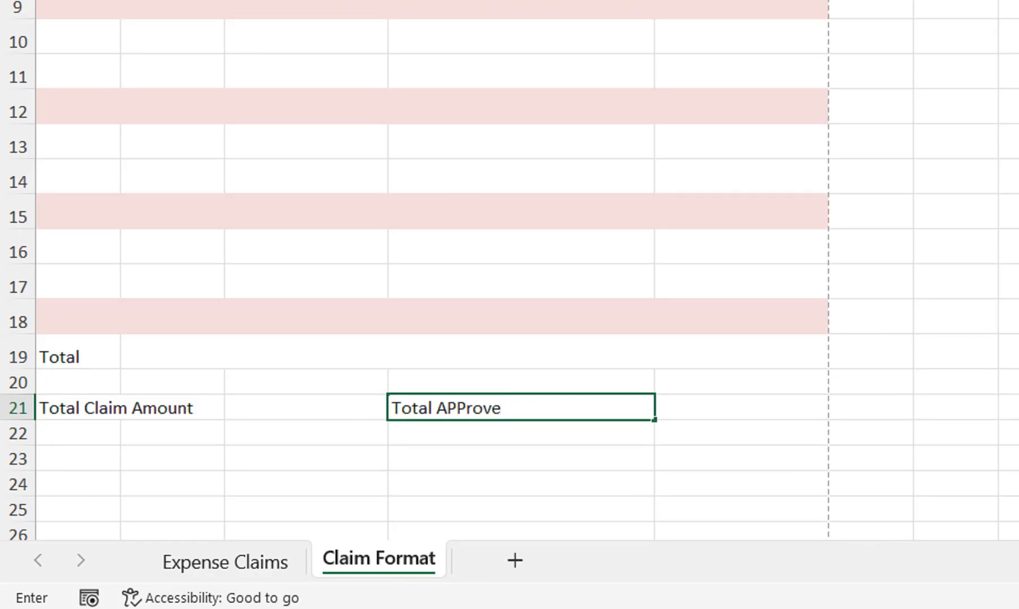
{"action": "type", "text": "d Amount"}
{"action": "key", "text": "Return"}
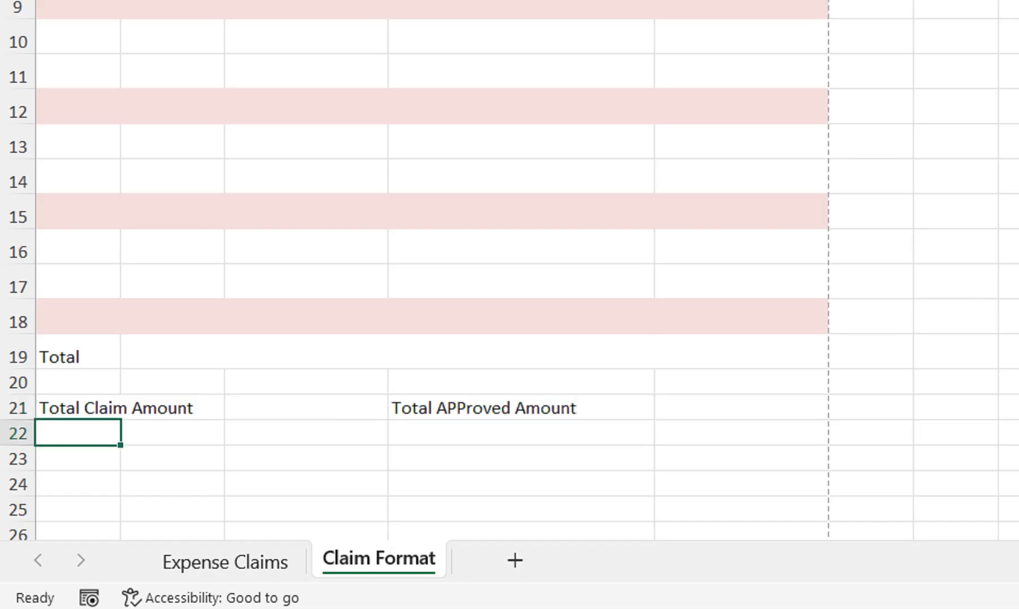
Step: Enter the label "Employee Signatue" in A23
{"action": "key", "text": "Down"}
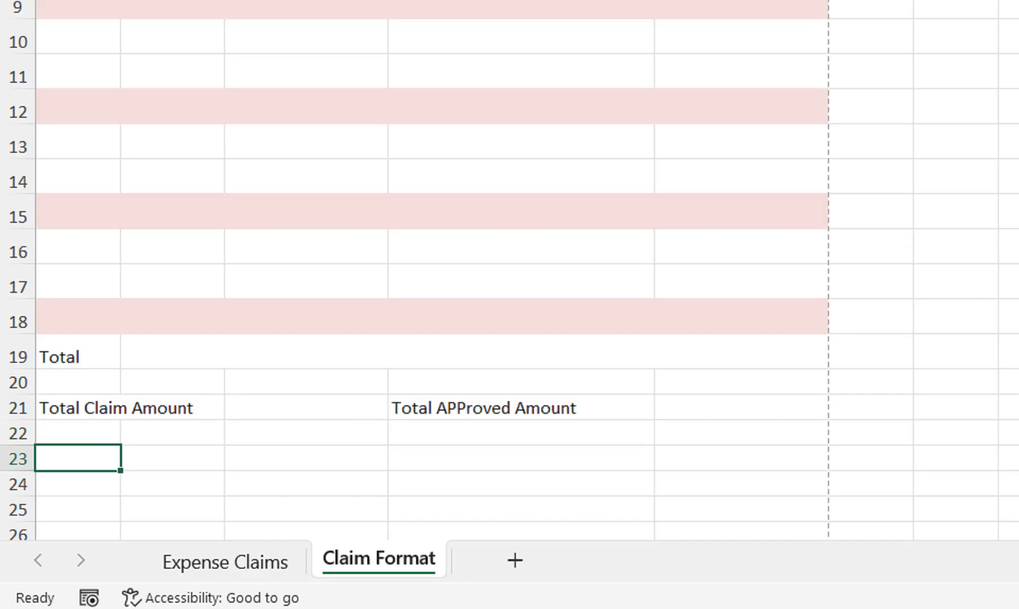
{"action": "type", "text": "Employee"}
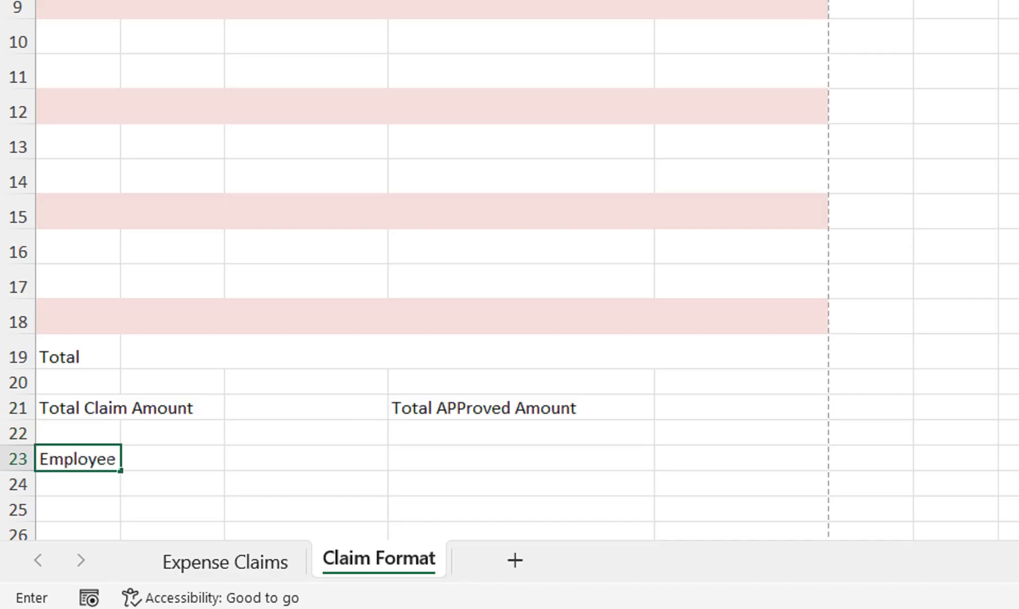
{"action": "type", "text": " Signatue"}
{"action": "key", "text": "ctrl+Return"}
Step: Enter the label "Manager Signature" in D23
{"action": "key", "text": "Right"}
{"action": "key", "text": "Right"}
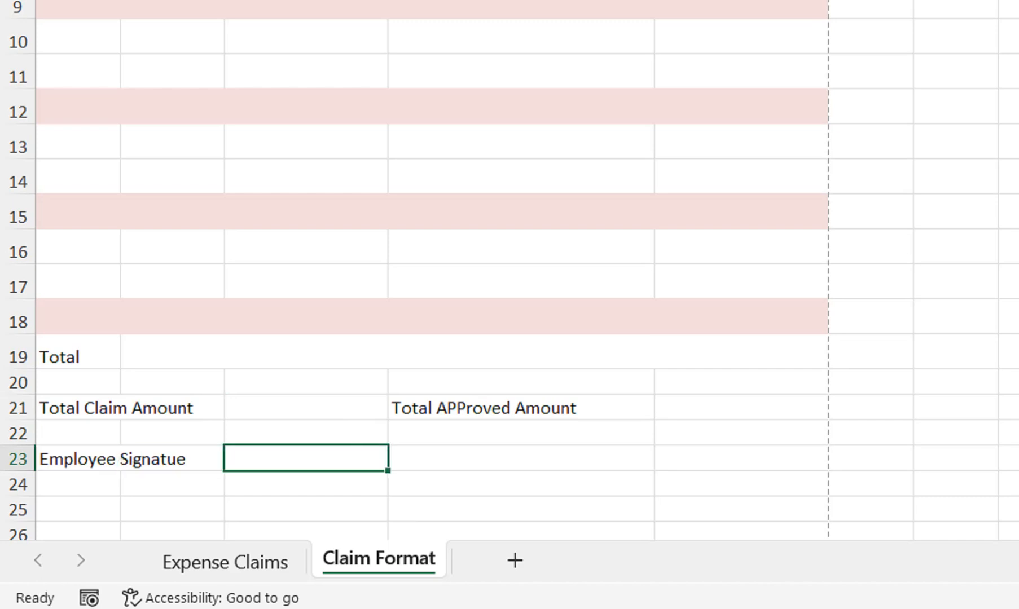
{"action": "key", "text": "Up"}
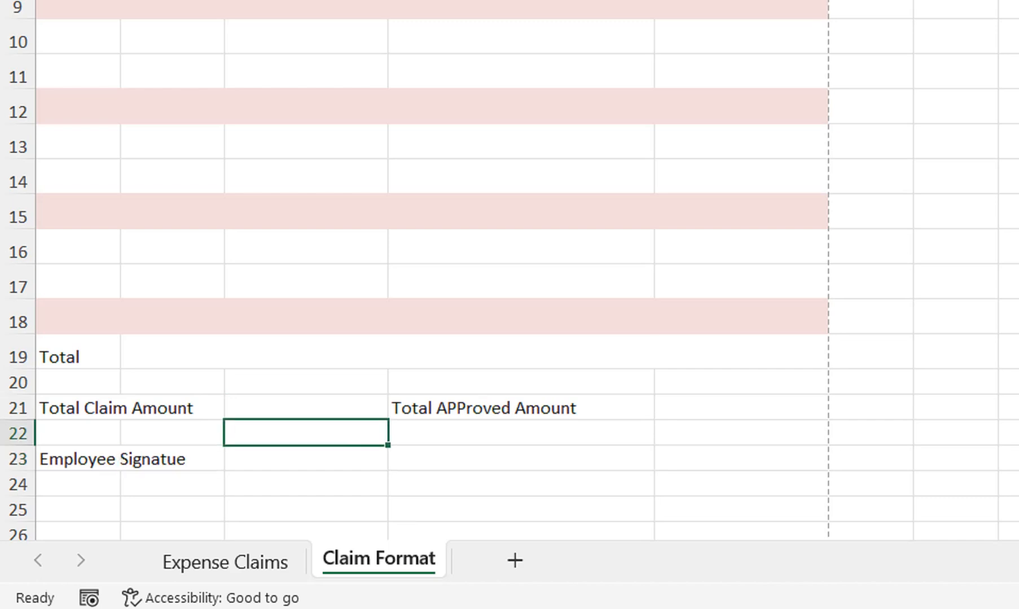
{"action": "key", "text": "Right"}
{"action": "key", "text": "Down"}
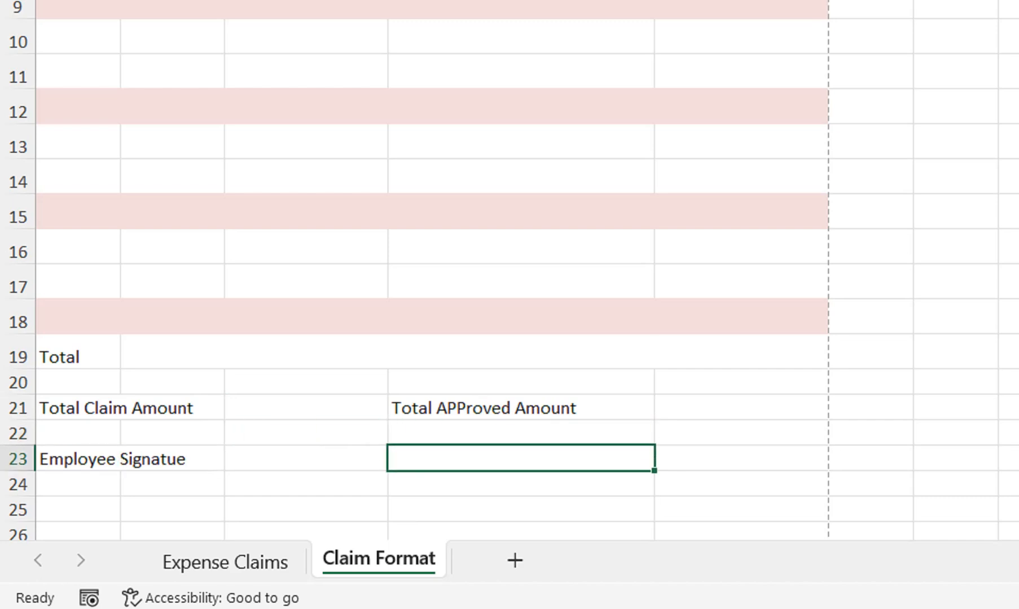
{"action": "type", "text": "Manager"}
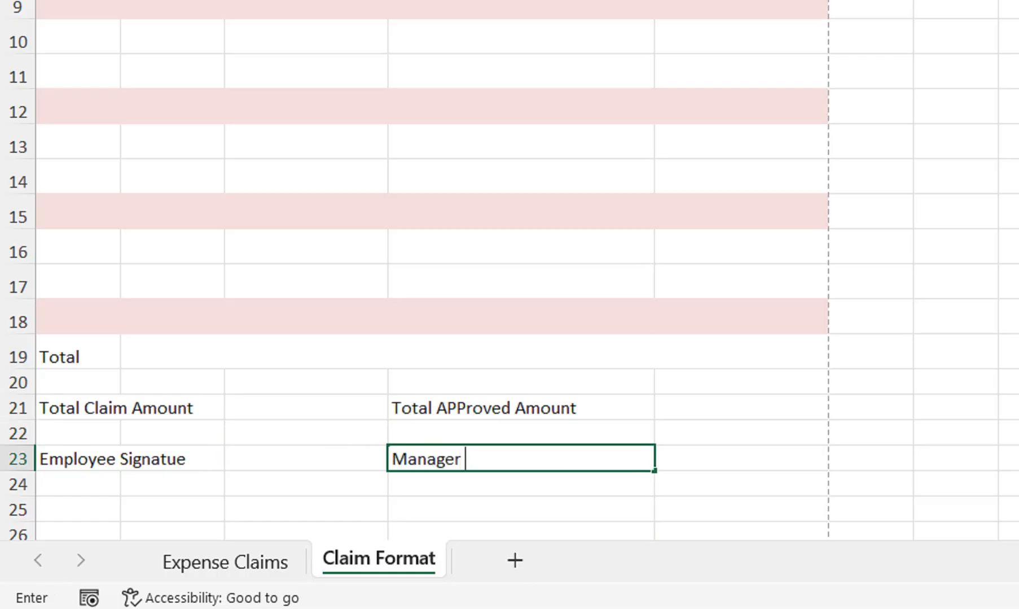
{"action": "type", "text": " A"}
{"action": "key", "text": "BackSpace"}
{"action": "type", "text": "Signat"}
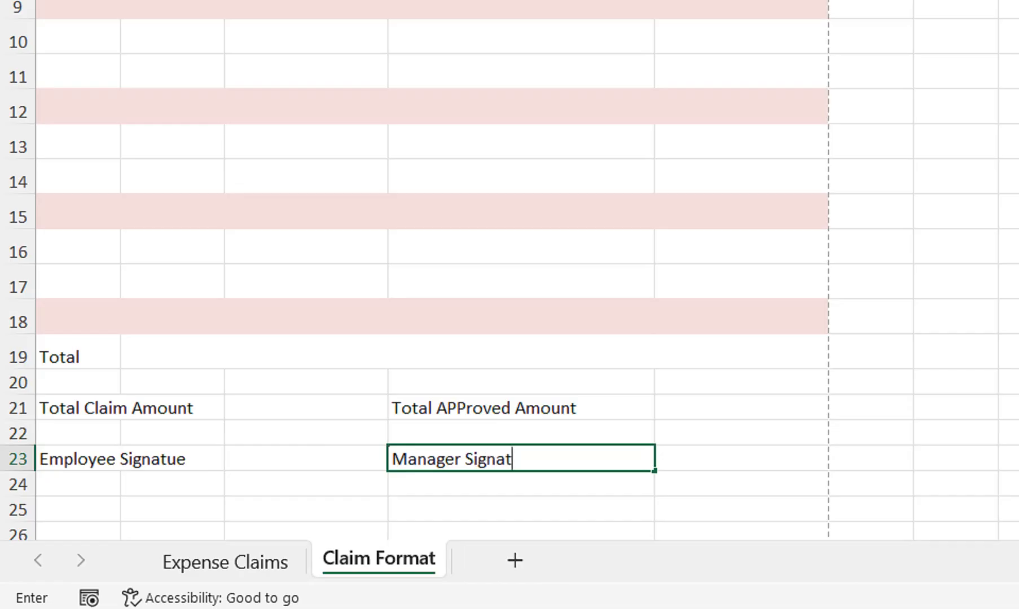
{"action": "type", "text": "ure"}
{"action": "key", "text": "Return"}
Step: Enter the label "Finanace Approvel" in A25
{"action": "key", "text": "Return"}
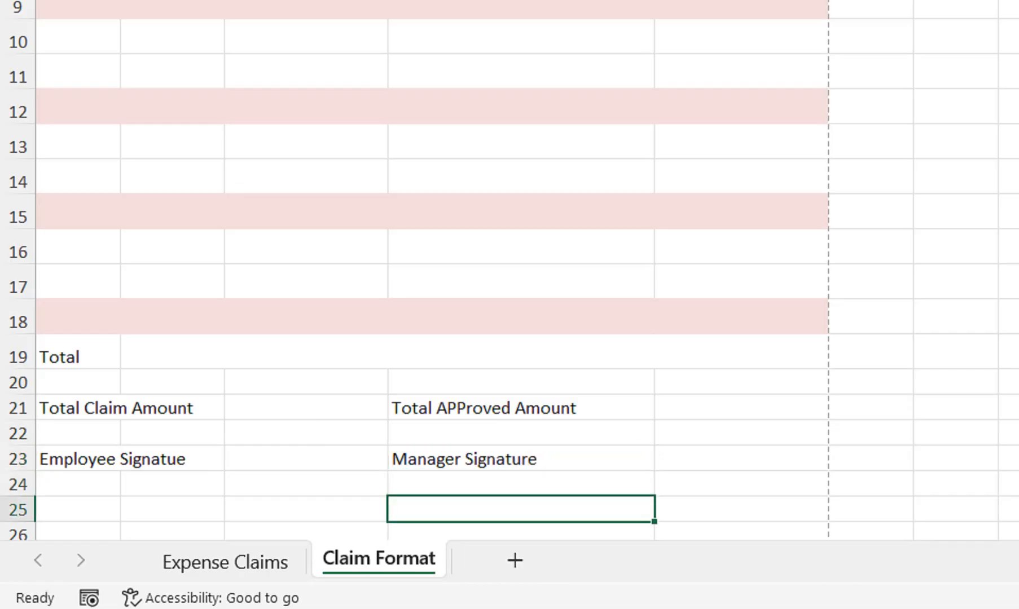
{"action": "key", "text": "Left"}
{"action": "key", "text": "Left"}
{"action": "key", "text": "Left"}
{"action": "type", "text": "Fi"}
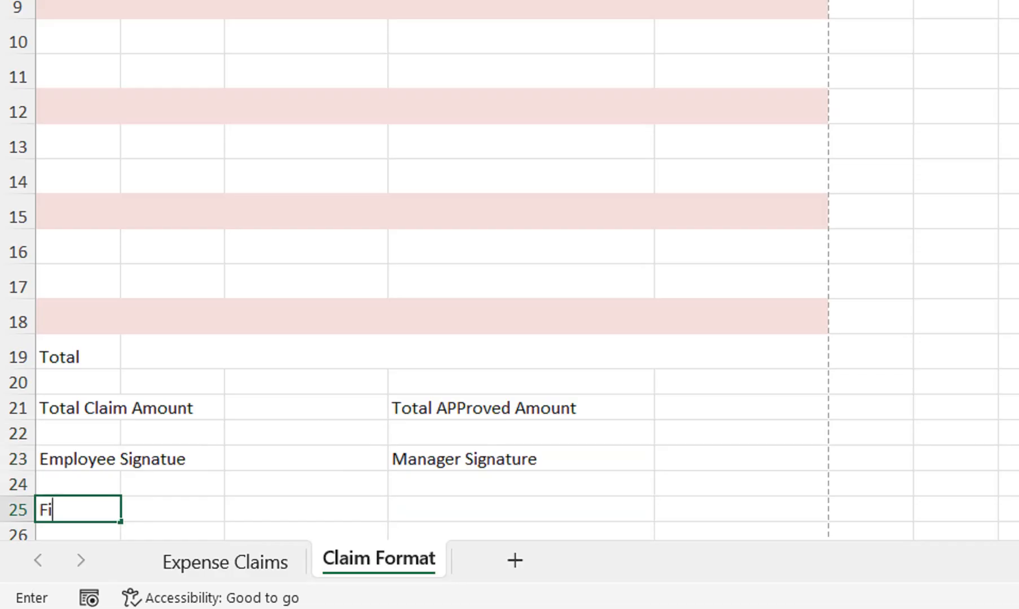
{"action": "type", "text": "nanace Approvel"}
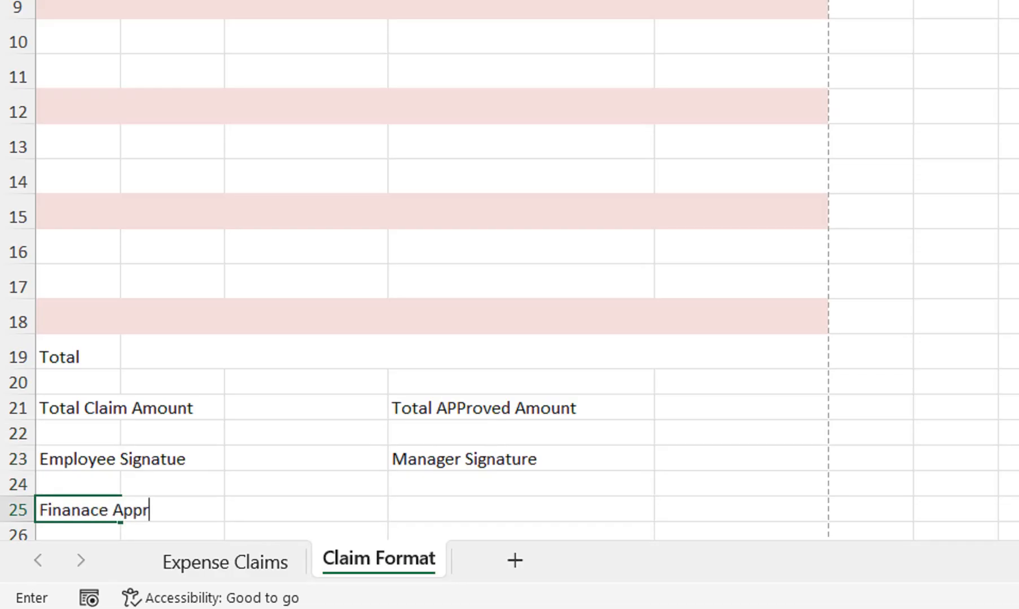
Step: Enter the label "Department Manager" in D25
{"action": "key", "text": "Tab"}
{"action": "key", "text": "Tab"}
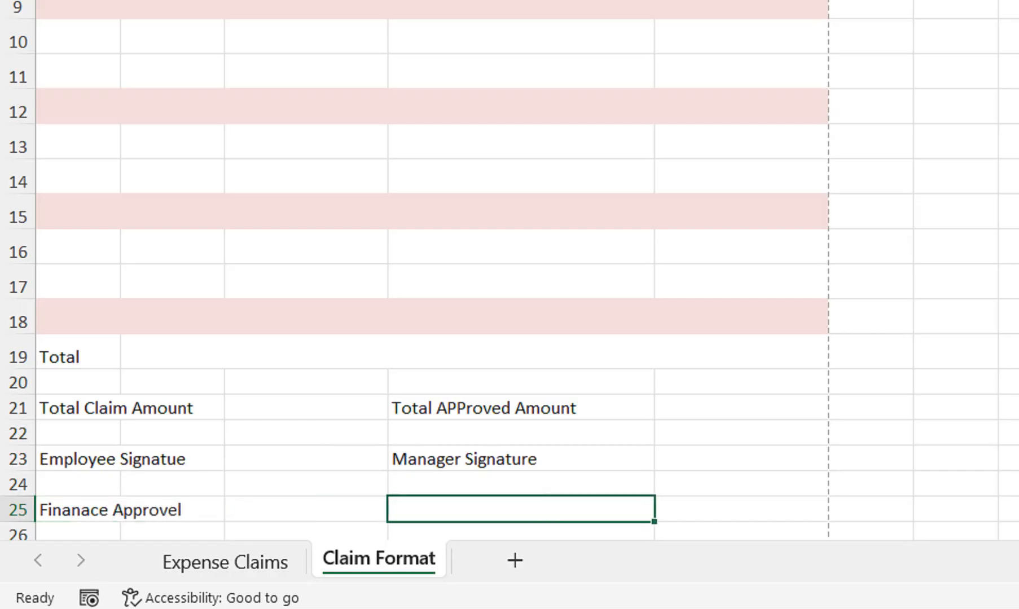
{"action": "type", "text": "Depa"}
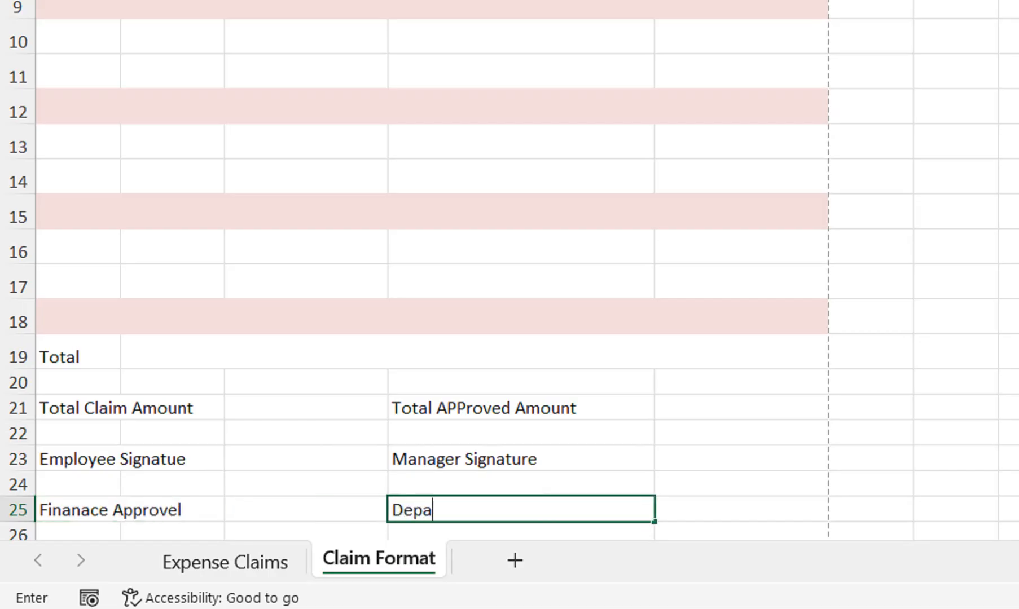
{"action": "type", "text": "rtment"}
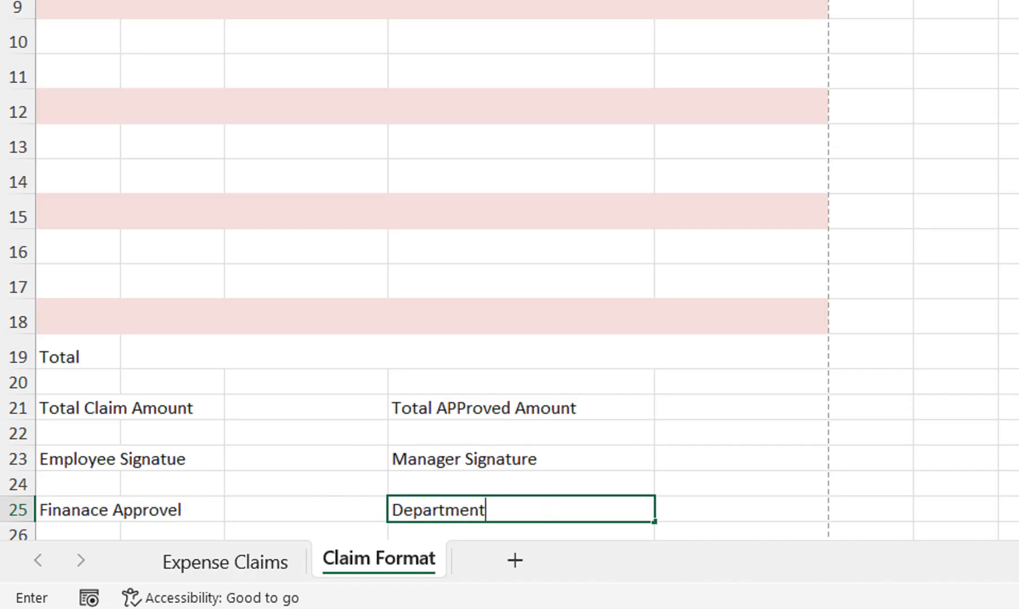
{"action": "type", "text": " Manager"}
{"action": "key", "text": "Return"}
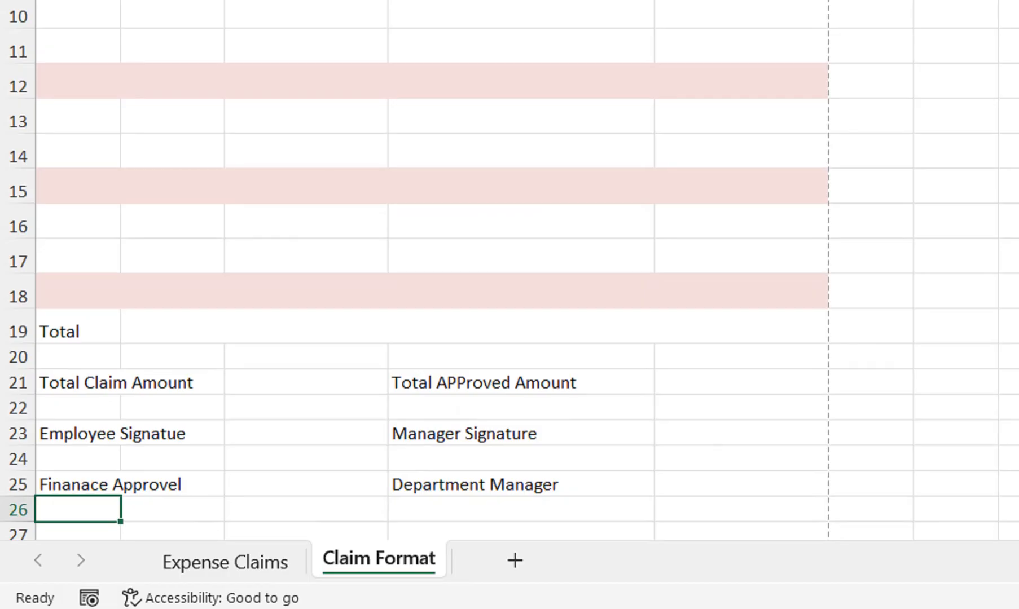
Step: Apply a Thick Bottom Border to the blank amount and signature cells C21, C23, C25, E21, E23 and E25
{"action": "left_click", "coordinate": [306, 383]}
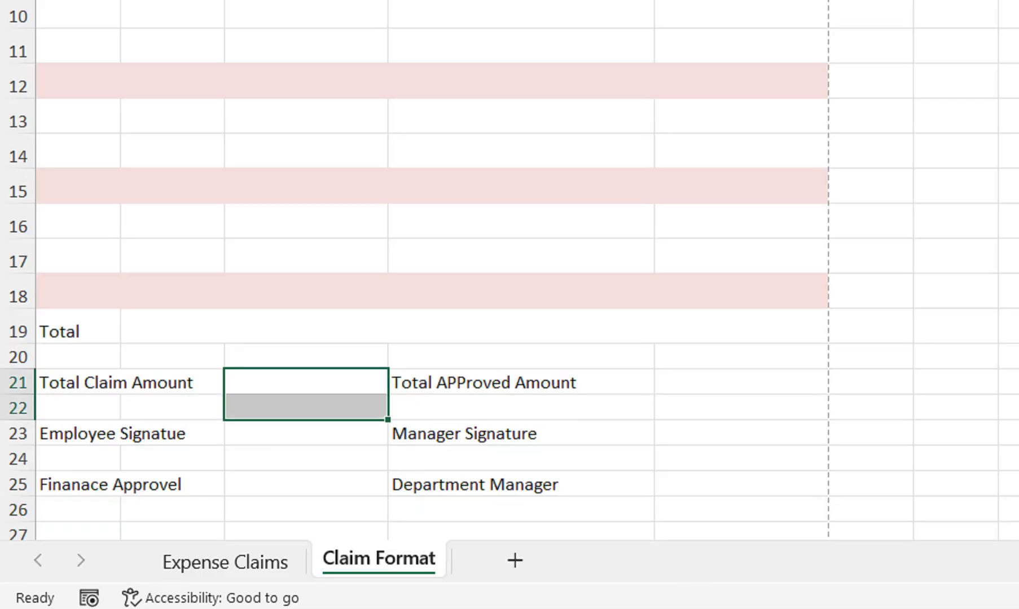
{"action": "left_click", "coordinate": [651, 382], "text": "ctrl"}
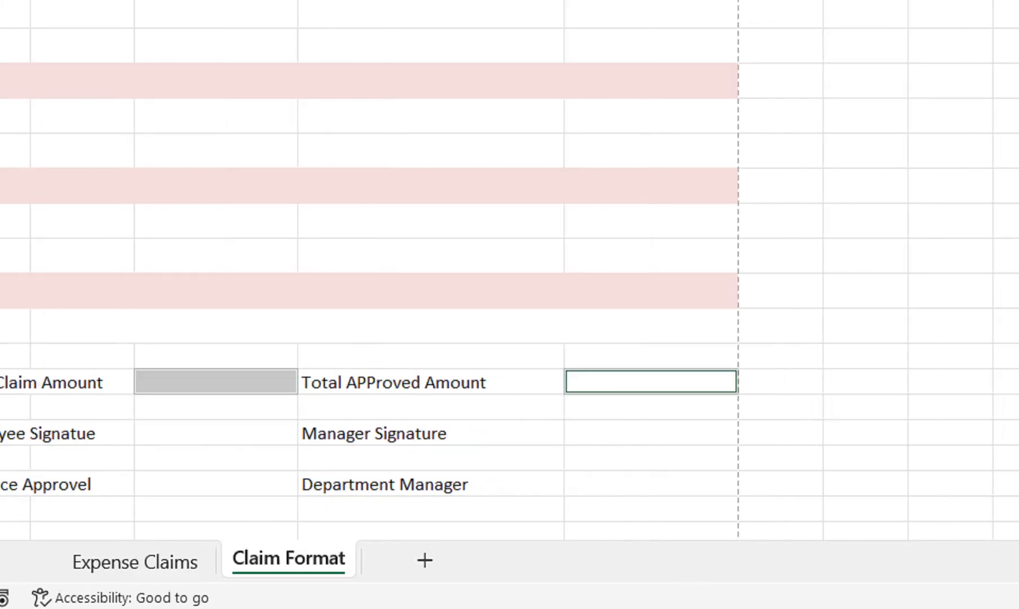
{"action": "left_click", "coordinate": [650, 433], "text": "ctrl"}
{"action": "left_click", "coordinate": [650, 484], "text": "ctrl"}
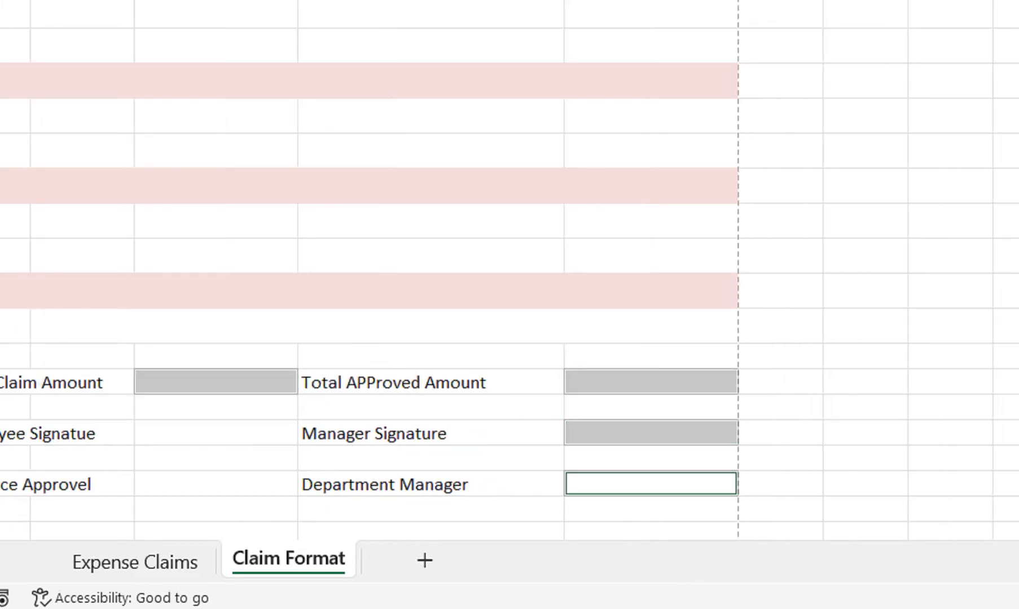
{"action": "left_click", "coordinate": [215, 434], "text": "ctrl"}
{"action": "left_click", "coordinate": [215, 484], "text": "ctrl"}
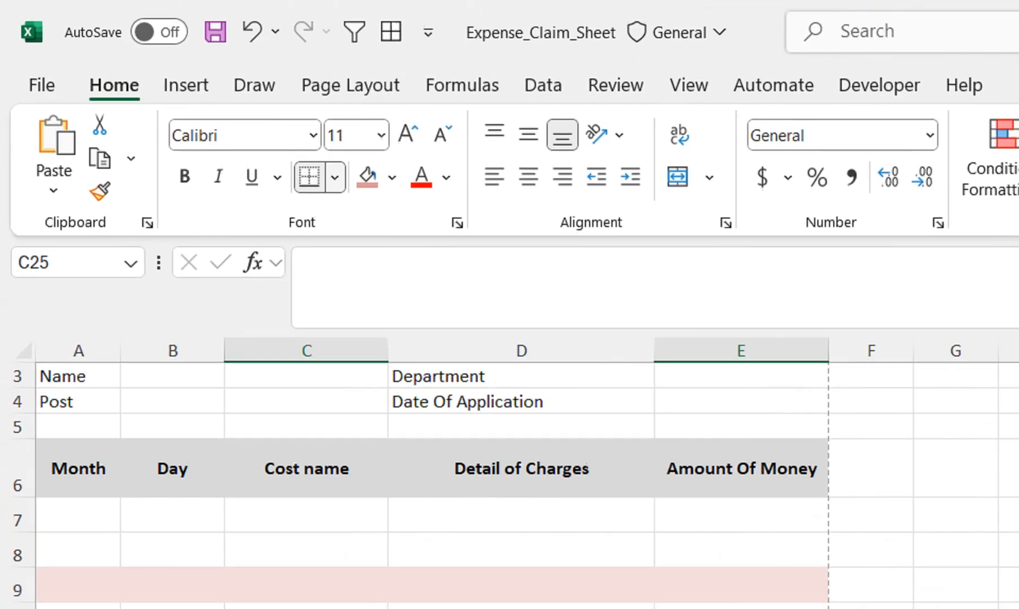
{"action": "left_click", "coordinate": [334, 177]}
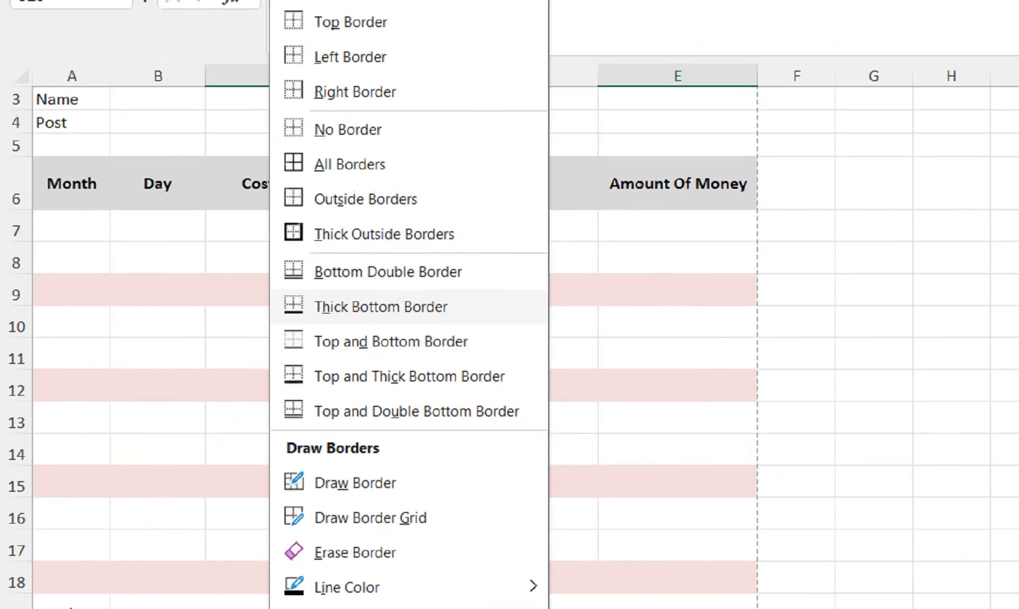
{"action": "left_click", "coordinate": [416, 602]}
{"action": "left_click", "coordinate": [796, 550]}
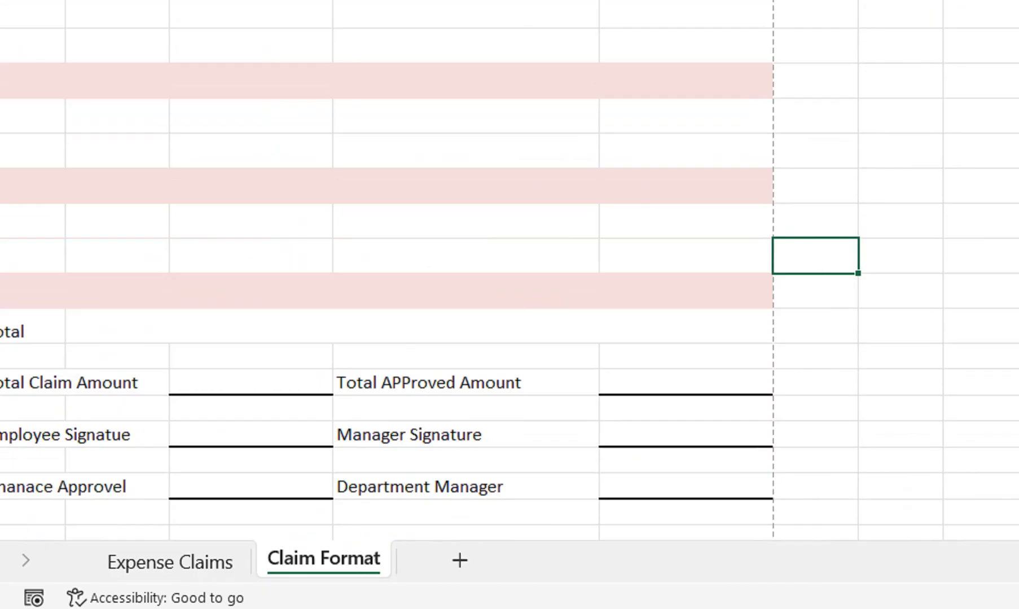
{"action": "left_click", "coordinate": [419, 326]}
{"action": "left_click", "coordinate": [77, 326]}
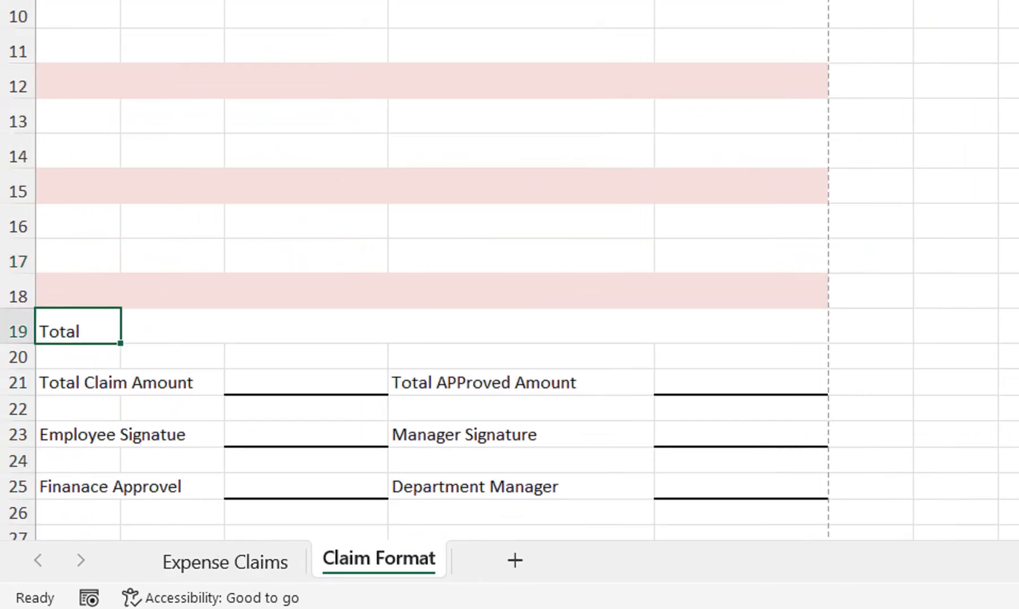
{"action": "left_click", "coordinate": [418, 326]}
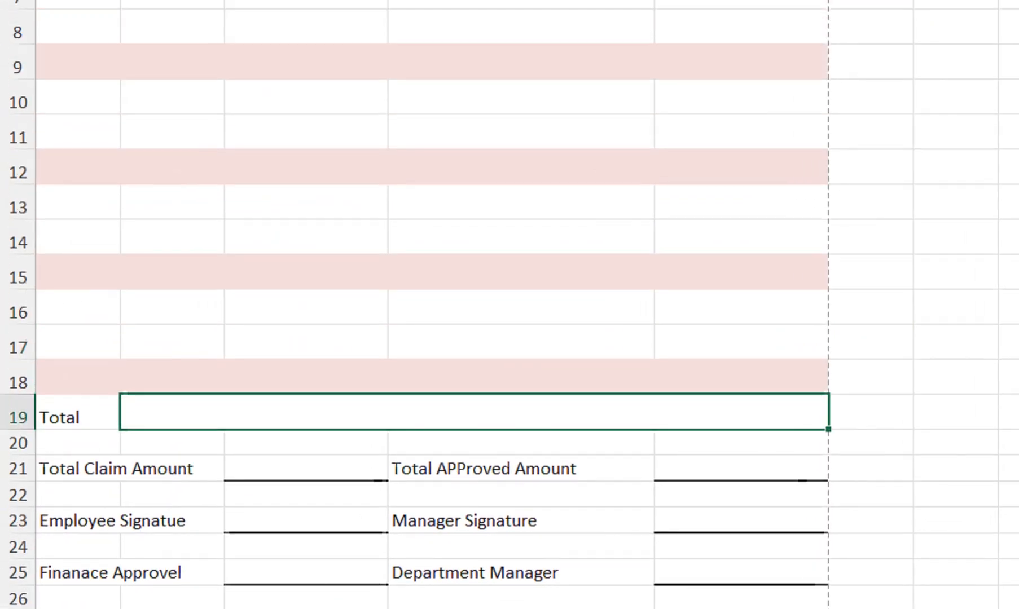
{"action": "mouse_move", "coordinate": [171, 222]}
{"action": "left_mouse_down"}
{"action": "mouse_move", "coordinate": [170, 45]}
{"action": "mouse_move", "coordinate": [170, 209]}
{"action": "left_mouse_up"}
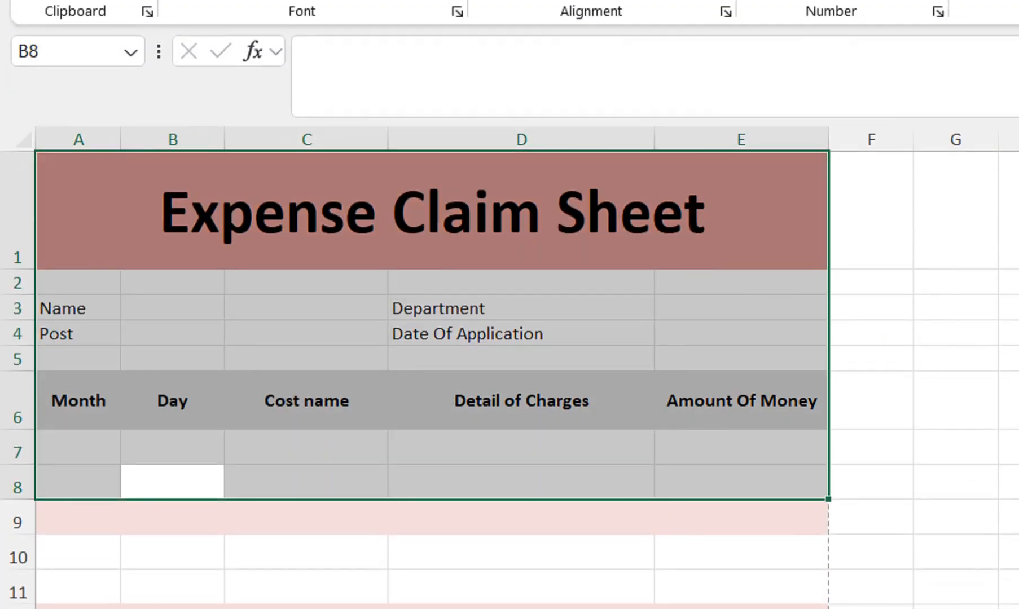
Step: Start a Data Validation rule for the Name cell B3 that allows a List
{"action": "left_click", "coordinate": [173, 308]}
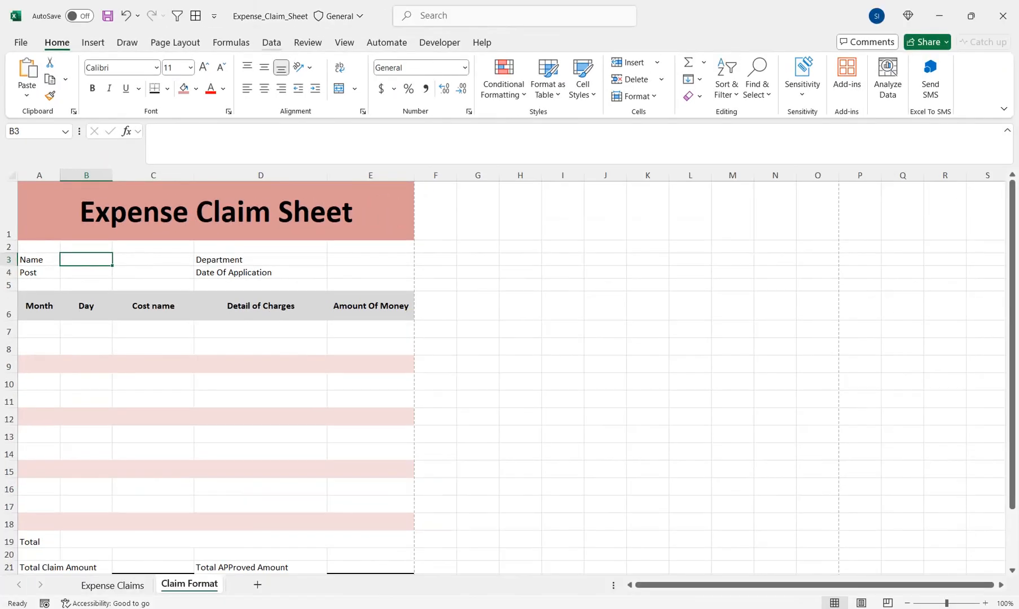
{"action": "left_click", "coordinate": [271, 42]}
{"action": "left_click", "coordinate": [716, 96]}
{"action": "left_click", "coordinate": [745, 115]}
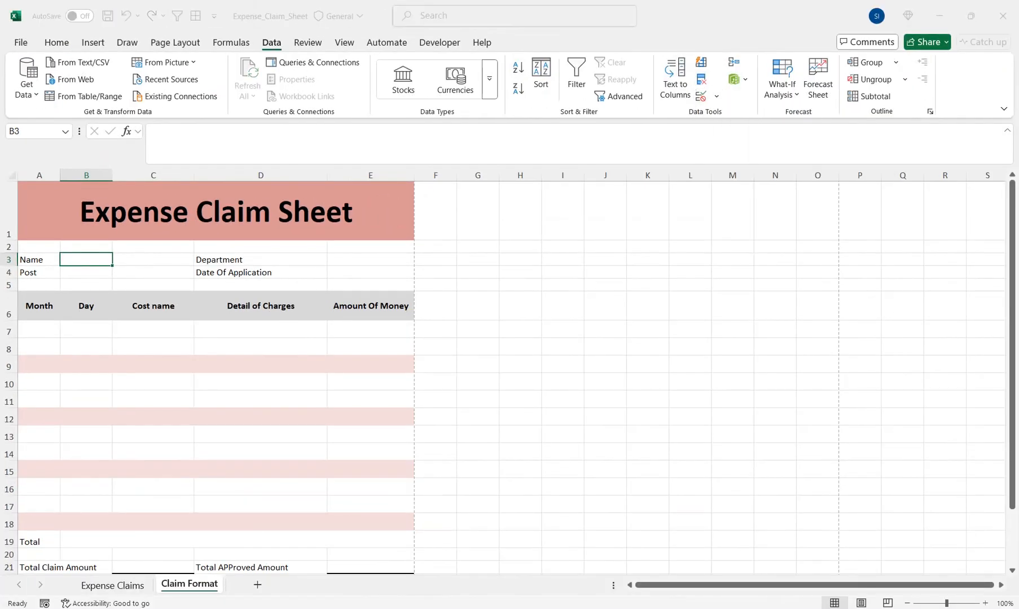
{"action": "key", "text": "alt+Down"}
{"action": "key", "text": "Down"}
{"action": "key", "text": "Down"}
{"action": "key", "text": "Down"}
{"action": "key", "text": "Return"}
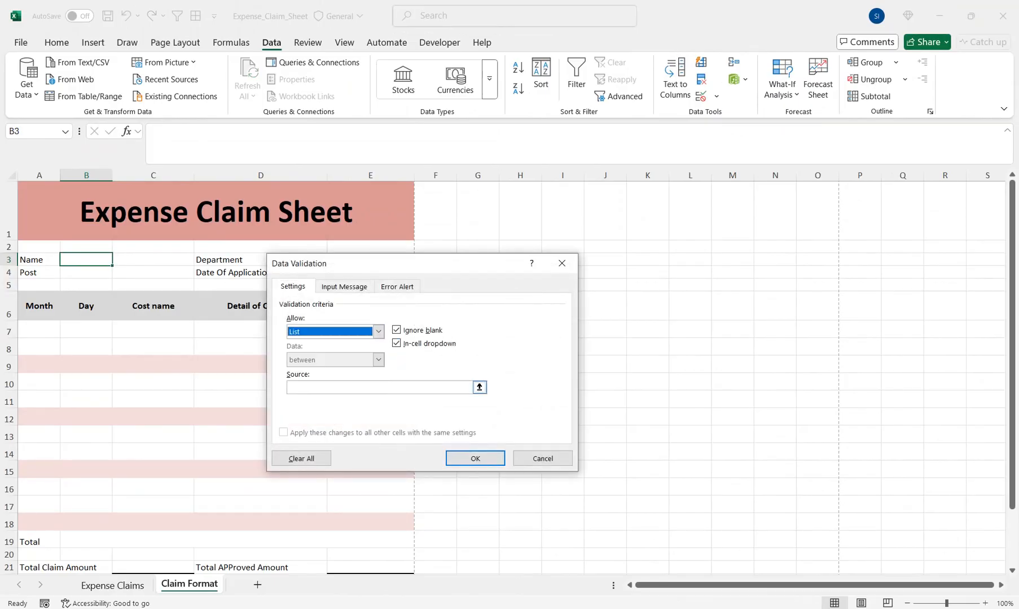
Step: Set the list source to ='Expense Claims'!$C$2:$C$11 and choose the second employee from the Name list in B3
{"action": "left_click", "coordinate": [378, 387]}
{"action": "type", "text": "="}
{"action": "key", "text": "ctrl+Page_Up"}
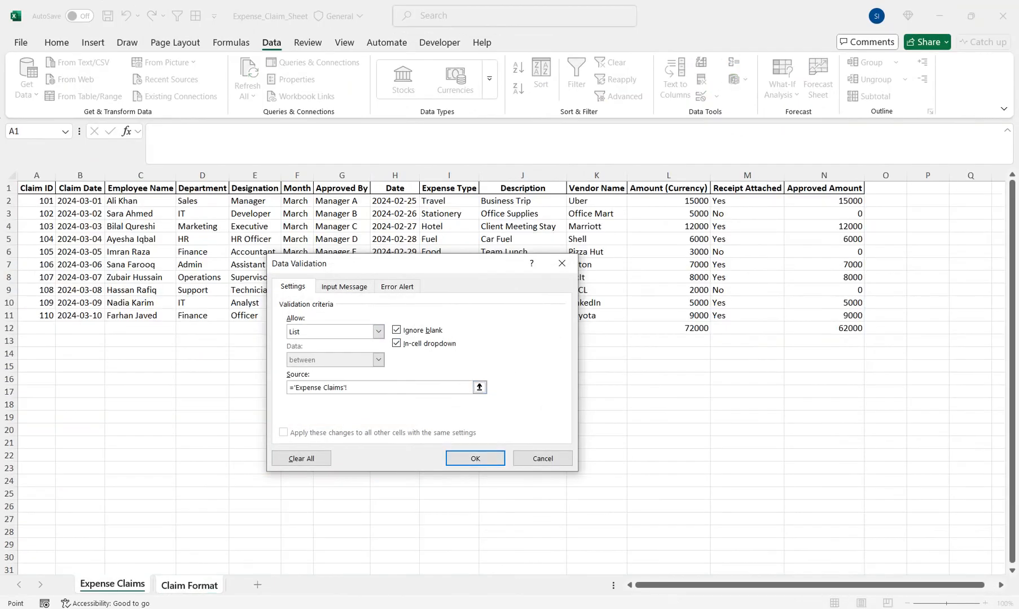
{"action": "left_click_drag", "start_coordinate": [141, 201], "coordinate": [141, 316]}
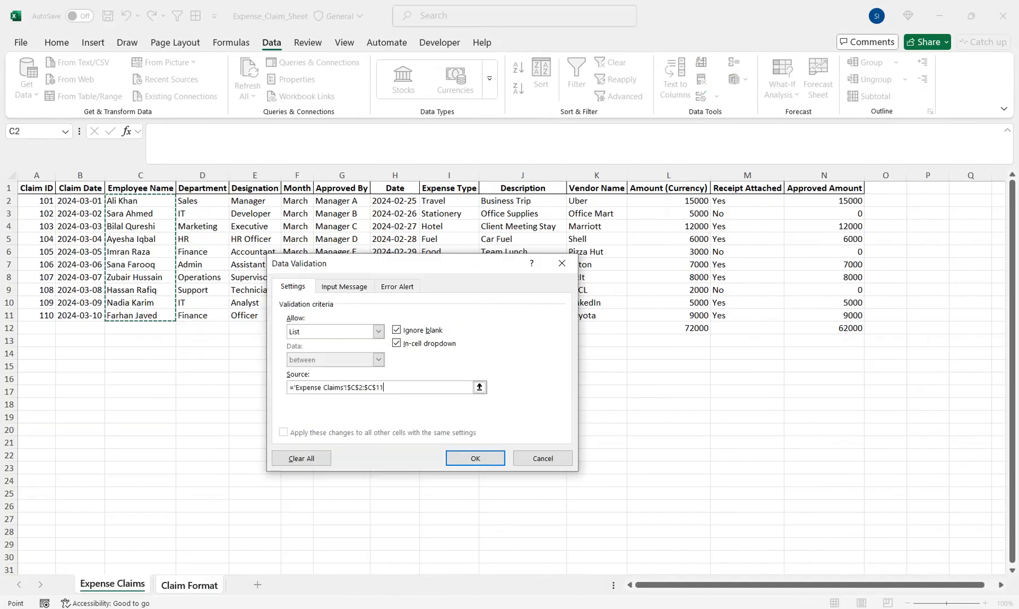
{"action": "left_click", "coordinate": [475, 458]}
{"action": "left_click", "coordinate": [118, 259]}
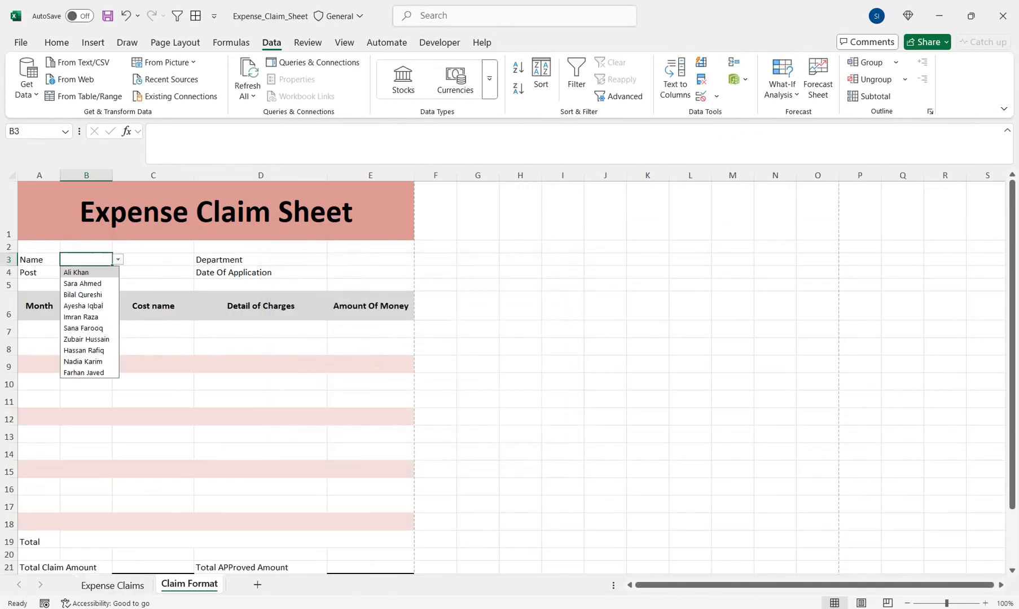
{"action": "left_click", "coordinate": [82, 283]}
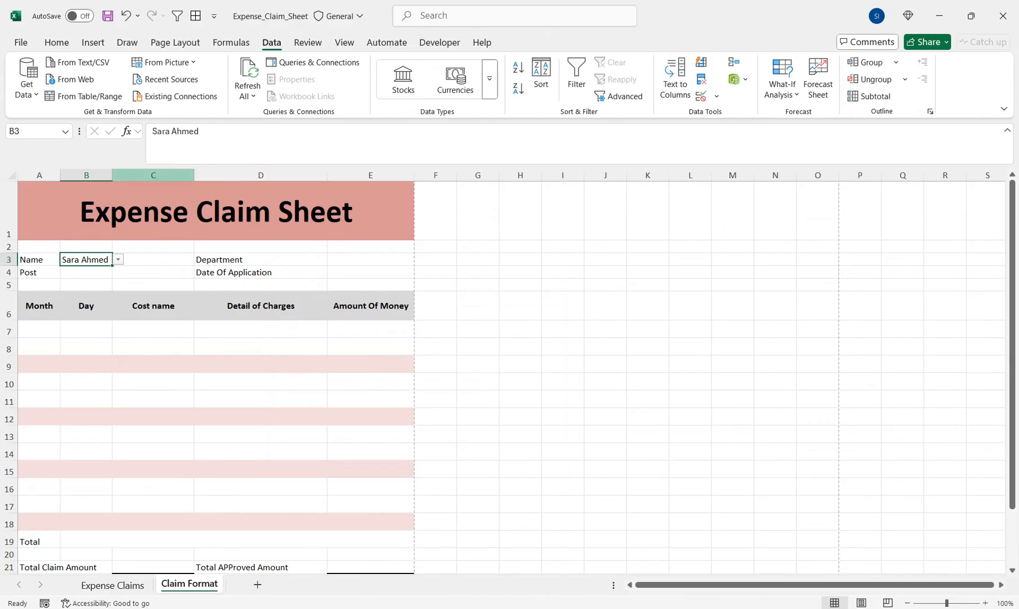
{"action": "left_click", "coordinate": [260, 247]}
{"action": "left_click", "coordinate": [260, 259]}
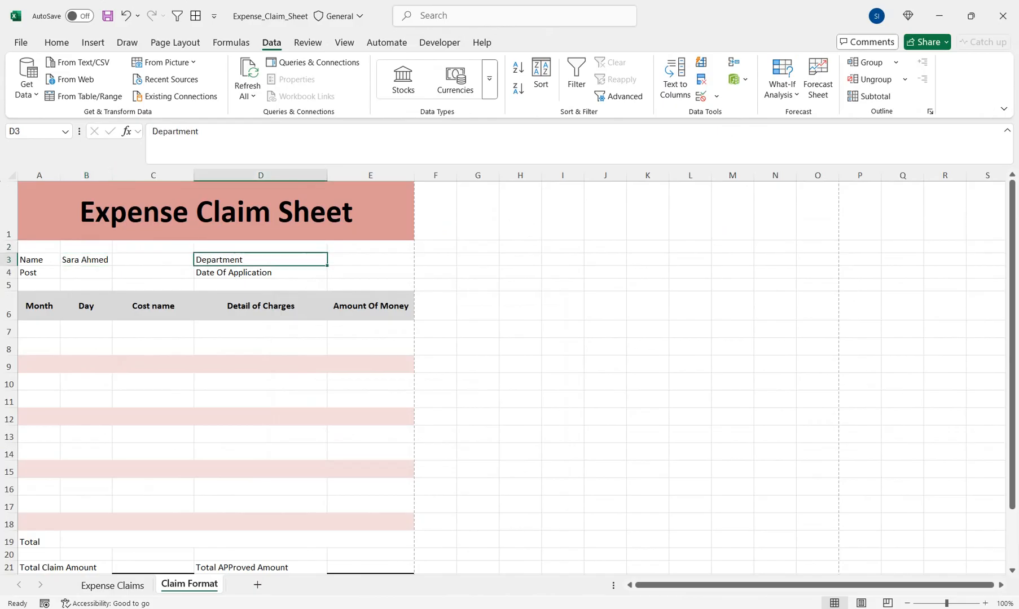
{"action": "left_click", "coordinate": [370, 259]}
{"action": "left_click", "coordinate": [261, 272]}
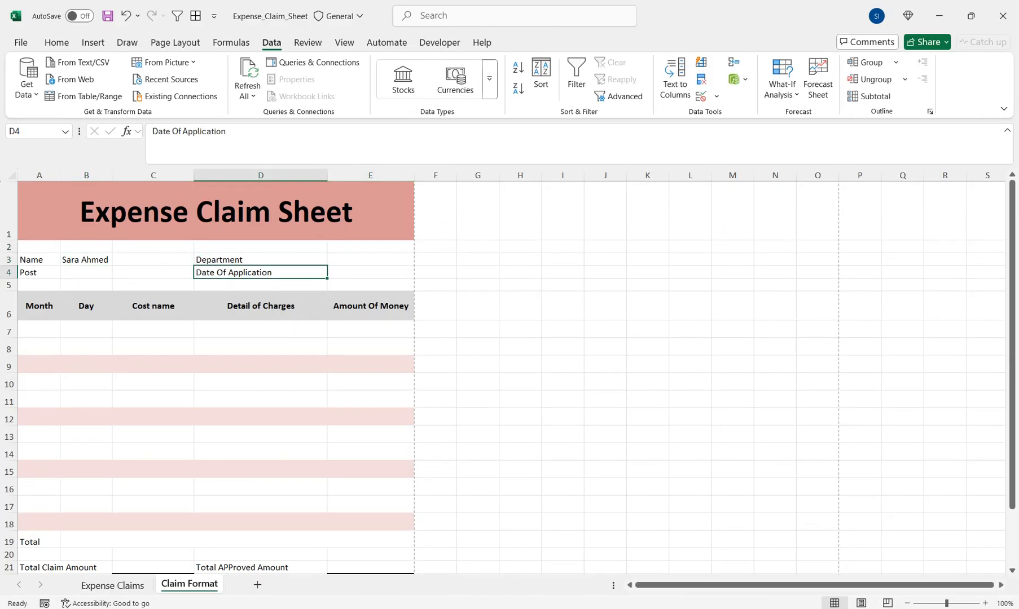
{"action": "left_click", "coordinate": [371, 272]}
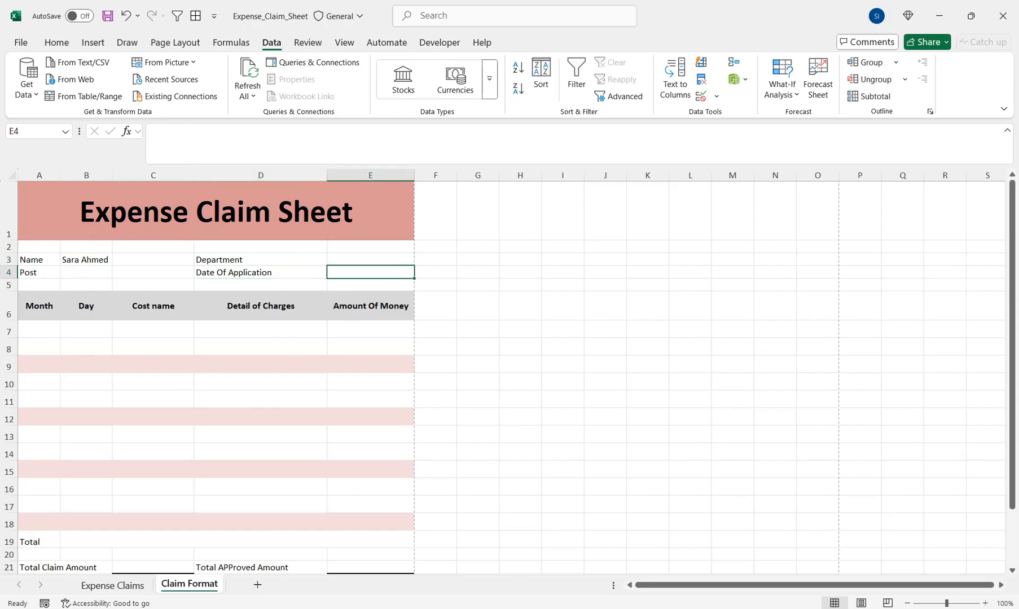
{"action": "left_click", "coordinate": [87, 272]}
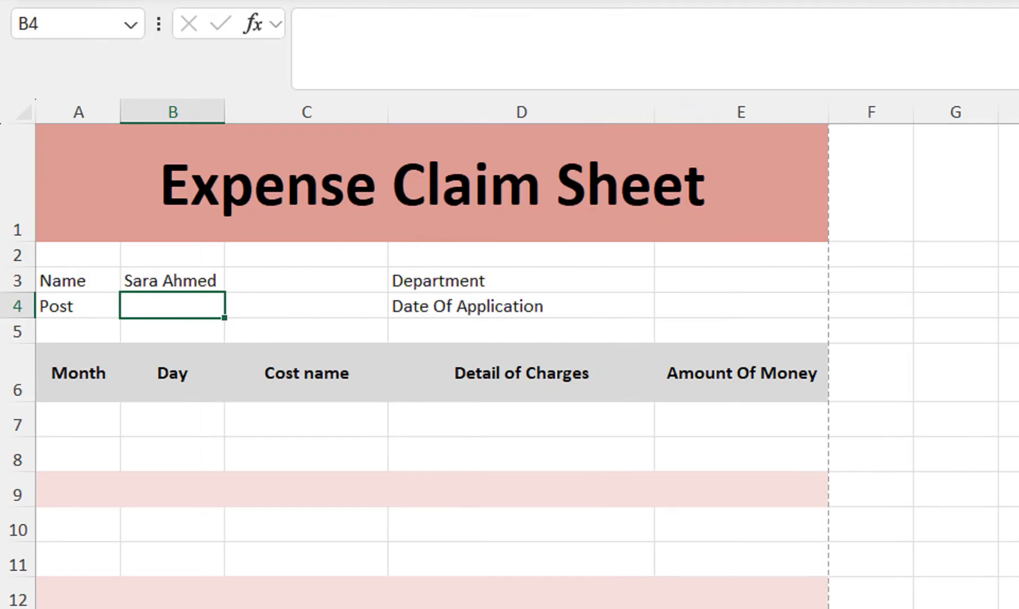
{"action": "left_click", "coordinate": [521, 281]}
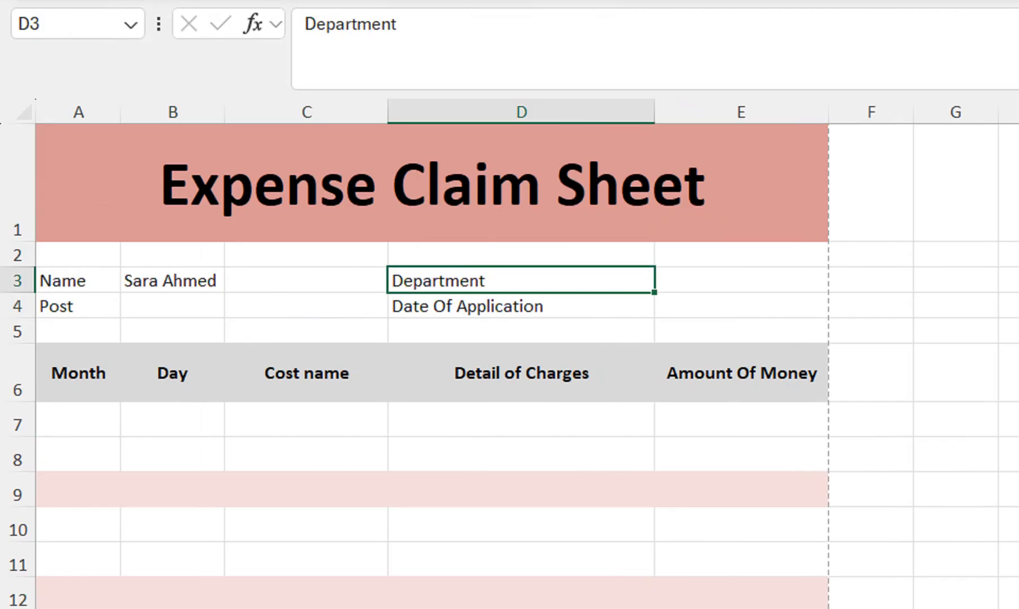
Step: Enter =VLOOKUP(B3,'Expense Claims'!C1:E11,3,FALSE) in B4 to look up the employee's post
{"action": "left_click", "coordinate": [173, 306]}
{"action": "type", "text": "="}
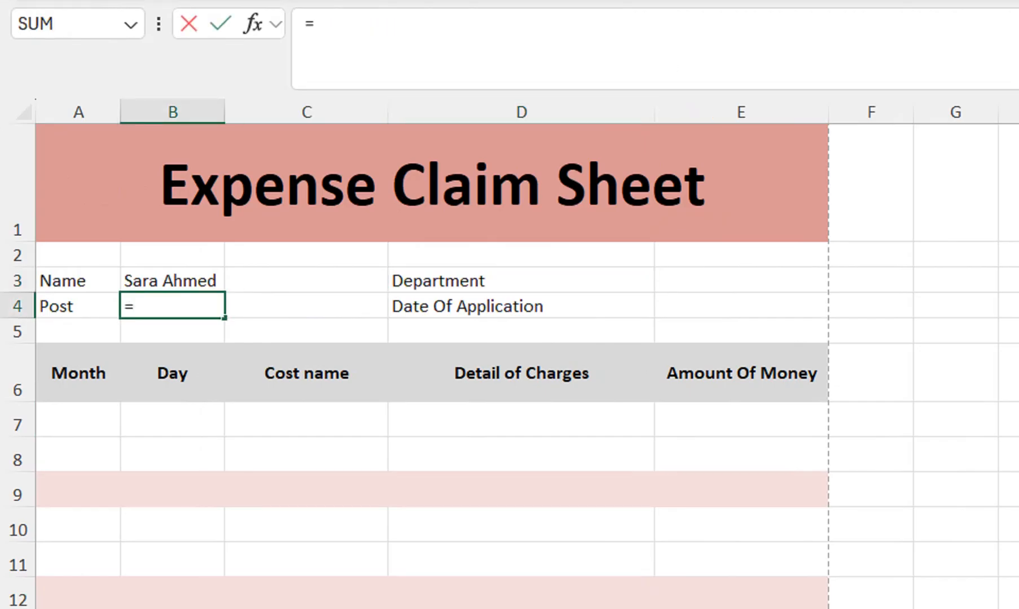
{"action": "type", "text": "vlo"}
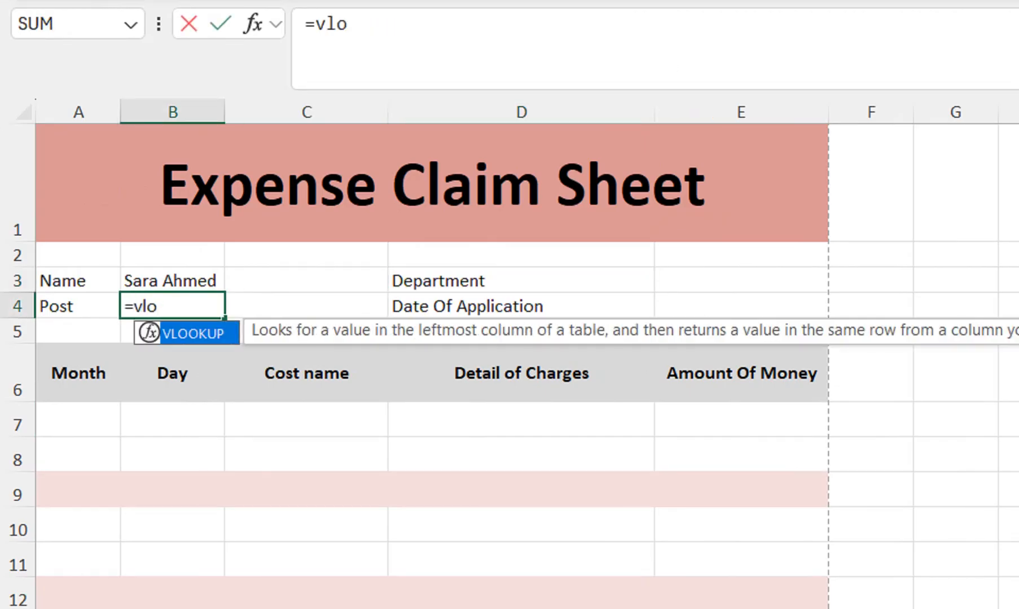
{"action": "key", "text": "Tab"}
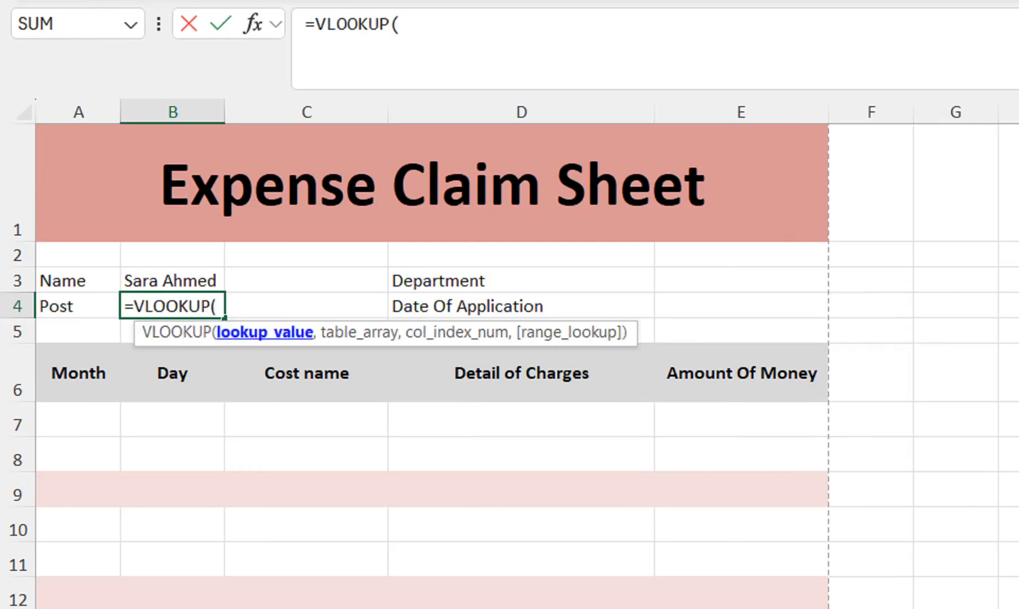
{"action": "left_click", "coordinate": [173, 281]}
{"action": "type", "text": ","}
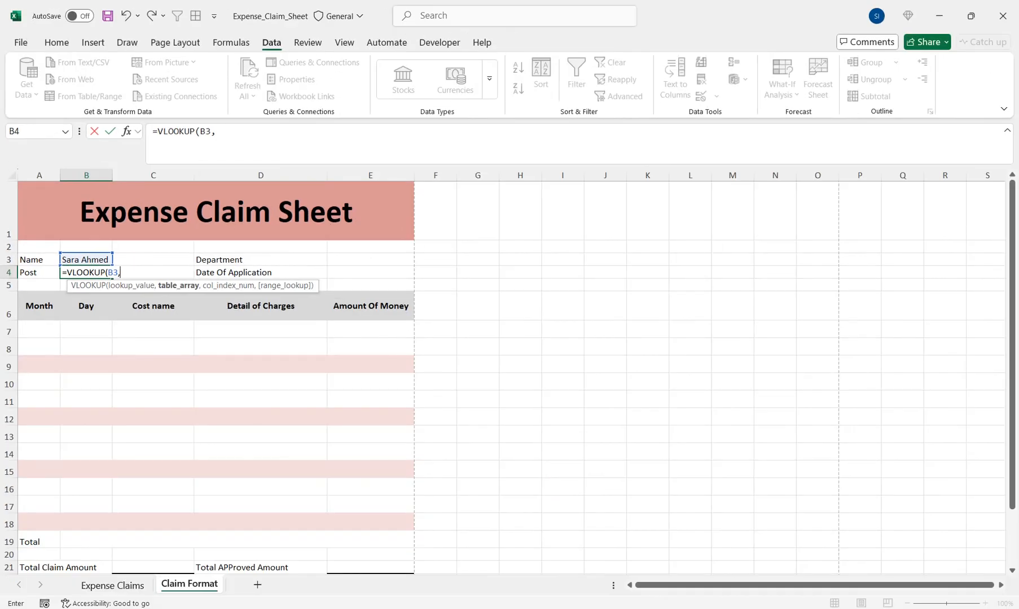
{"action": "left_click", "coordinate": [112, 585]}
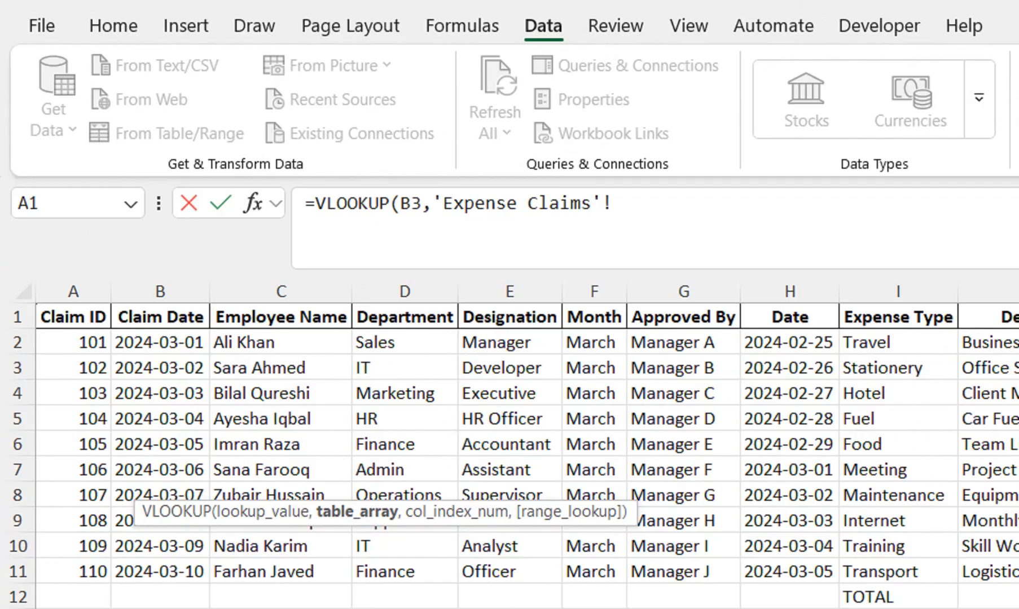
{"action": "left_click_drag", "start_coordinate": [281, 317], "coordinate": [536, 571]}
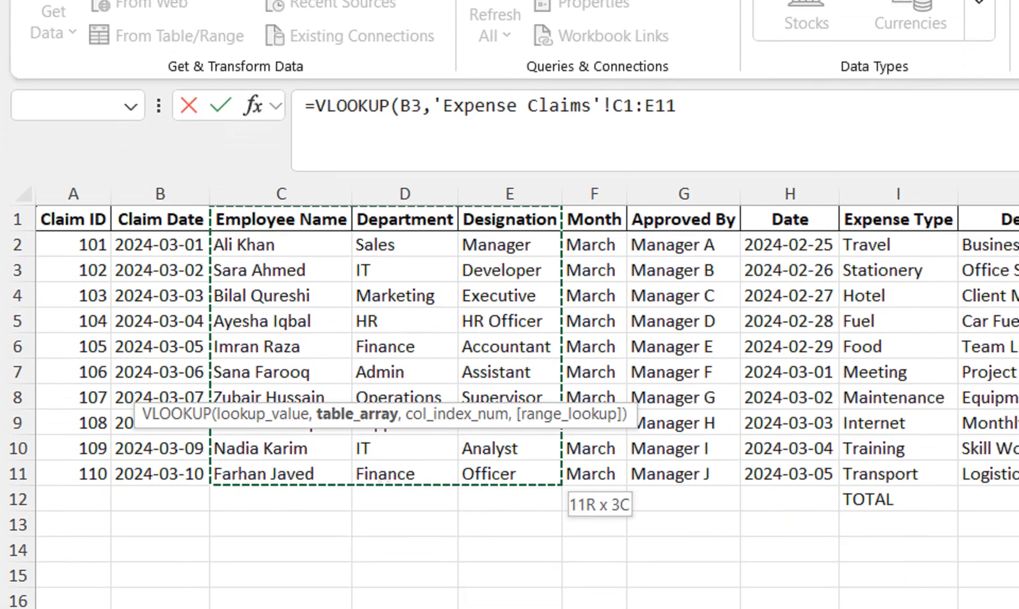
{"action": "left_click_drag", "start_coordinate": [536, 474], "coordinate": [536, 473]}
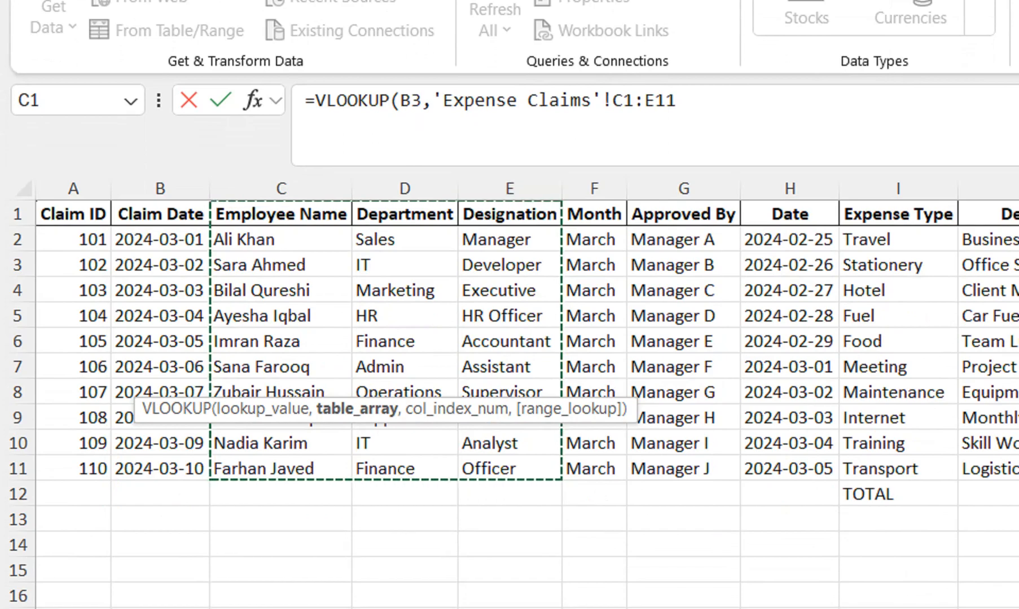
{"action": "type", "text": ","}
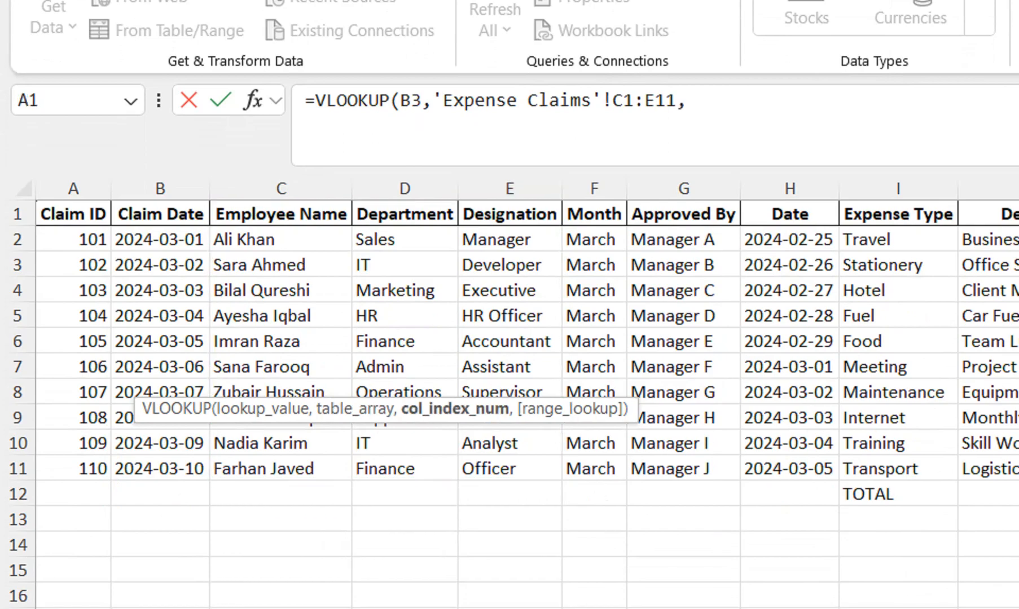
{"action": "type", "text": "3,"}
{"action": "key", "text": "Down"}
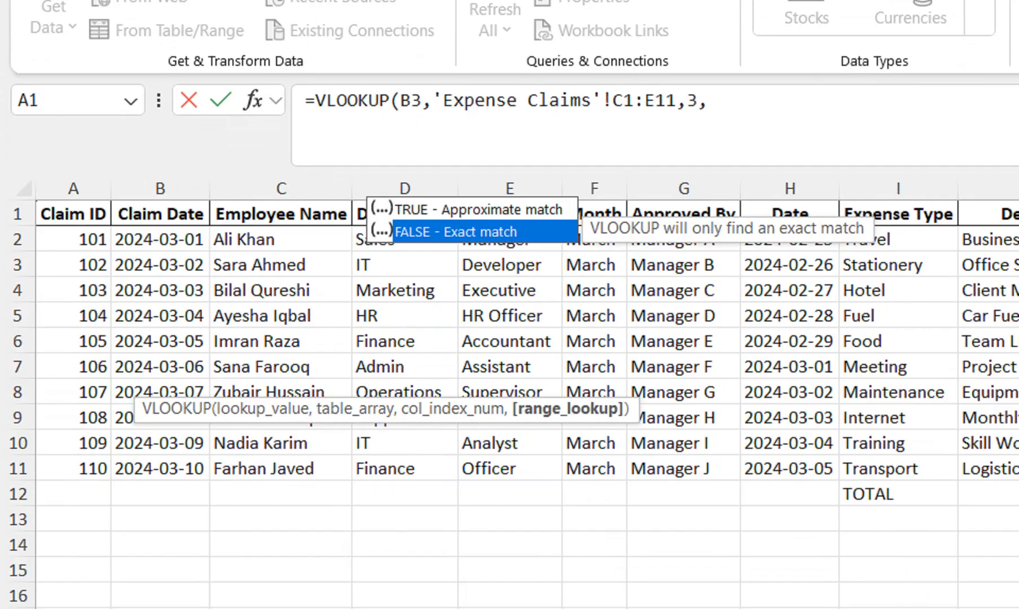
{"action": "key", "text": "Tab"}
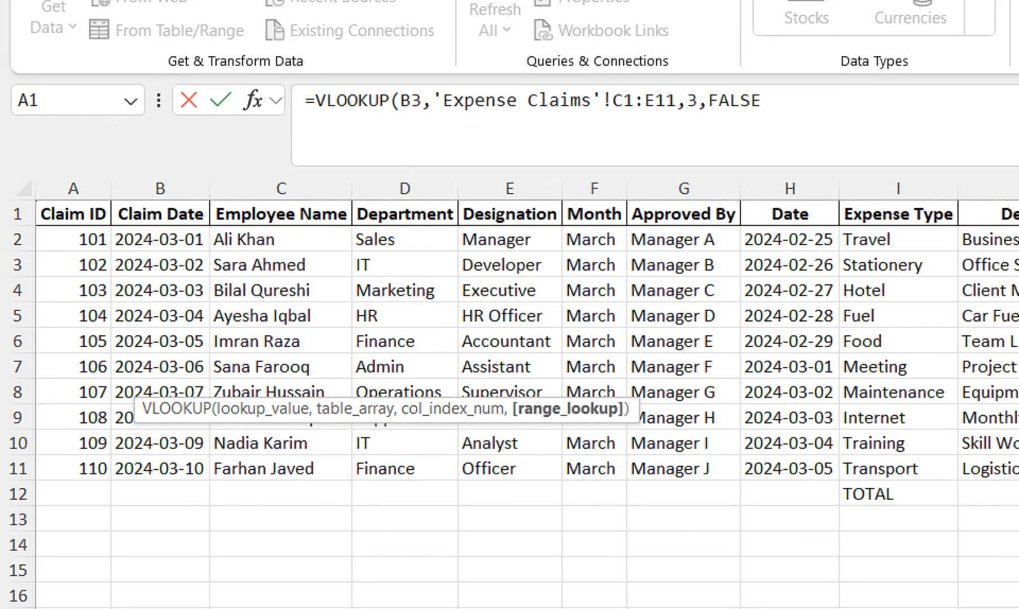
{"action": "key", "text": "Return"}
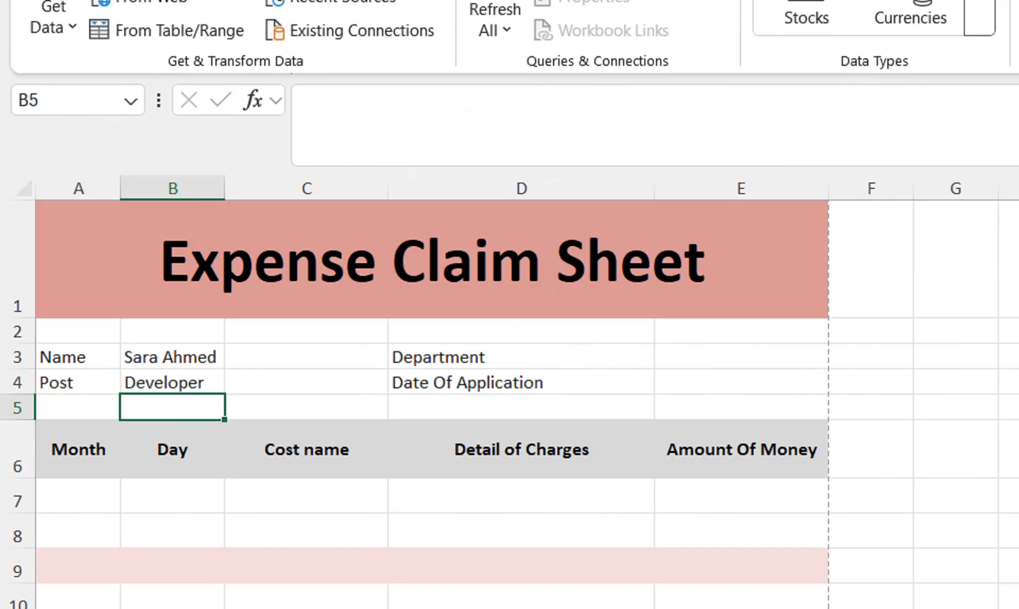
Step: Choose the first employee from the Name list in B3 to test the post lookup
{"action": "left_click", "coordinate": [172, 357]}
{"action": "left_click", "coordinate": [236, 356]}
{"action": "left_click", "coordinate": [175, 383]}
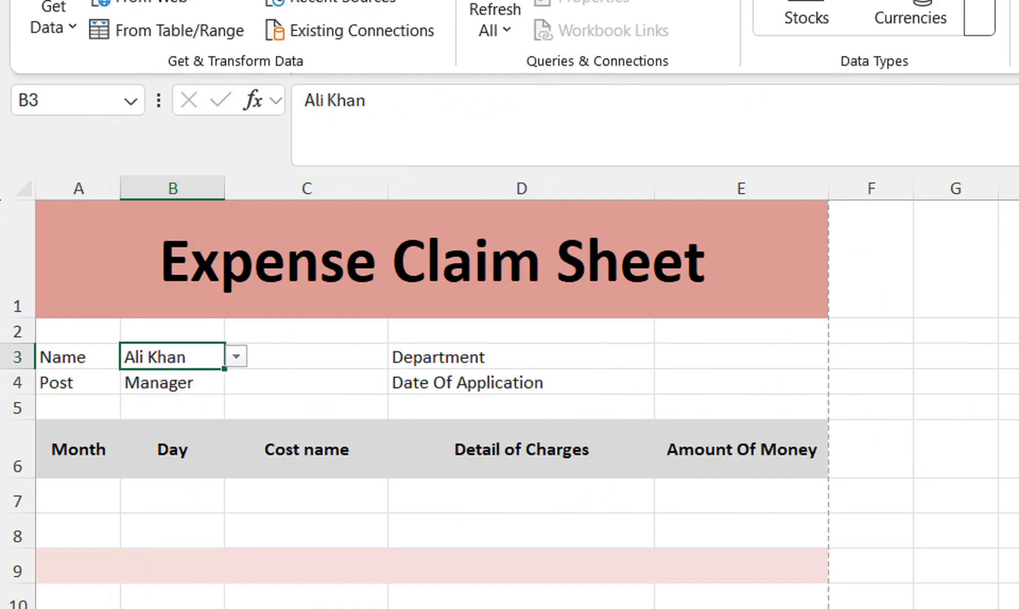
Step: Switch to the Expense Claims sheet to review the claim records
{"action": "left_click", "coordinate": [172, 383]}
{"action": "left_click", "coordinate": [741, 356]}
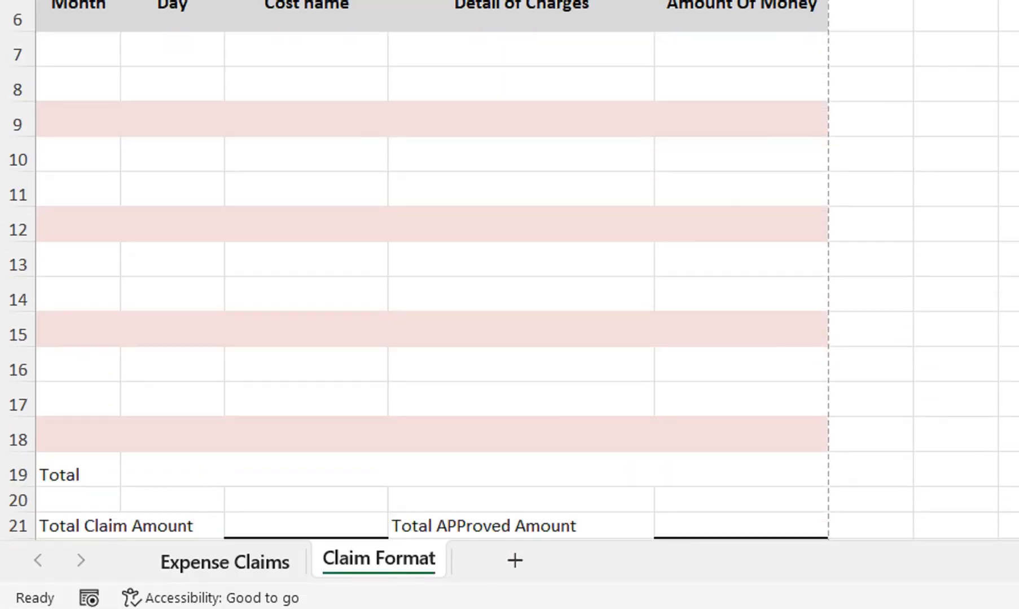
{"action": "left_click", "coordinate": [225, 562]}
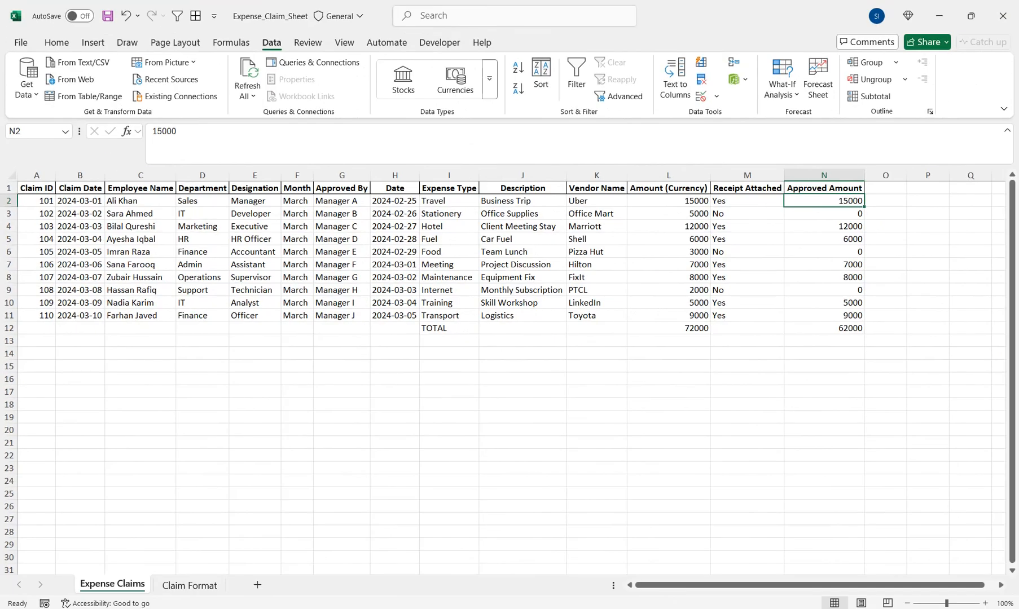
Step: Reuse the VLOOKUP formula from B4 of the Claim Format sheet in E3, setting its column index to 2 to return the department
{"action": "left_click", "coordinate": [203, 587]}
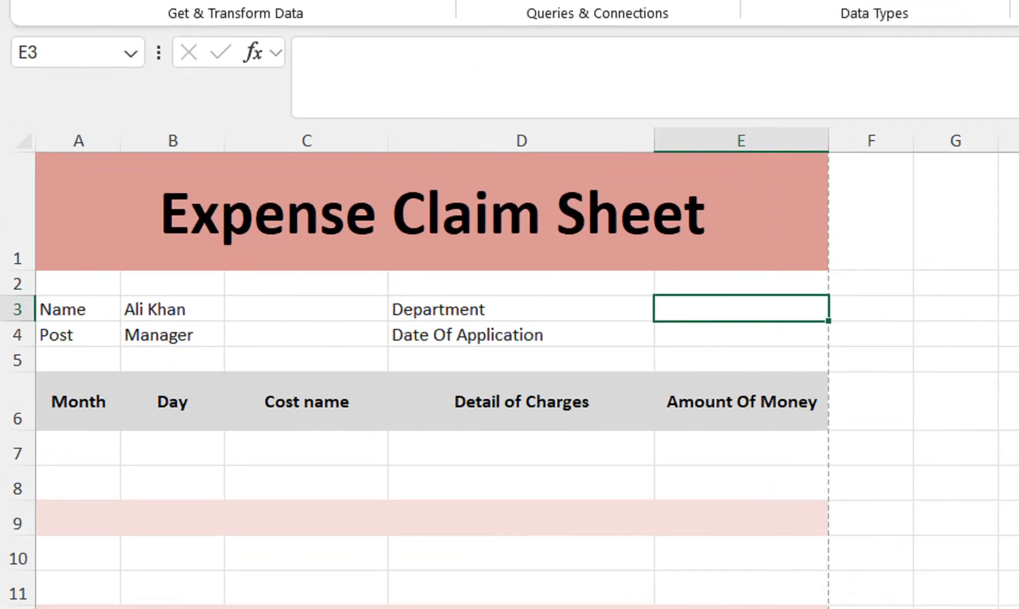
{"action": "left_click", "coordinate": [173, 335]}
{"action": "triple_click", "coordinate": [411, 52]}
{"action": "key", "text": "ctrl+c"}
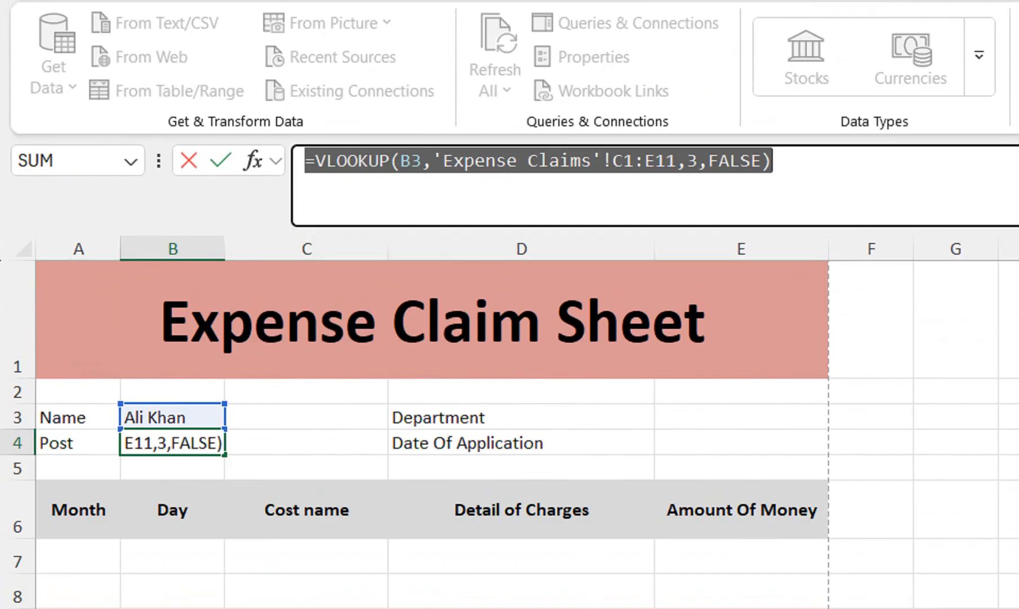
{"action": "key", "text": "Tab"}
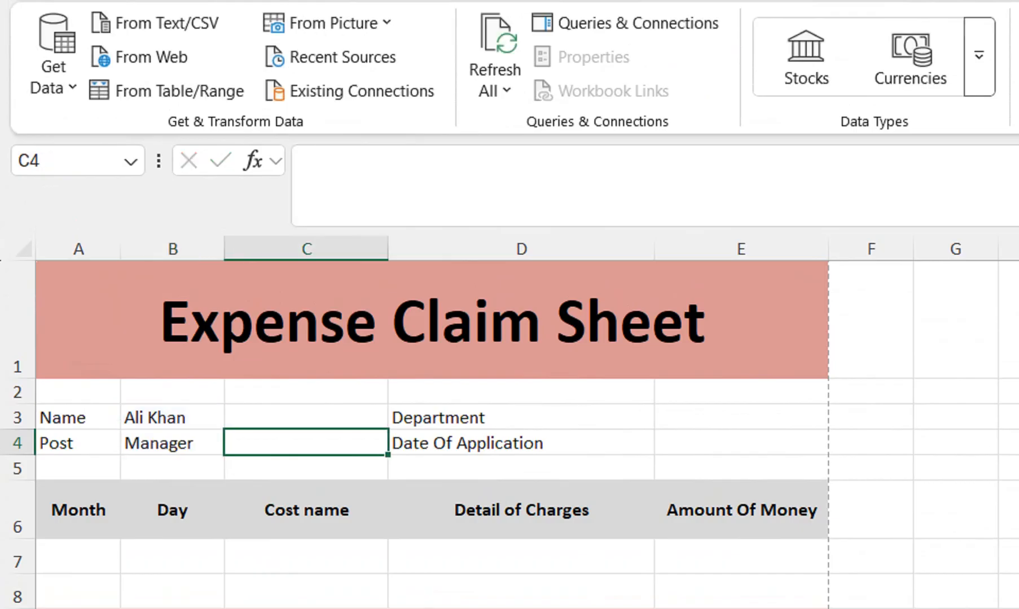
{"action": "left_click", "coordinate": [694, 417]}
{"action": "key", "text": "ctrl+v"}
{"action": "double_click", "coordinate": [679, 418]}
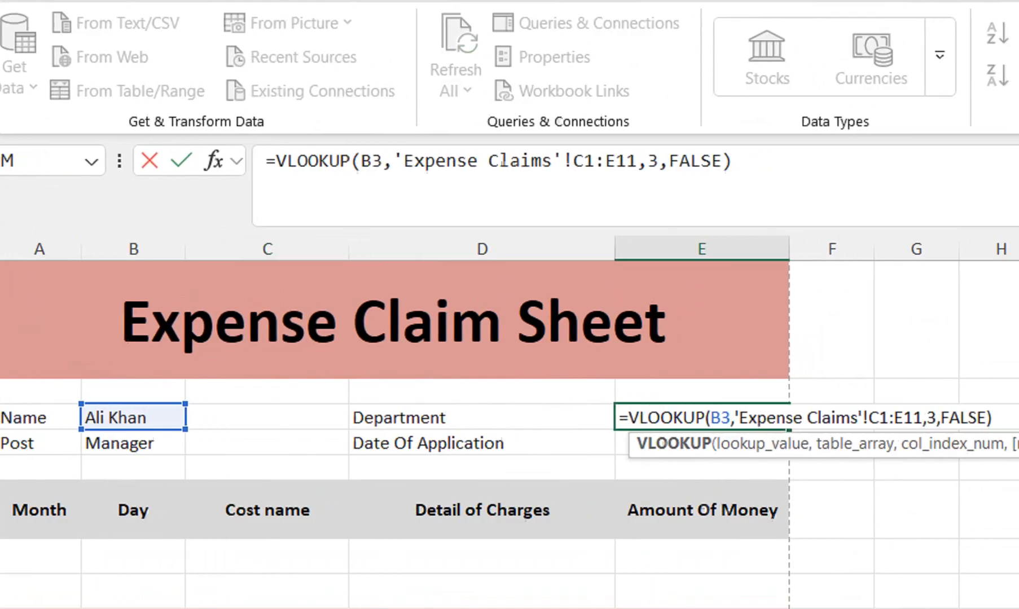
{"action": "double_click", "coordinate": [927, 417]}
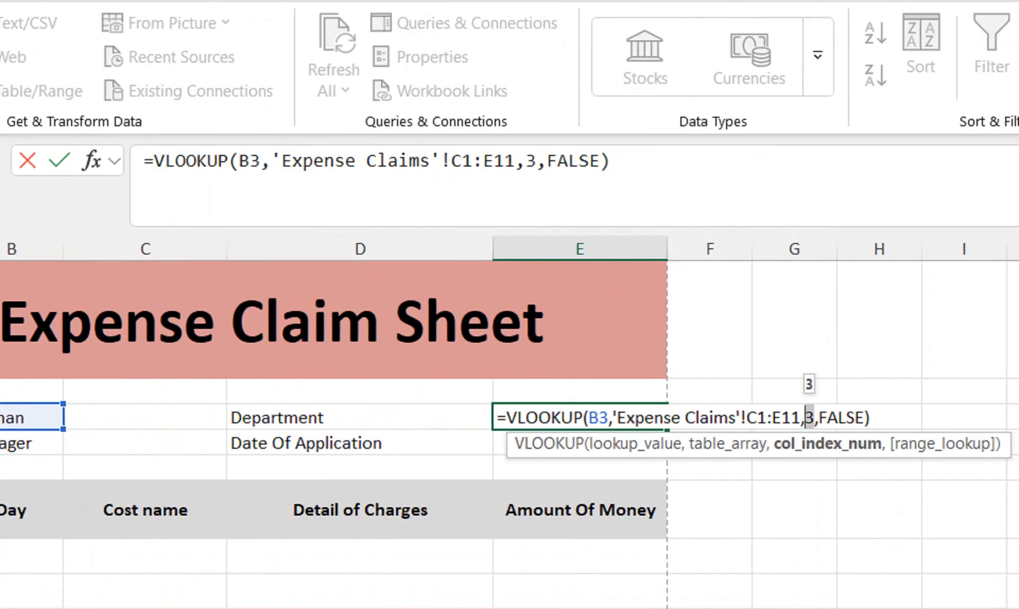
{"action": "type", "text": "2"}
{"action": "key", "text": "Return"}
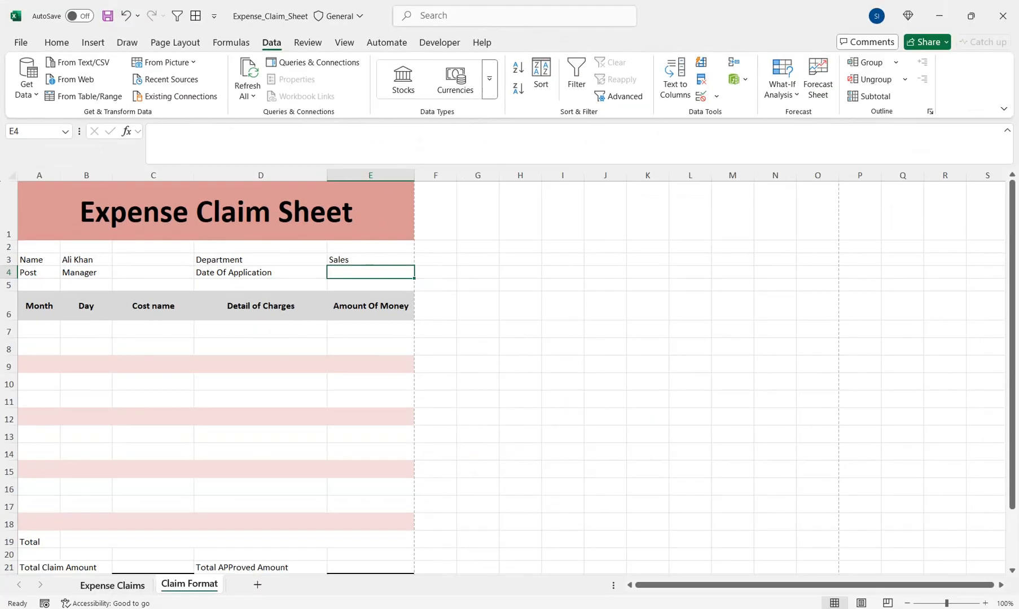
Step: Enter =XLOOKUP(B3,'Expense Claims'!C2:C11,'Expense Claims'!B2:B11) in E4 to look up the date of application
{"action": "left_click", "coordinate": [112, 584]}
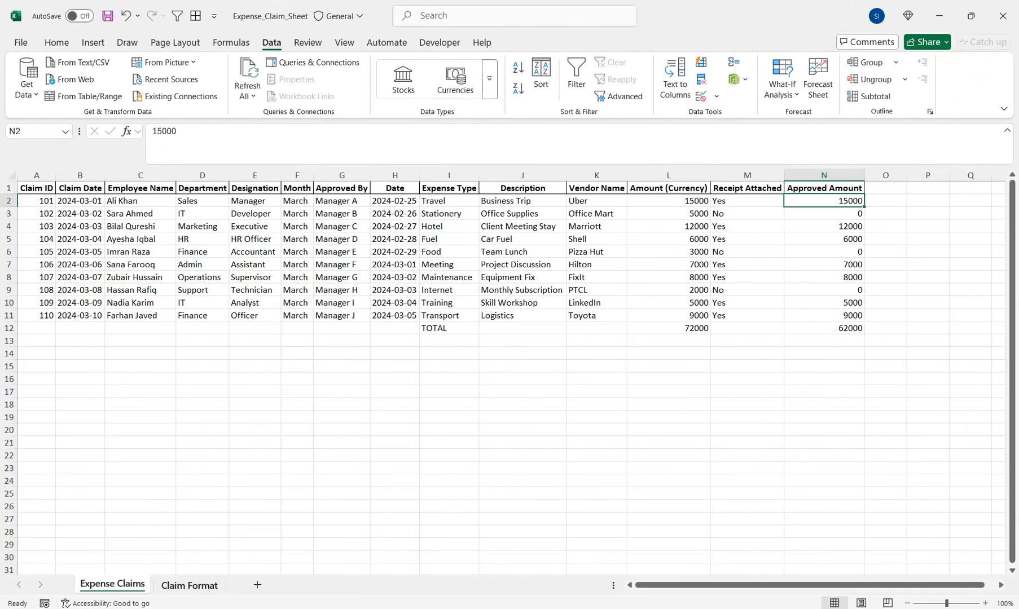
{"action": "left_click", "coordinate": [191, 586]}
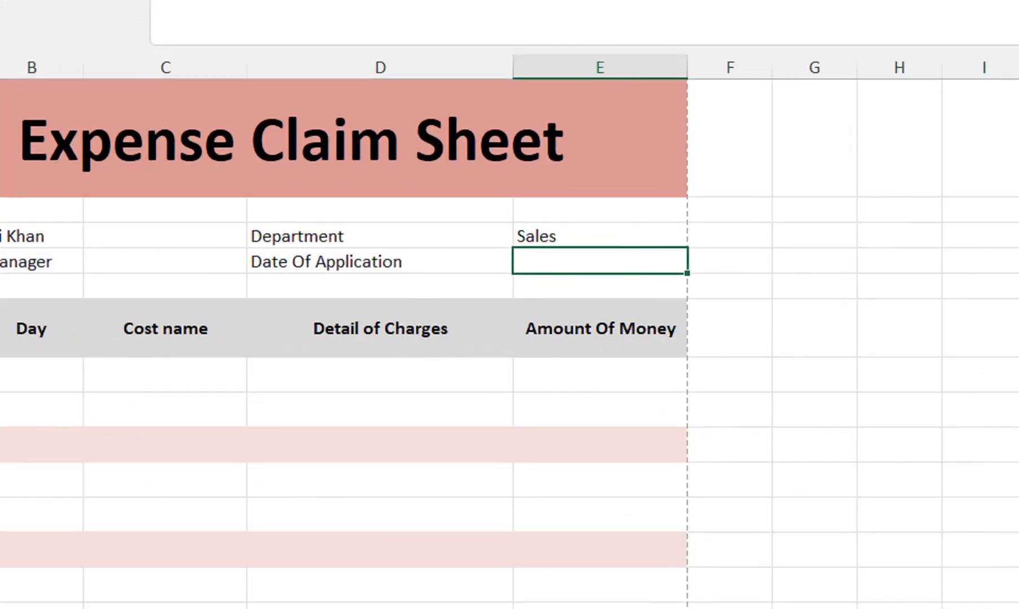
{"action": "type", "text": "=xlo"}
{"action": "key", "text": "Tab"}
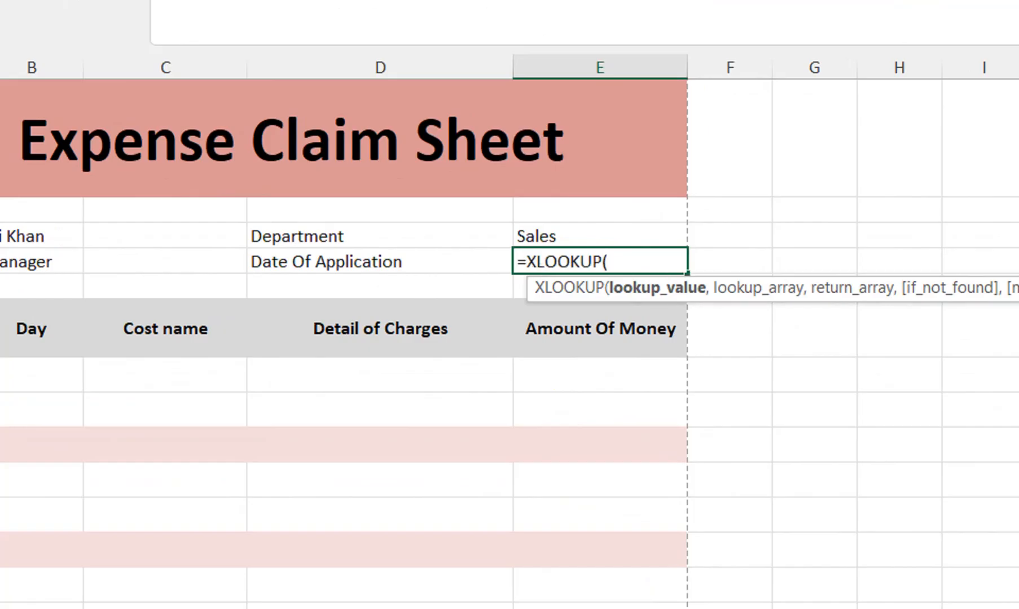
{"action": "left_click", "coordinate": [31, 236]}
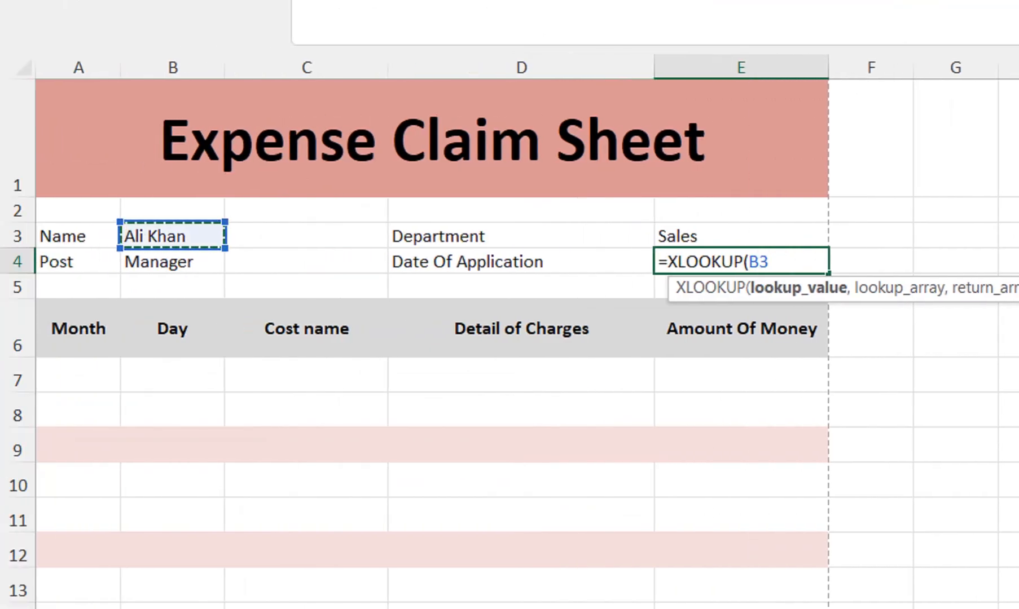
{"action": "type", "text": ","}
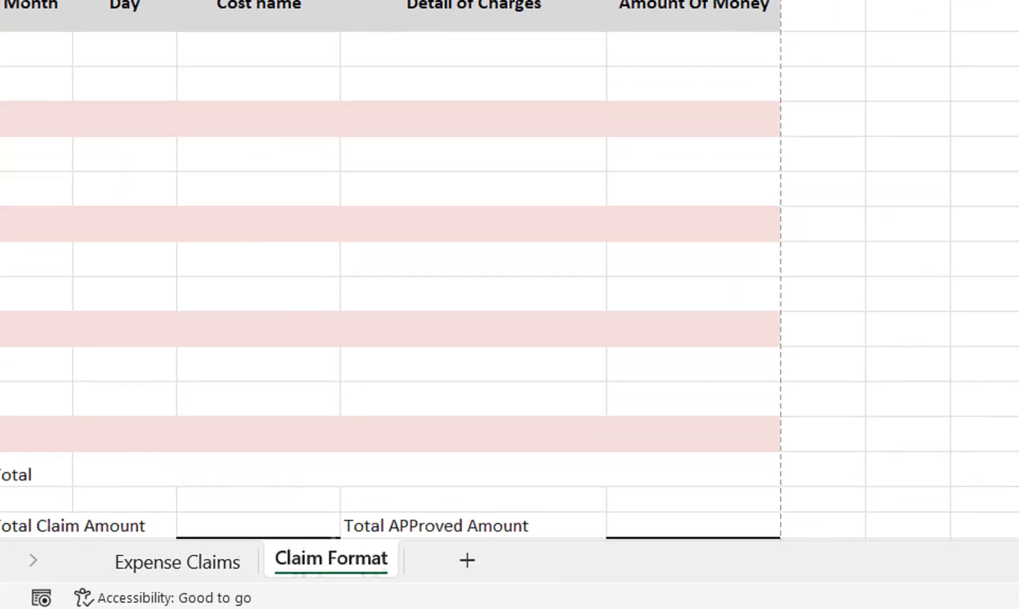
{"action": "left_click", "coordinate": [177, 561]}
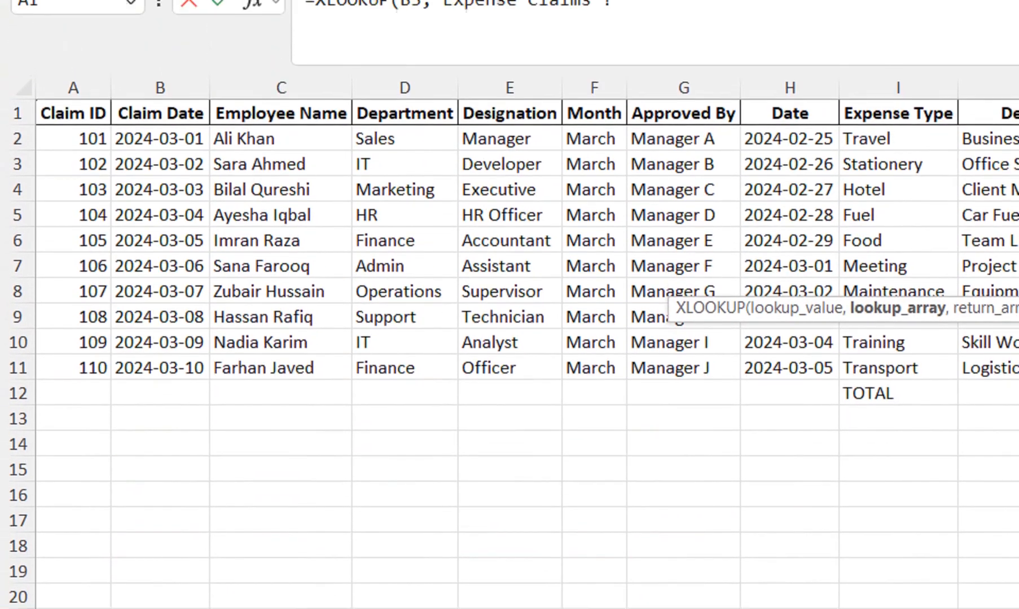
{"action": "left_click_drag", "start_coordinate": [273, 109], "coordinate": [273, 229]}
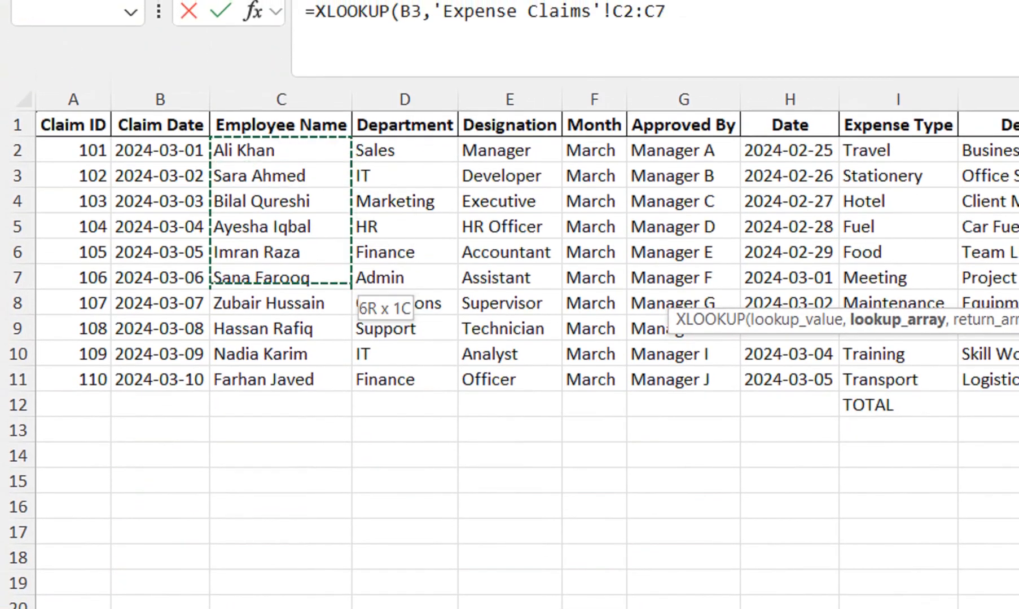
{"action": "left_click_drag", "start_coordinate": [281, 280], "coordinate": [280, 380]}
{"action": "type", "text": ","}
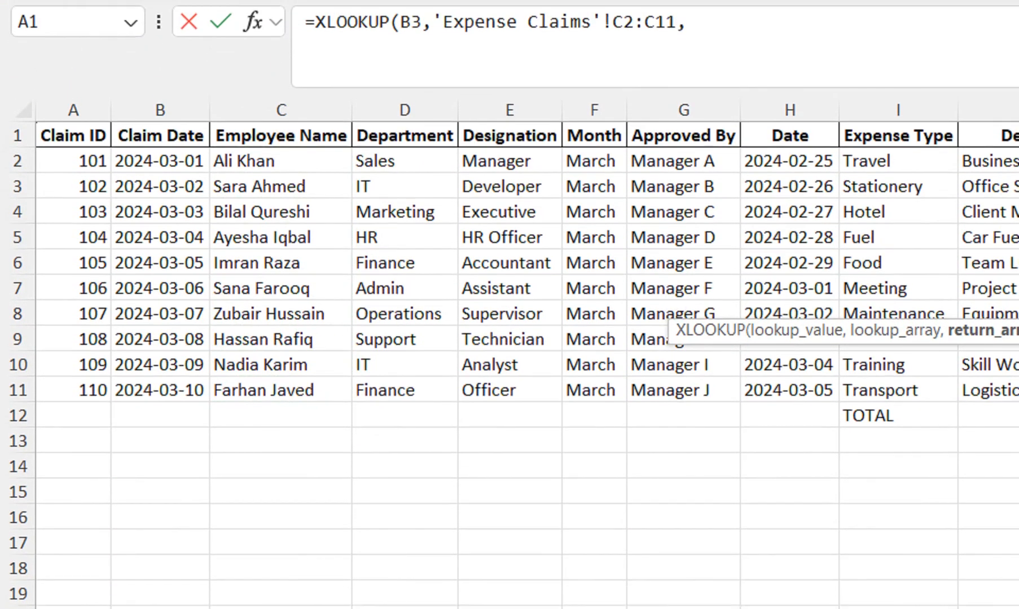
{"action": "left_click_drag", "start_coordinate": [169, 150], "coordinate": [169, 380]}
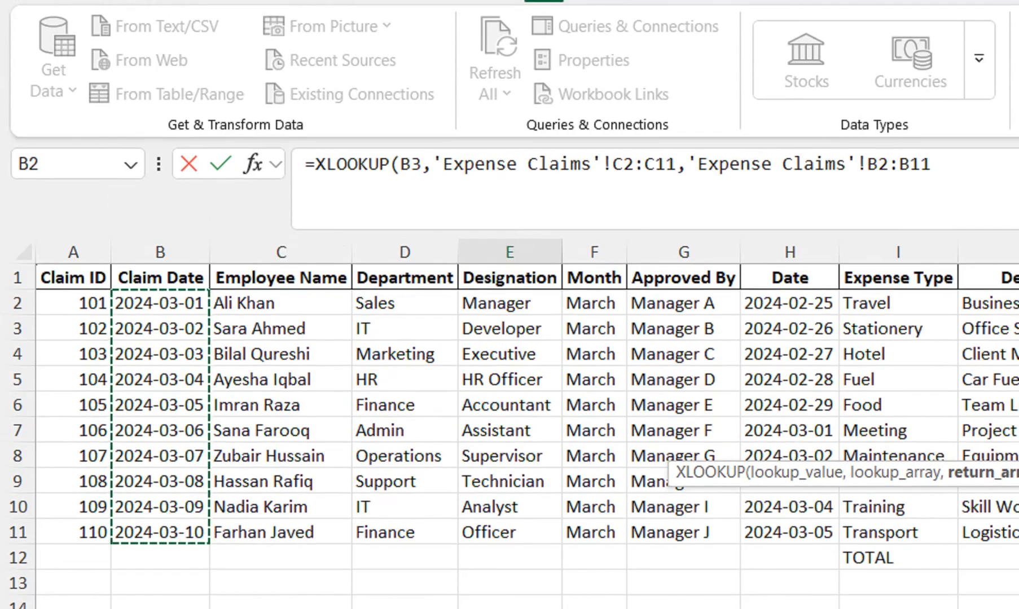
{"action": "type", "text": ")"}
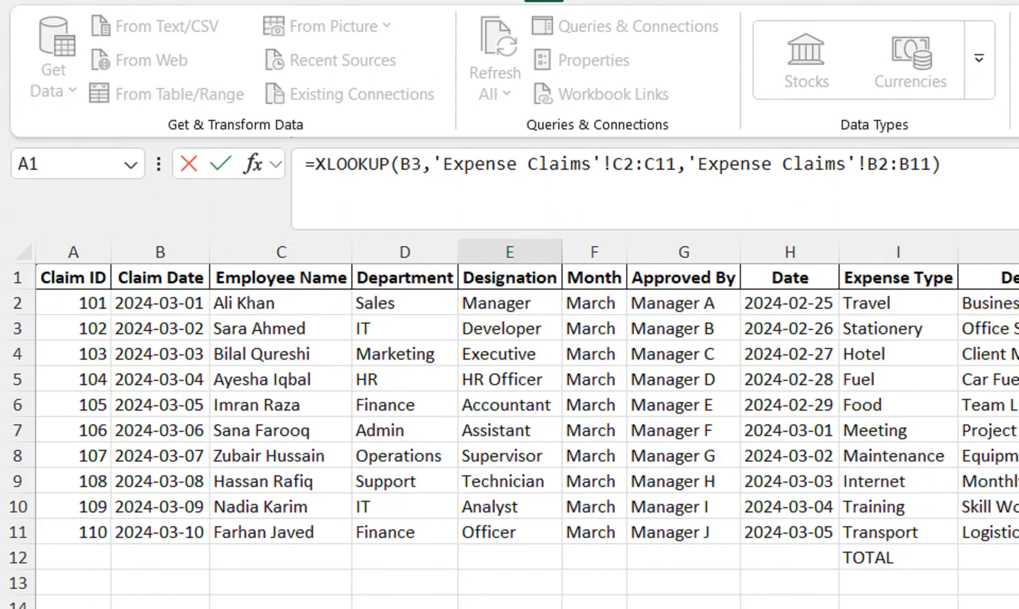
{"action": "key", "text": "Return"}
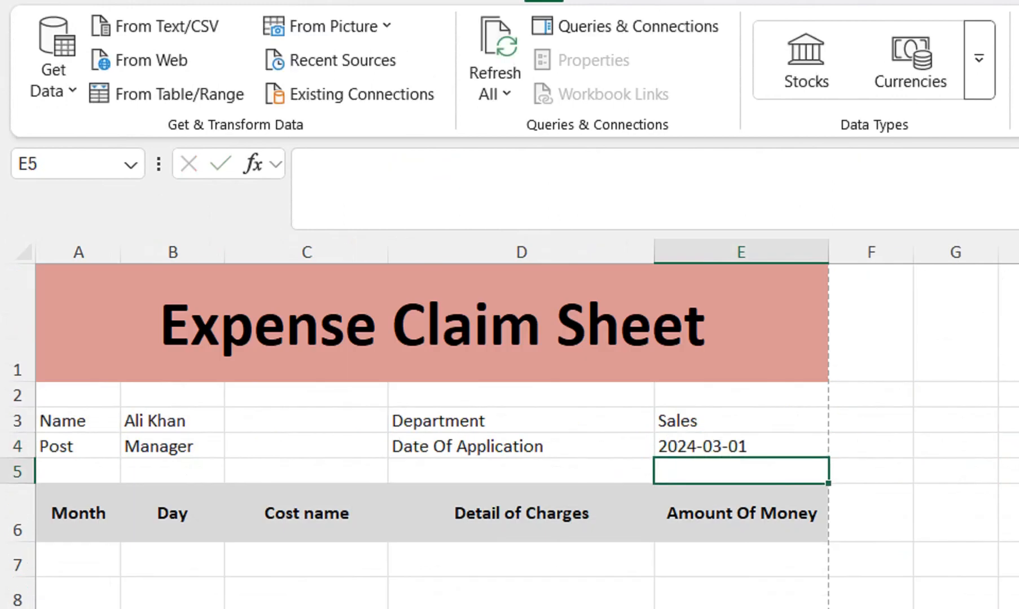
Step: Choose the fifth employee from the Name list in B3 to test the department and date lookups
{"action": "left_click", "coordinate": [173, 421]}
{"action": "left_click", "coordinate": [236, 421]}
{"action": "left_click", "coordinate": [163, 532]}
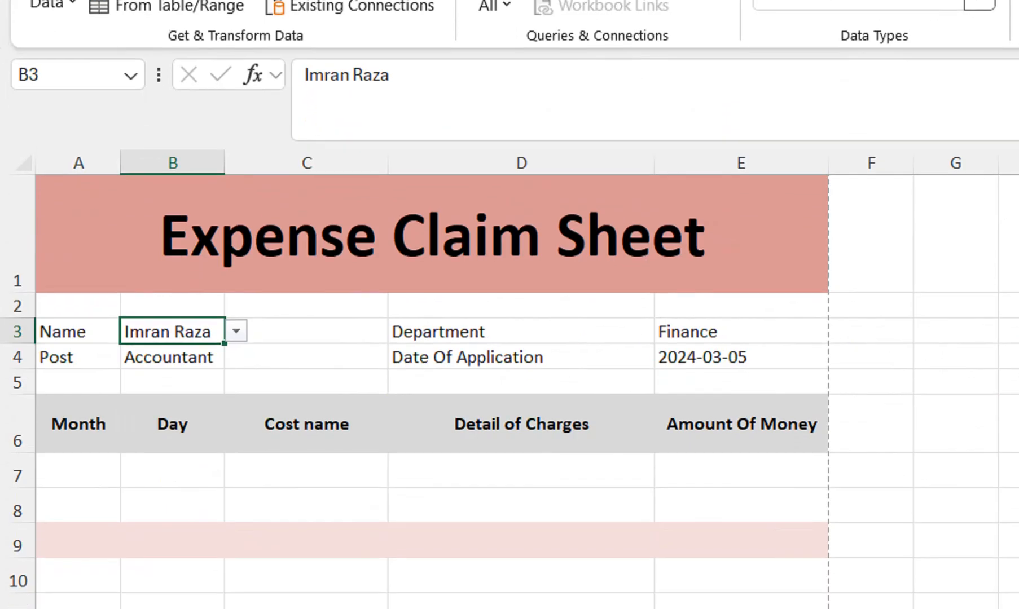
{"action": "left_click", "coordinate": [78, 492]}
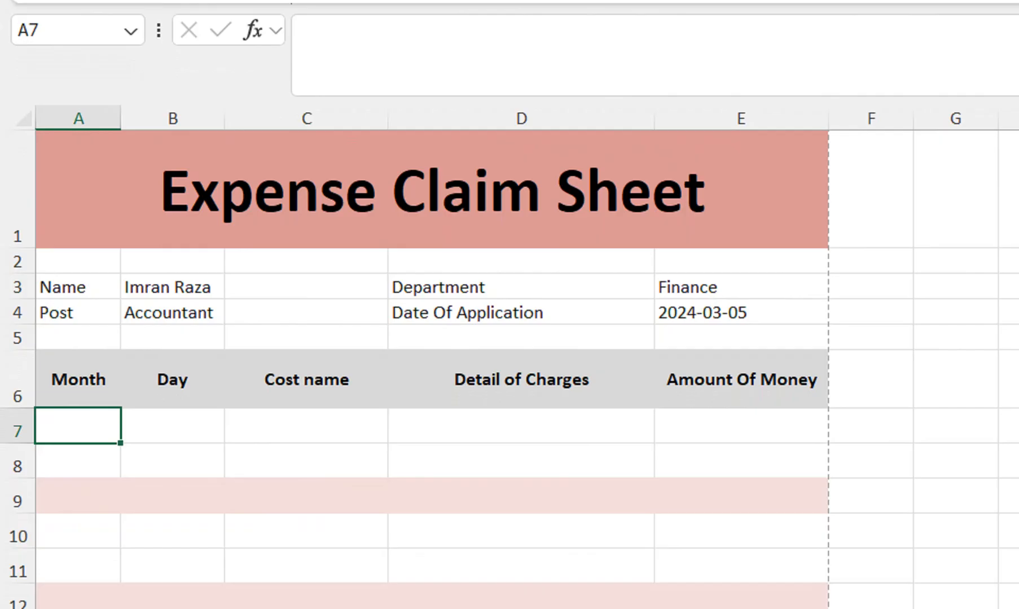
{"action": "left_click", "coordinate": [741, 426]}
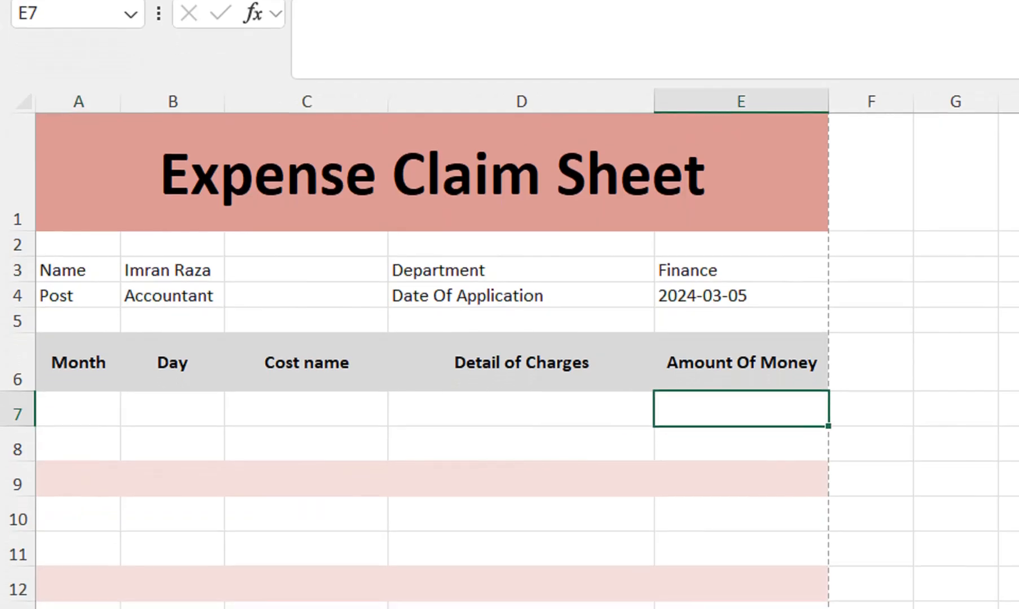
Step: Start a FILTER formula in A7 with the expense dates 'Expense Claims'!H2:H11 as its array
{"action": "left_click", "coordinate": [78, 408]}
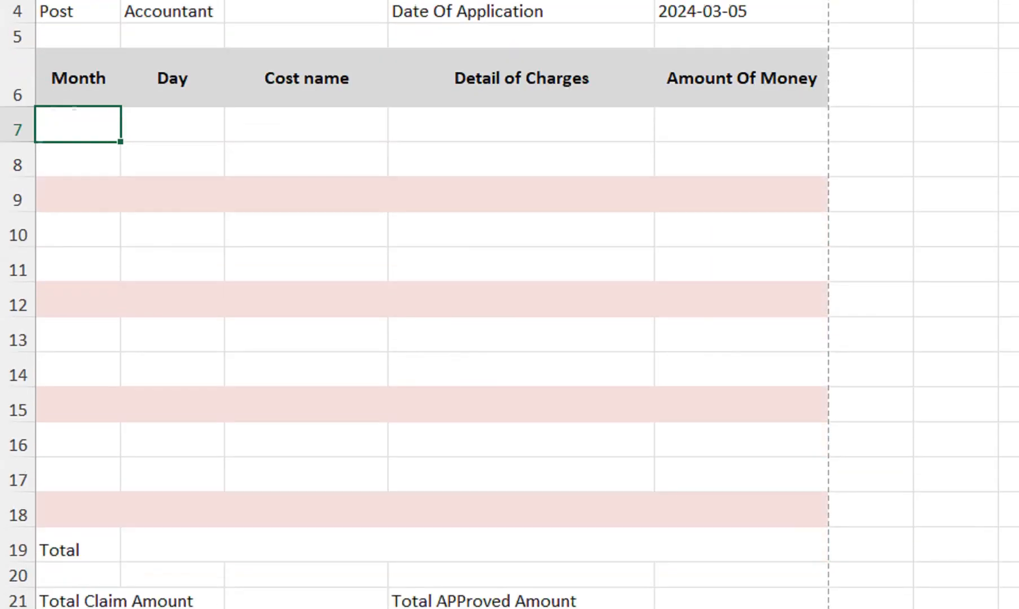
{"action": "left_click", "coordinate": [224, 560]}
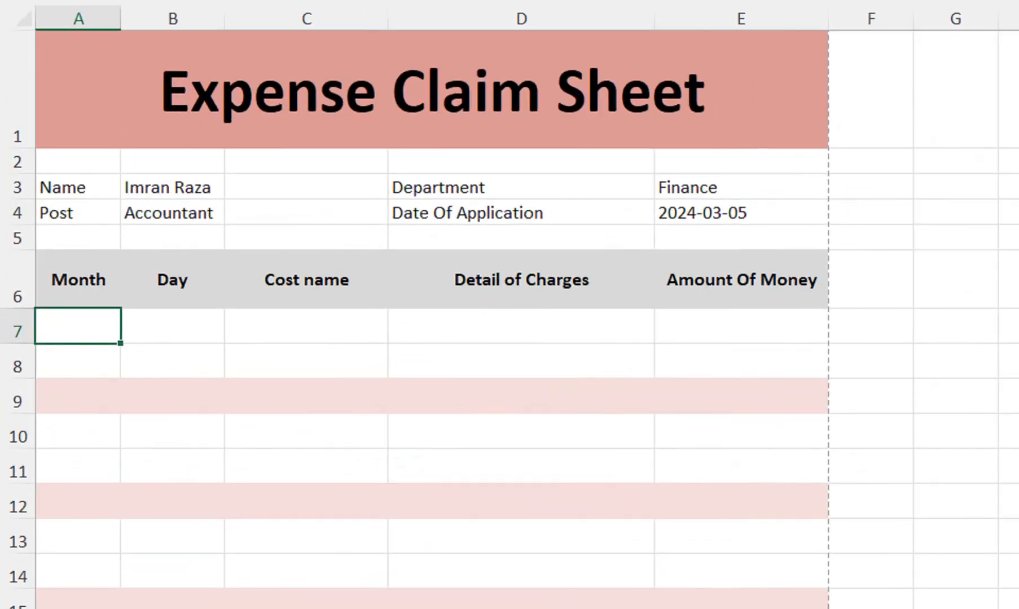
{"action": "type", "text": "=filter"}
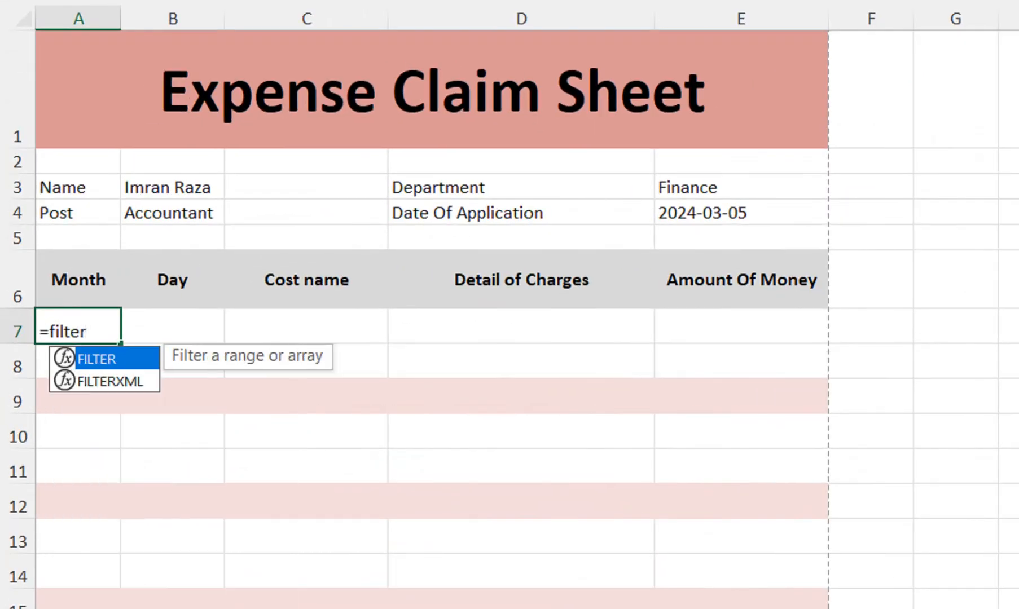
{"action": "key", "text": "Tab"}
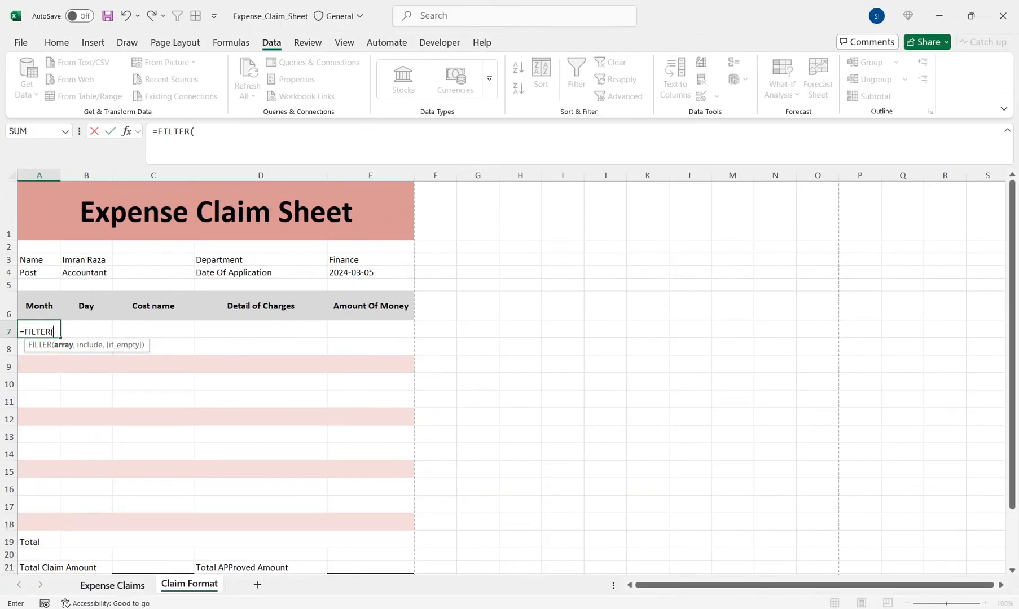
{"action": "key", "text": "ctrl+Page_Up"}
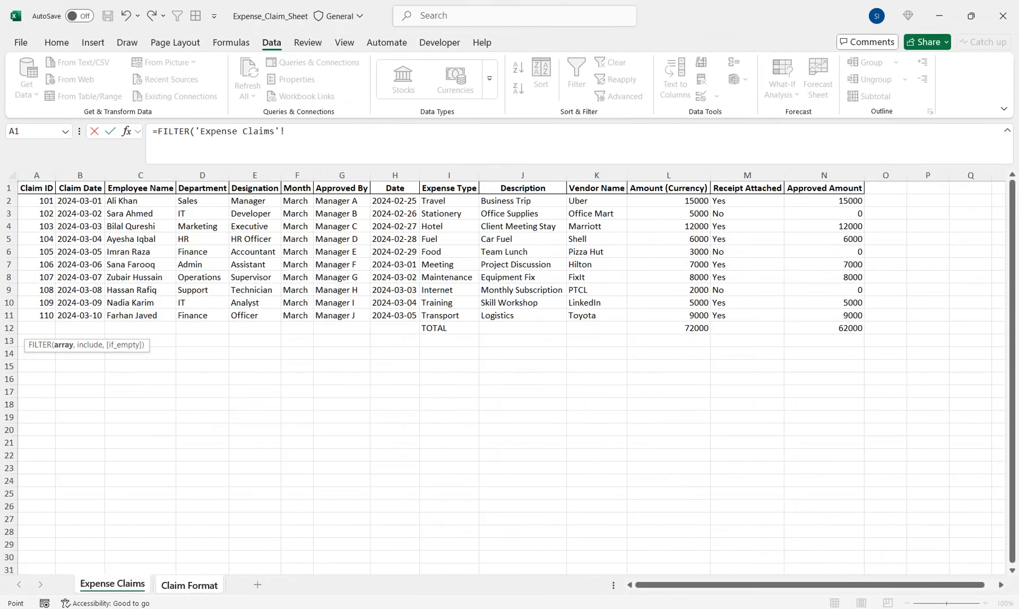
{"action": "left_click_drag", "start_coordinate": [395, 200], "coordinate": [395, 316]}
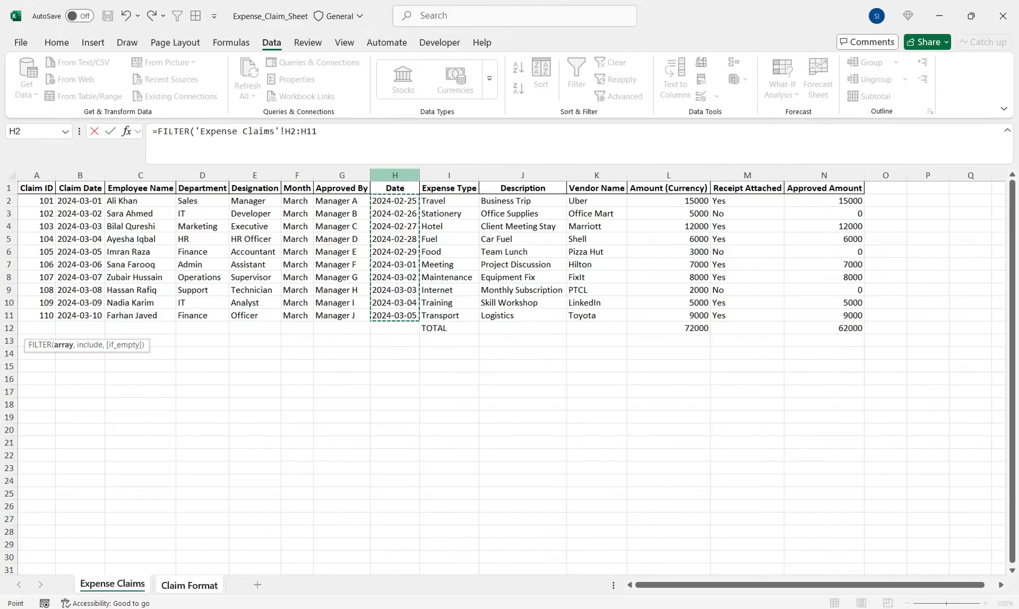
{"action": "left_click", "coordinate": [394, 175]}
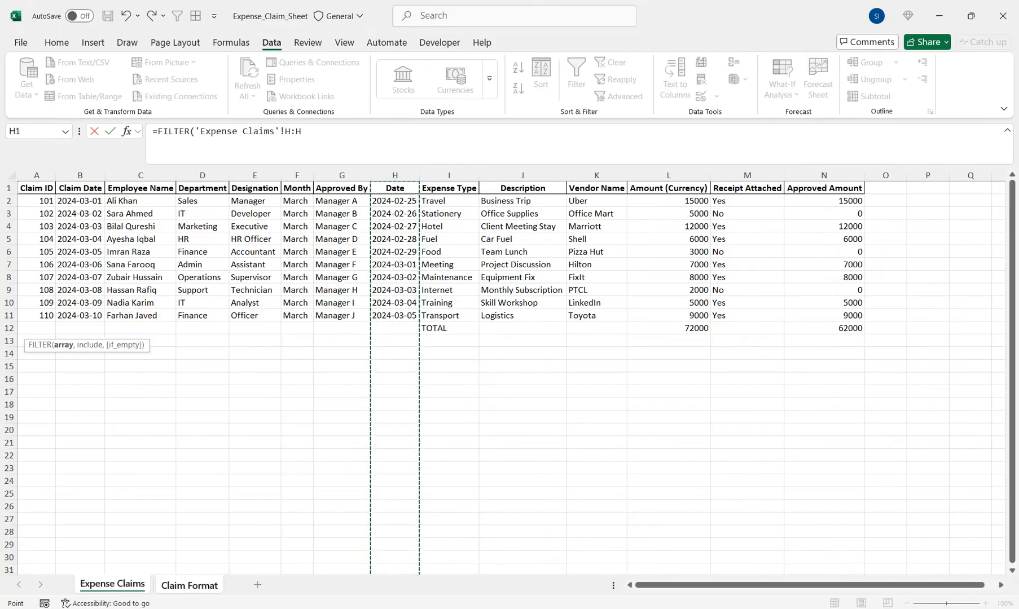
{"action": "left_click_drag", "start_coordinate": [394, 201], "coordinate": [409, 317]}
{"action": "type", "text": ","}
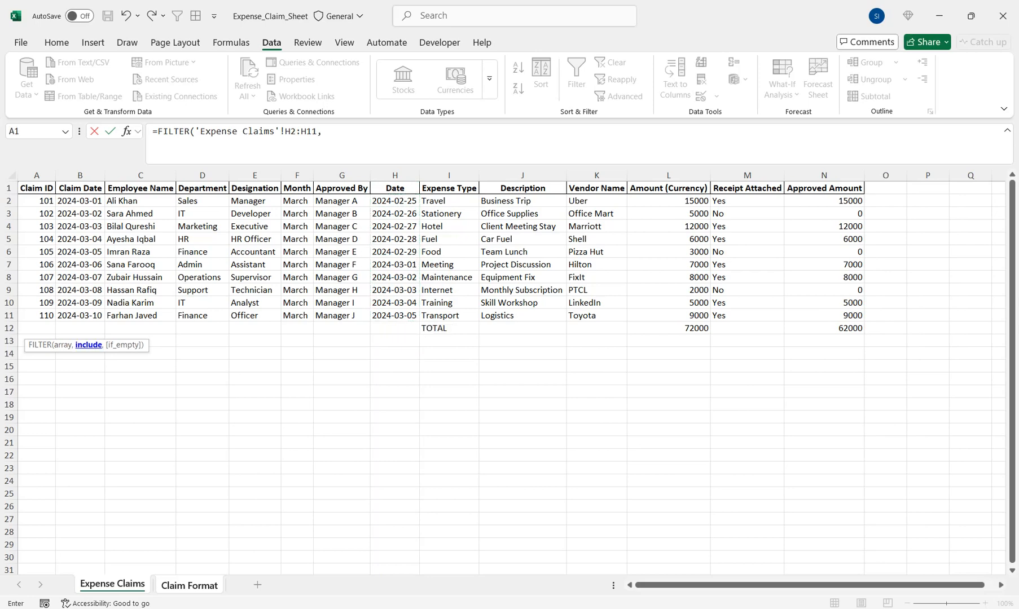
Step: Complete the FILTER formula in A7 with the condition 'Expense Claims'!C2:C11='Claim Format'!B3
{"action": "left_click_drag", "start_coordinate": [140, 200], "coordinate": [140, 316]}
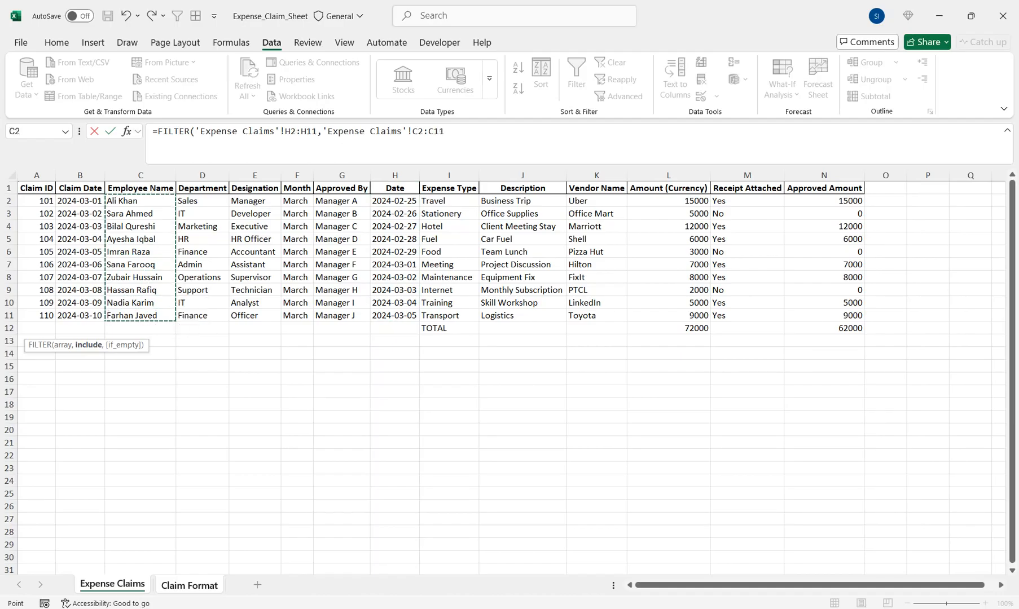
{"action": "type", "text": "="}
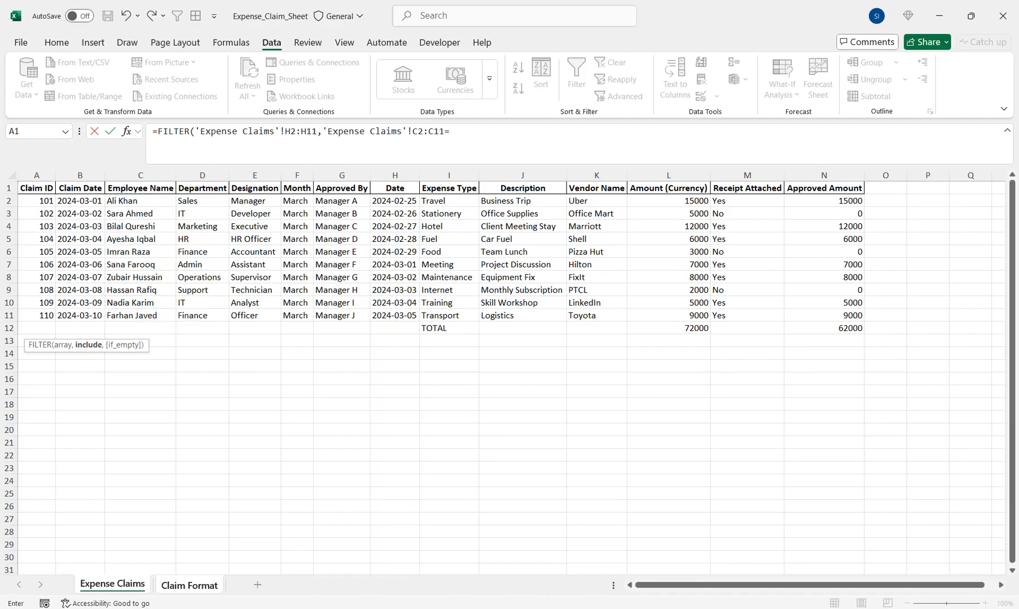
{"action": "left_click", "coordinate": [189, 586]}
{"action": "left_click", "coordinate": [189, 586]}
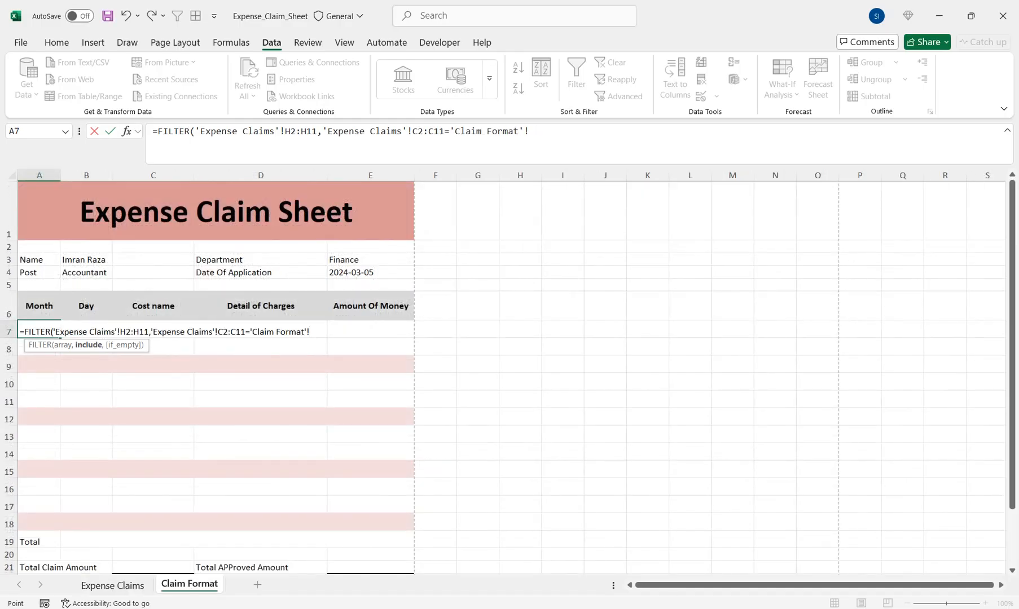
{"action": "left_click", "coordinate": [86, 260]}
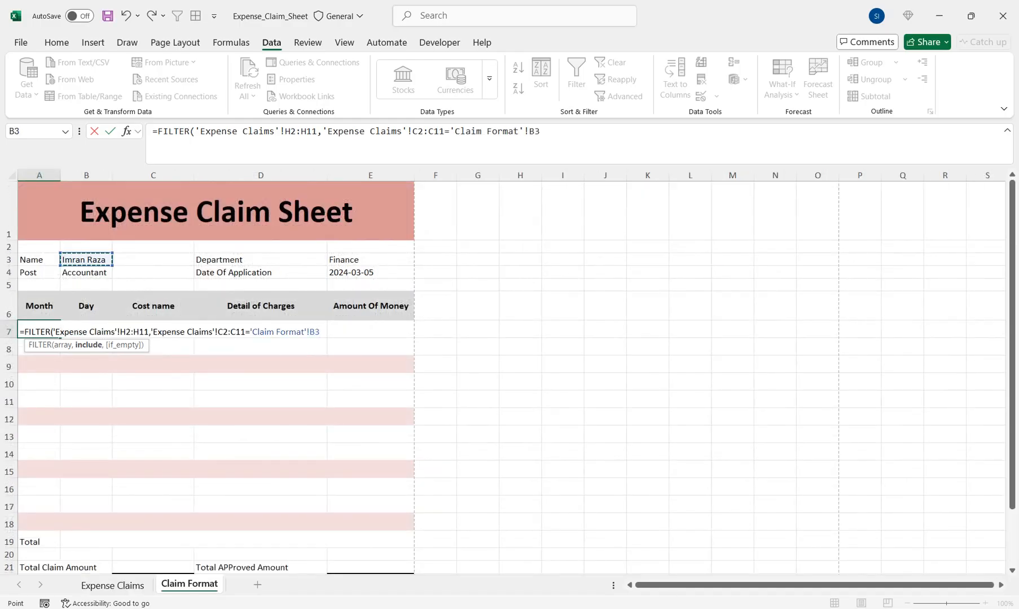
{"action": "type", "text": ")"}
{"action": "key", "text": "Return"}
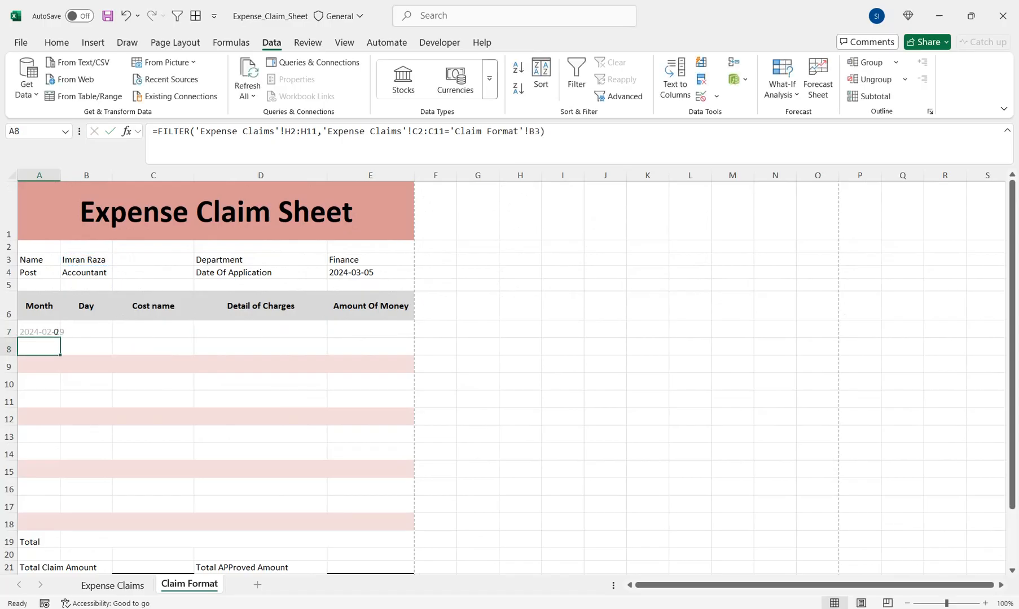
Step: Fill the employee name in C6 of the Expense Claims sheet down into C7, and return to the Claim Format sheet
{"action": "left_click", "coordinate": [39, 330]}
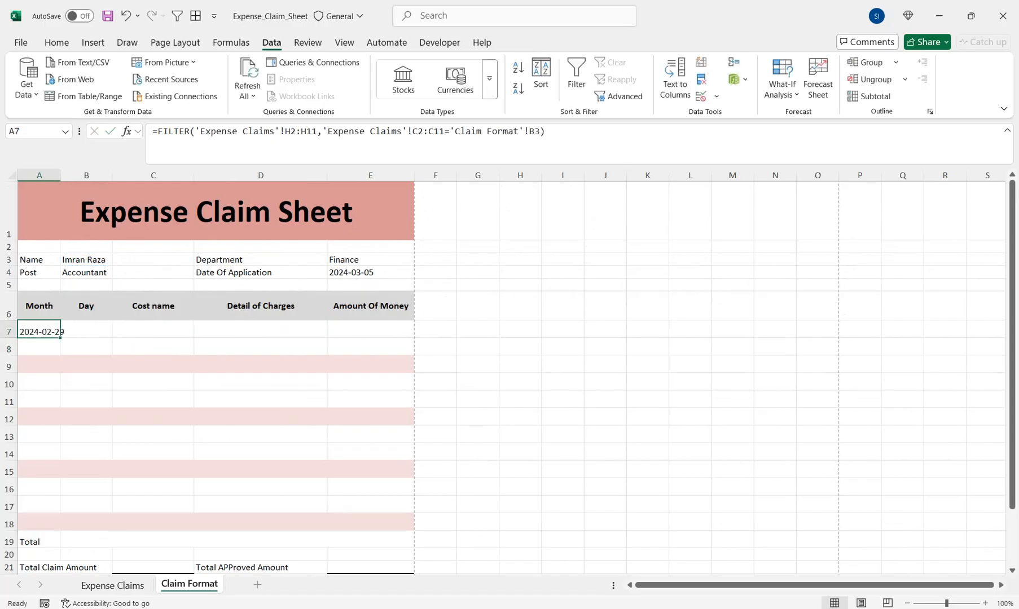
{"action": "left_click", "coordinate": [86, 260]}
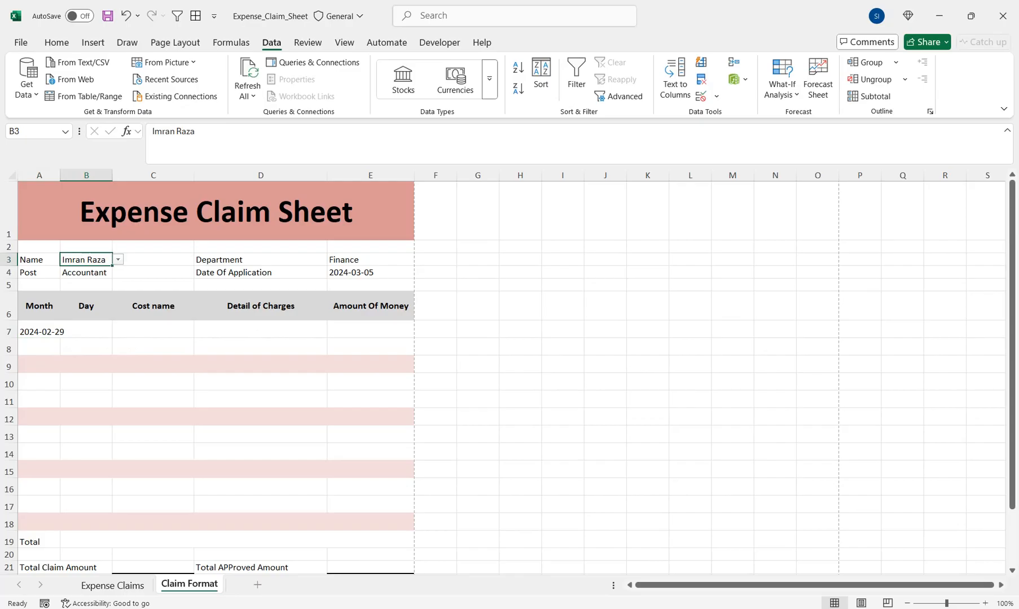
{"action": "key", "text": "ctrl+Page_Up"}
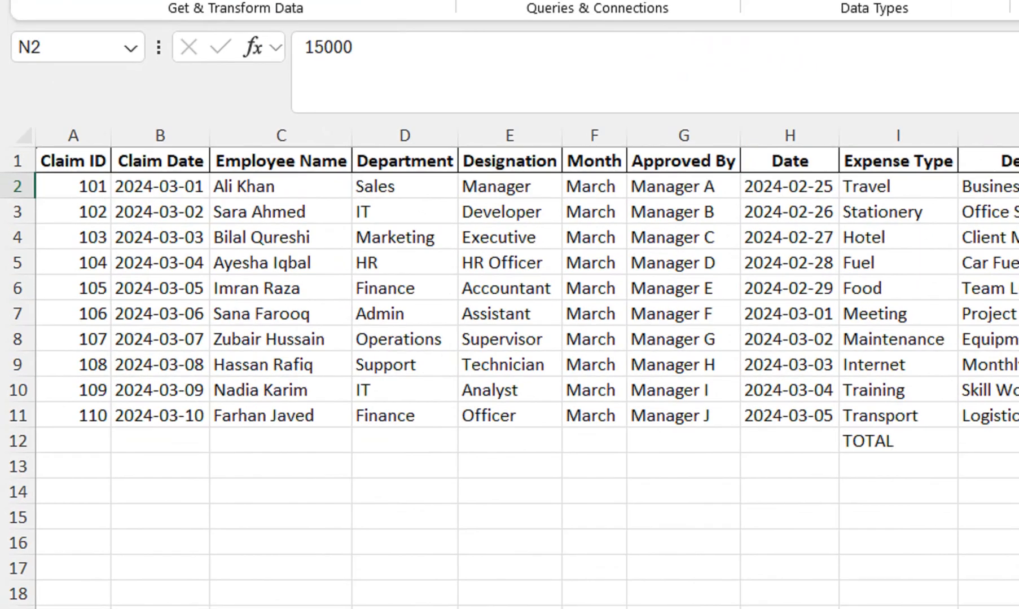
{"action": "left_click_drag", "start_coordinate": [141, 252], "coordinate": [141, 265]}
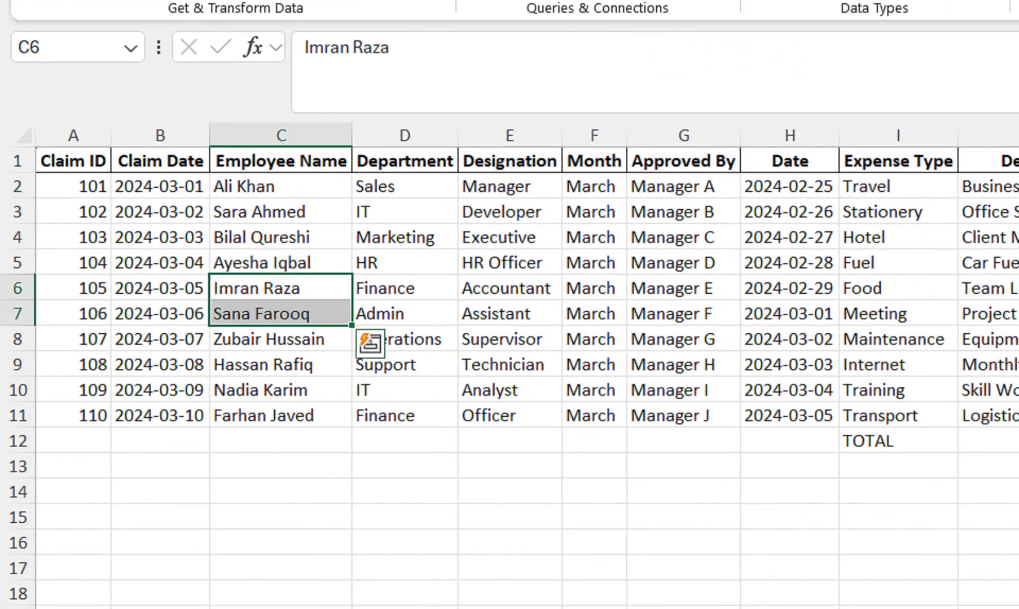
{"action": "key", "text": "ctrl+d"}
{"action": "left_click", "coordinate": [281, 365]}
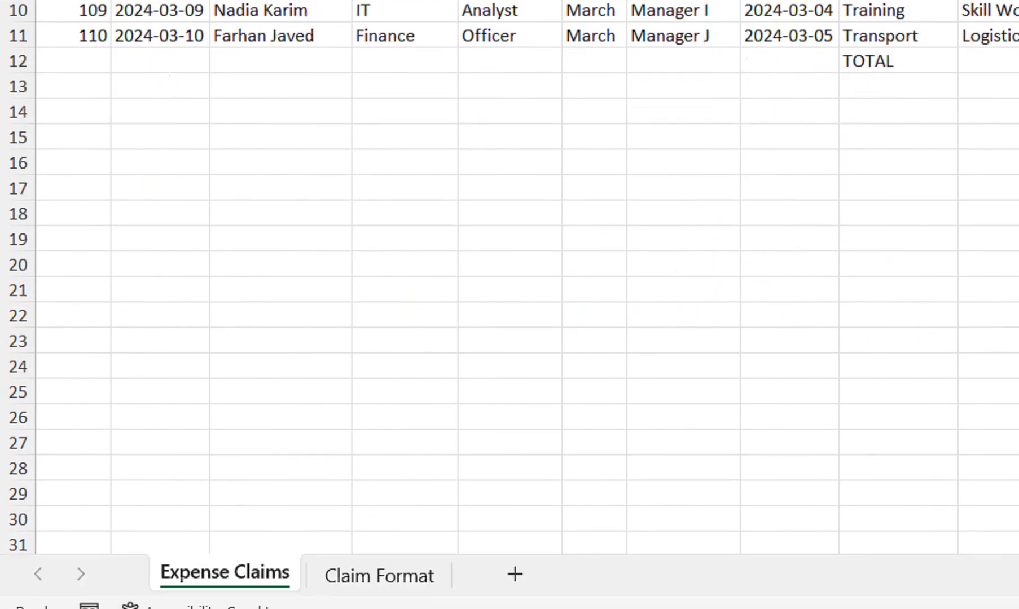
{"action": "left_click", "coordinate": [378, 573]}
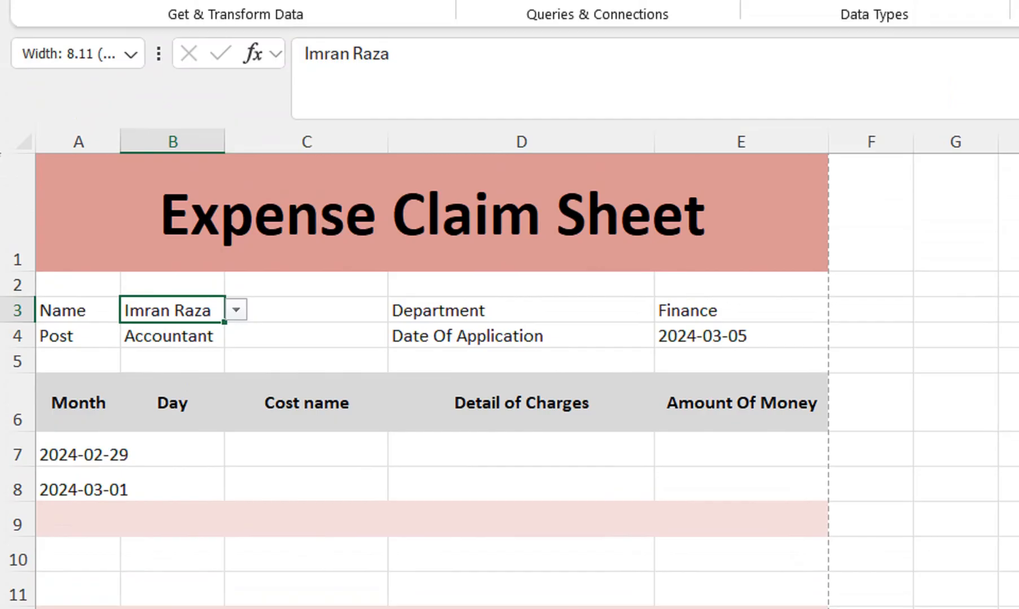
Step: Widen column A slightly so that the full dates in A7 and A8 fit
{"action": "left_click_drag", "start_coordinate": [120, 142], "coordinate": [201, 142]}
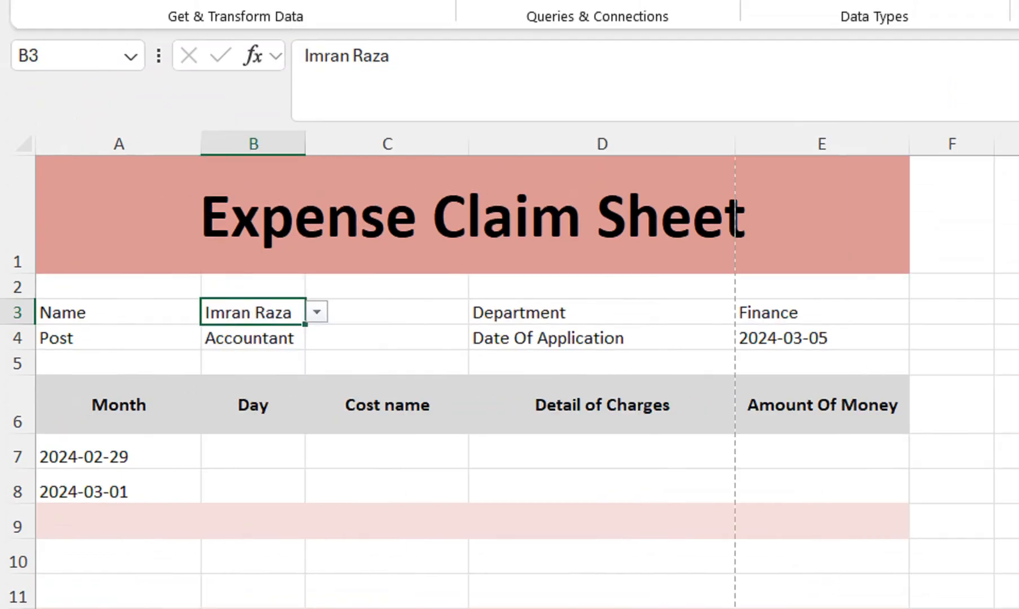
{"action": "key", "text": "ctrl+z"}
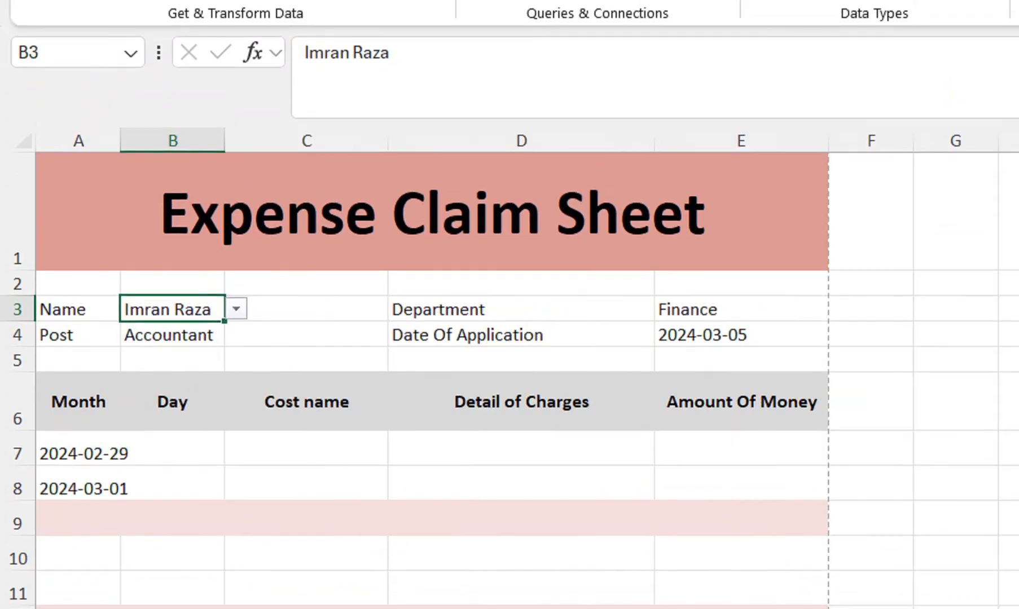
{"action": "left_click_drag", "start_coordinate": [120, 144], "coordinate": [134, 155]}
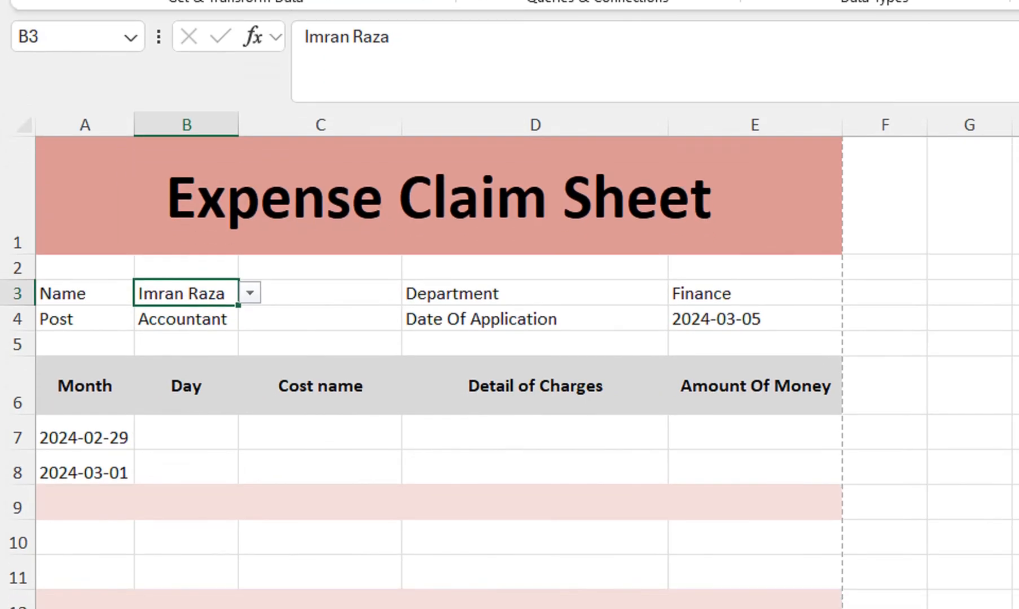
{"action": "left_click", "coordinate": [186, 433]}
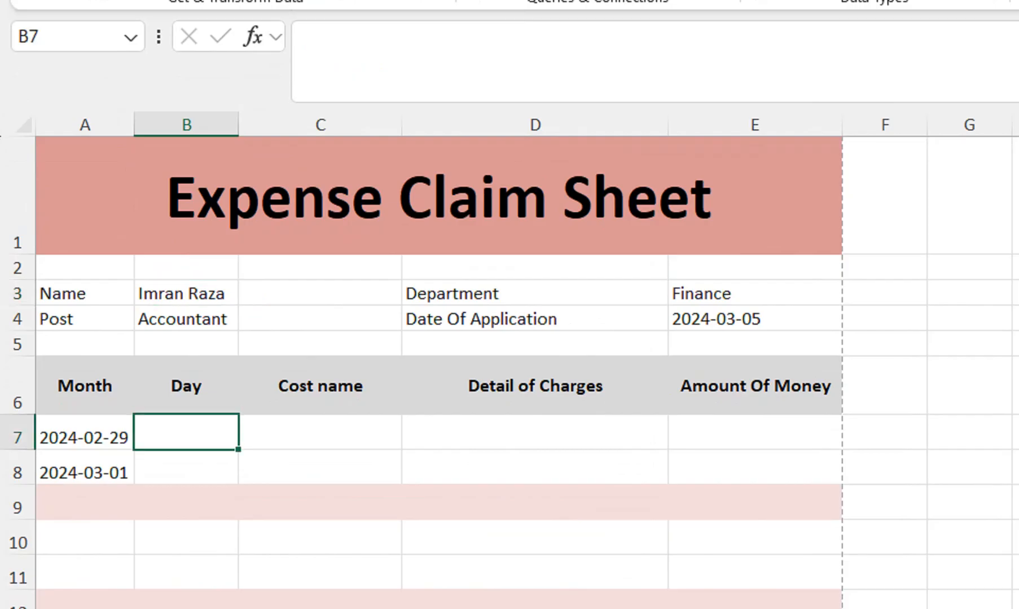
Step: Apply the custom number format MMM to the month cells A7:A18
{"action": "left_click", "coordinate": [85, 432]}
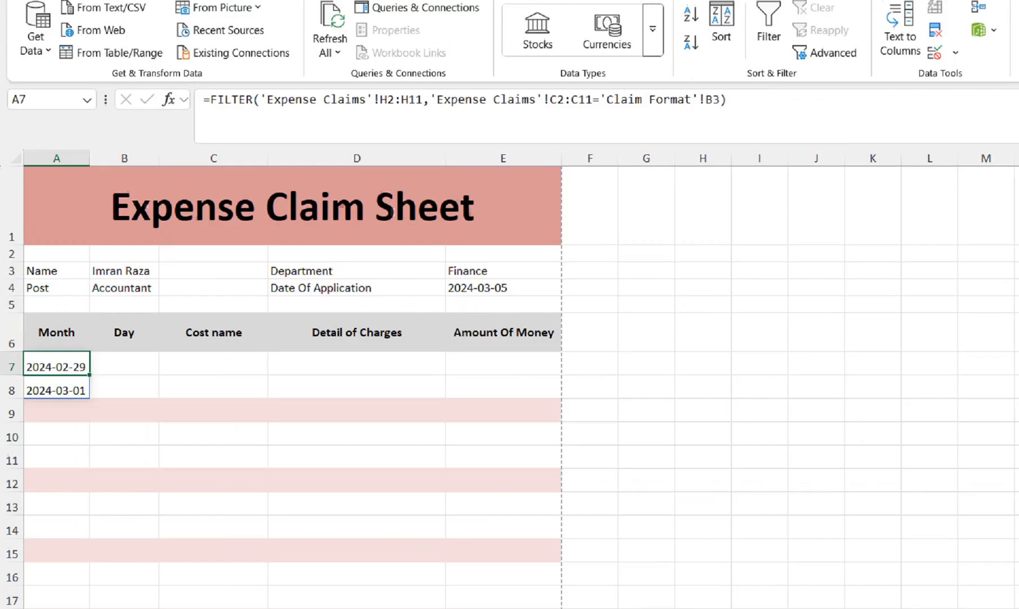
{"action": "key", "text": "shift+Down"}
{"action": "key", "text": "shift+Down"}
{"action": "key", "text": "shift+Down"}
{"action": "key", "text": "shift+Down"}
{"action": "key", "text": "shift+Down"}
{"action": "key", "text": "shift+Down"}
{"action": "key", "text": "shift+Down"}
{"action": "key", "text": "shift+Down"}
{"action": "key", "text": "shift+Down"}
{"action": "key", "text": "shift+Down"}
{"action": "key", "text": "shift+Down"}
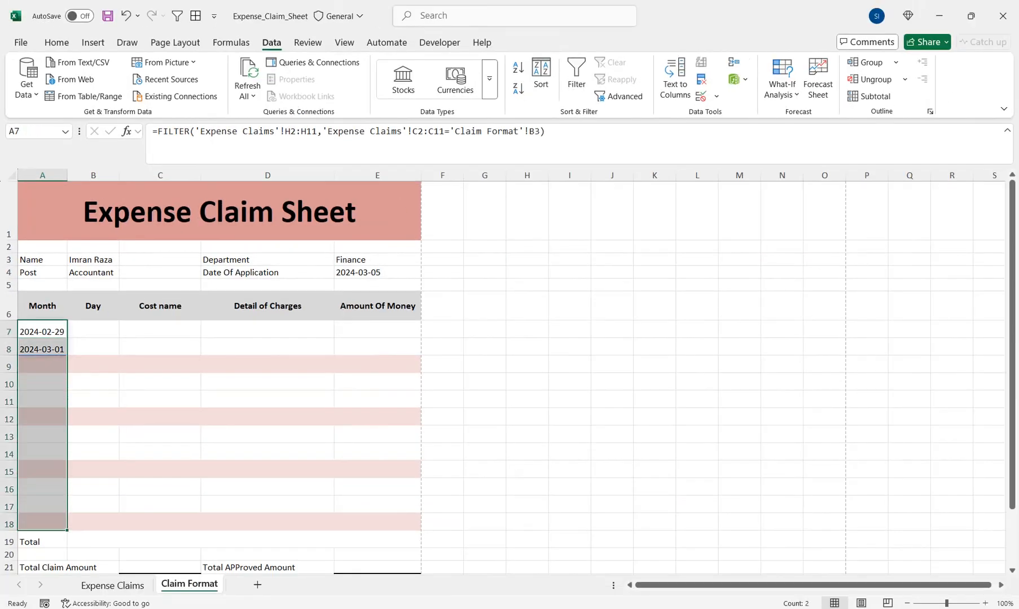
{"action": "left_click", "coordinate": [57, 43]}
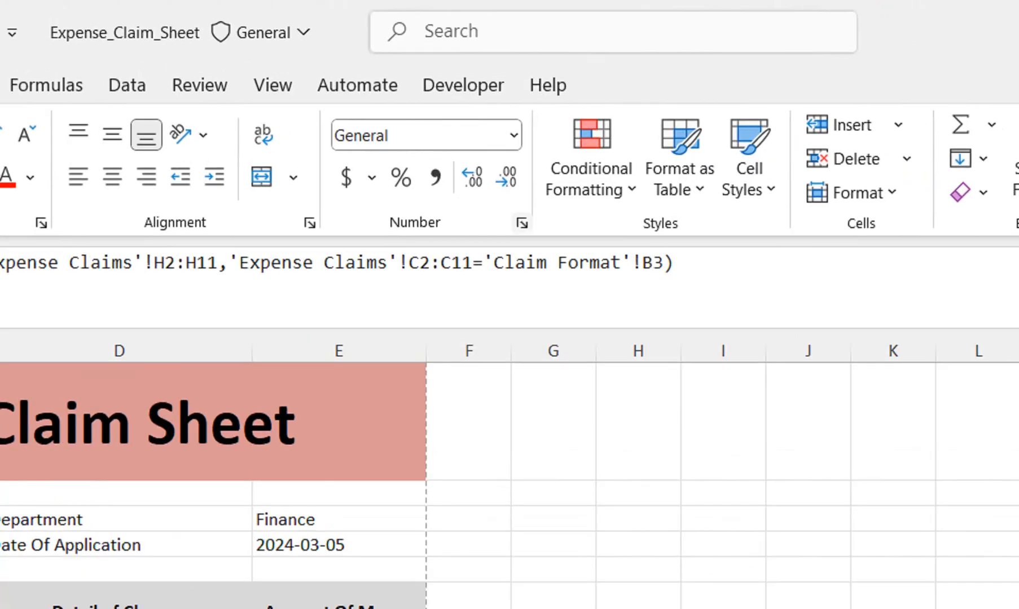
{"action": "left_click", "coordinate": [522, 223]}
{"action": "left_click", "coordinate": [512, 446]}
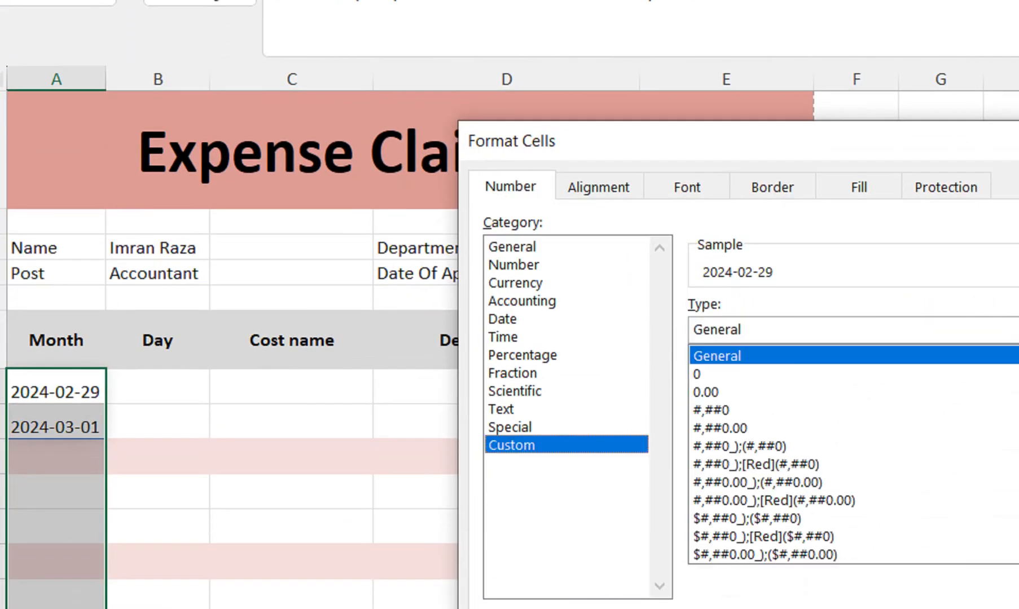
{"action": "key", "text": "Tab"}
{"action": "type", "text": "MMM"}
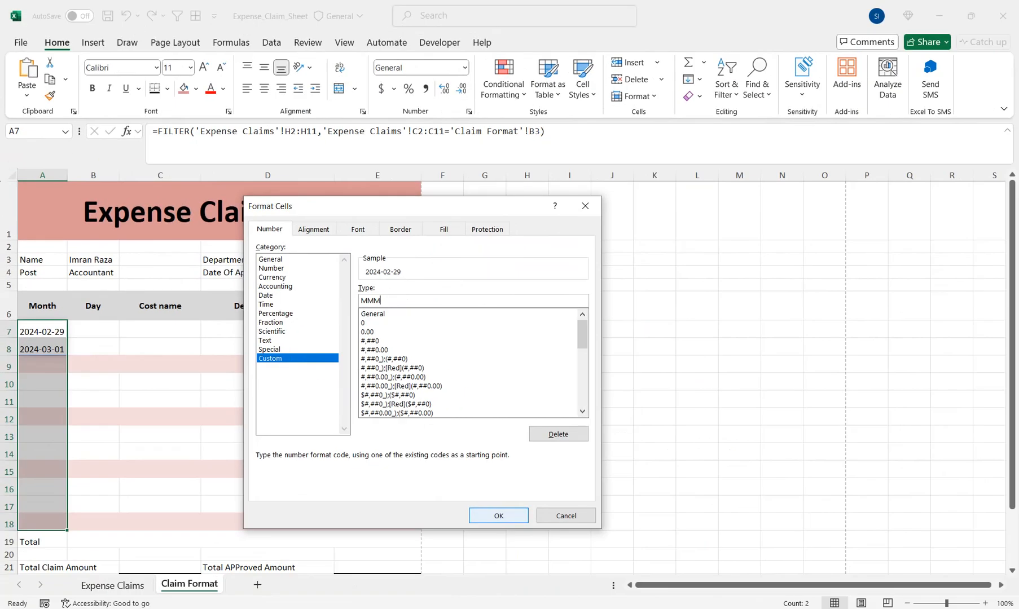
{"action": "left_click", "coordinate": [485, 514]}
Step: Wrap the FILTER formula in A7 in a TEXT function with the format "MMM"
{"action": "left_click", "coordinate": [43, 331]}
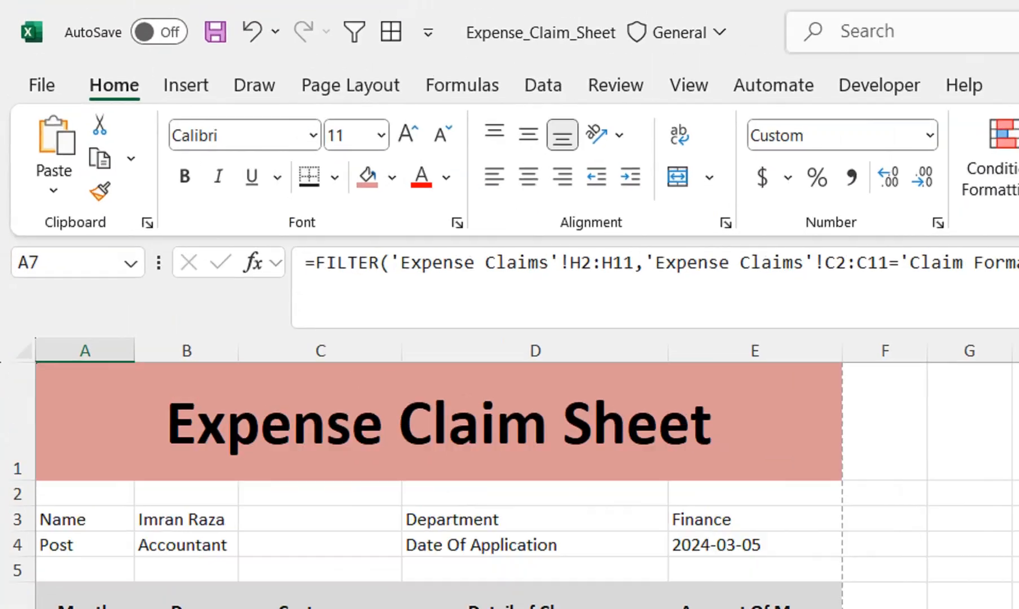
{"action": "left_click", "coordinate": [158, 132]}
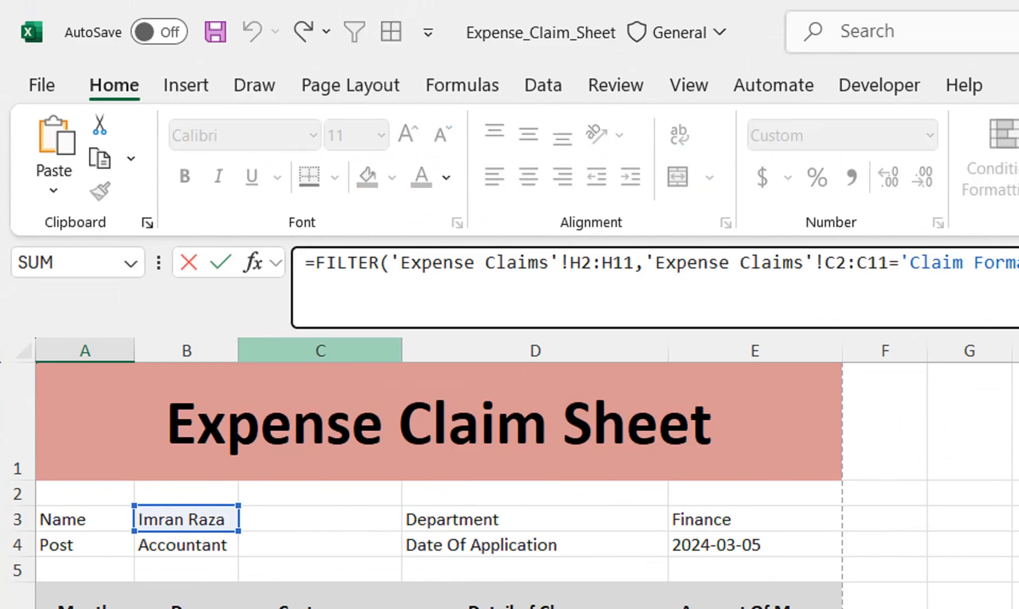
{"action": "type", "text": "tetx"}
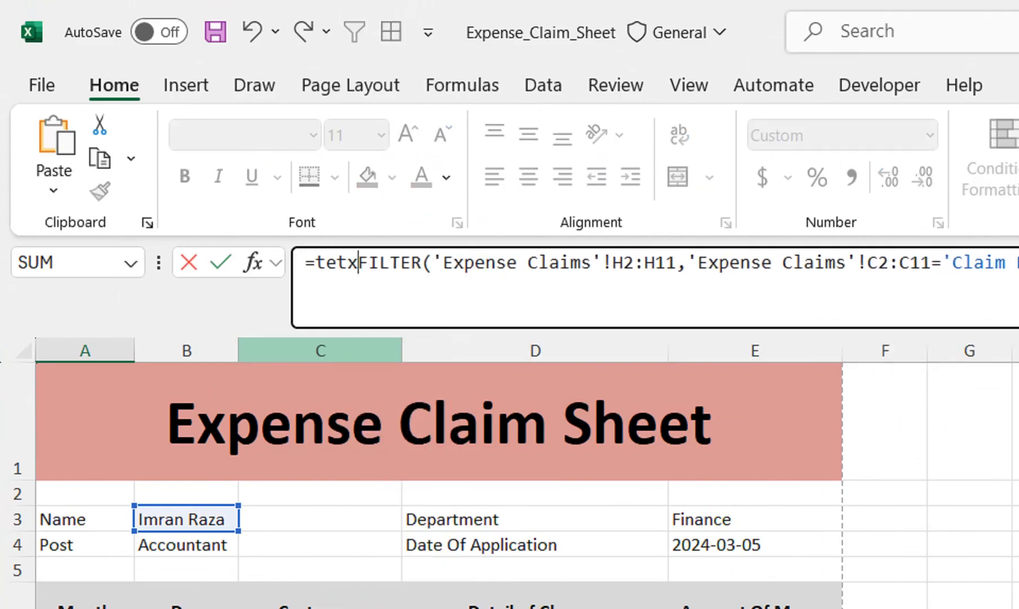
{"action": "key", "text": "BackSpace"}
{"action": "key", "text": "BackSpace"}
{"action": "key", "text": "Tab"}
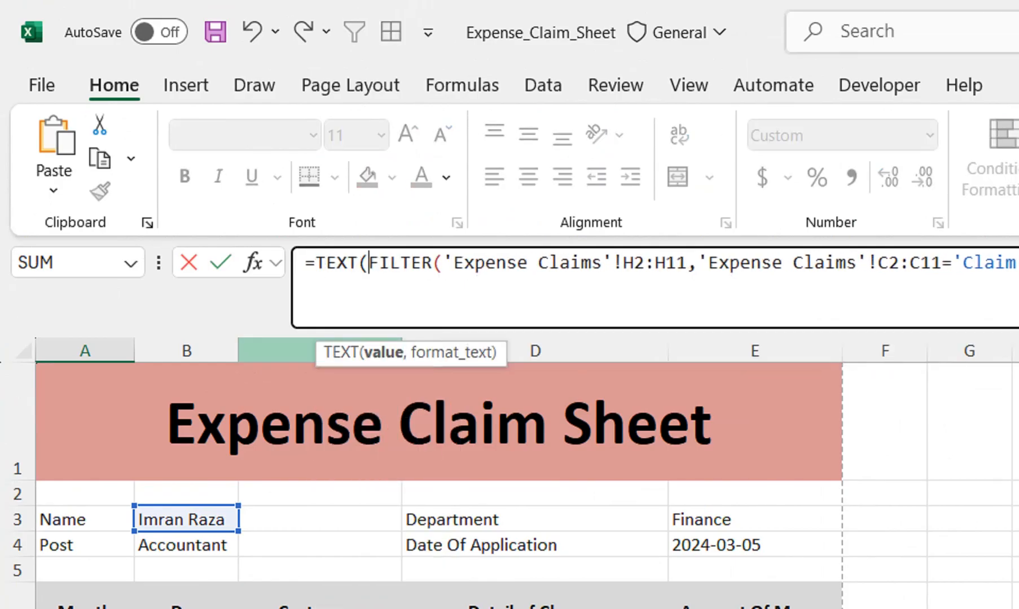
{"action": "left_click", "coordinate": [825, 262]}
{"action": "type", "text": ","}
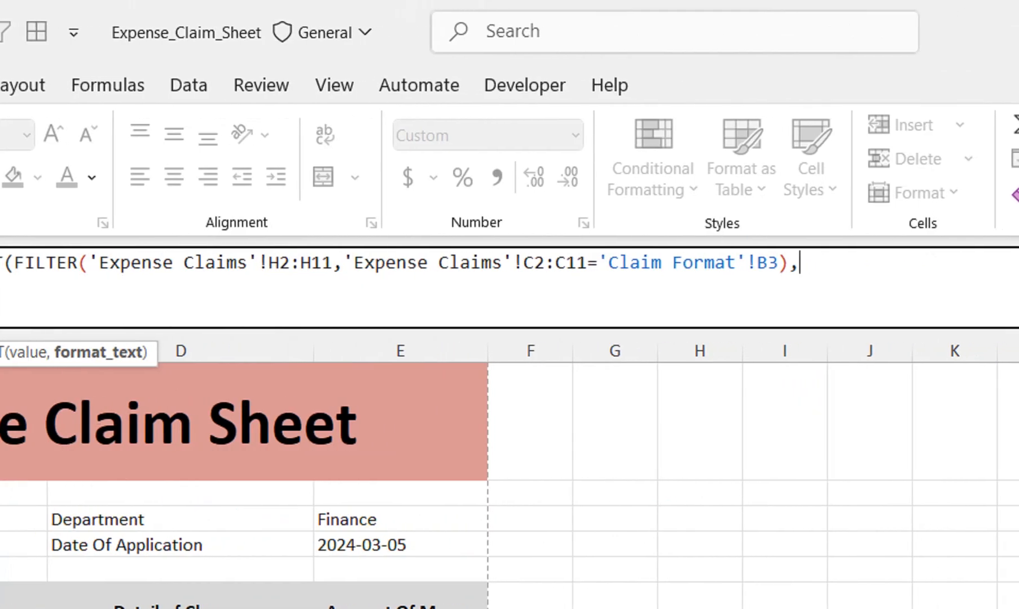
{"action": "type", "text": "\"MMM\")"}
{"action": "key", "text": "Return"}
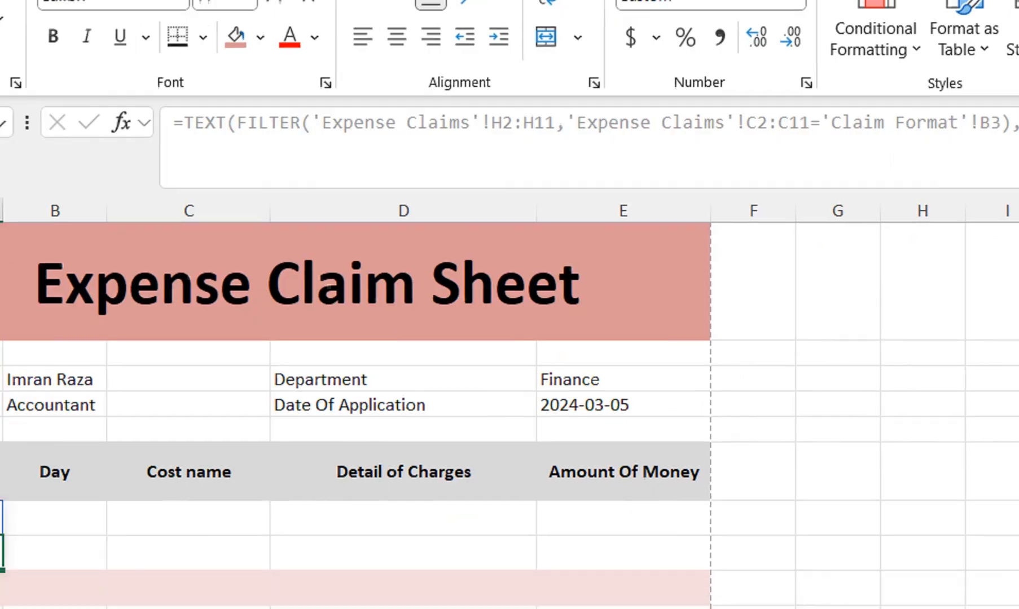
{"action": "key", "text": "Up"}
{"action": "key", "text": "Up"}
{"action": "key", "text": "Down"}
{"action": "key", "text": "shift+Down"}
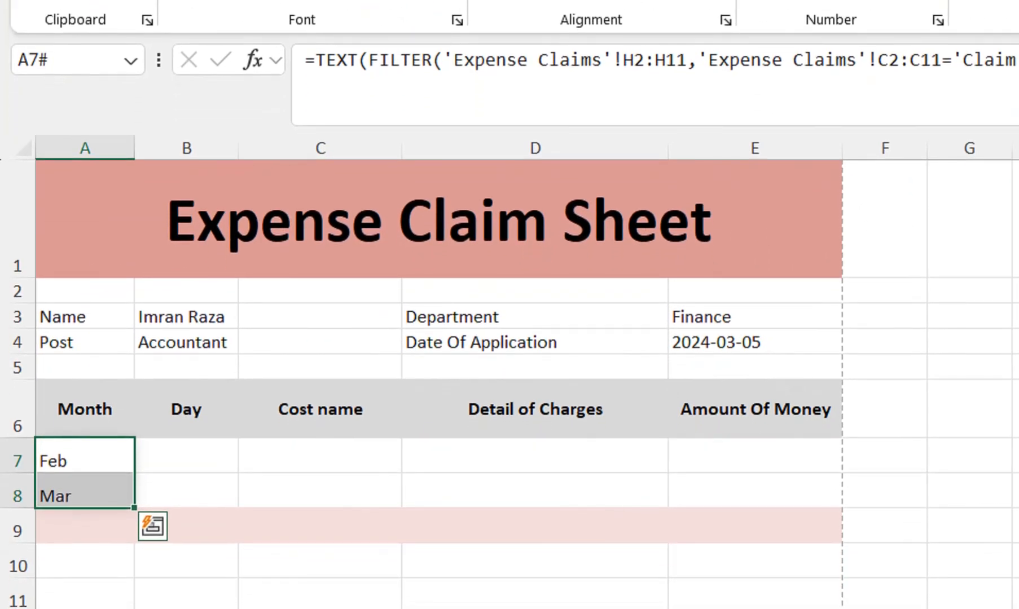
Step: Copy the FILTER expression out of the TEXT formula in A7 and select B7 as the place for reusing it
{"action": "left_click", "coordinate": [186, 456]}
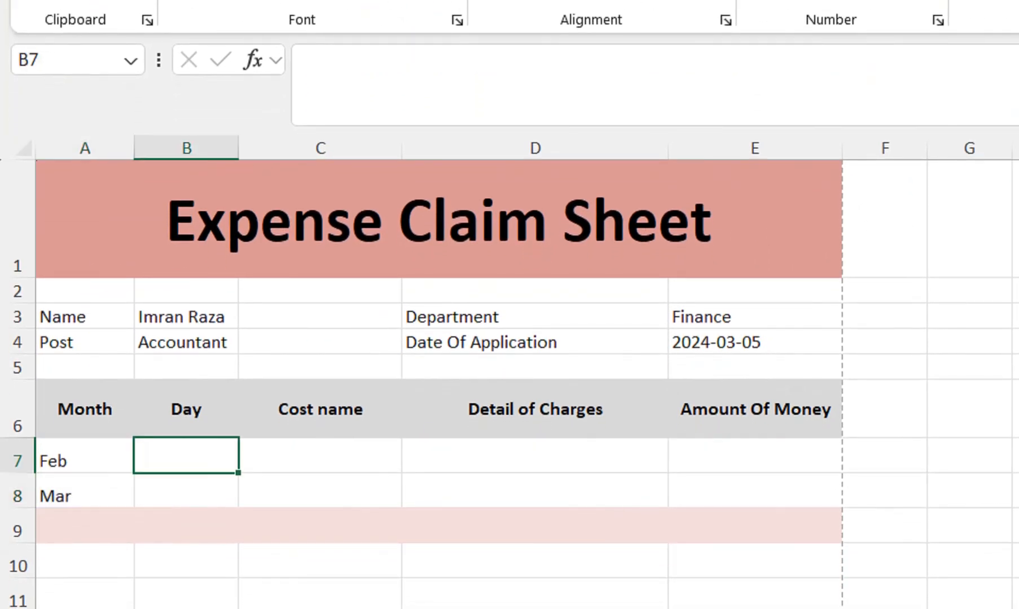
{"action": "left_click", "coordinate": [85, 456]}
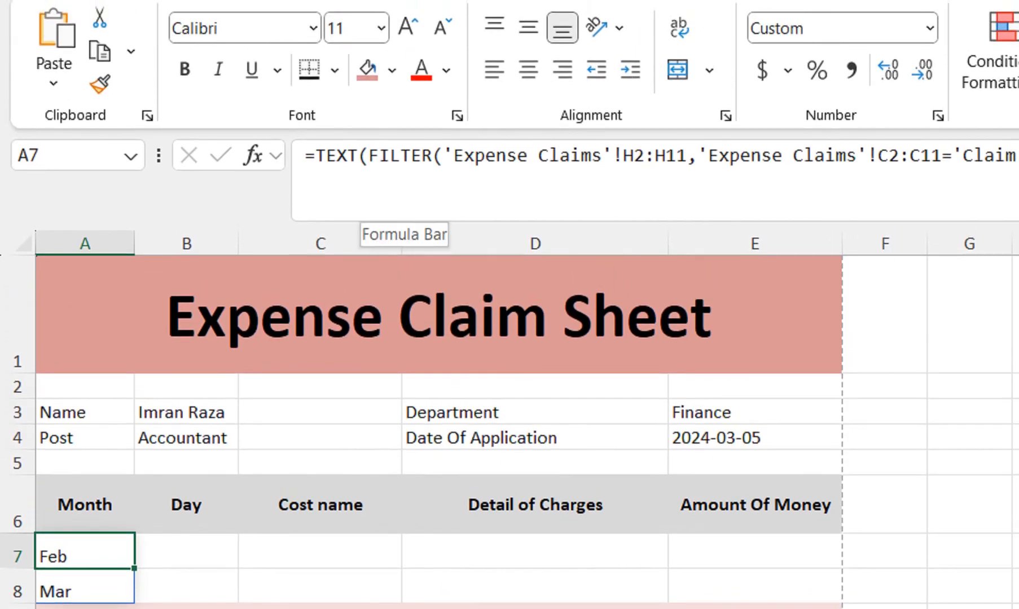
{"action": "left_click_drag", "start_coordinate": [369, 155], "coordinate": [1018, 155]}
{"action": "key", "text": "ctrl+c"}
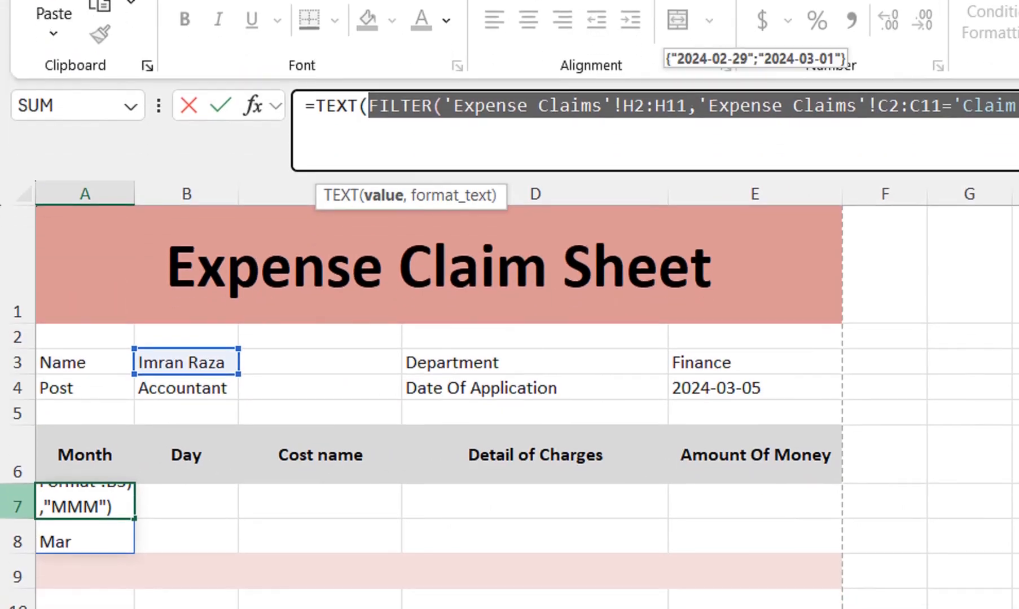
{"action": "key", "text": "Return"}
{"action": "left_click", "coordinate": [186, 501]}
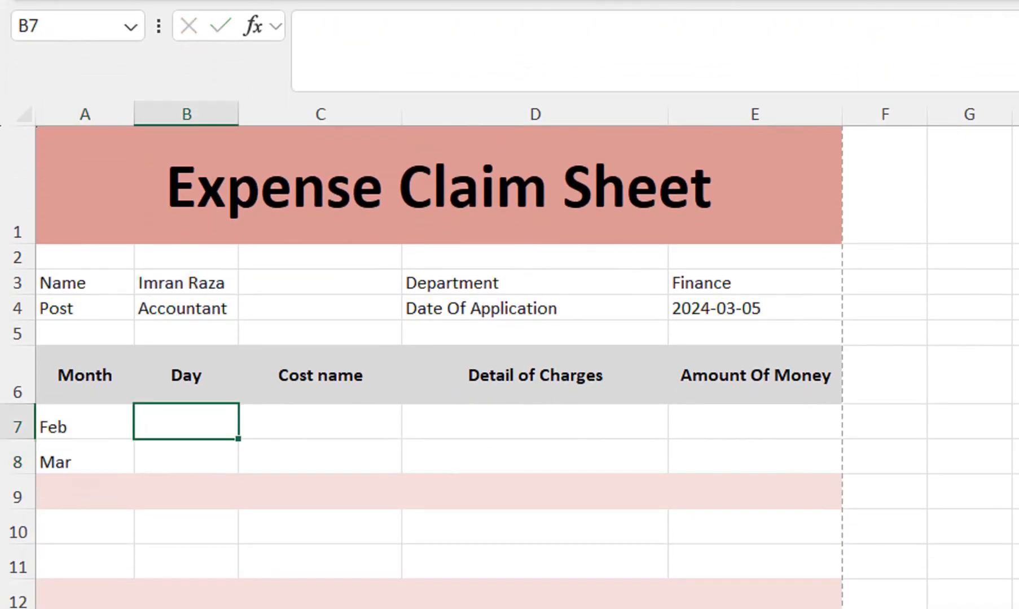
Step: Try a DAY function around the copied FILTER expression in B7, and undo the entry
{"action": "type", "text": "=day"}
{"action": "key", "text": "Tab"}
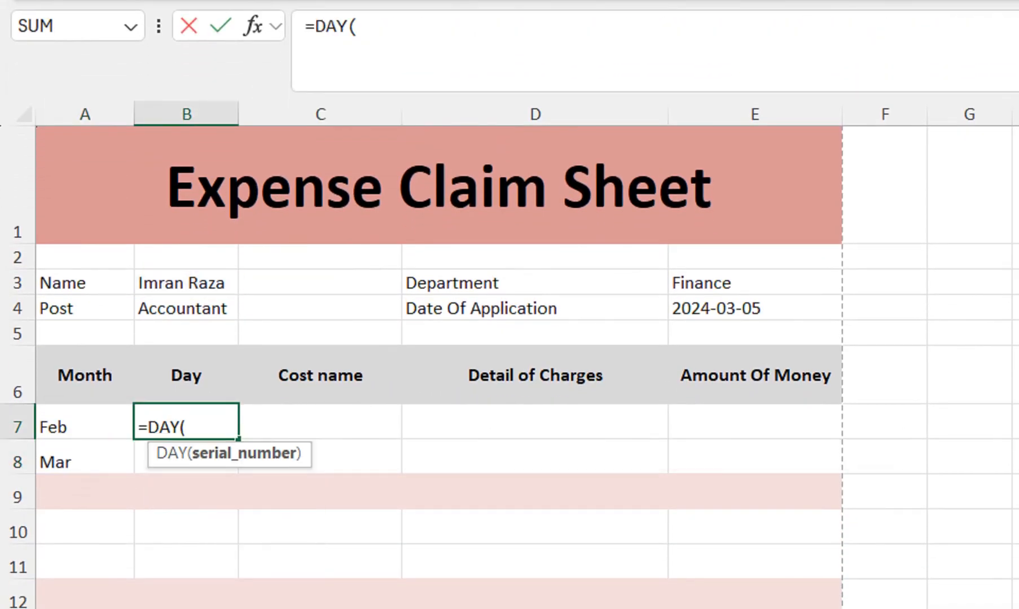
{"action": "key", "text": "ctrl+v"}
{"action": "type", "text": ")"}
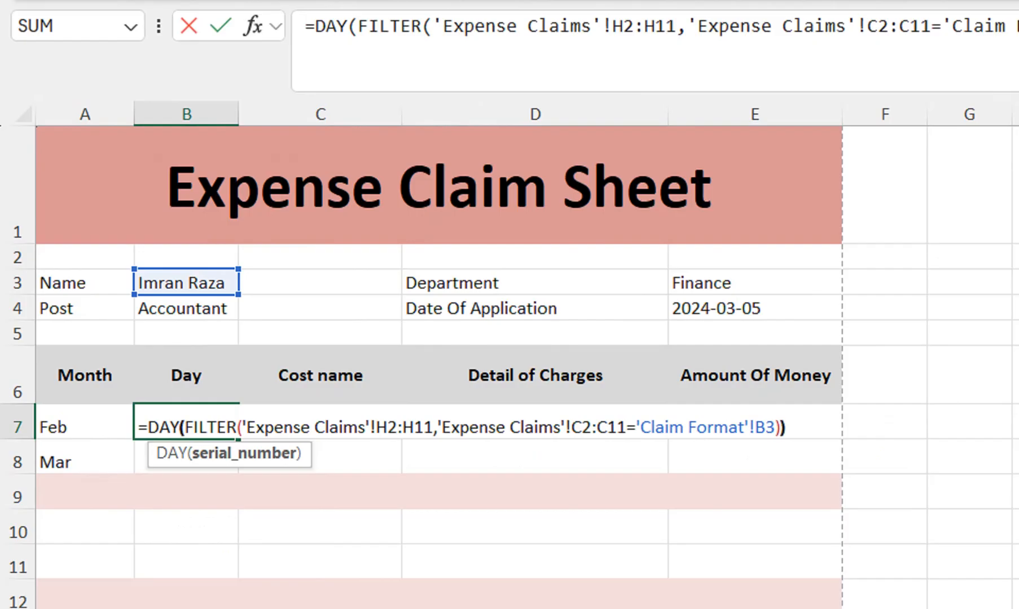
{"action": "key", "text": "Return"}
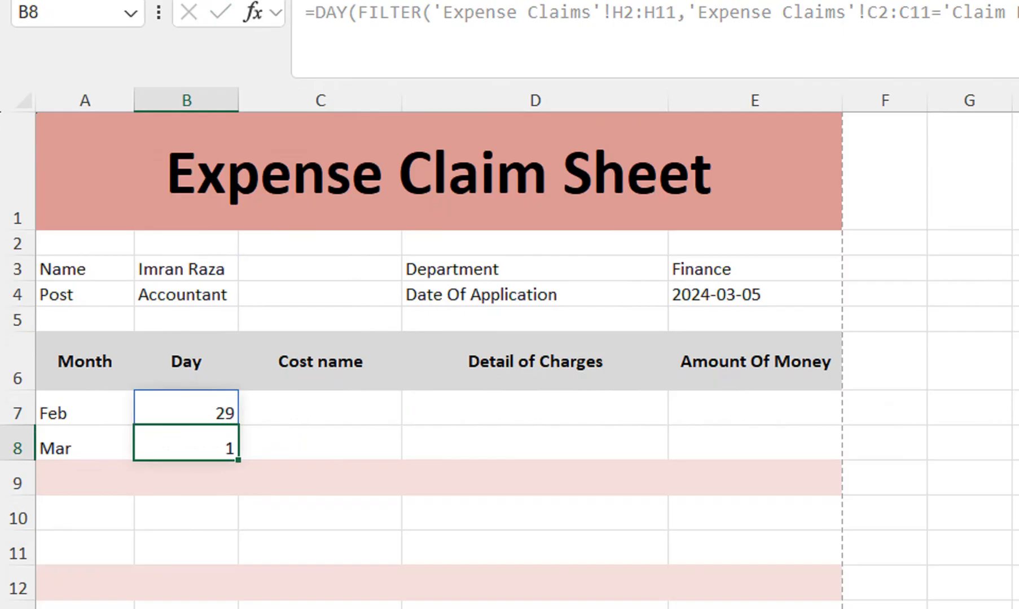
{"action": "key", "text": "ctrl+z"}
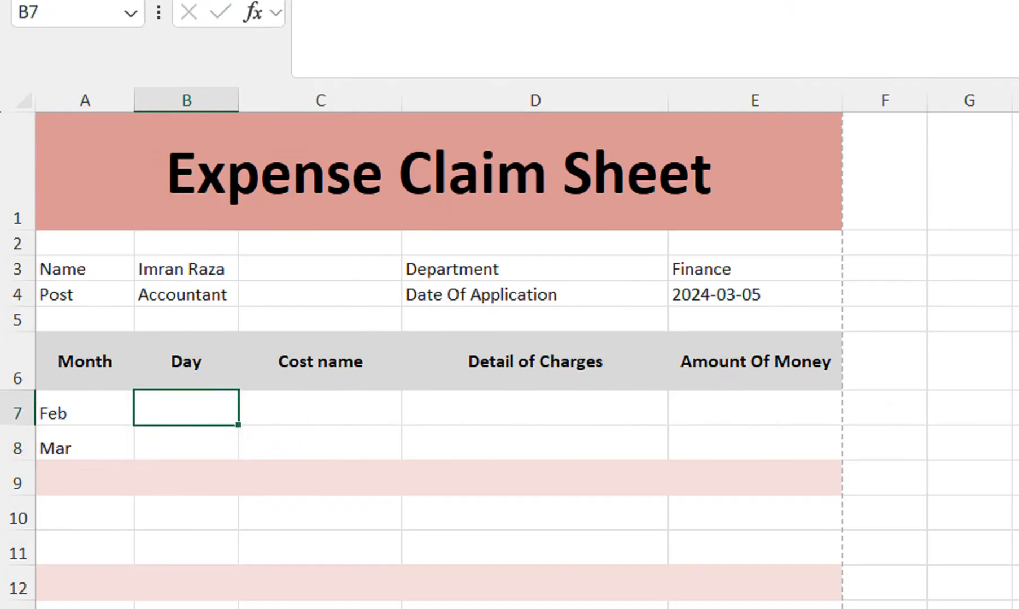
Step: Enter =TEXT(FILTER('Expense Claims'!H2:H11,'Expense Claims'!C2:C11='Claim Format'!B3),"DDD") in B7 to list the weekdays
{"action": "type", "text": "=t"}
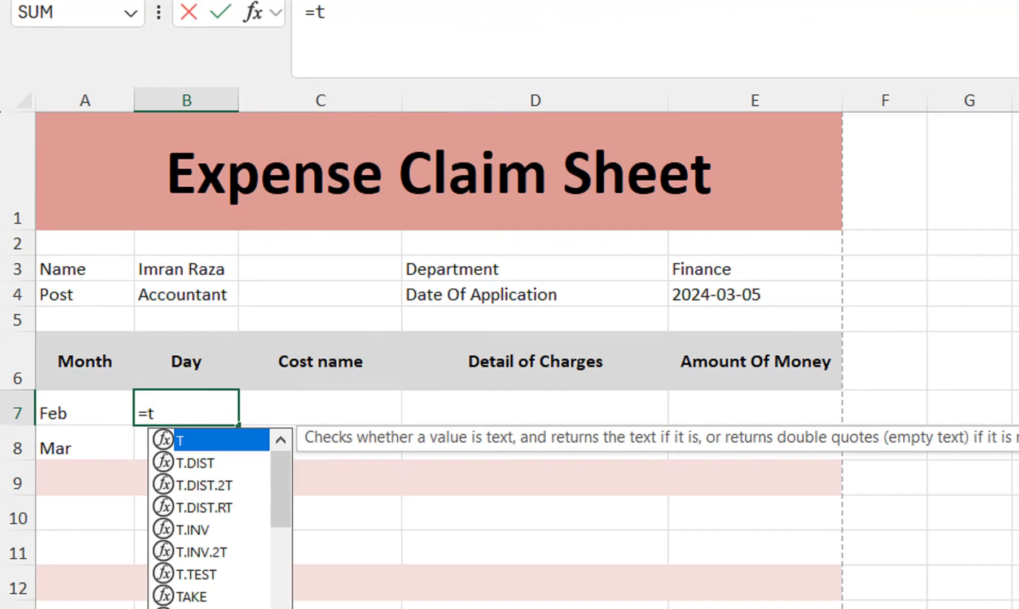
{"action": "type", "text": "ext"}
{"action": "key", "text": "Tab"}
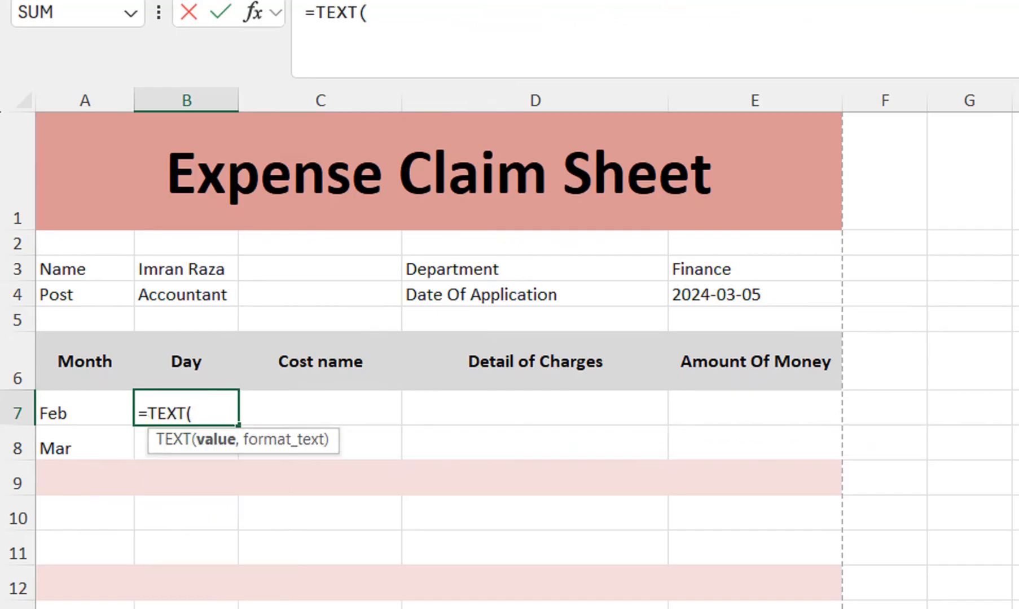
{"action": "key", "text": "ctrl+v"}
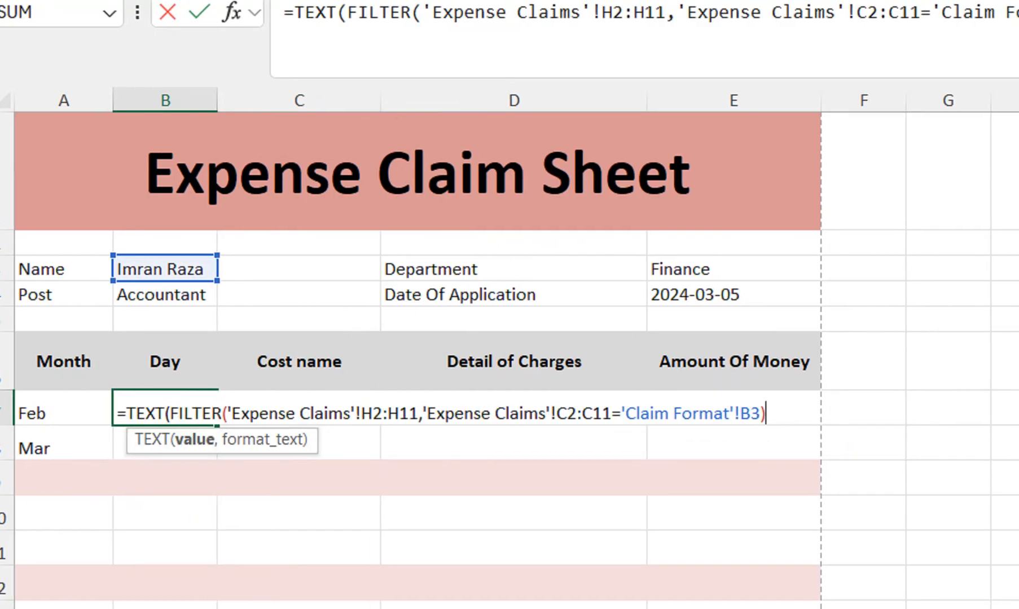
{"action": "type", "text": ",\"DD"}
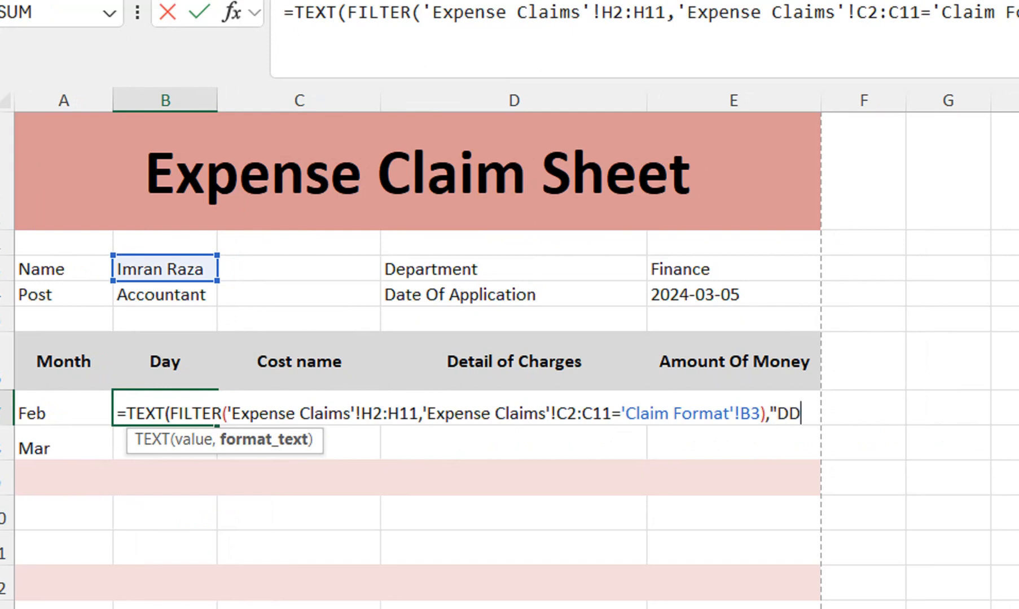
{"action": "type", "text": "D\")"}
{"action": "key", "text": "Return"}
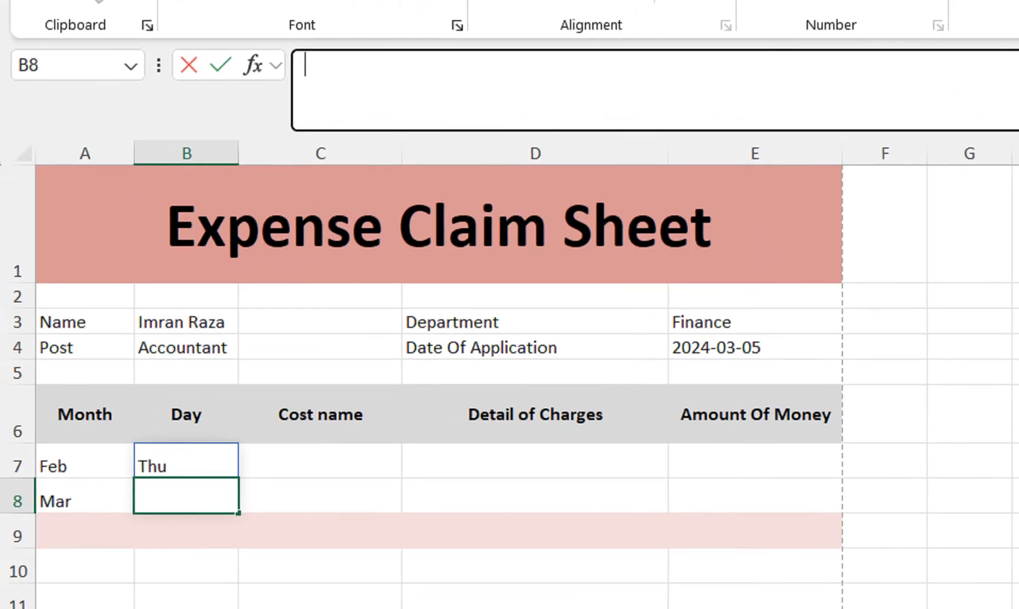
Step: Change the format code in B7's TEXT formula to "DD" for day numbers
{"action": "left_click", "coordinate": [186, 464]}
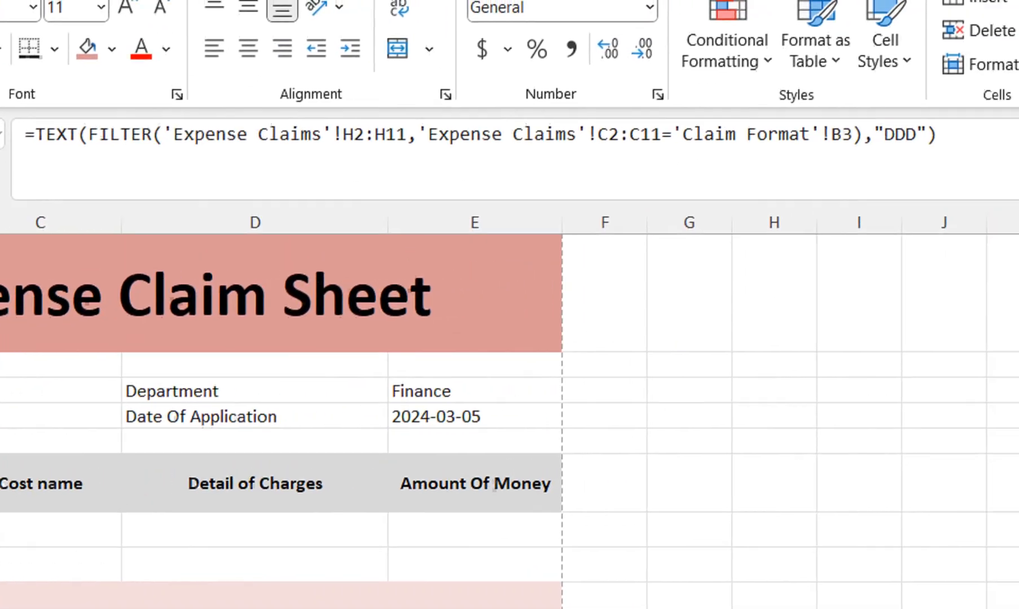
{"action": "left_click", "coordinate": [865, 147]}
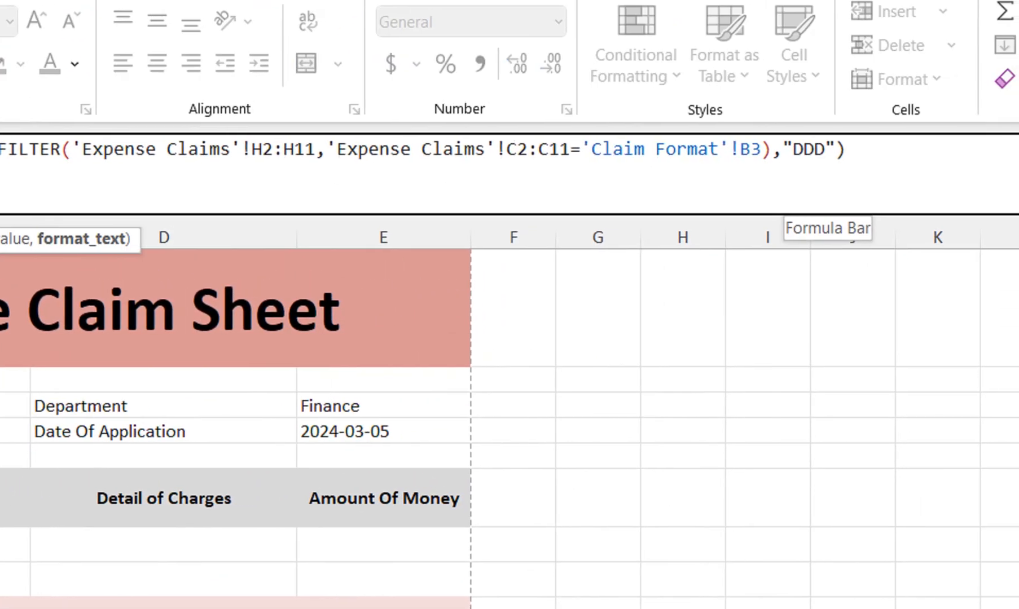
{"action": "key", "text": "BackSpace"}
{"action": "key", "text": "Return"}
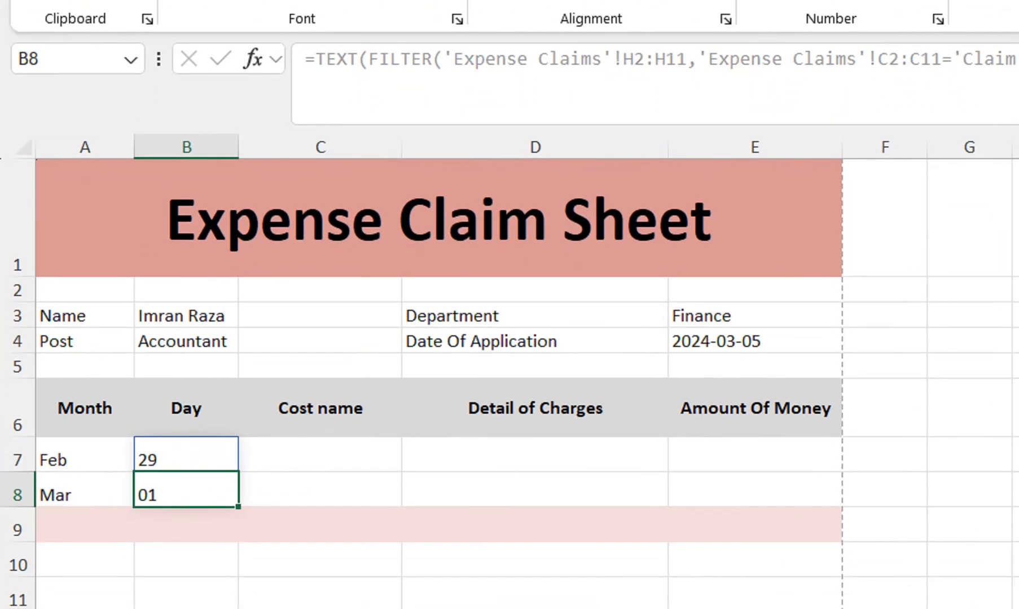
{"action": "left_click_drag", "start_coordinate": [186, 457], "coordinate": [186, 492]}
Step: Start a FILTER formula in C7 with 'Expense Claims'!I2:I11 as the array
{"action": "left_click", "coordinate": [319, 430]}
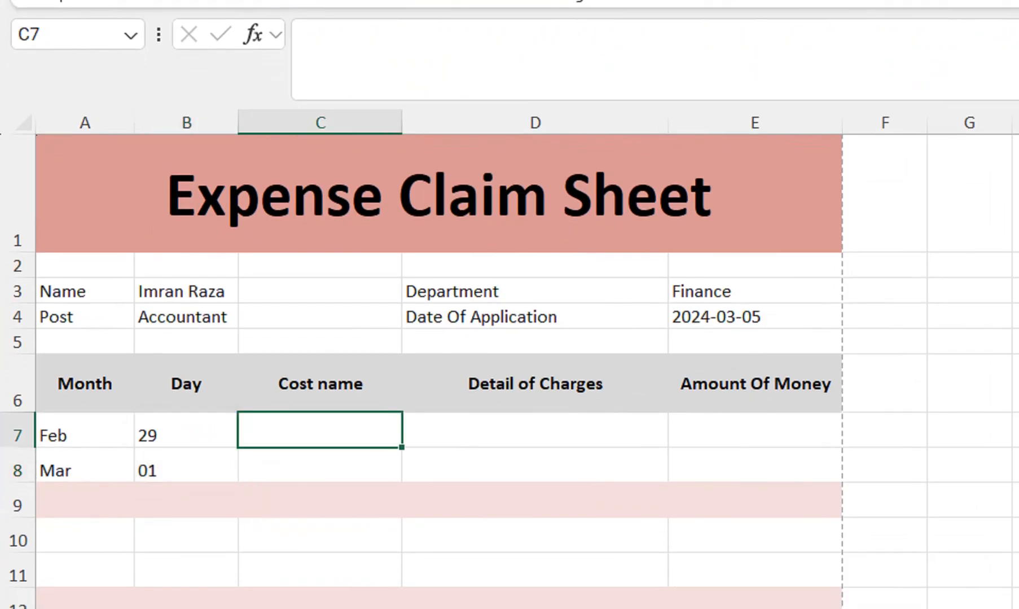
{"action": "left_click", "coordinate": [85, 430]}
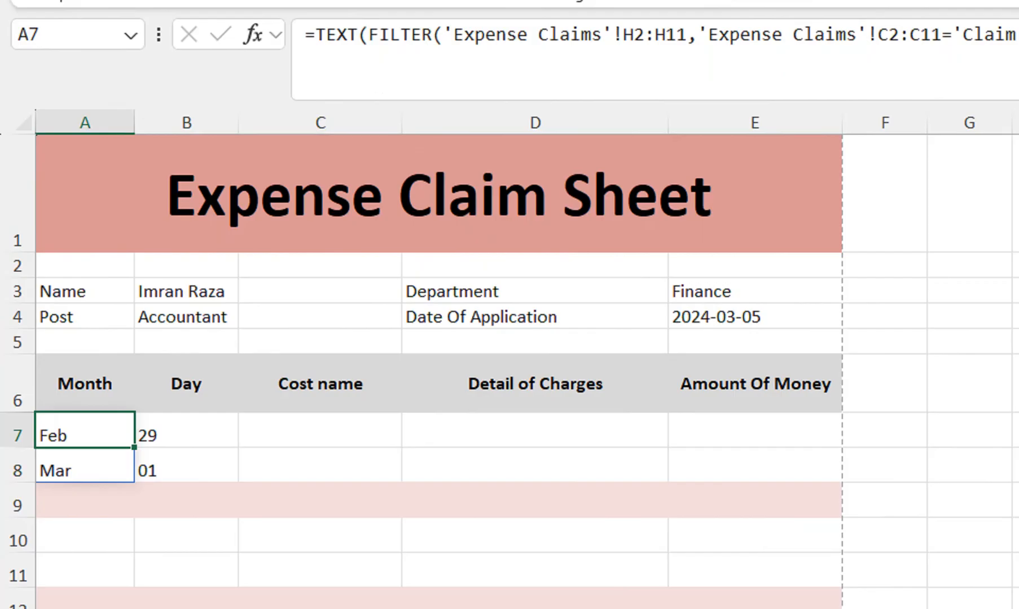
{"action": "left_click", "coordinate": [320, 430]}
{"action": "type", "text": "=filter"}
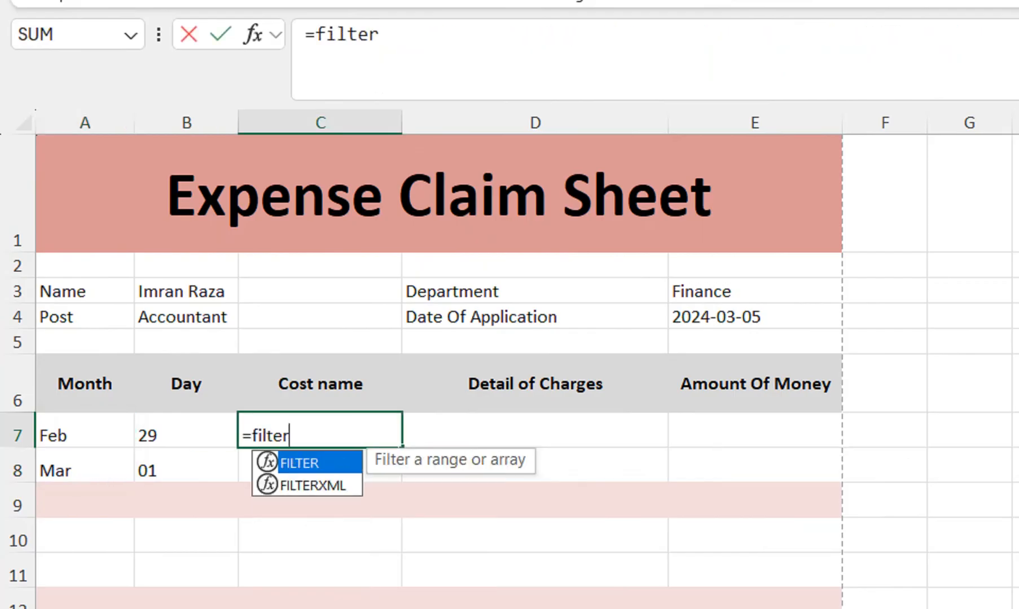
{"action": "key", "text": "Tab"}
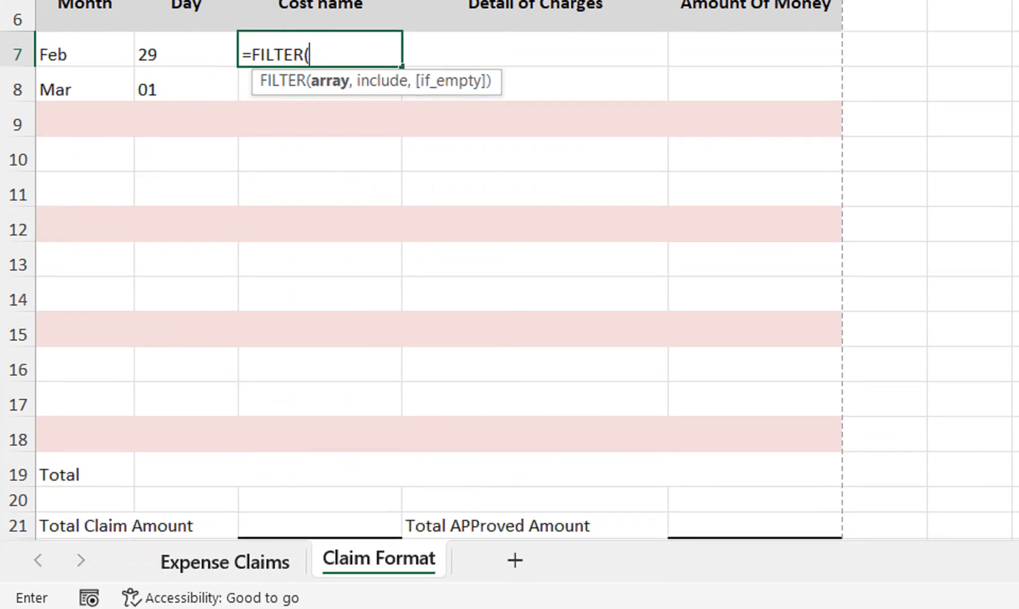
{"action": "left_click", "coordinate": [217, 560]}
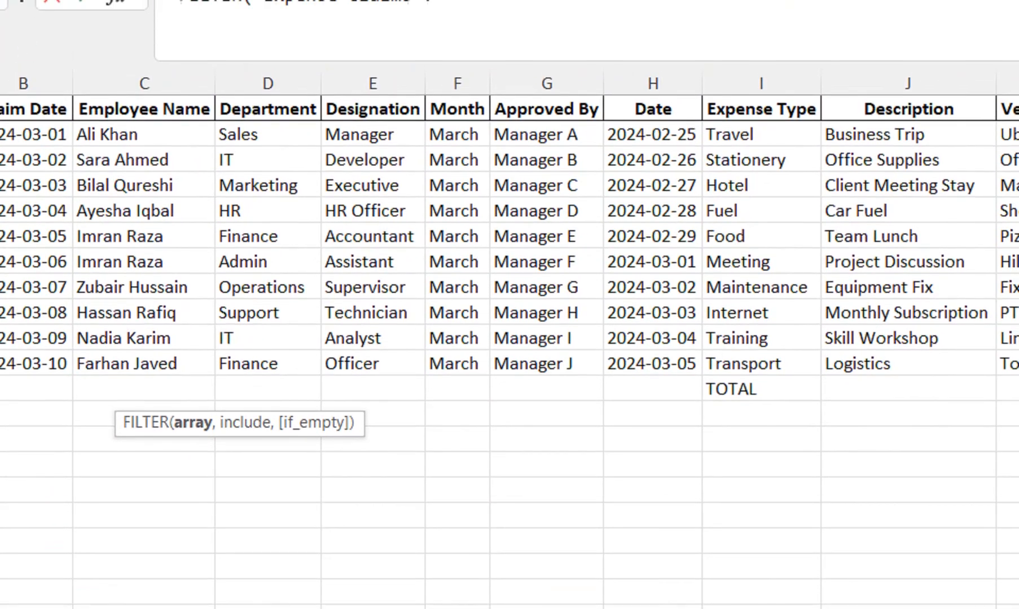
{"action": "left_click_drag", "start_coordinate": [761, 163], "coordinate": [761, 239]}
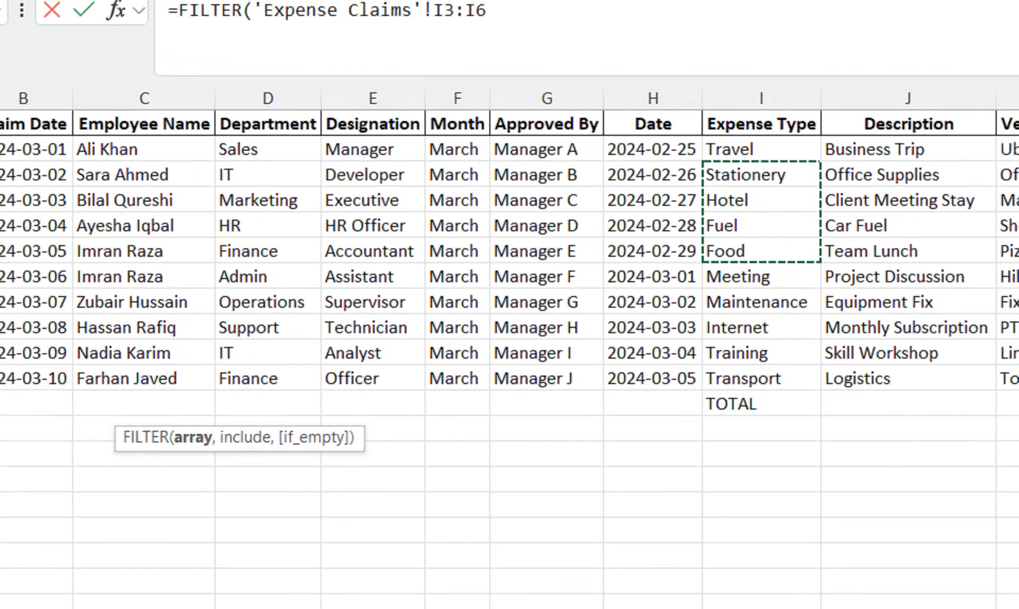
{"action": "left_click_drag", "start_coordinate": [761, 137], "coordinate": [761, 369]}
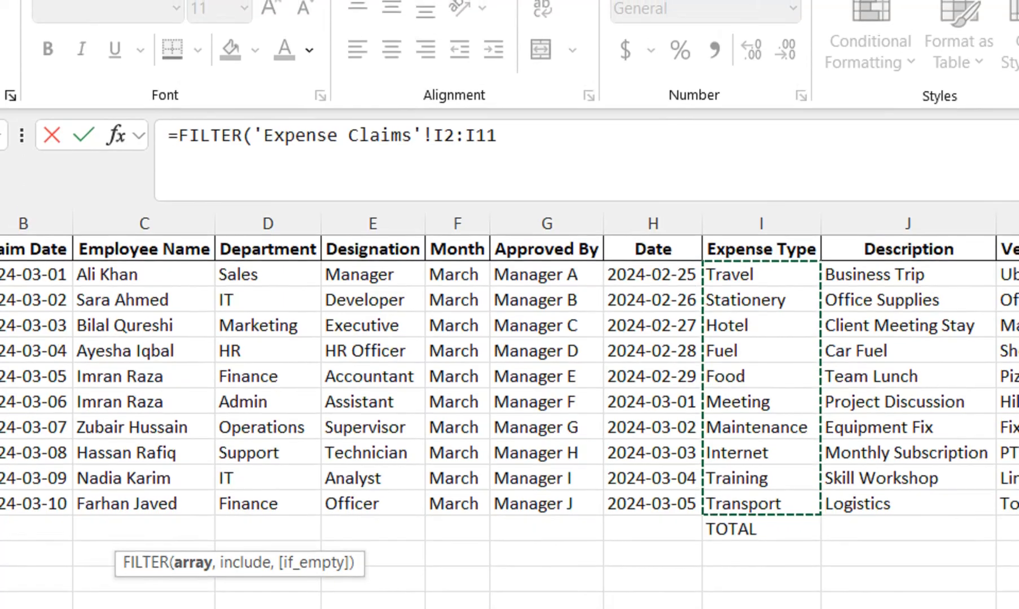
Step: Complete the FILTER formula in C7 with the condition 'Expense Claims'!C2:C11='Claim Format'!B3
{"action": "type", "text": ","}
{"action": "left_click_drag", "start_coordinate": [164, 275], "coordinate": [164, 504]}
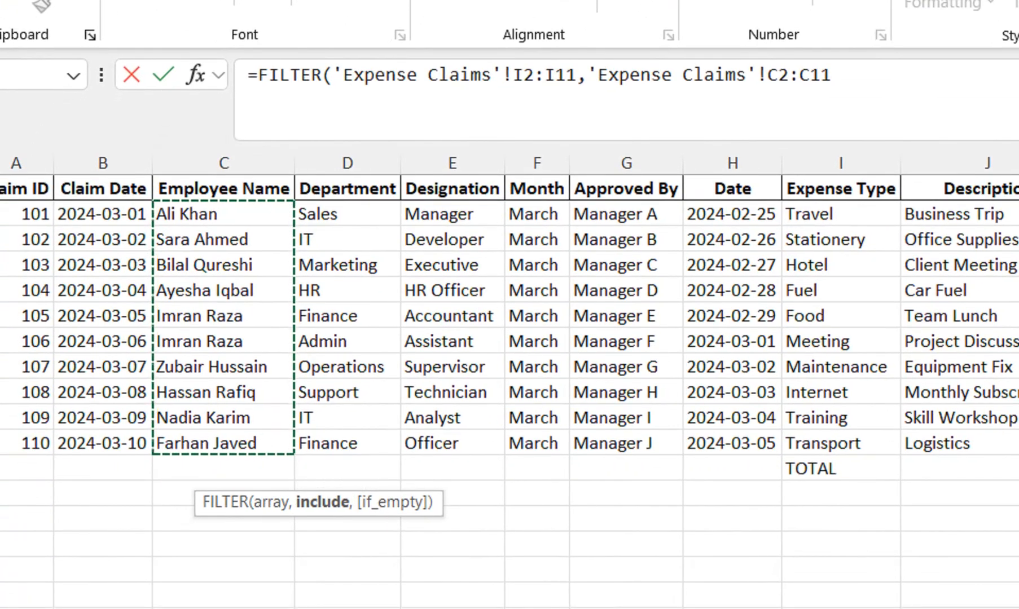
{"action": "type", "text": "="}
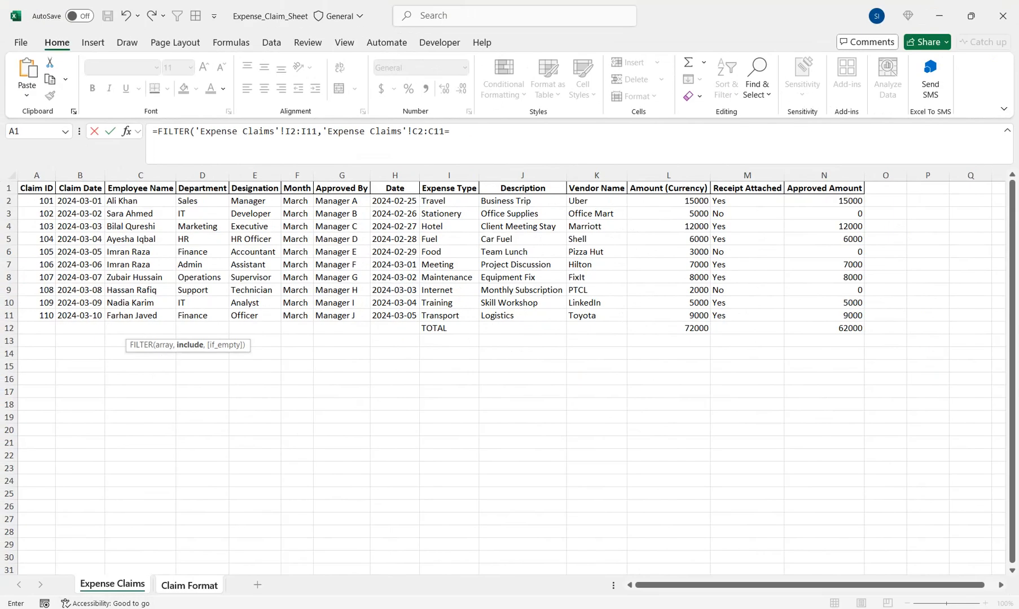
{"action": "left_click", "coordinate": [189, 585]}
{"action": "left_click", "coordinate": [93, 260]}
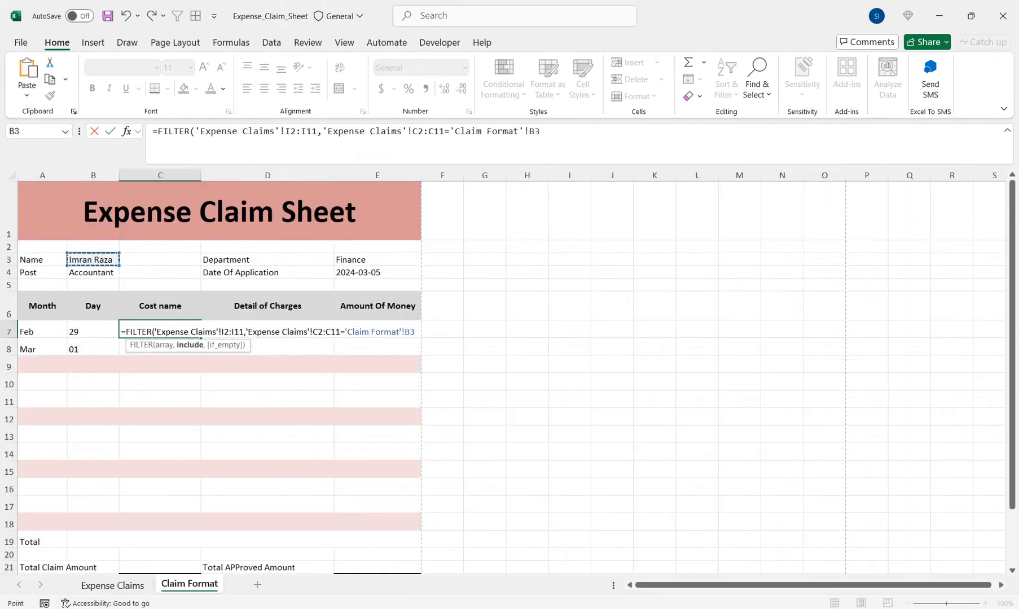
{"action": "type", "text": ")"}
{"action": "key", "text": "Return"}
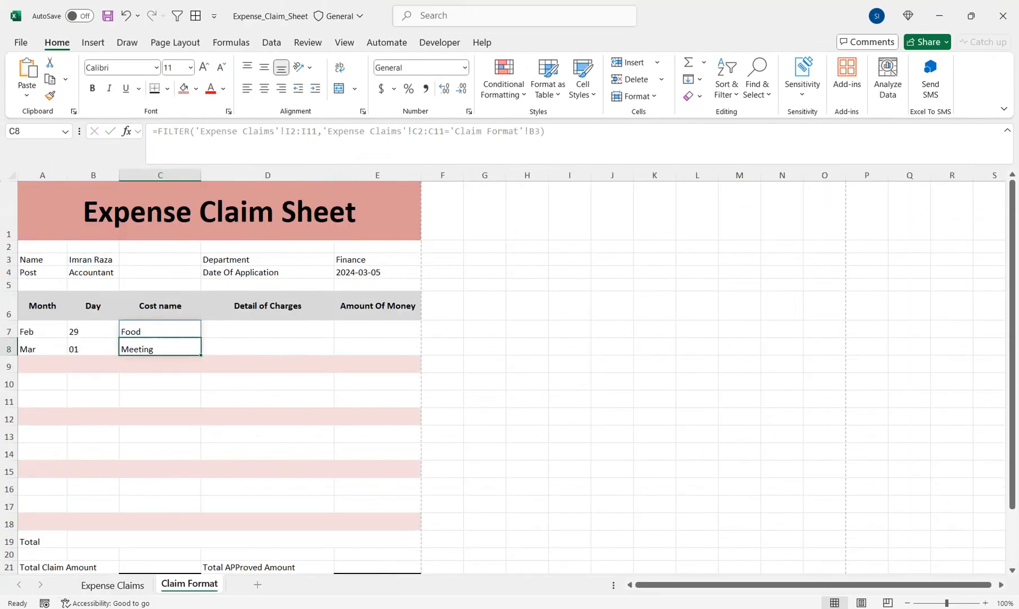
Step: Copy the FILTER formula text from C7 unchanged into D7 under Detail of Charges
{"action": "left_click", "coordinate": [94, 330]}
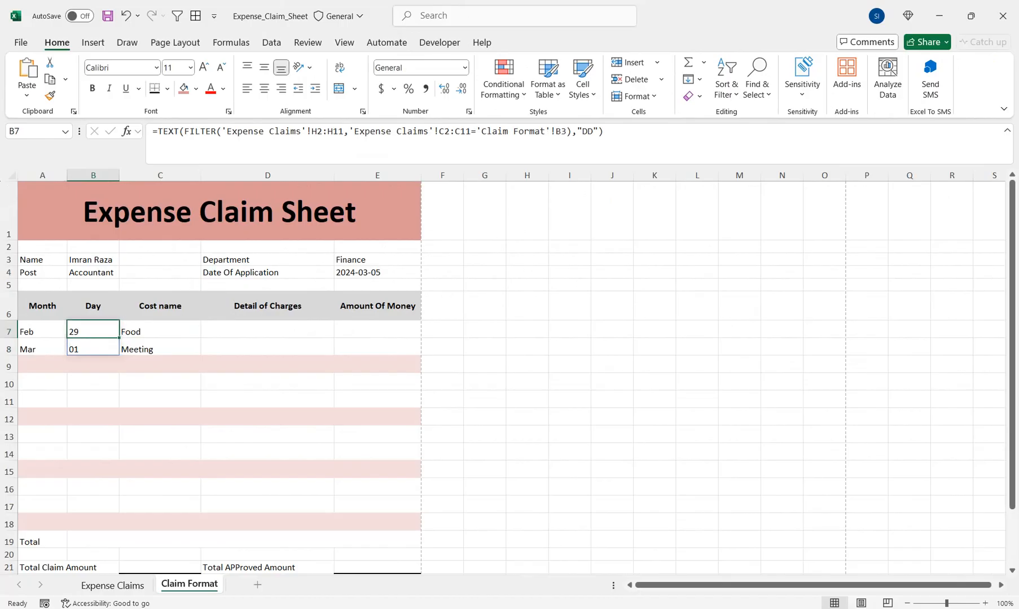
{"action": "left_click", "coordinate": [267, 329]}
{"action": "left_click", "coordinate": [160, 330]}
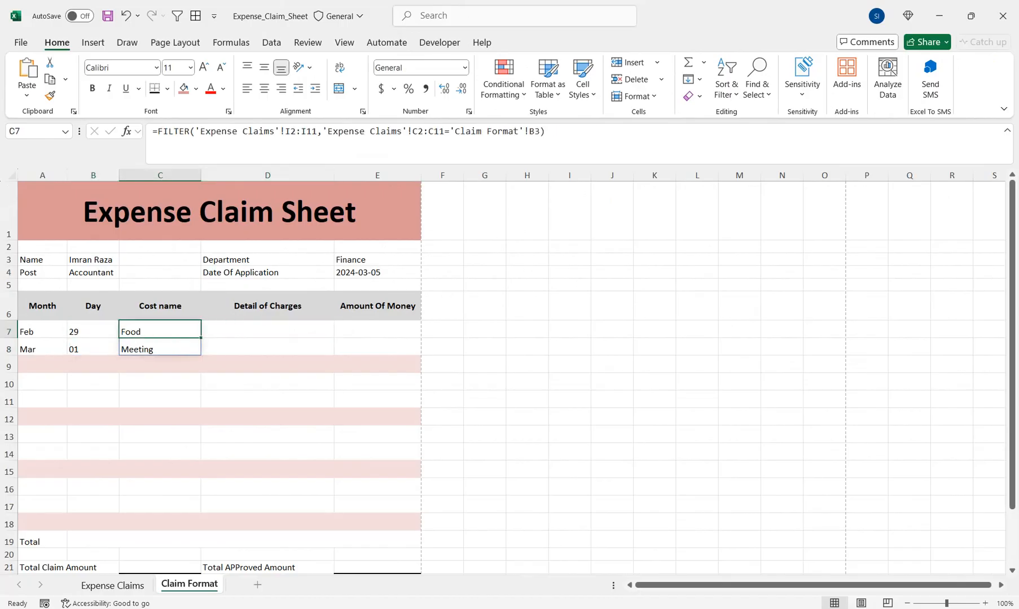
{"action": "left_click", "coordinate": [112, 585]}
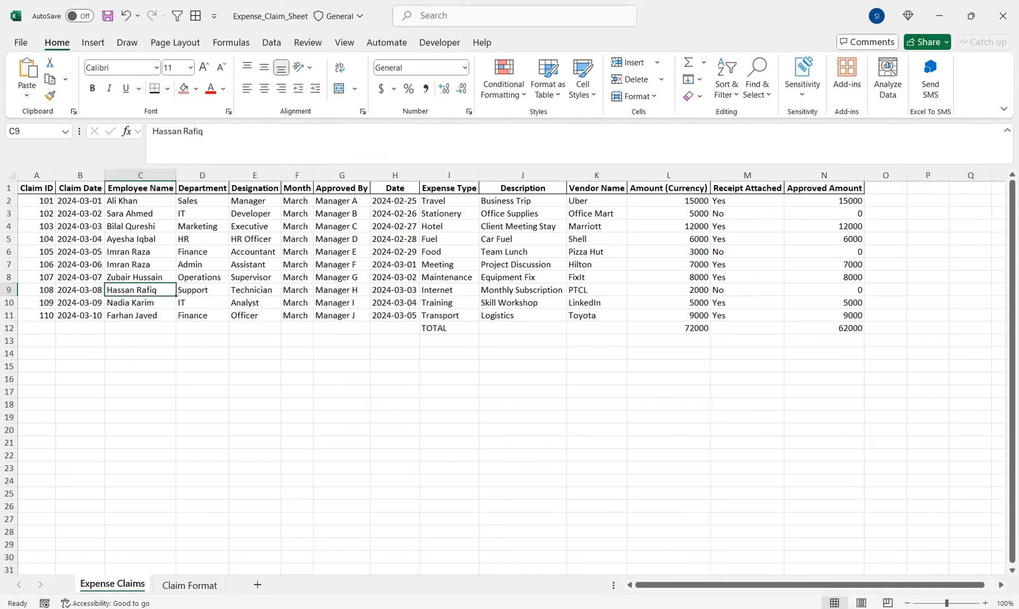
{"action": "left_click", "coordinate": [523, 175]}
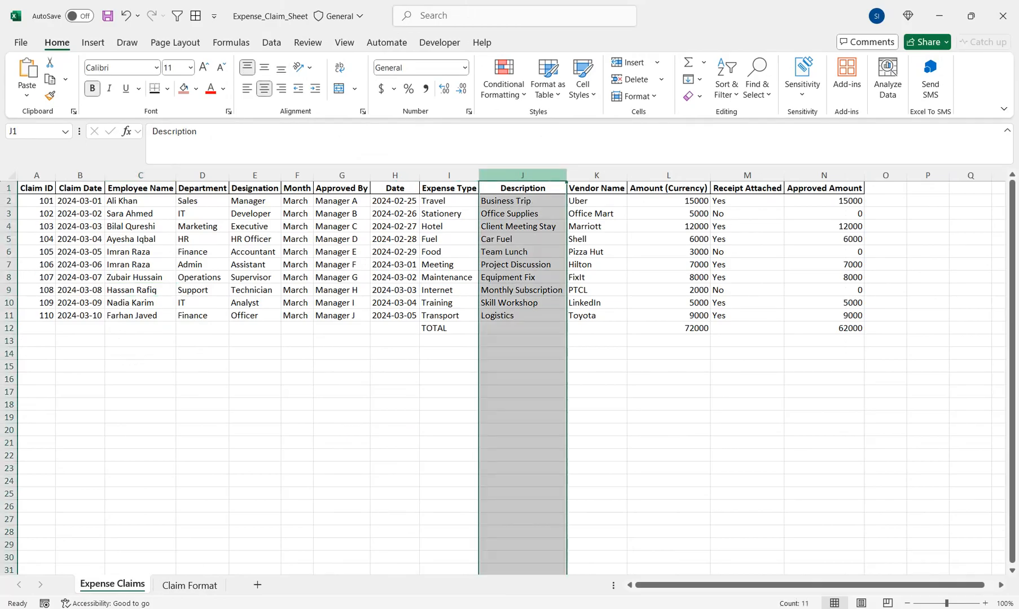
{"action": "left_click", "coordinate": [189, 585]}
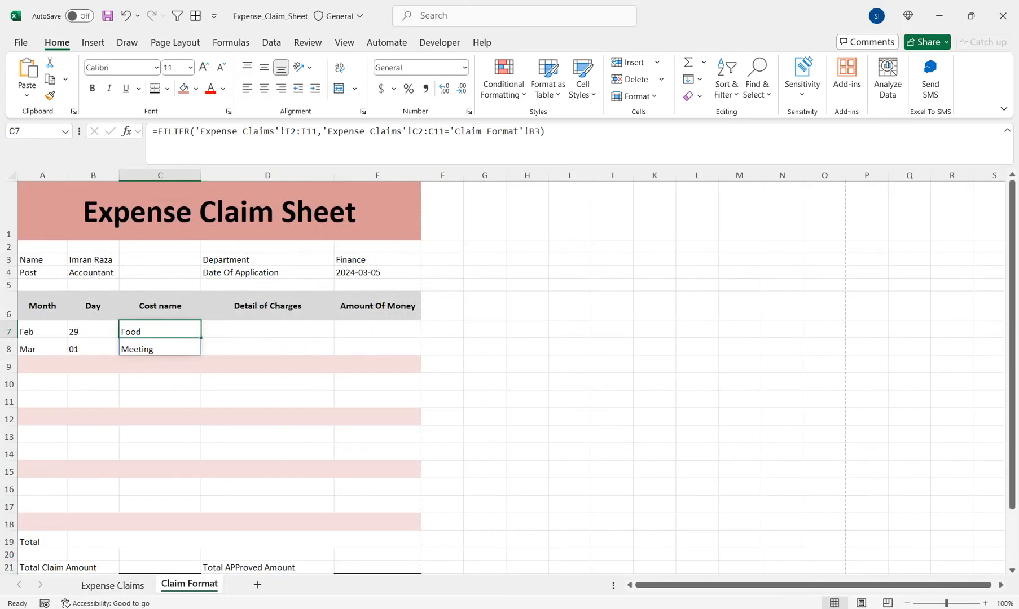
{"action": "left_click_drag", "start_coordinate": [152, 132], "coordinate": [546, 132]}
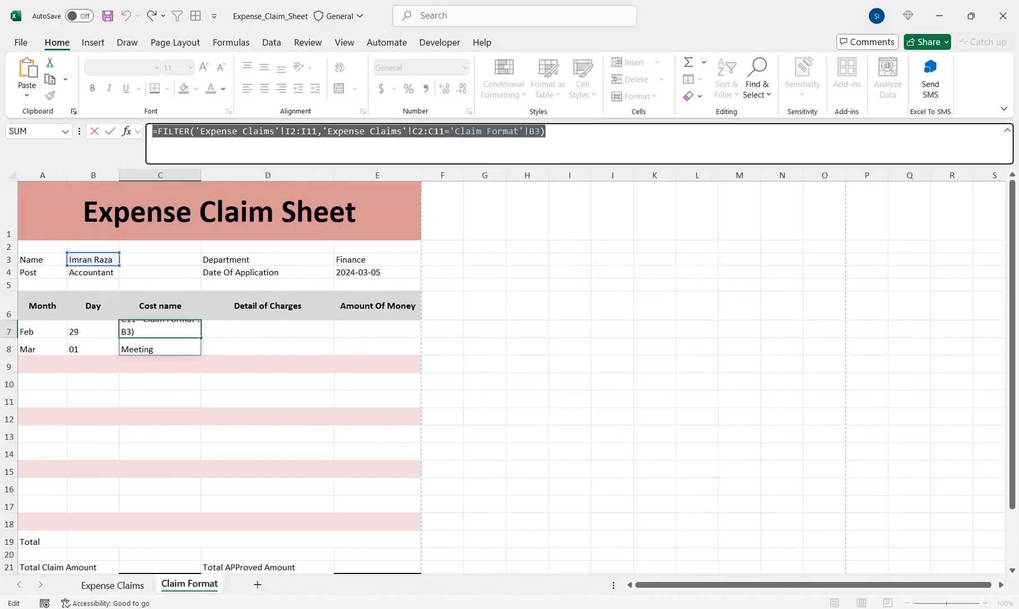
{"action": "key", "text": "Return"}
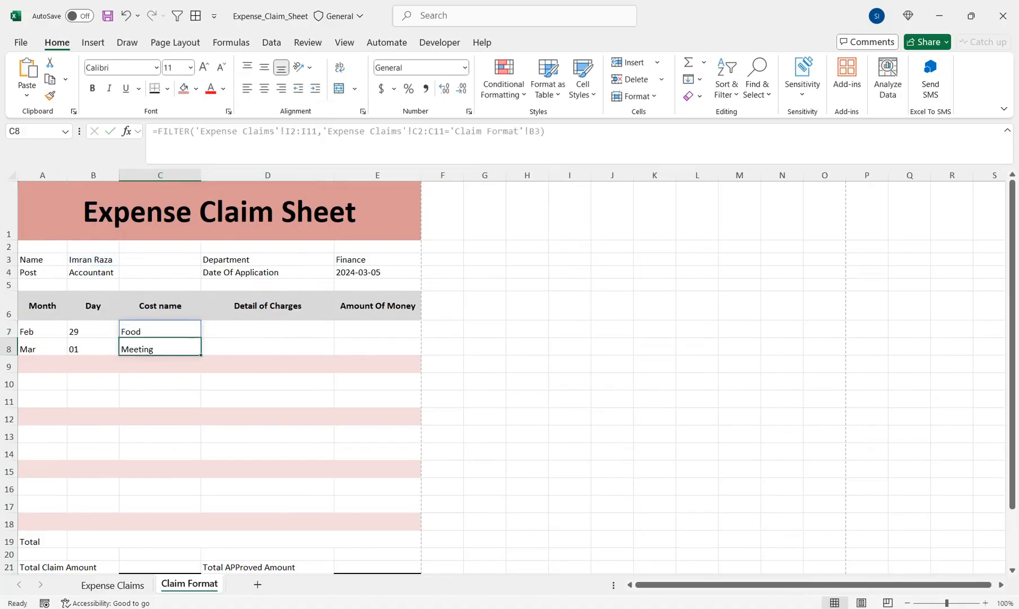
{"action": "left_click", "coordinate": [268, 332]}
{"action": "key", "text": "ctrl+v"}
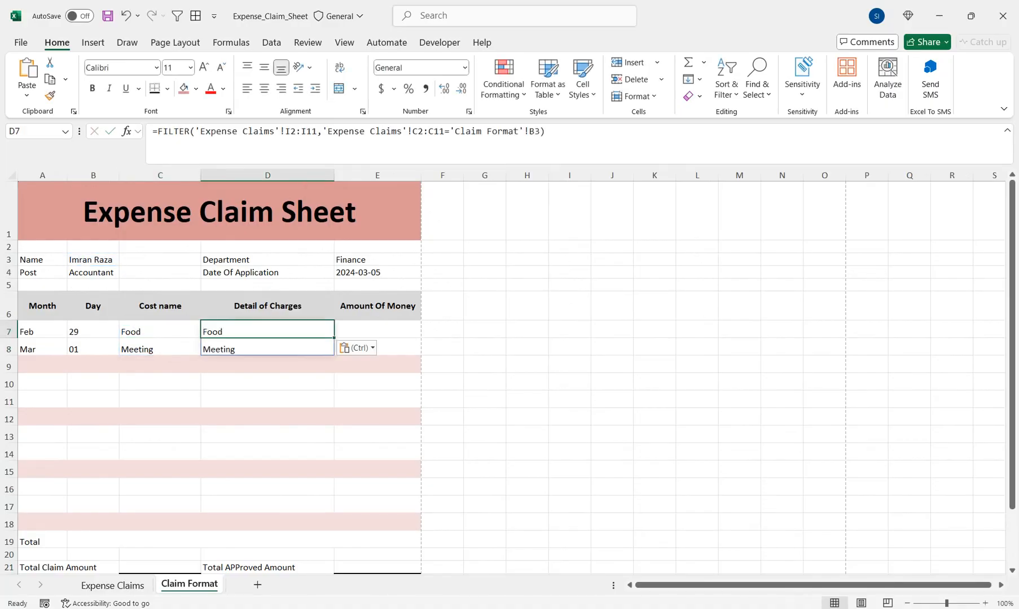
Step: Change the array range of the FILTER formula in D7 to 'Expense Claims'!J2:J11
{"action": "key", "text": "F2"}
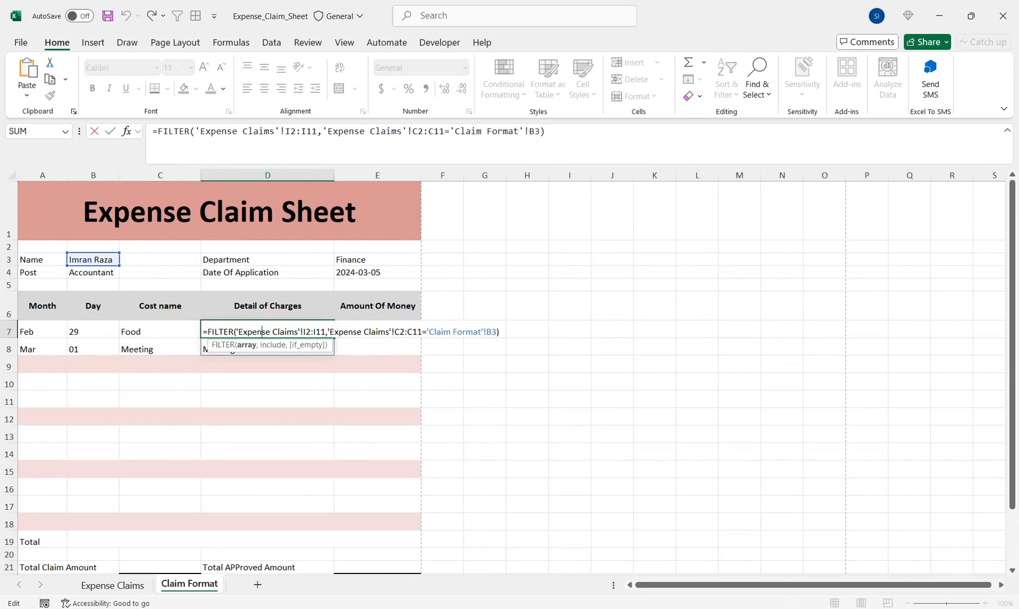
{"action": "left_click", "coordinate": [303, 332]}
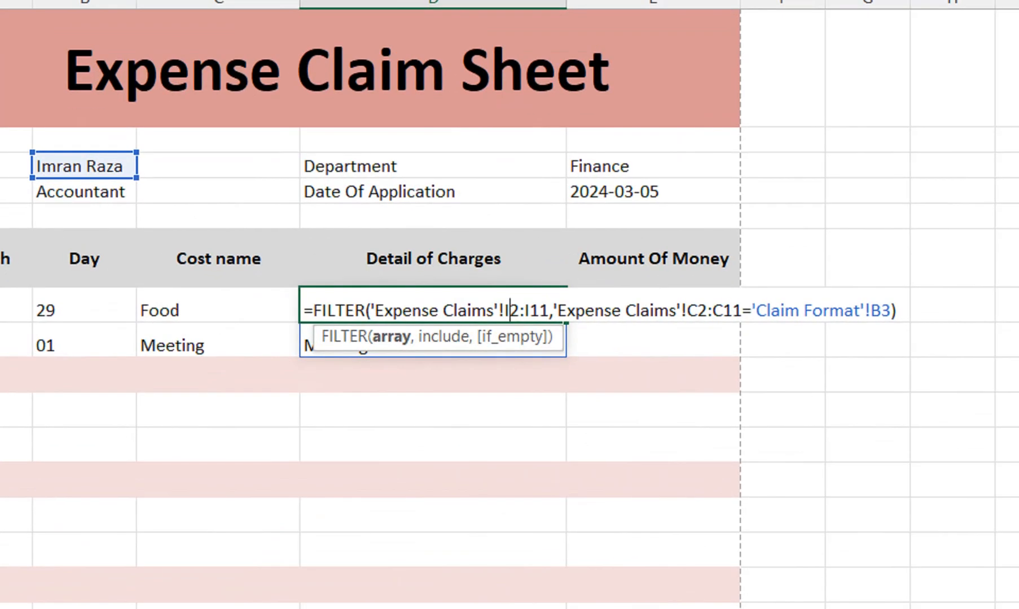
{"action": "type", "text": "j"}
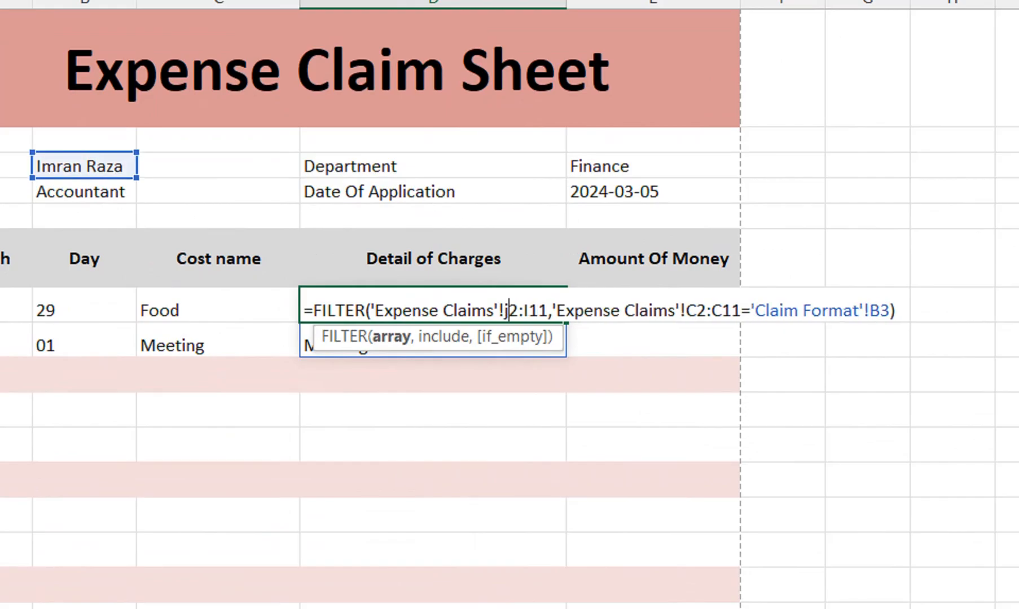
{"action": "left_click", "coordinate": [528, 310]}
{"action": "key", "text": "BackSpace"}
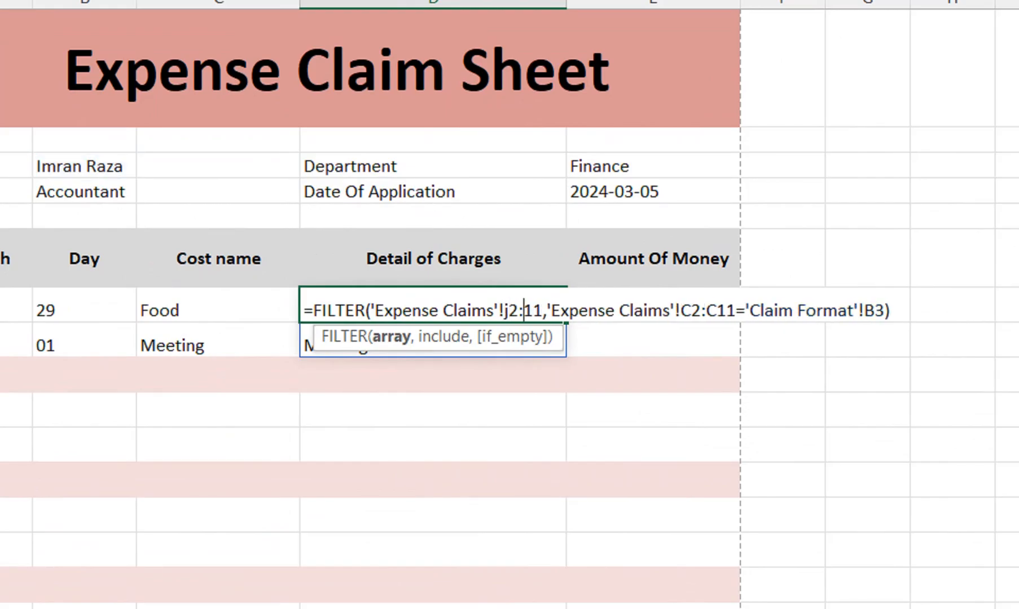
{"action": "type", "text": "j"}
{"action": "key", "text": "Return"}
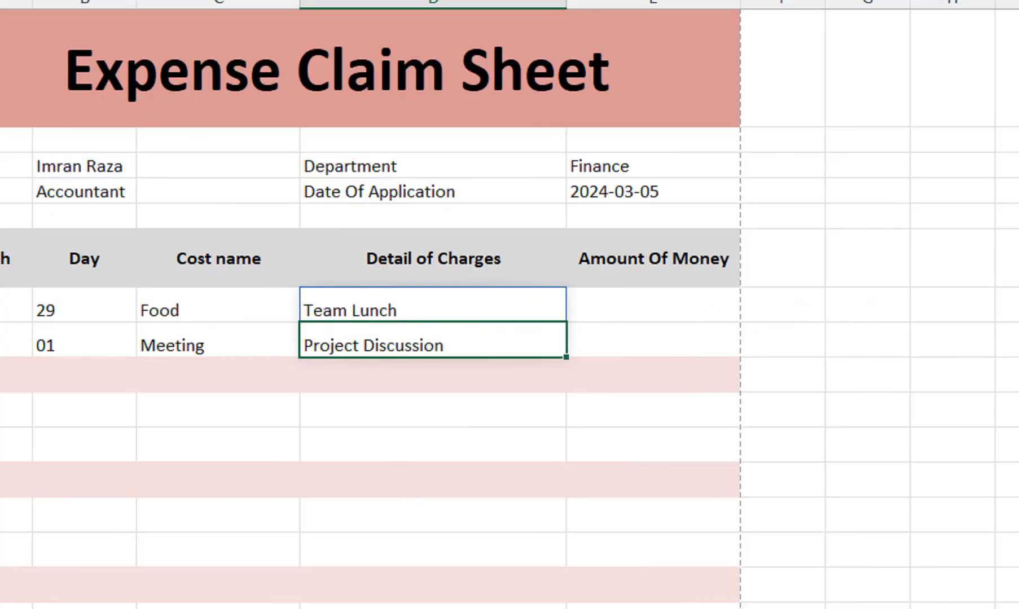
Step: Check the amount column on the Expense Claims sheet and paste the copied FILTER formula into E7 of Claim Format
{"action": "left_click", "coordinate": [653, 305]}
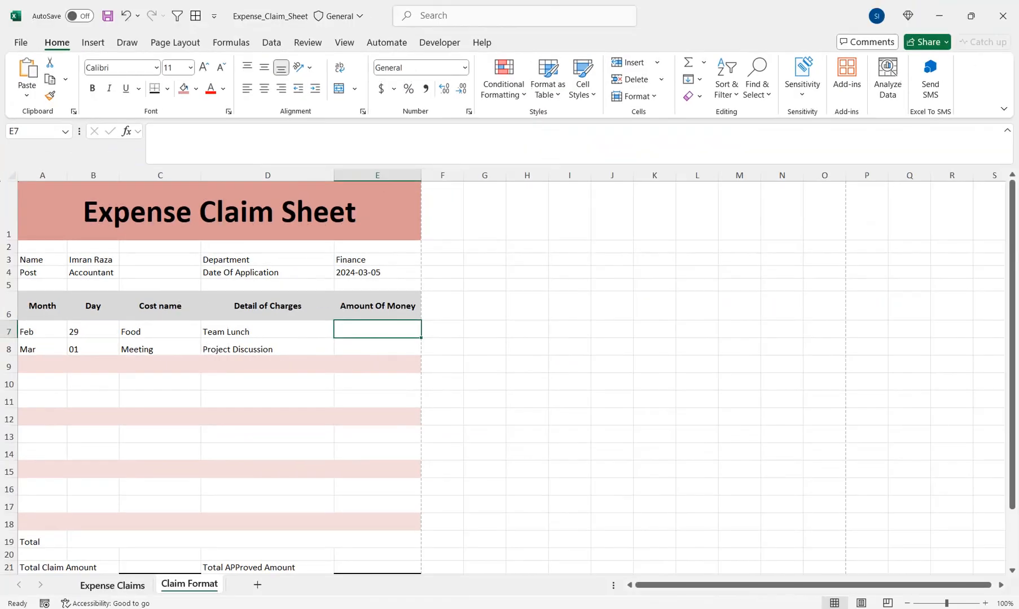
{"action": "key", "text": "ctrl+Page_Up"}
{"action": "left_click", "coordinate": [596, 226]}
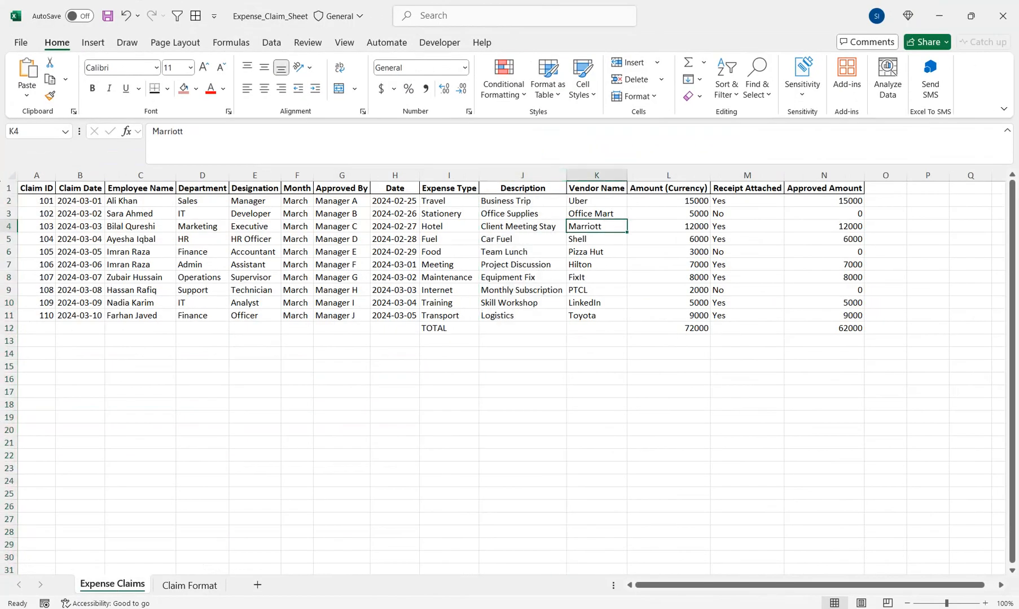
{"action": "key", "text": "ctrl+Page_Down"}
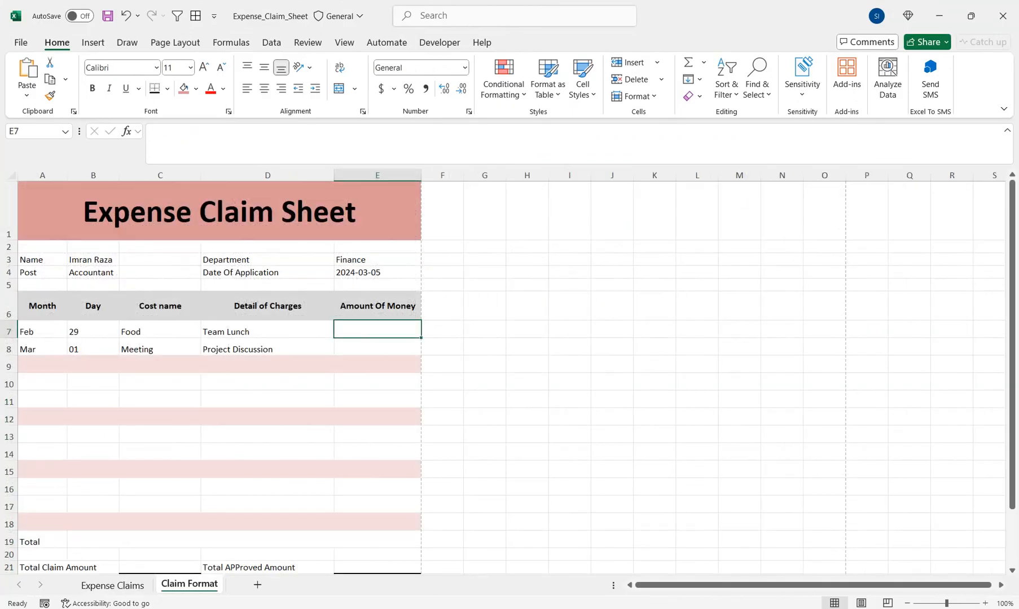
{"action": "key", "text": "ctrl+v"}
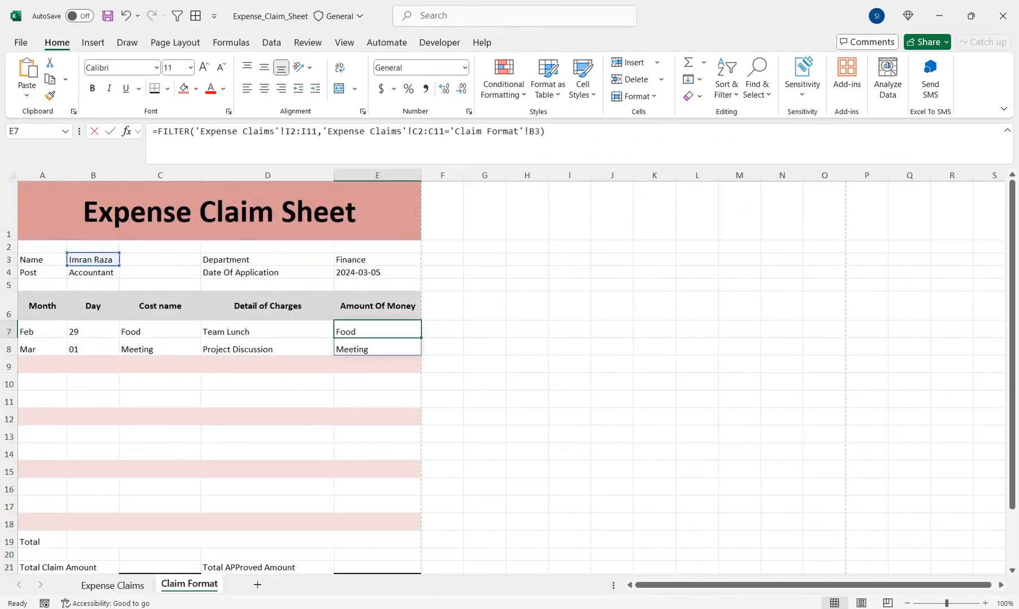
Step: Change the array range of the FILTER formula in E7 to 'Expense Claims'!L2:L11
{"action": "key", "text": "F2"}
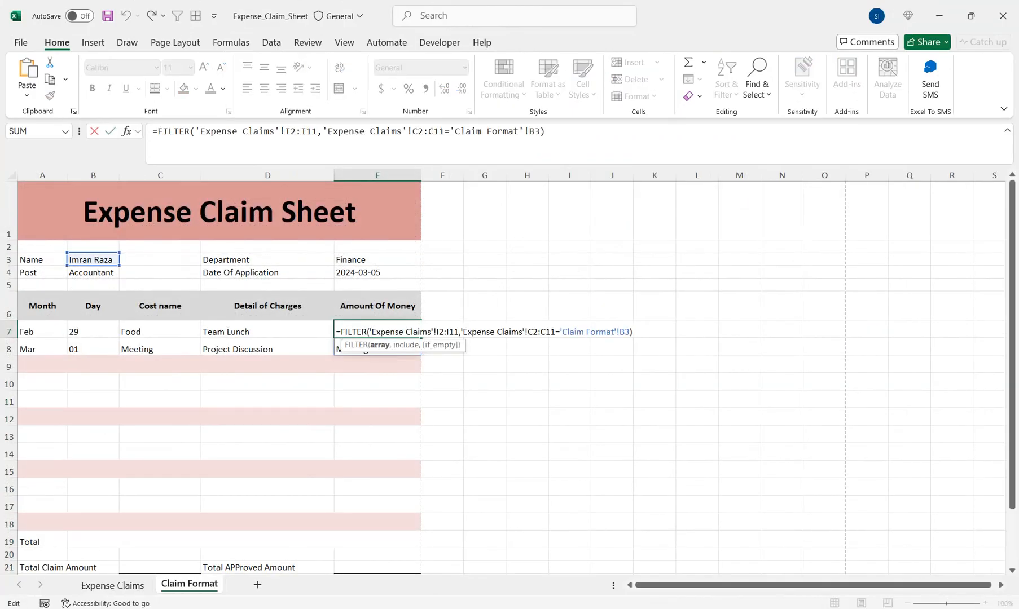
{"action": "key", "text": "BackSpace"}
{"action": "type", "text": "L"}
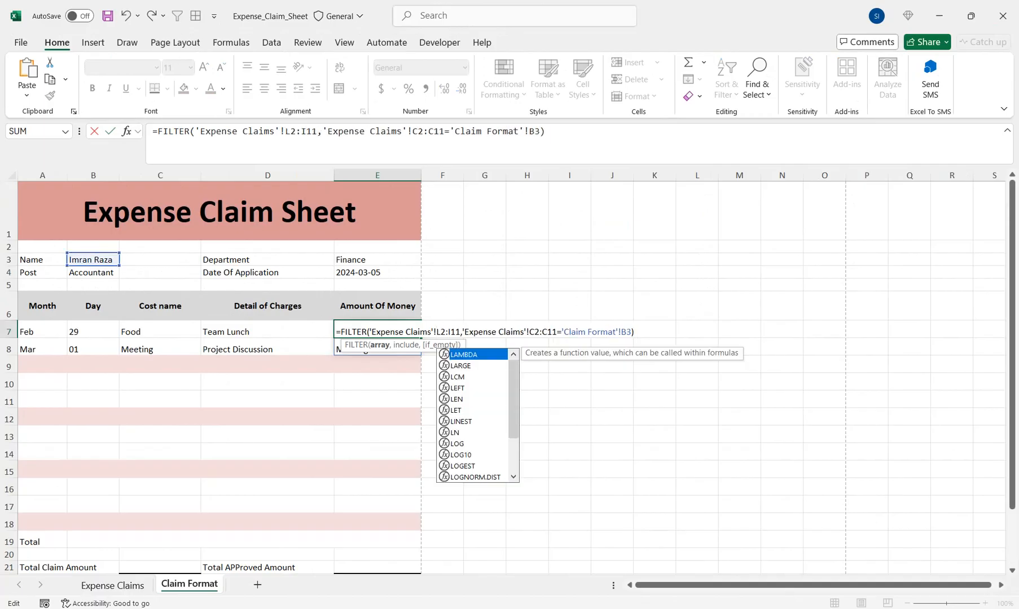
{"action": "key", "text": "Right"}
{"action": "key", "text": "Right"}
{"action": "key", "text": "Right"}
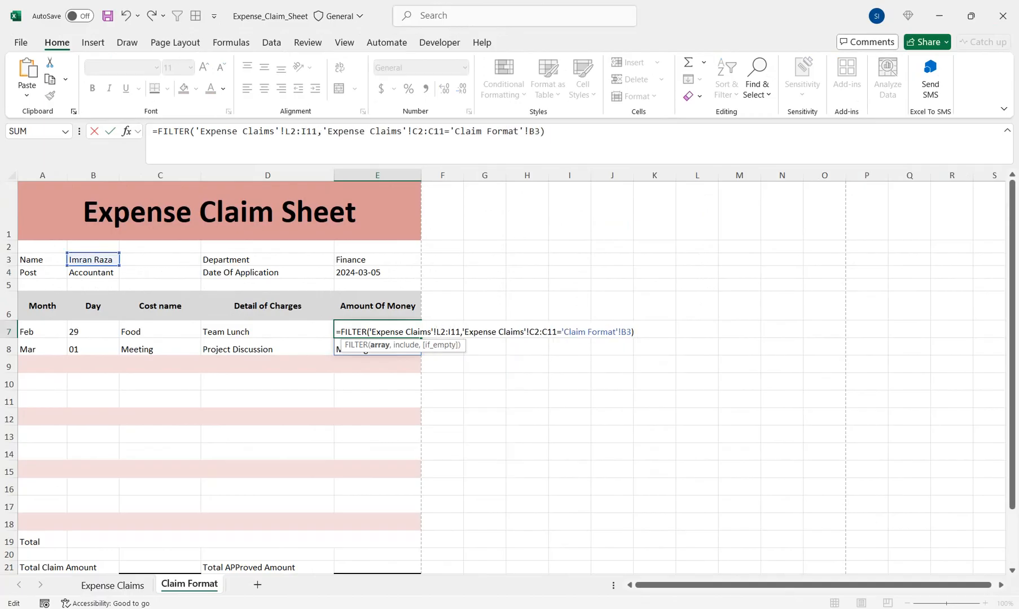
{"action": "key", "text": "BackSpace"}
{"action": "type", "text": "L"}
{"action": "key", "text": "Return"}
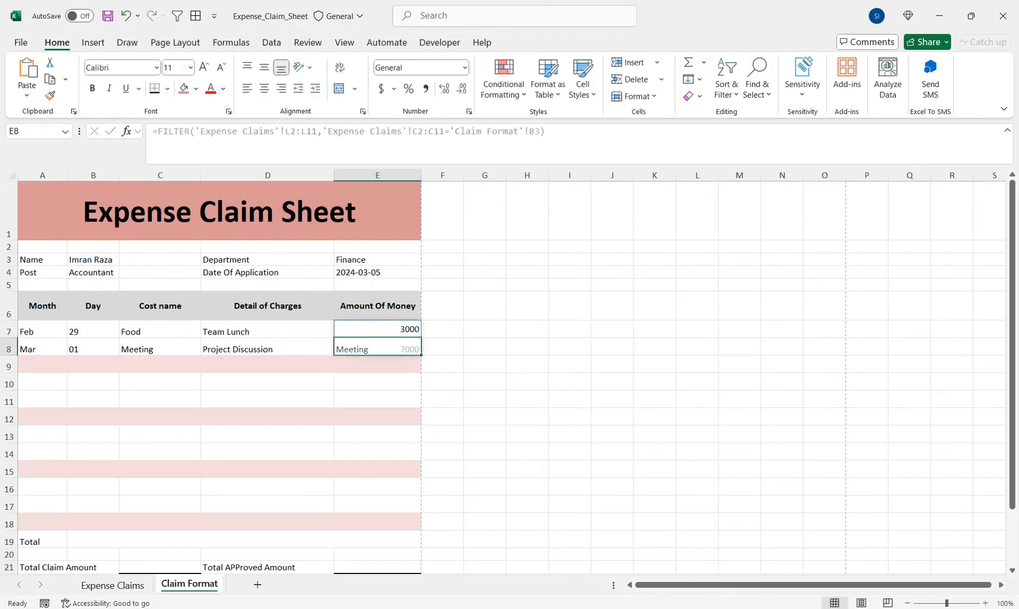
Step: Switch the applicant in B3 to the first name in the list to test the form's lookups
{"action": "key", "text": "Up"}
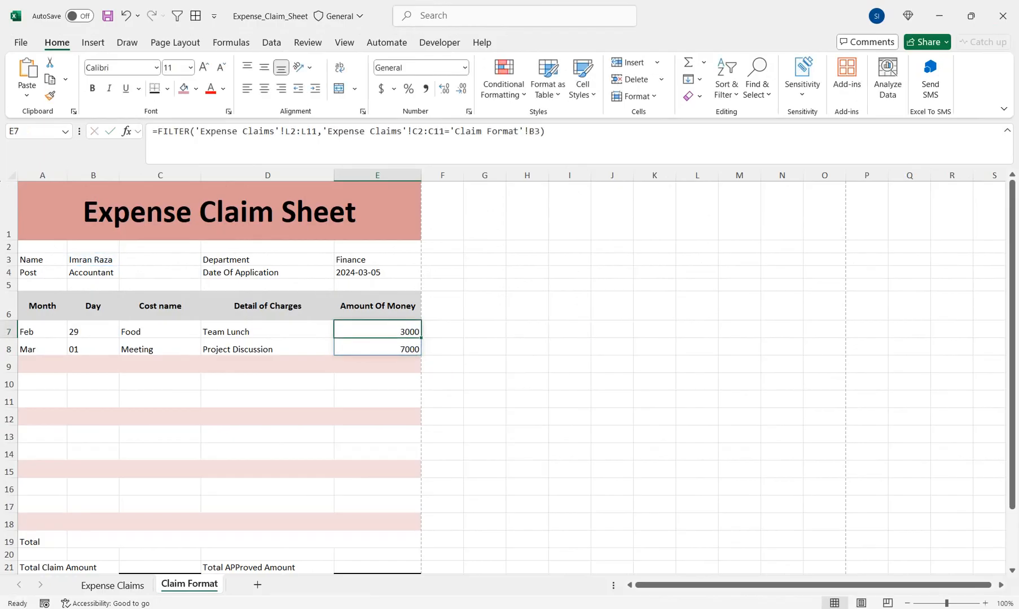
{"action": "left_click", "coordinate": [93, 260]}
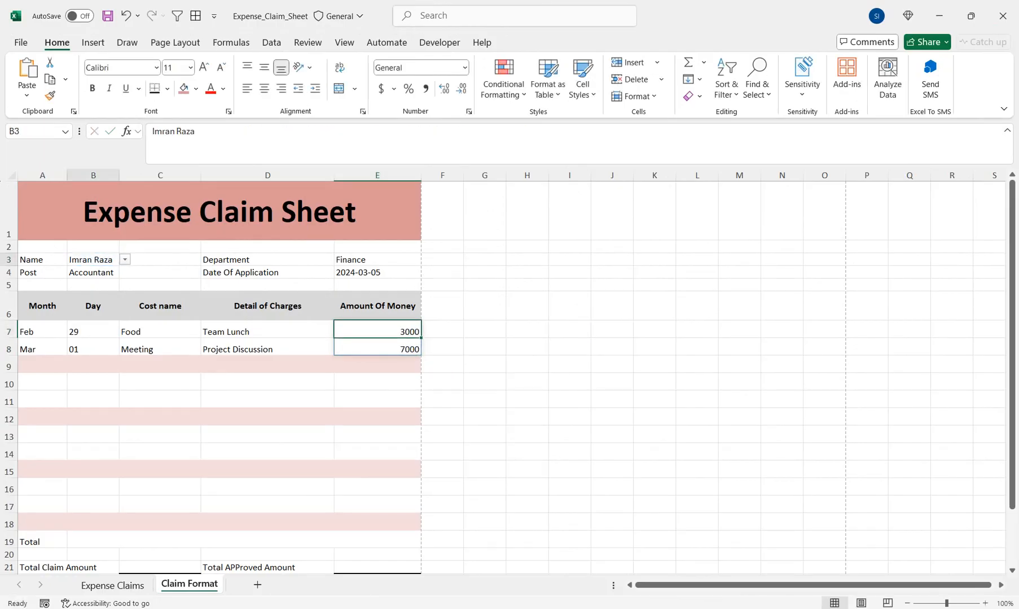
{"action": "left_click", "coordinate": [125, 261]}
{"action": "left_click", "coordinate": [90, 273]}
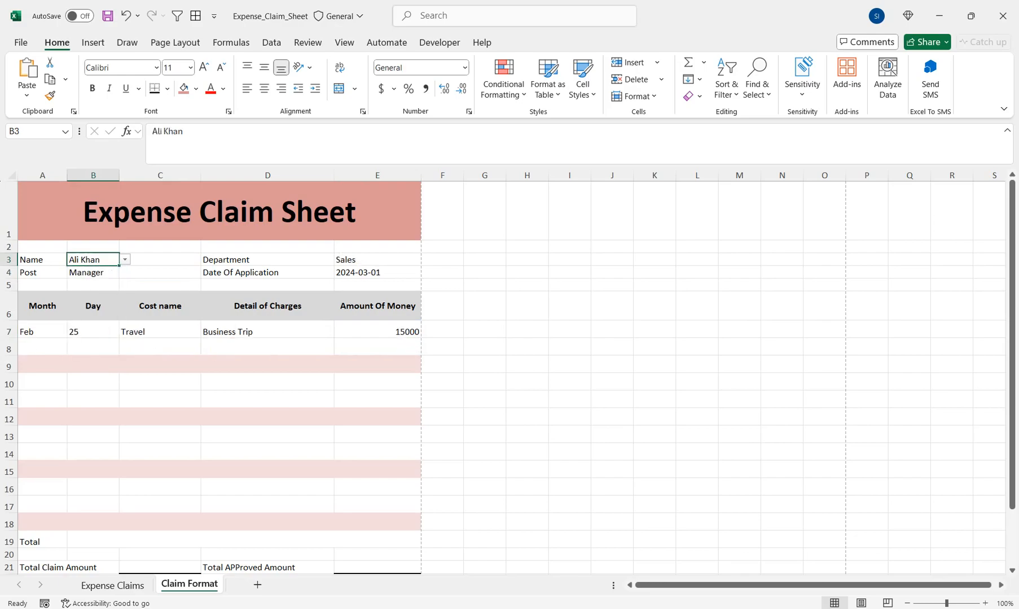
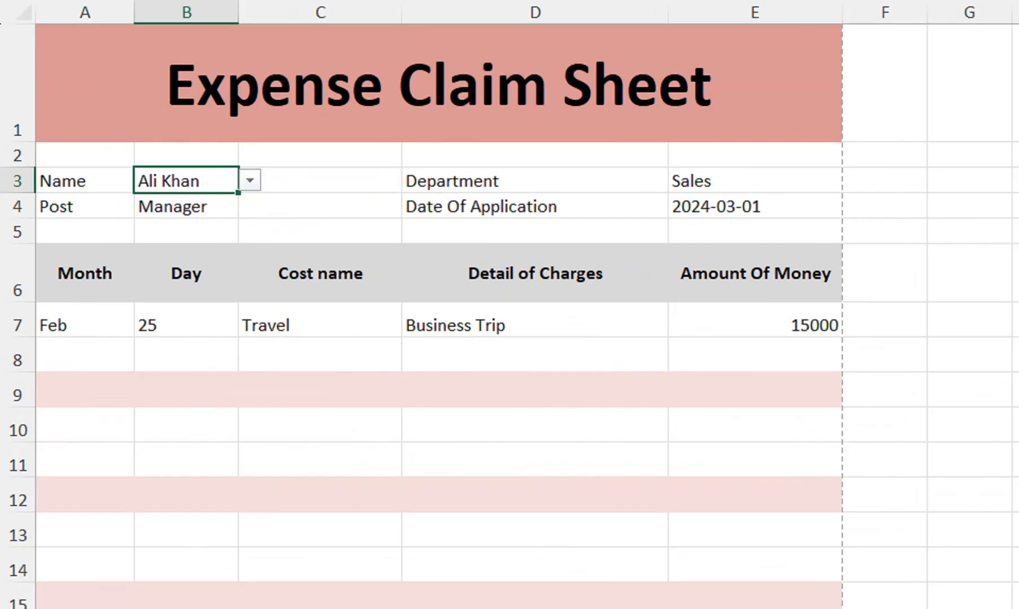
Step: Center the contents of the expense rows A7:E17 horizontally
{"action": "left_click_drag", "start_coordinate": [755, 320], "coordinate": [46, 505]}
{"action": "left_click", "coordinate": [264, 88]}
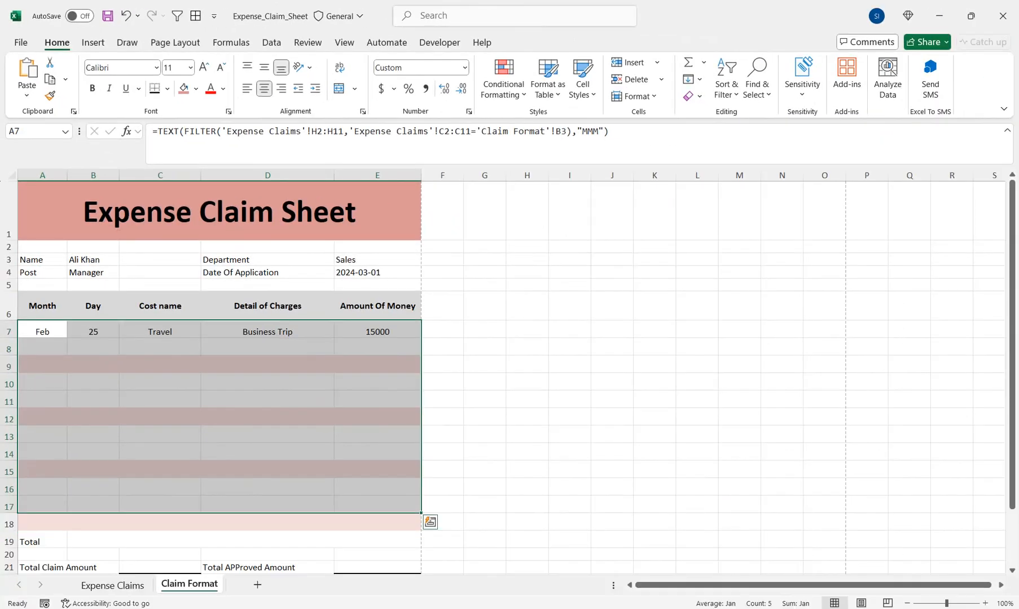
{"action": "left_click", "coordinate": [169, 494]}
{"action": "left_click", "coordinate": [169, 545]}
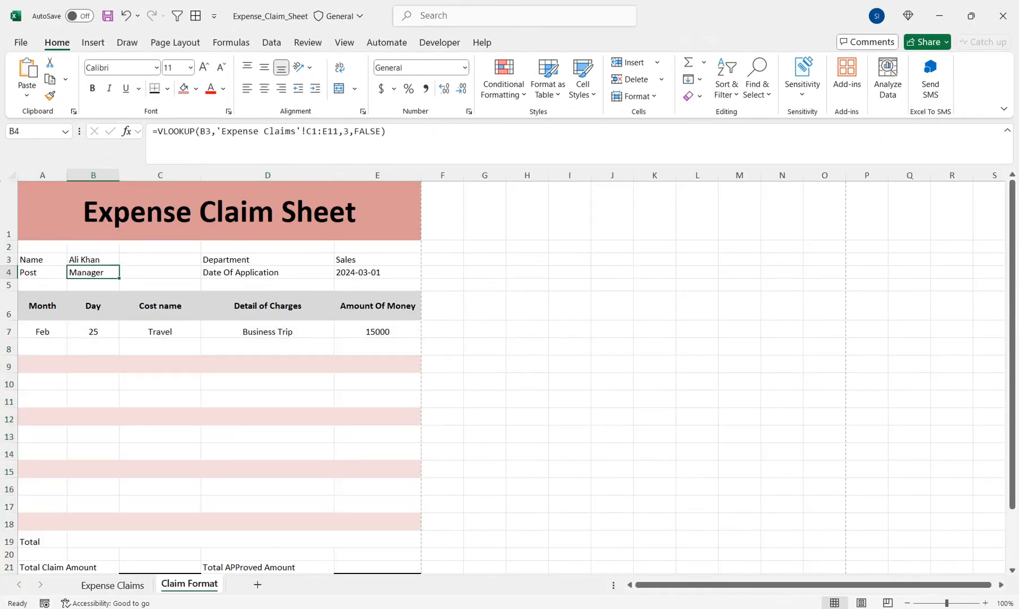
Step: Select the Operations supervisor's name in B3 to fill the form with that applicant's claim
{"action": "left_click", "coordinate": [93, 260]}
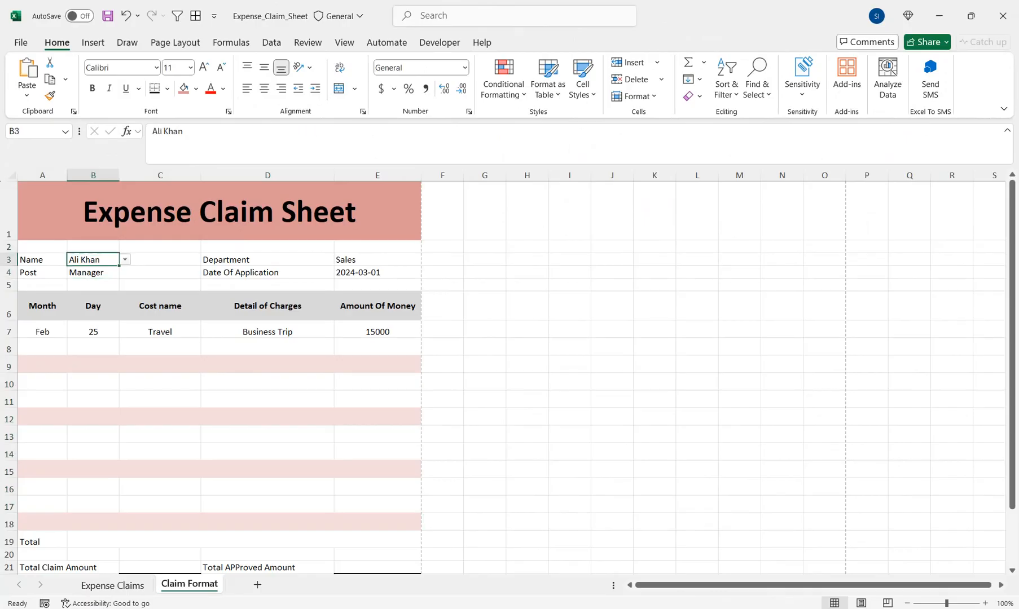
{"action": "left_click", "coordinate": [125, 260]}
{"action": "left_click", "coordinate": [95, 329]}
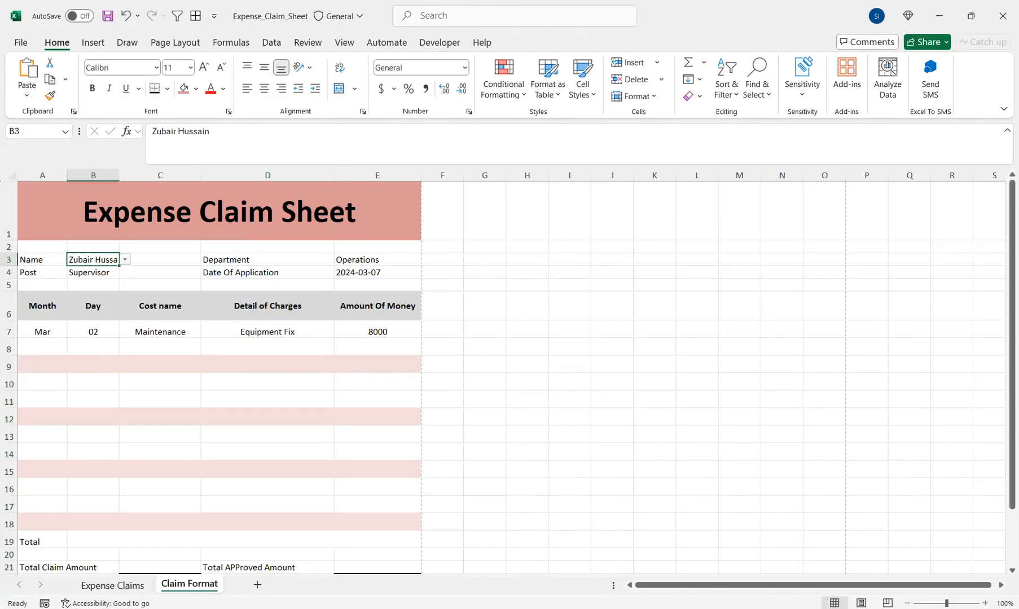
Step: Enter =SUM(E7:E17) in the merged Total cell B19 to add up the Amount Of Money column
{"action": "left_click_drag", "start_coordinate": [1012, 275], "coordinate": [1012, 311]}
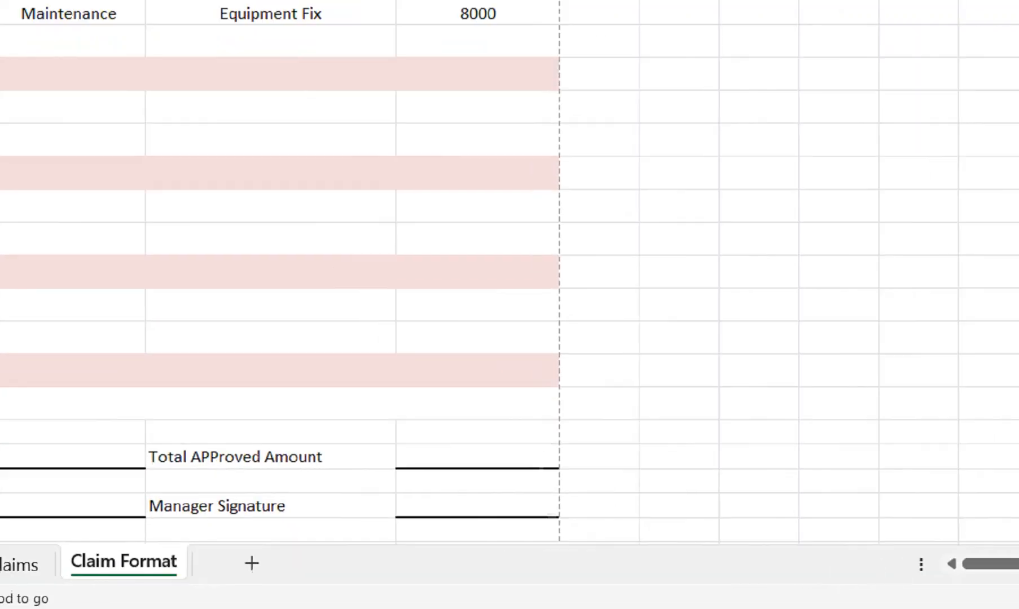
{"action": "left_click", "coordinate": [271, 403]}
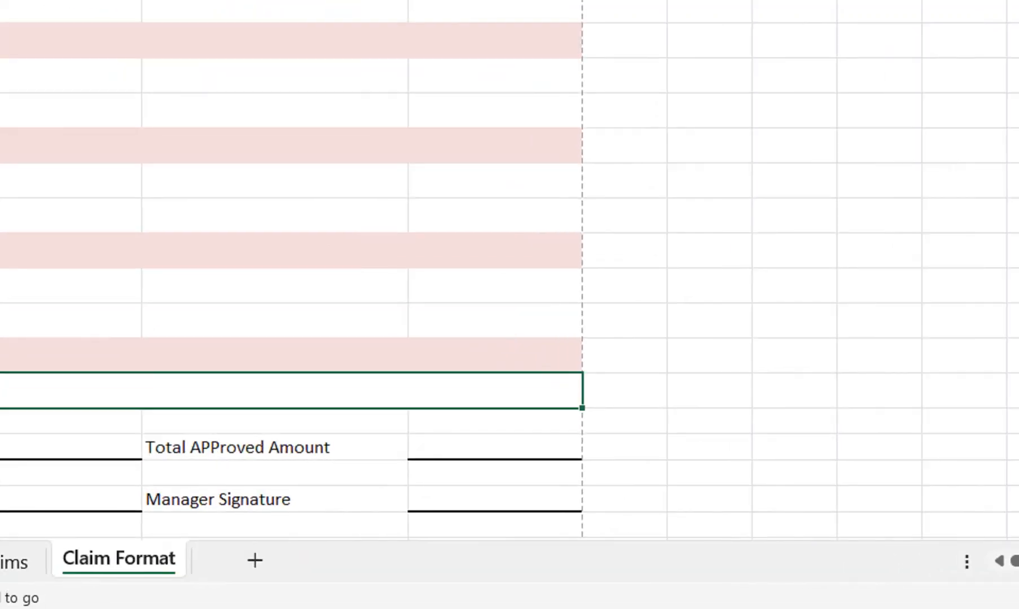
{"action": "type", "text": "=sum("}
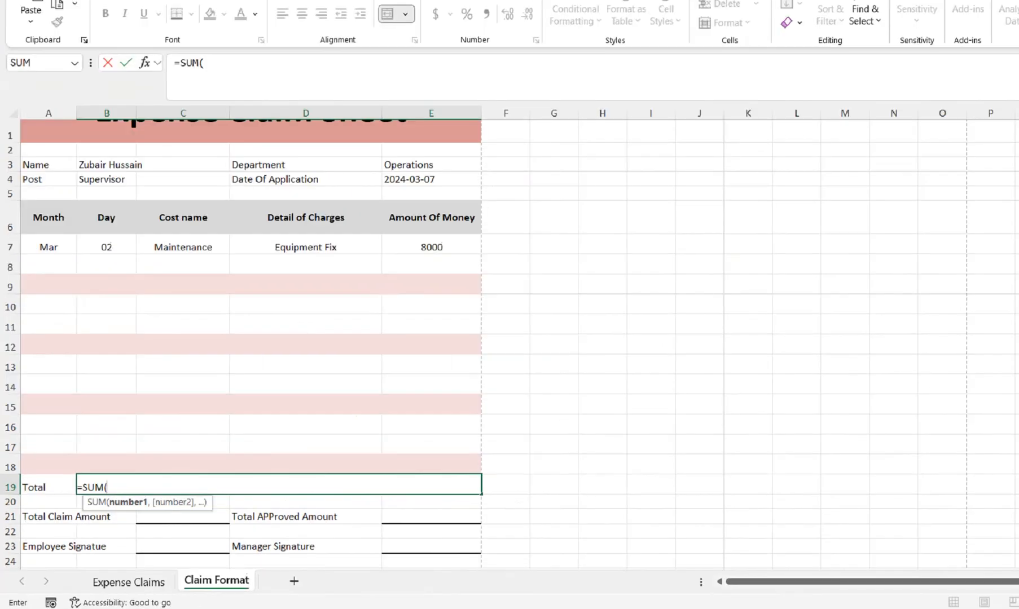
{"action": "left_click_drag", "start_coordinate": [431, 247], "coordinate": [438, 448]}
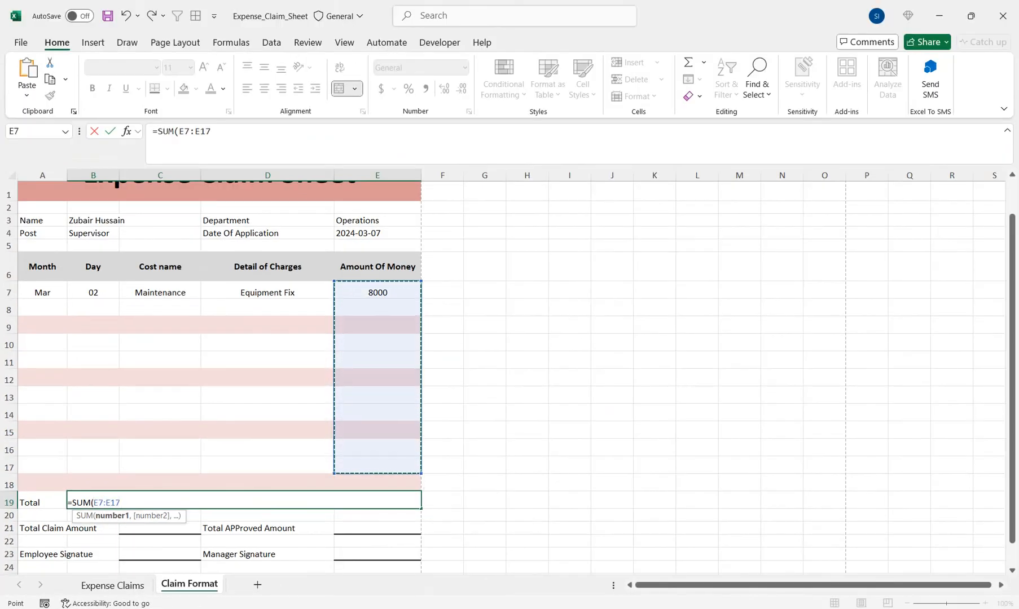
{"action": "type", "text": ")"}
{"action": "key", "text": "Return"}
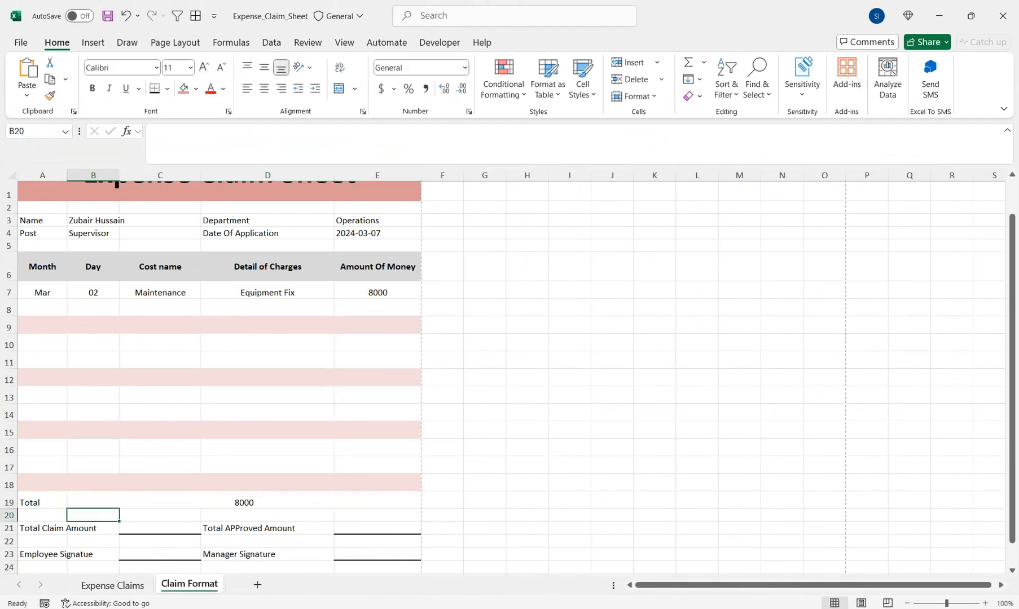
Step: Enlarge the font of the total value in B19 by two size increments
{"action": "key", "text": "Up"}
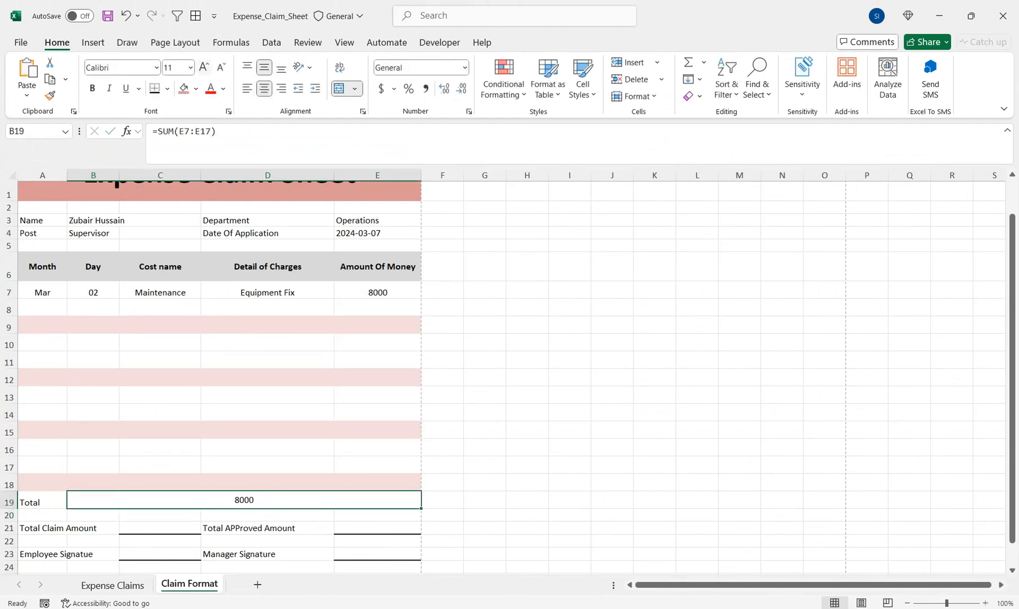
{"action": "left_click", "coordinate": [204, 67]}
{"action": "left_click", "coordinate": [205, 67]}
{"action": "left_click", "coordinate": [267, 326]}
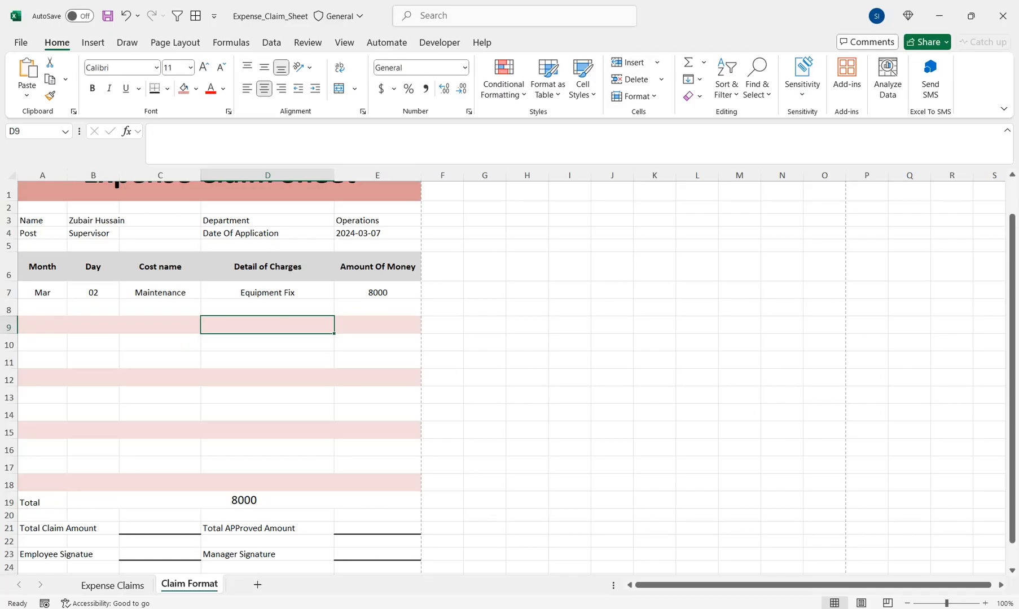
Step: Remove the borders from C21 and E21 beside the Total Claim Amount and Total APProved Amount labels
{"action": "left_click", "coordinate": [160, 529]}
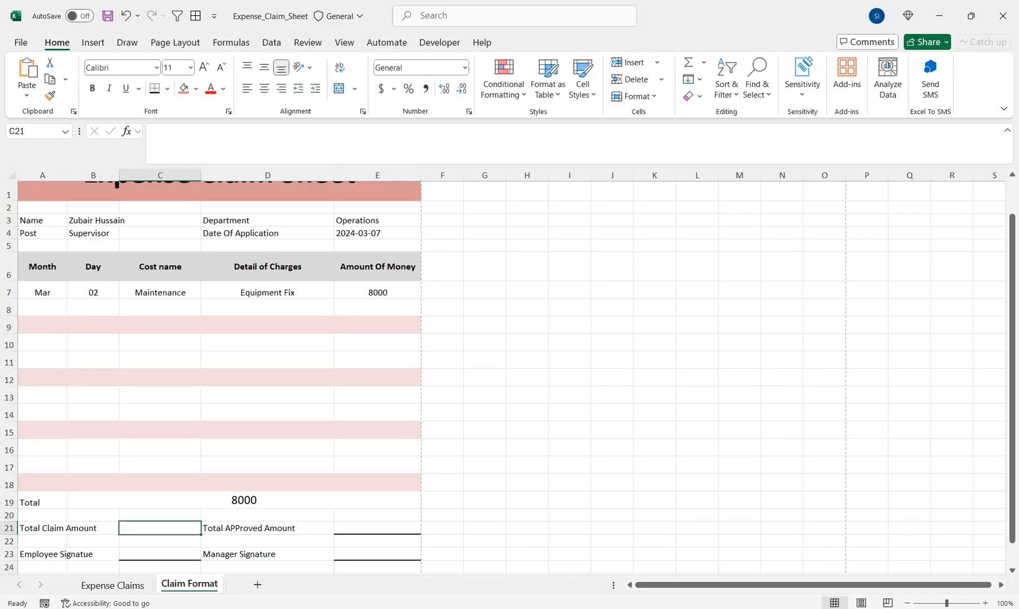
{"action": "left_click", "coordinate": [377, 529]}
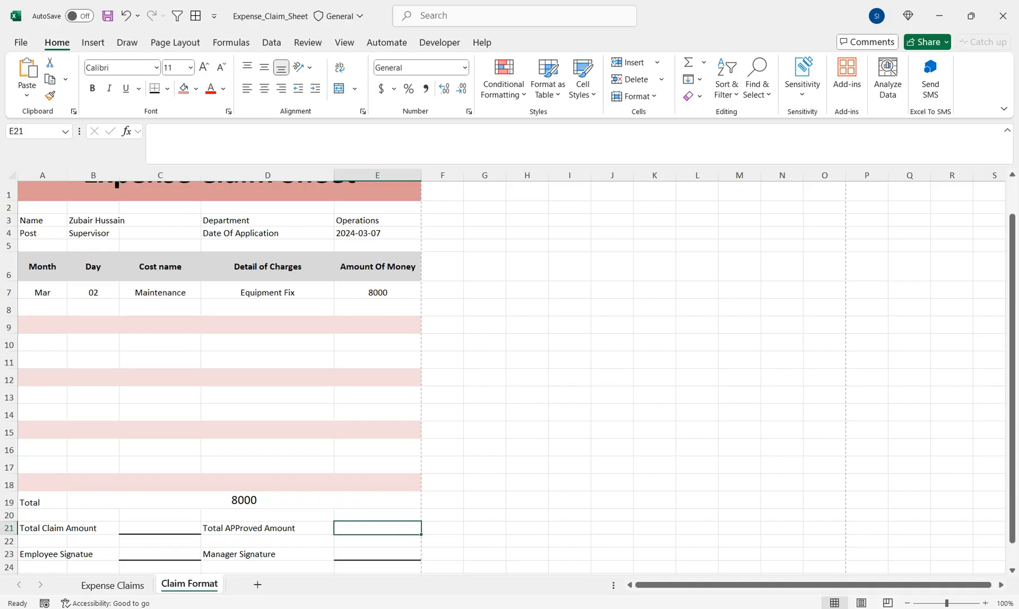
{"action": "left_click", "coordinate": [160, 529], "text": "ctrl"}
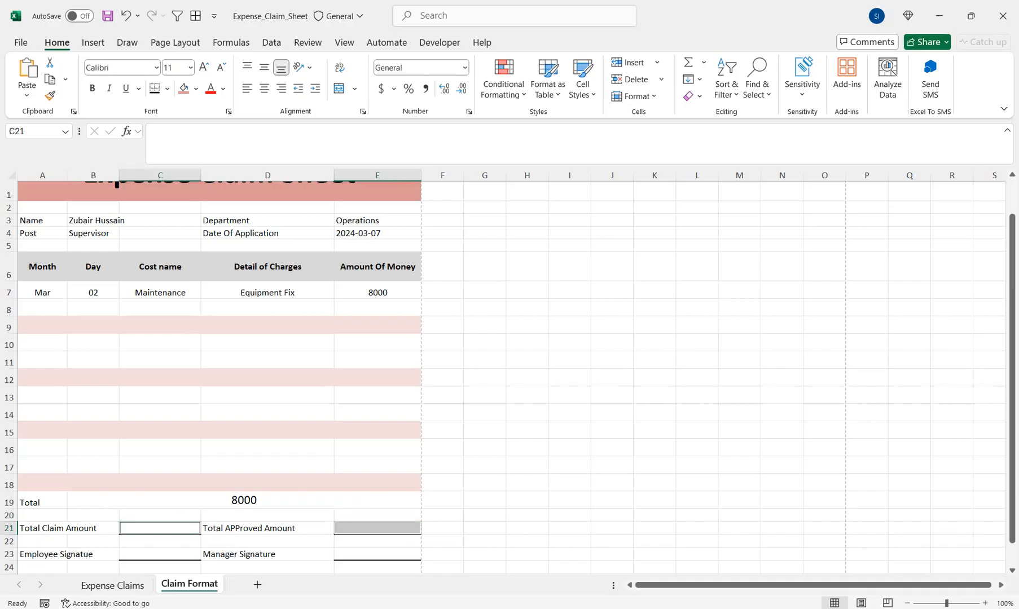
{"action": "left_click", "coordinate": [167, 88]}
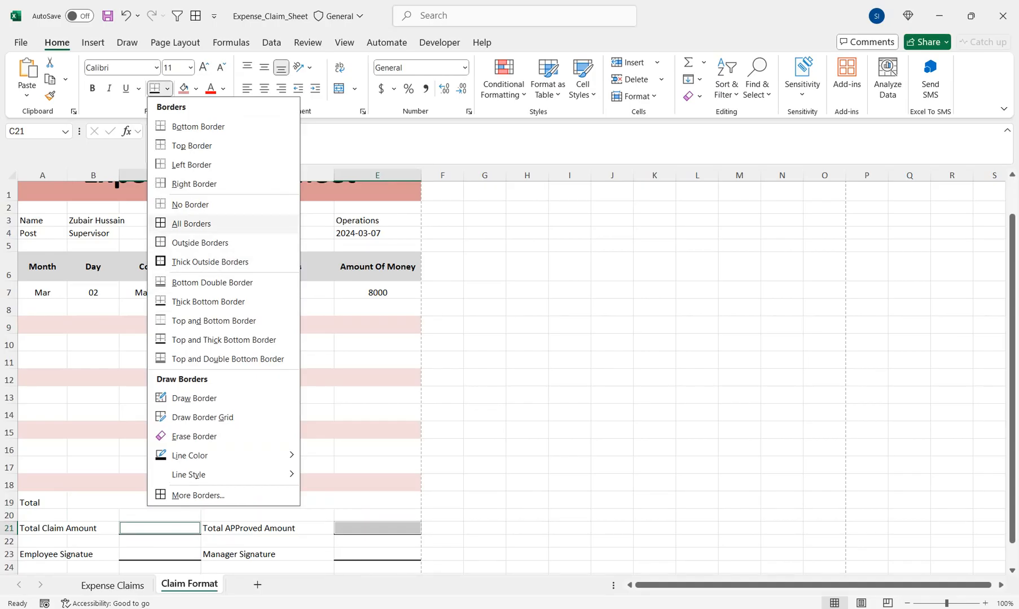
{"action": "left_click", "coordinate": [194, 204]}
Step: Merge and center A20:B21, D20:D21, C20:C21 and E20:E21 as four separate cells
{"action": "left_click_drag", "start_coordinate": [161, 515], "coordinate": [160, 529]}
{"action": "left_click_drag", "start_coordinate": [42, 515], "coordinate": [93, 528]}
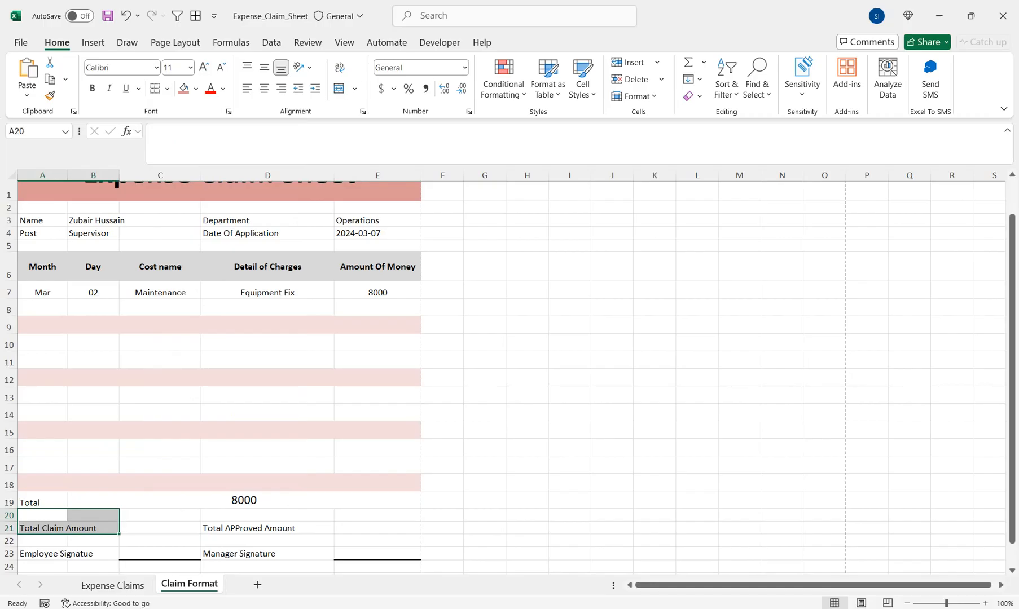
{"action": "left_click", "coordinate": [339, 88]}
{"action": "left_click_drag", "start_coordinate": [267, 515], "coordinate": [268, 528]}
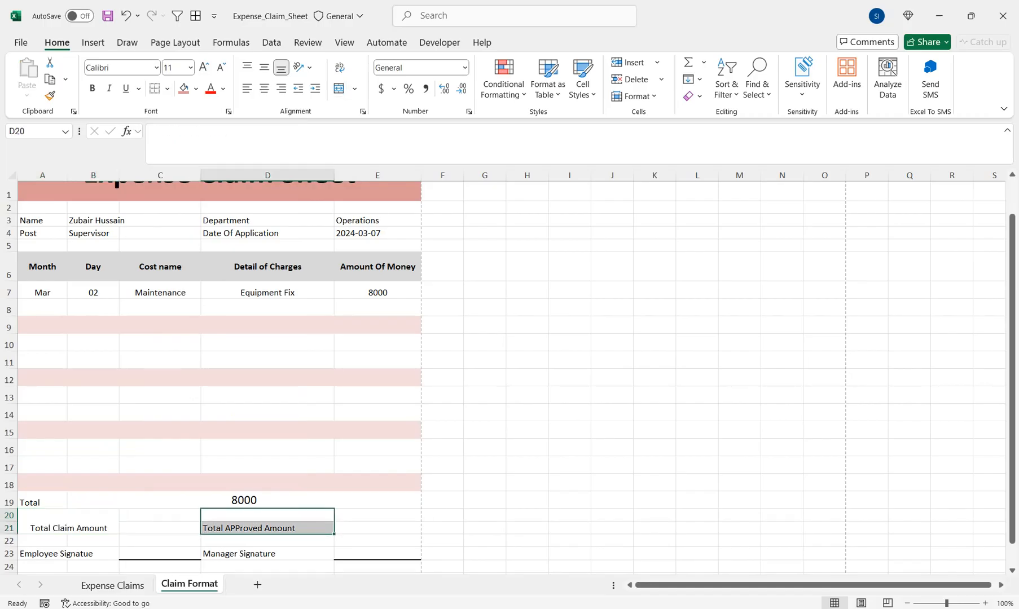
{"action": "left_click", "coordinate": [338, 88]}
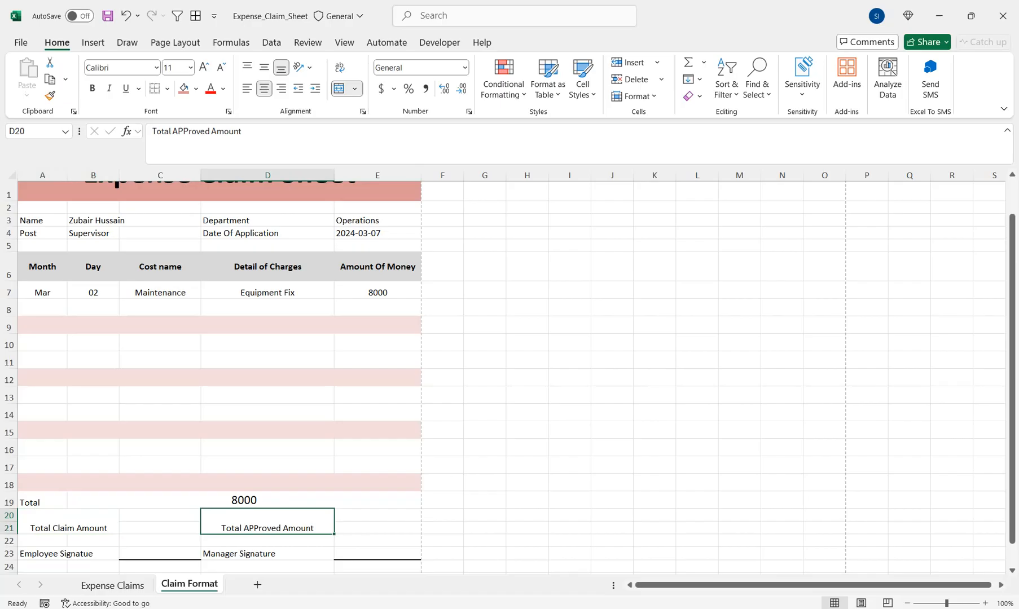
{"action": "left_click_drag", "start_coordinate": [160, 515], "coordinate": [160, 528]}
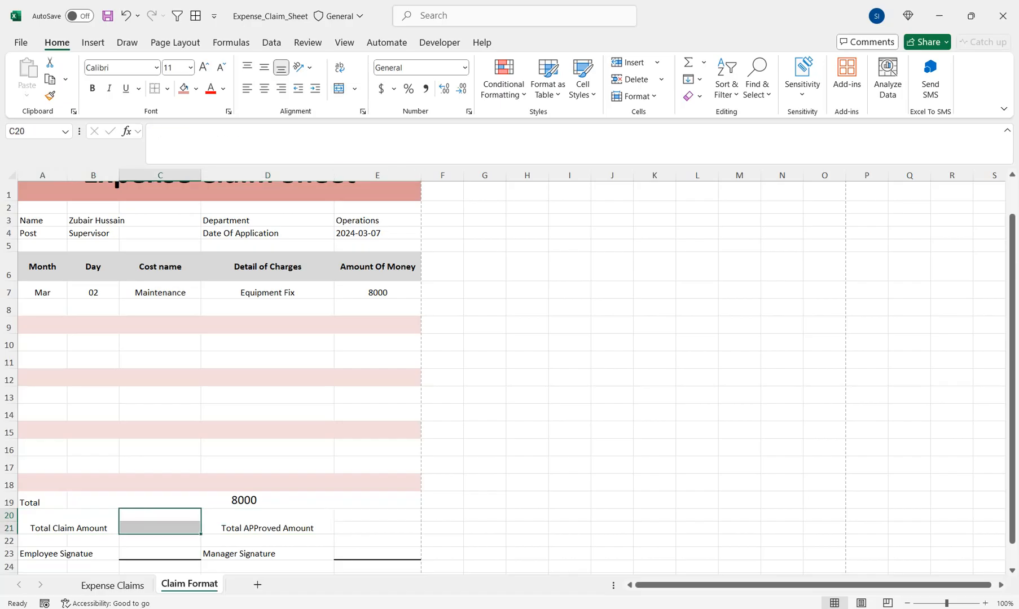
{"action": "left_click", "coordinate": [339, 88]}
{"action": "left_click_drag", "start_coordinate": [378, 515], "coordinate": [377, 528]}
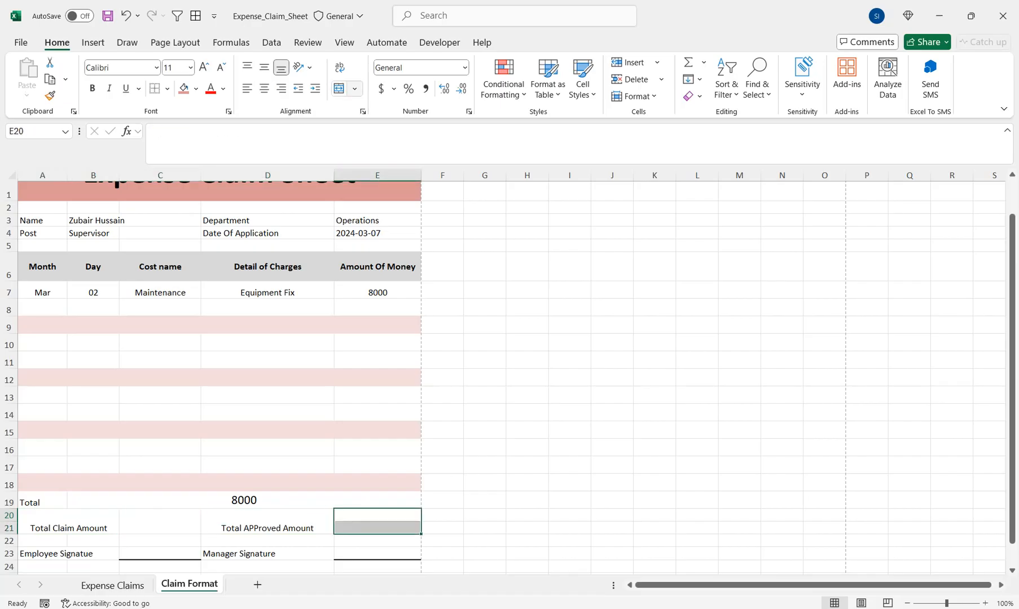
{"action": "left_click", "coordinate": [339, 88]}
Step: Middle-align the merged cells of rows 20 and 21 vertically and left-align them horizontally
{"action": "left_click", "coordinate": [268, 521], "text": "ctrl"}
{"action": "left_click", "coordinate": [160, 521], "text": "ctrl"}
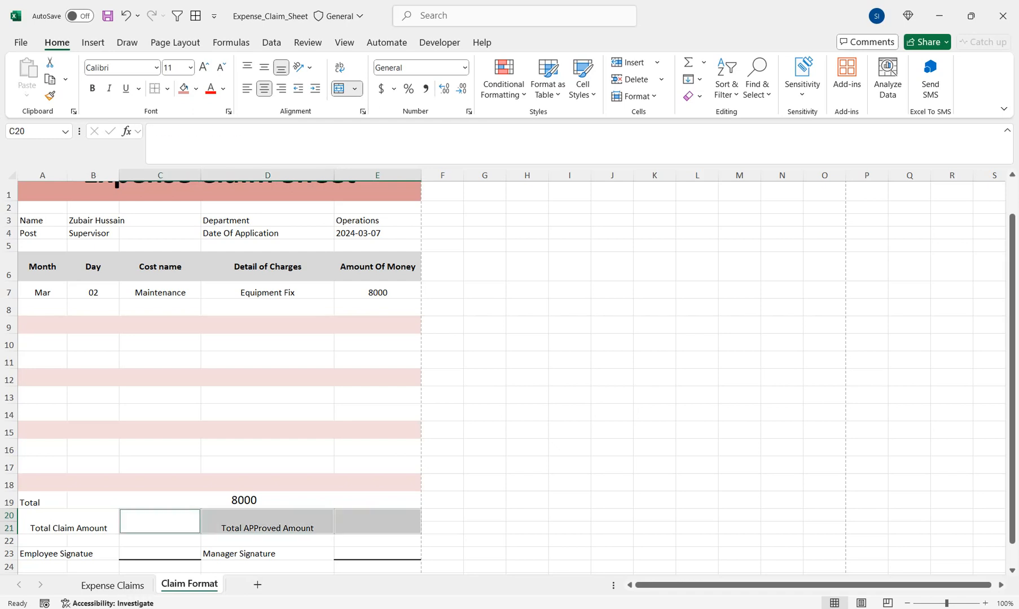
{"action": "left_click", "coordinate": [68, 522], "text": "ctrl"}
{"action": "left_click", "coordinate": [264, 67]}
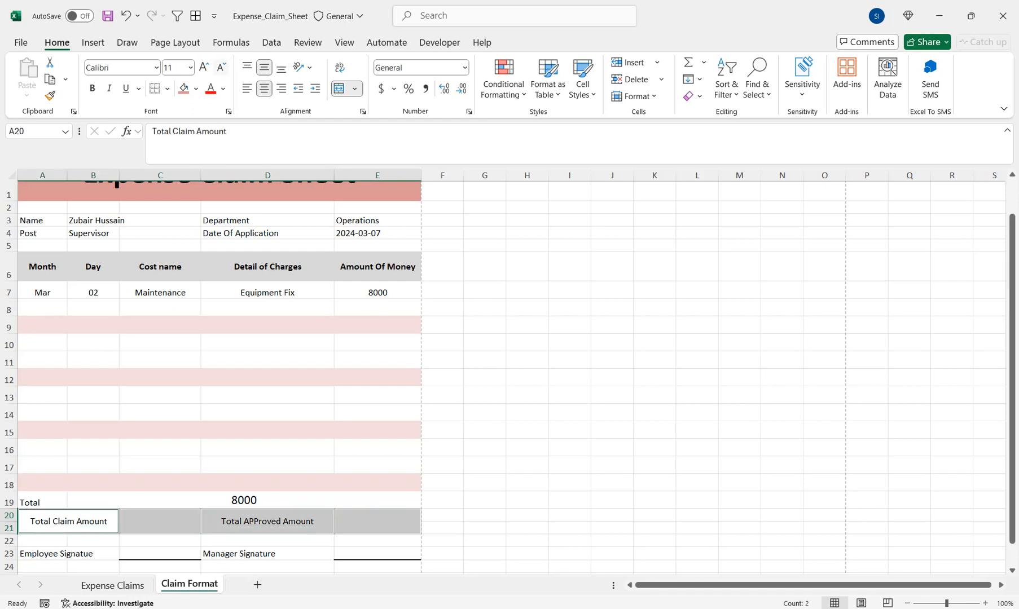
{"action": "left_click", "coordinate": [246, 88]}
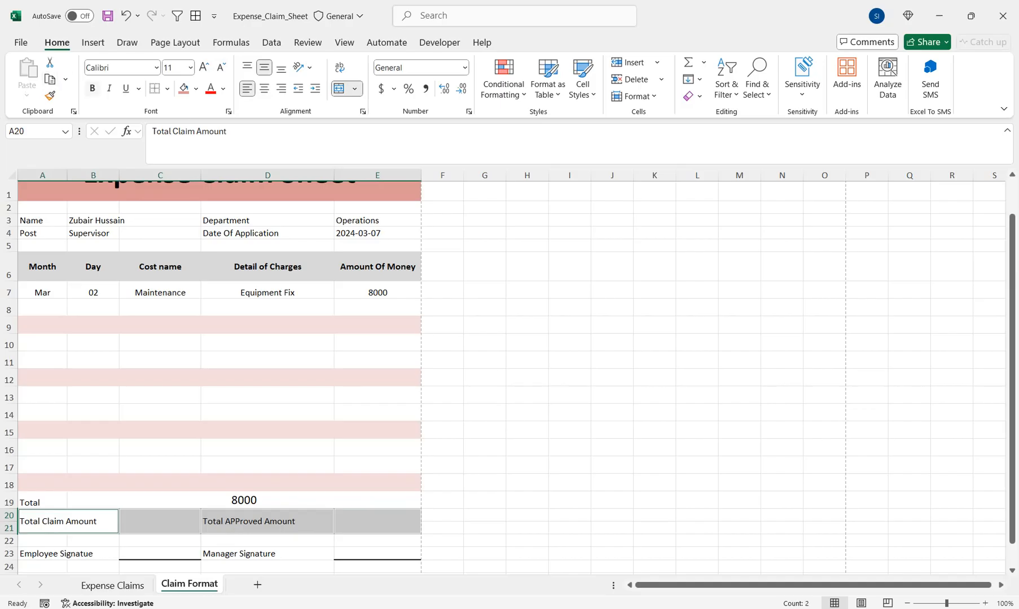
Step: Make the merged cells in rows 20–21 and the signature and approval labels in rows 23 and 25 bold at font size 12
{"action": "left_click", "coordinate": [268, 554], "text": "ctrl"}
{"action": "left_click", "coordinate": [93, 554], "text": "ctrl"}
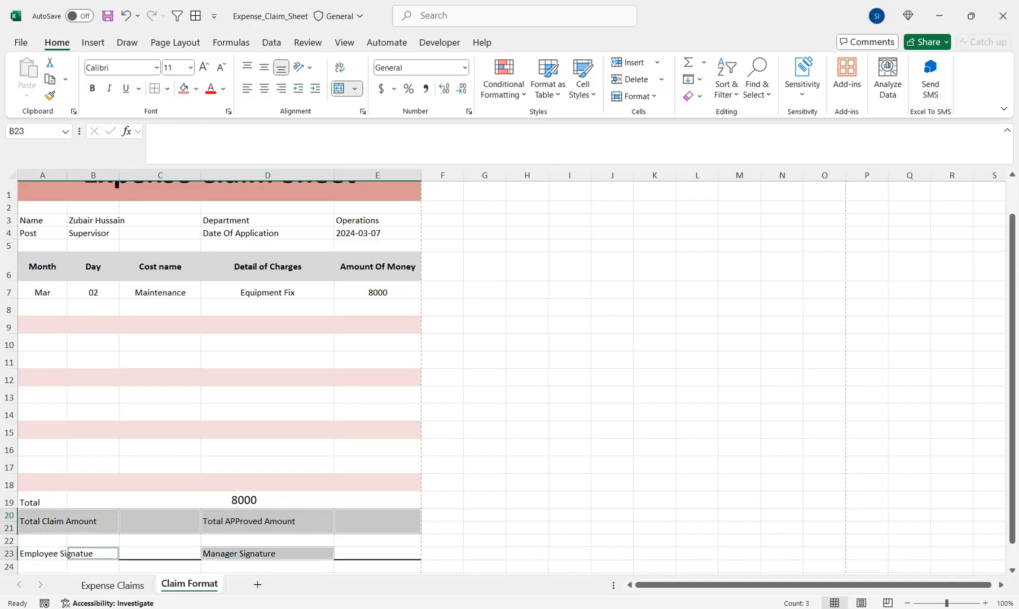
{"action": "left_click_drag", "start_coordinate": [1012, 313], "coordinate": [1012, 335]}
{"action": "left_click", "coordinate": [268, 555], "text": "ctrl"}
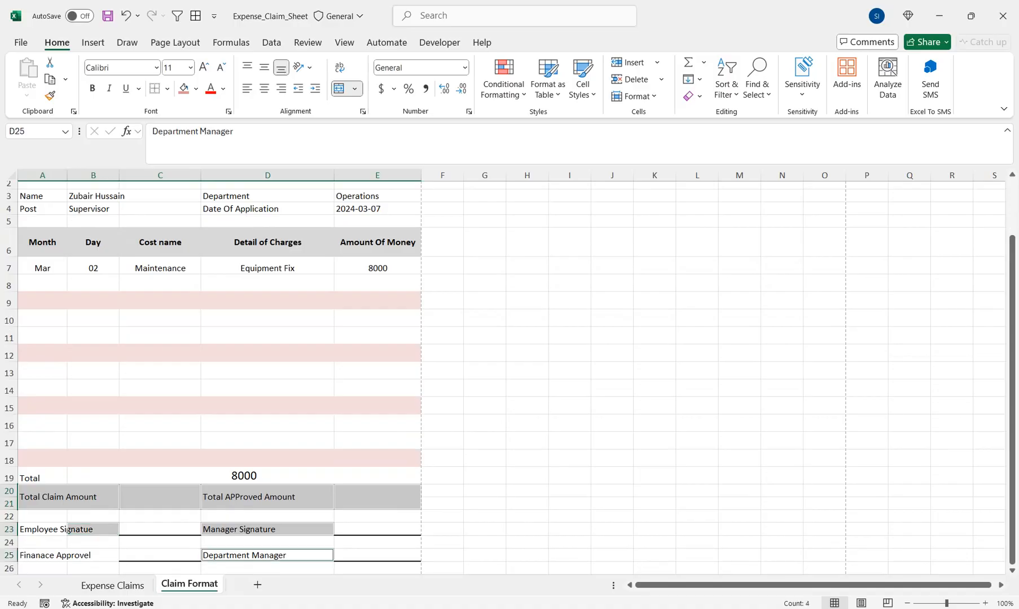
{"action": "left_click", "coordinate": [42, 555], "text": "ctrl"}
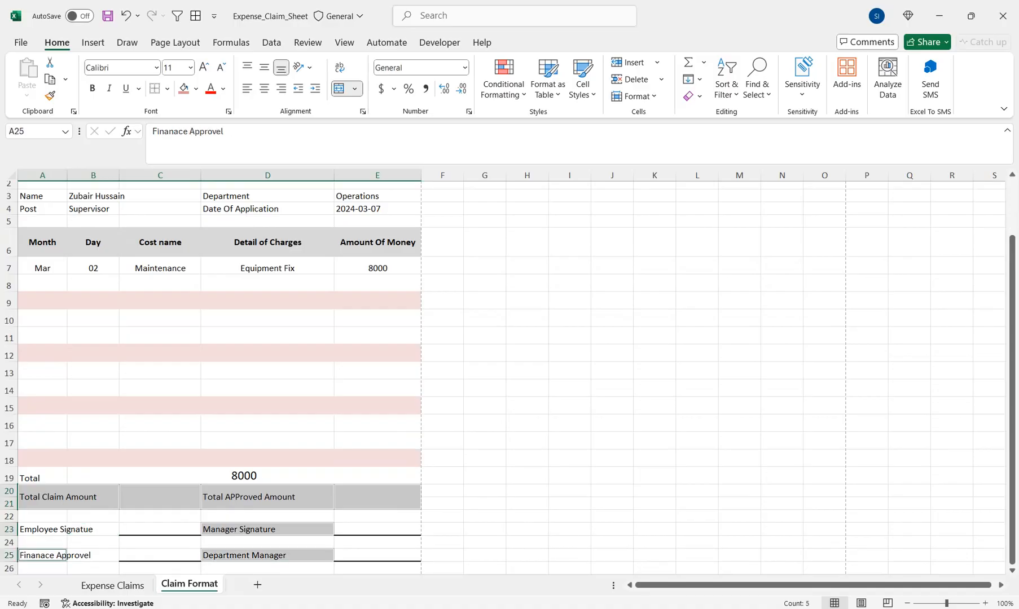
{"action": "left_click", "coordinate": [66, 529], "text": "ctrl"}
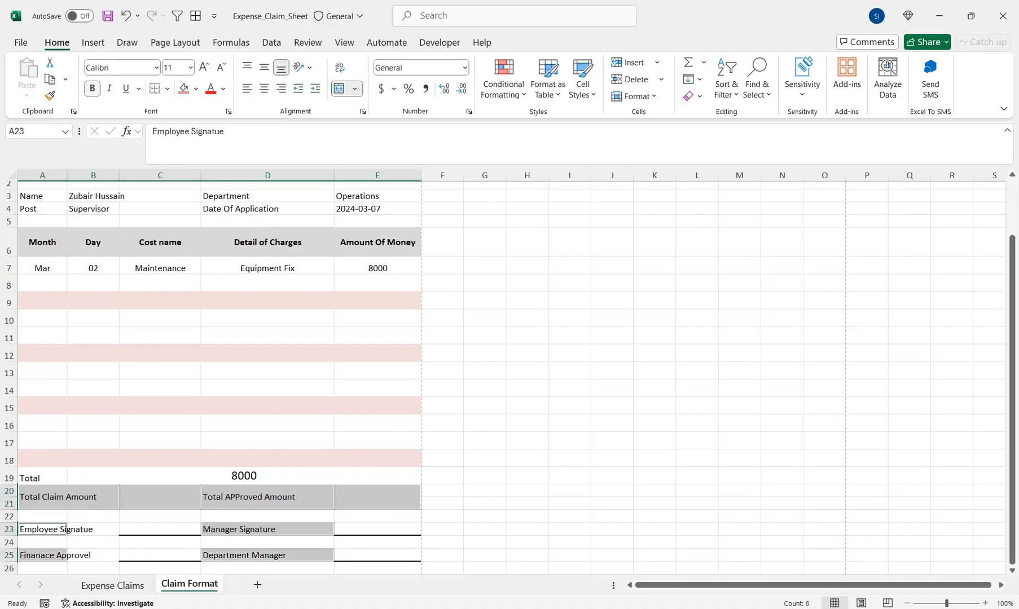
{"action": "left_click", "coordinate": [92, 88]}
{"action": "left_click", "coordinate": [203, 67]}
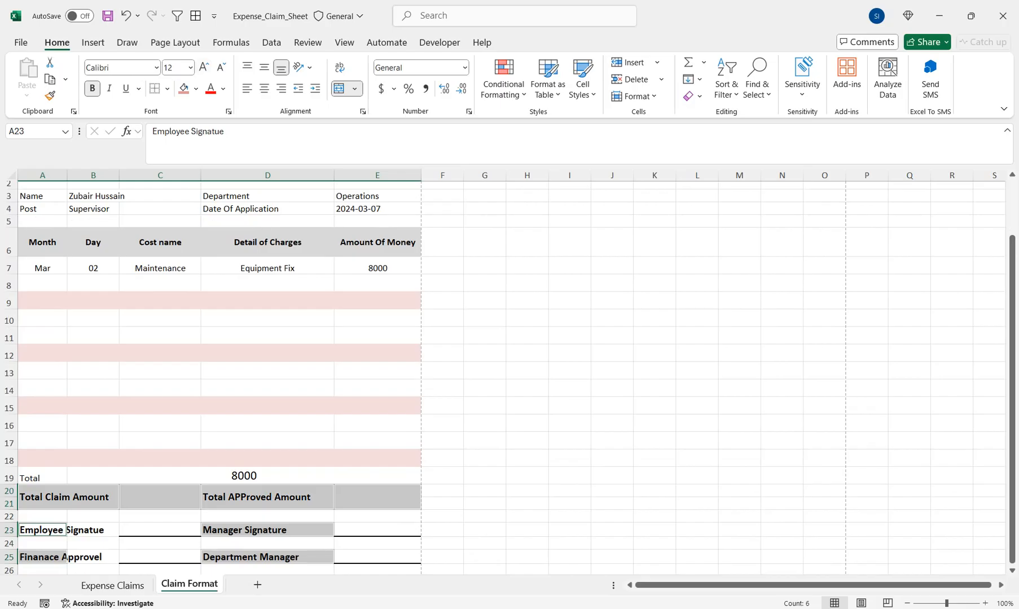
{"action": "left_click", "coordinate": [268, 497]}
{"action": "left_click", "coordinate": [160, 497]}
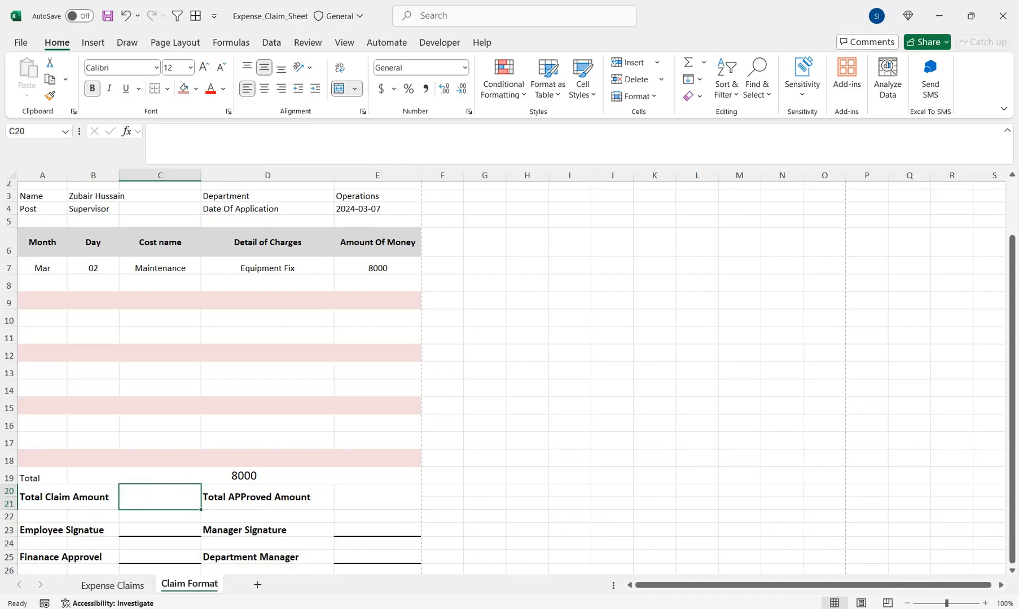
{"action": "left_click", "coordinate": [377, 497]}
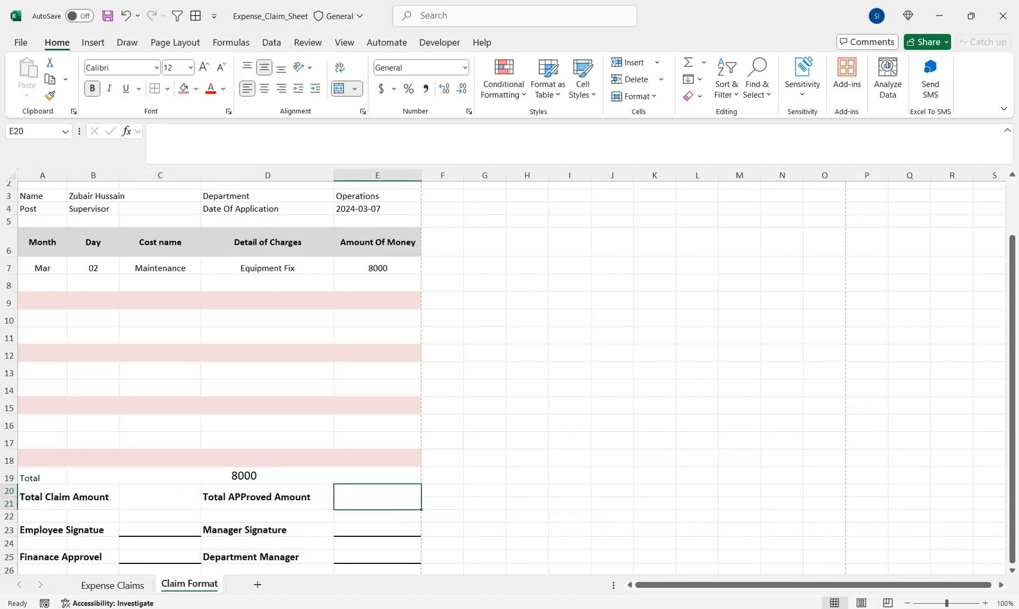
{"action": "left_click_drag", "start_coordinate": [160, 196], "coordinate": [160, 184]}
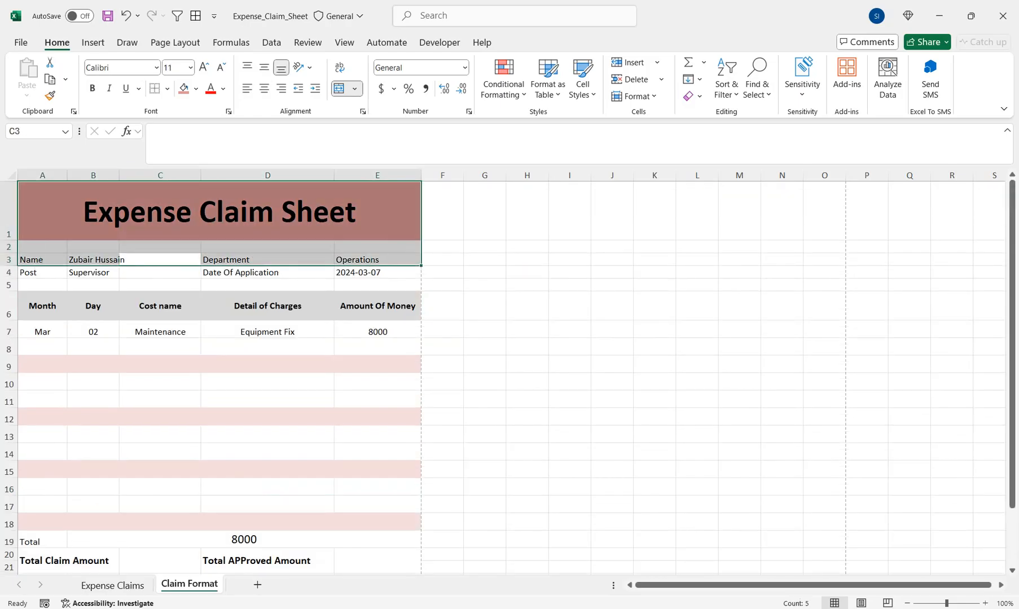
Step: Make the Name, Post, Department and Date Of Application labels bold and enlarge their font by two size increments
{"action": "left_click", "coordinate": [94, 260]}
{"action": "left_click_drag", "start_coordinate": [268, 260], "coordinate": [268, 272]}
{"action": "left_click_drag", "start_coordinate": [42, 260], "coordinate": [43, 272]}
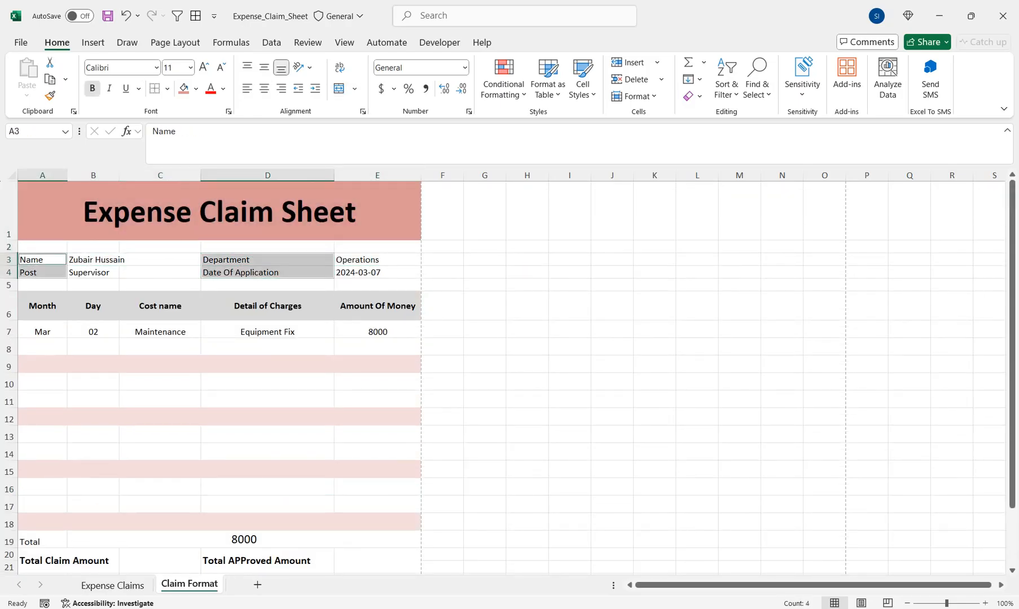
{"action": "left_click", "coordinate": [93, 89]}
{"action": "left_click", "coordinate": [203, 67]}
{"action": "left_click", "coordinate": [204, 67]}
{"action": "left_click_drag", "start_coordinate": [268, 388], "coordinate": [267, 404]}
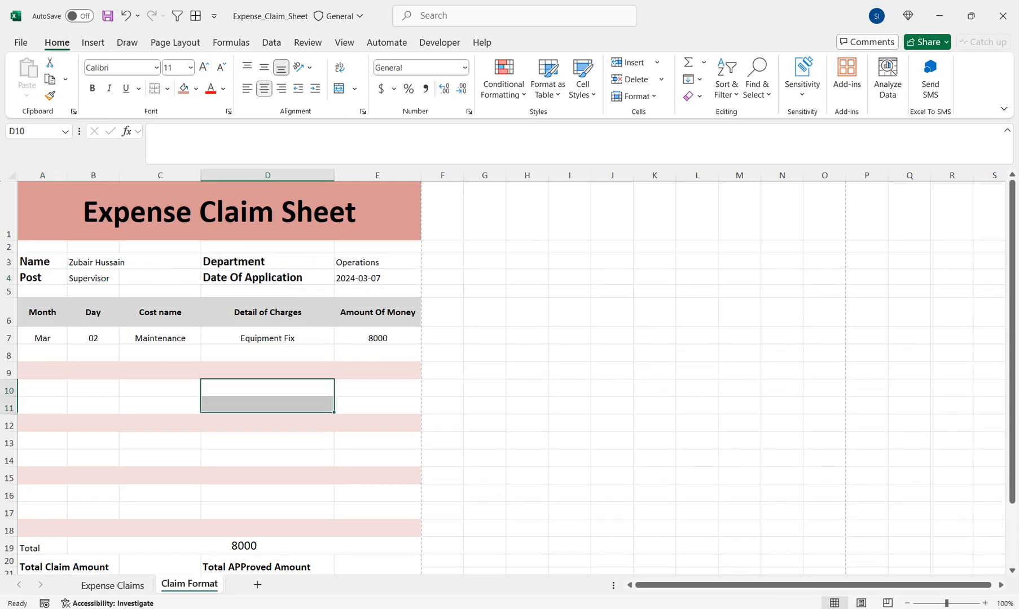
Step: Start a SUMIF formula in the cell beside Total Claim Amount with 'Expense Claims'!C2:C11 as the criteria range
{"action": "left_click_drag", "start_coordinate": [93, 511], "coordinate": [93, 543]}
{"action": "left_click", "coordinate": [161, 508]}
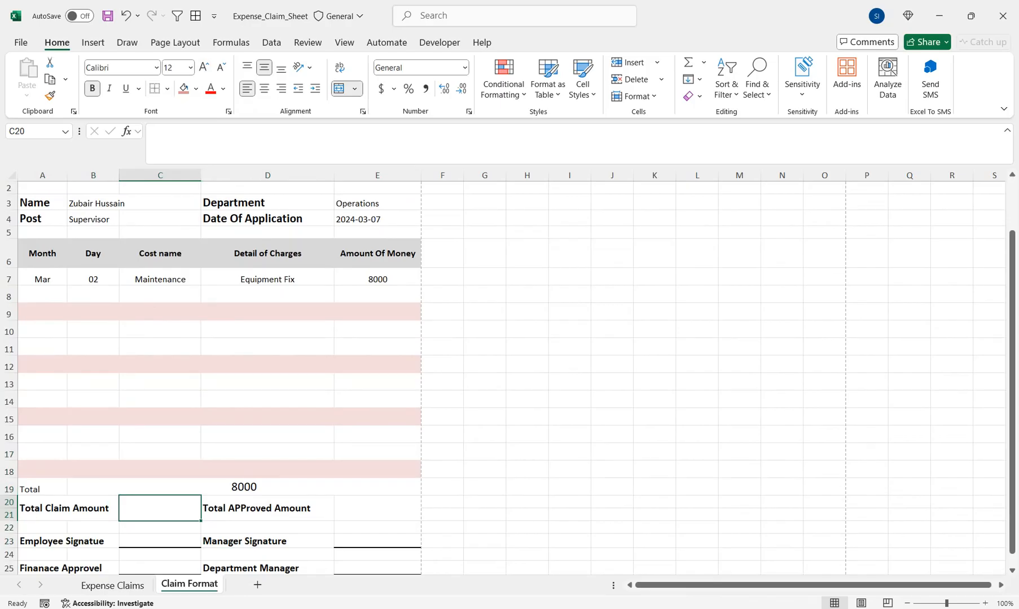
{"action": "type", "text": "=sum"}
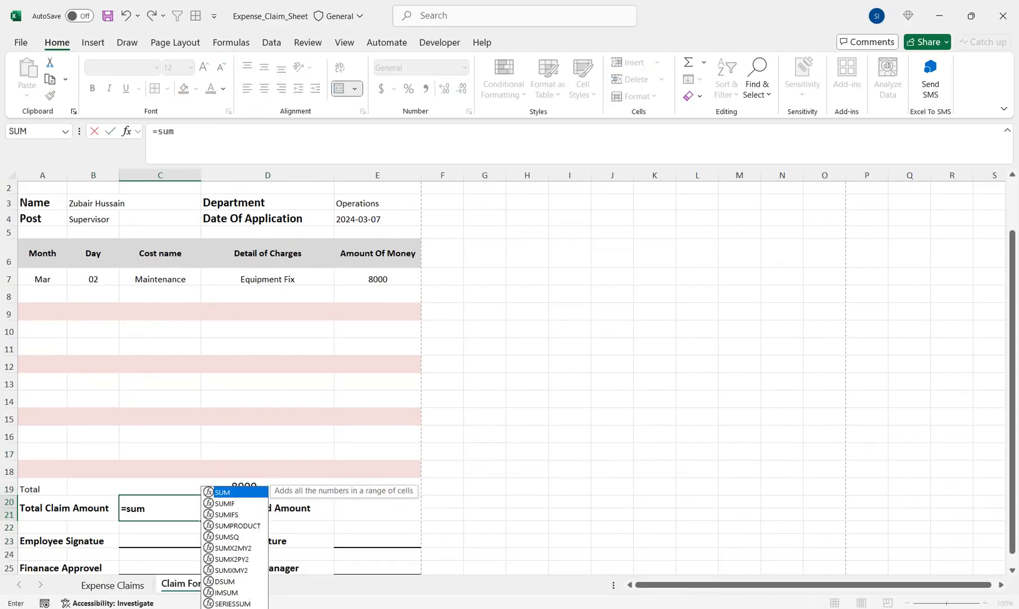
{"action": "key", "text": "Down"}
{"action": "key", "text": "Tab"}
{"action": "left_click", "coordinate": [112, 585]}
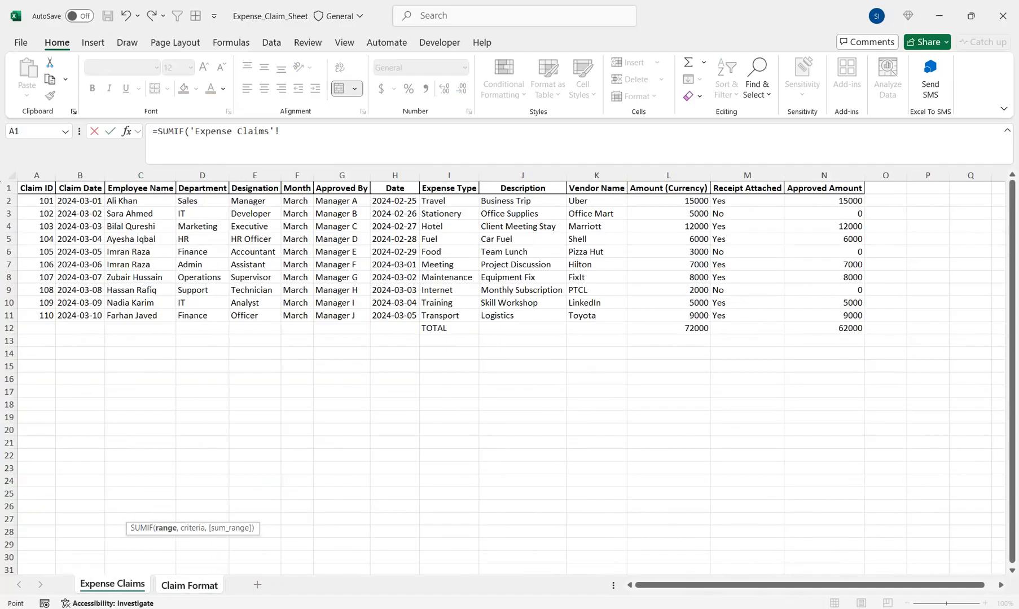
{"action": "left_click", "coordinate": [140, 239]}
{"action": "left_click_drag", "start_coordinate": [140, 201], "coordinate": [140, 315]}
{"action": "type", "text": ","}
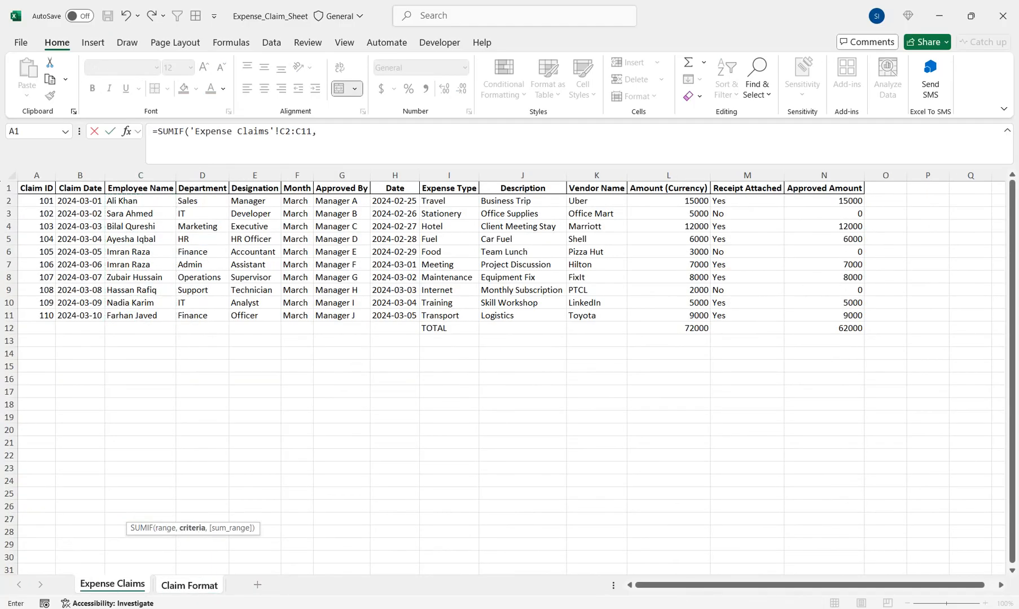
Step: Complete the Total Claim Amount SUMIF with 'Claim Format'!B3 as criteria and 'Expense Claims'!L2:L11 as sum range
{"action": "left_click", "coordinate": [189, 585]}
{"action": "left_click", "coordinate": [117, 204]}
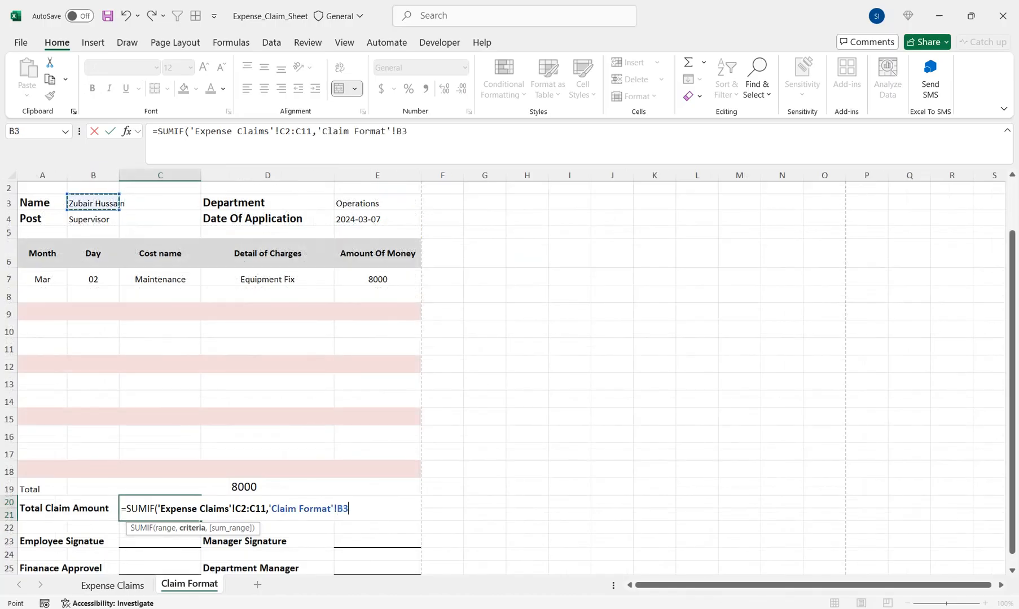
{"action": "type", "text": ","}
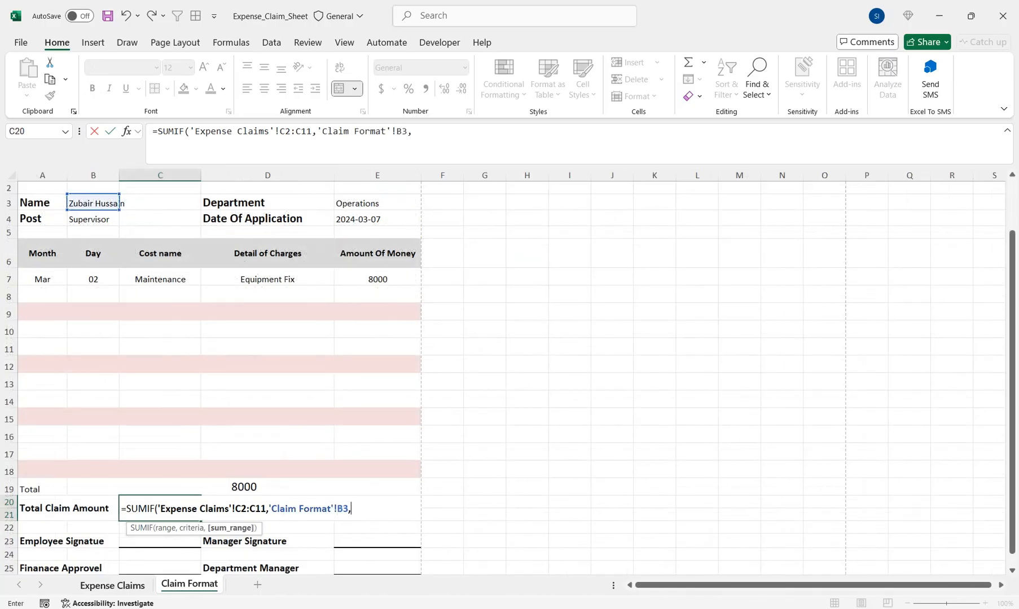
{"action": "left_click", "coordinate": [112, 585]}
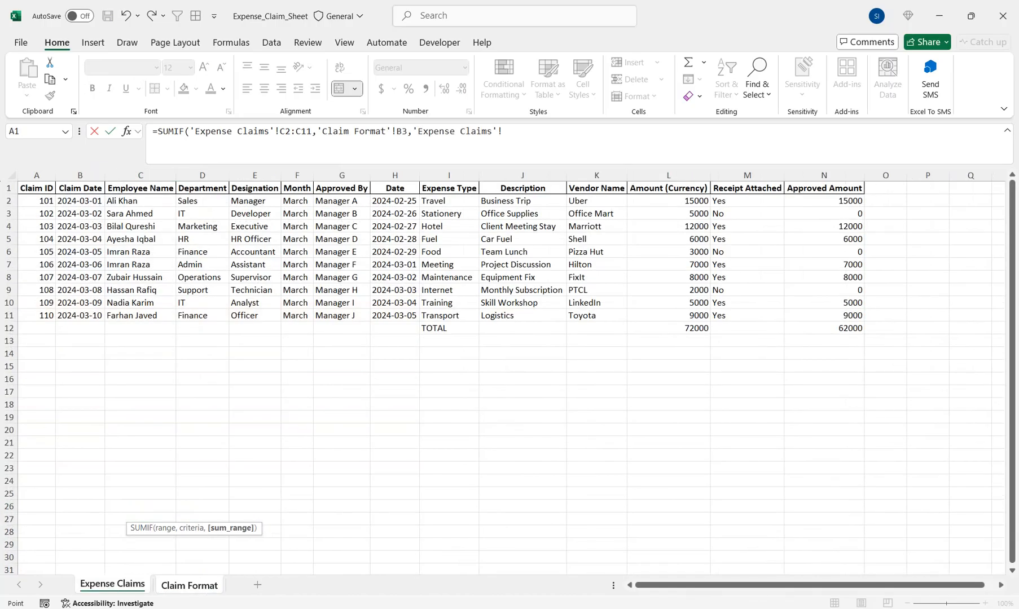
{"action": "left_click_drag", "start_coordinate": [677, 201], "coordinate": [677, 315]}
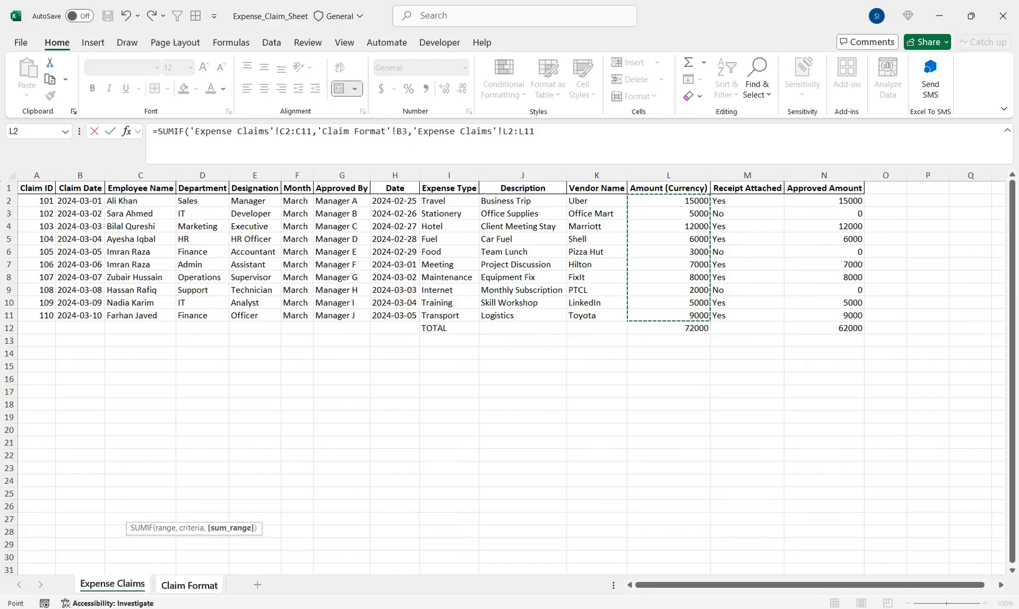
{"action": "type", "text": ")"}
{"action": "key", "text": "Return"}
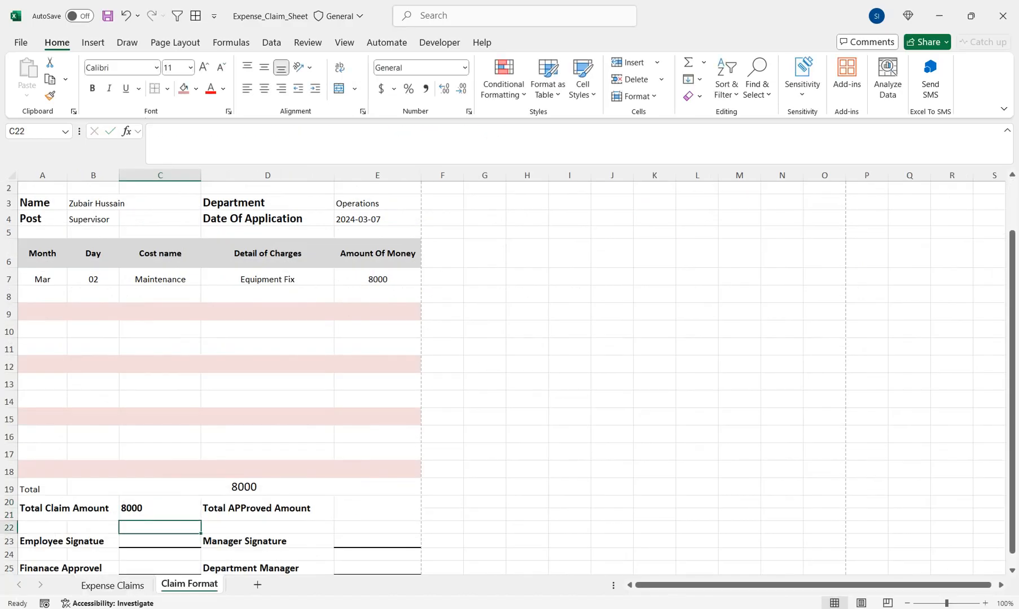
Step: Enter =SUMIF('Expense Claims'!C2:C11,'Claim Format'!B3,'Expense Claims'!N2:N11) in the cell beside Total APProved Amount
{"action": "left_click", "coordinate": [377, 508]}
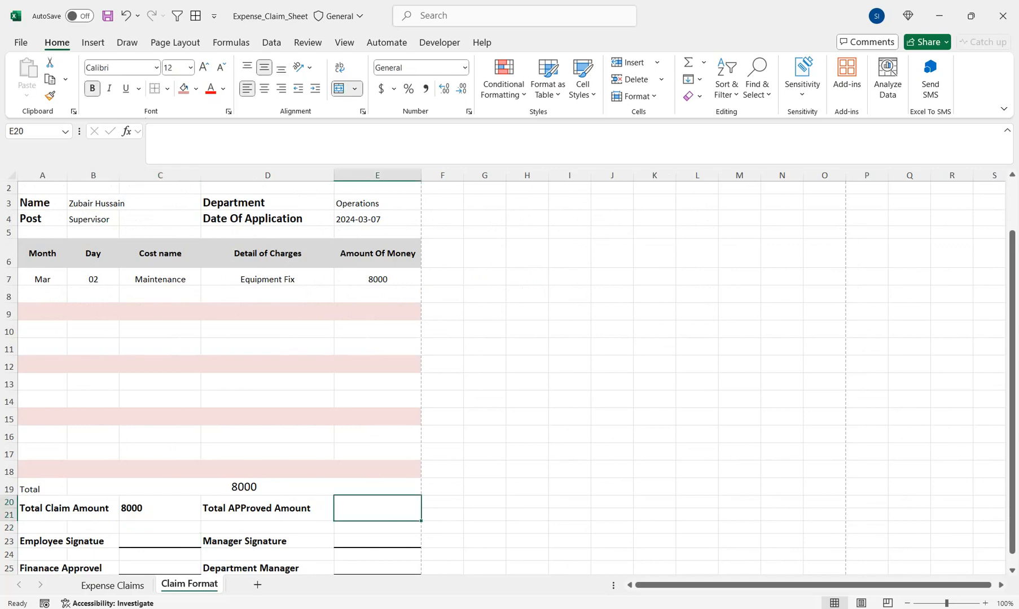
{"action": "type", "text": "=sumif"}
{"action": "key", "text": "Tab"}
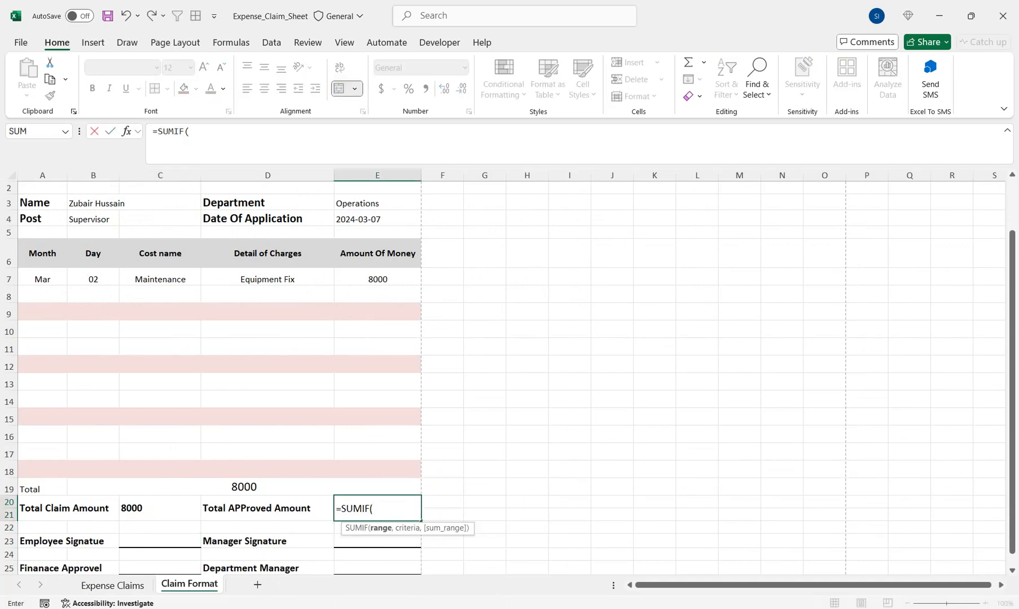
{"action": "left_click", "coordinate": [113, 585]}
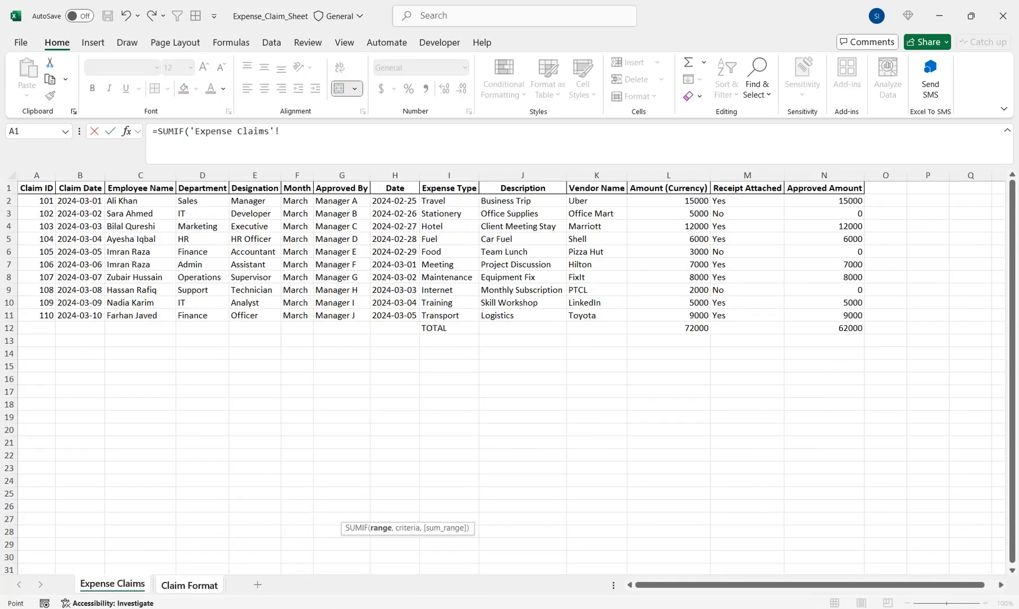
{"action": "left_click_drag", "start_coordinate": [142, 201], "coordinate": [141, 315]}
{"action": "type", "text": ","}
{"action": "left_click", "coordinate": [189, 585]}
{"action": "left_click", "coordinate": [93, 203]}
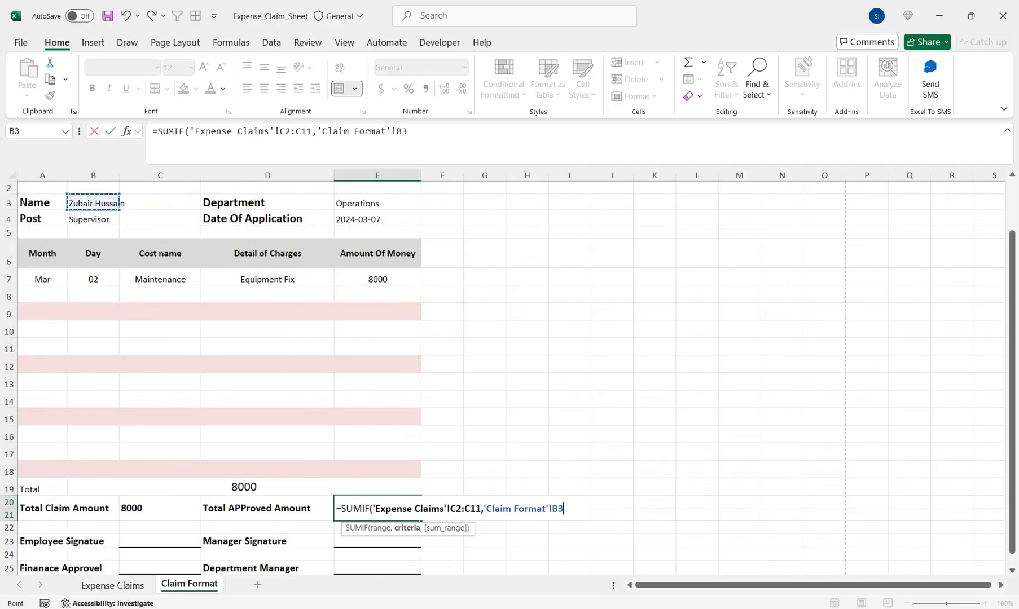
{"action": "type", "text": ","}
{"action": "left_click", "coordinate": [113, 585]}
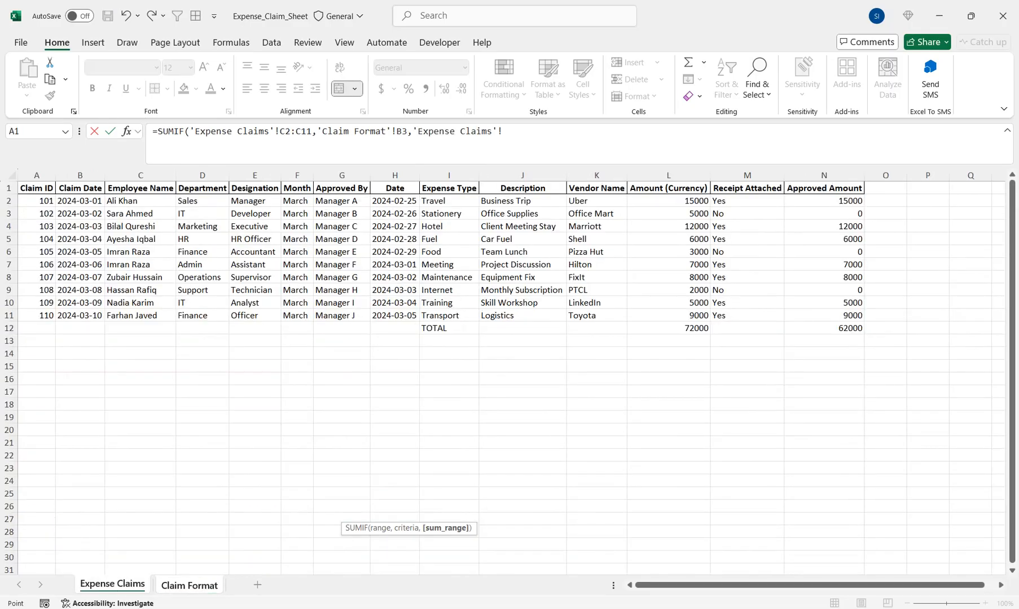
{"action": "left_click_drag", "start_coordinate": [824, 201], "coordinate": [835, 315]}
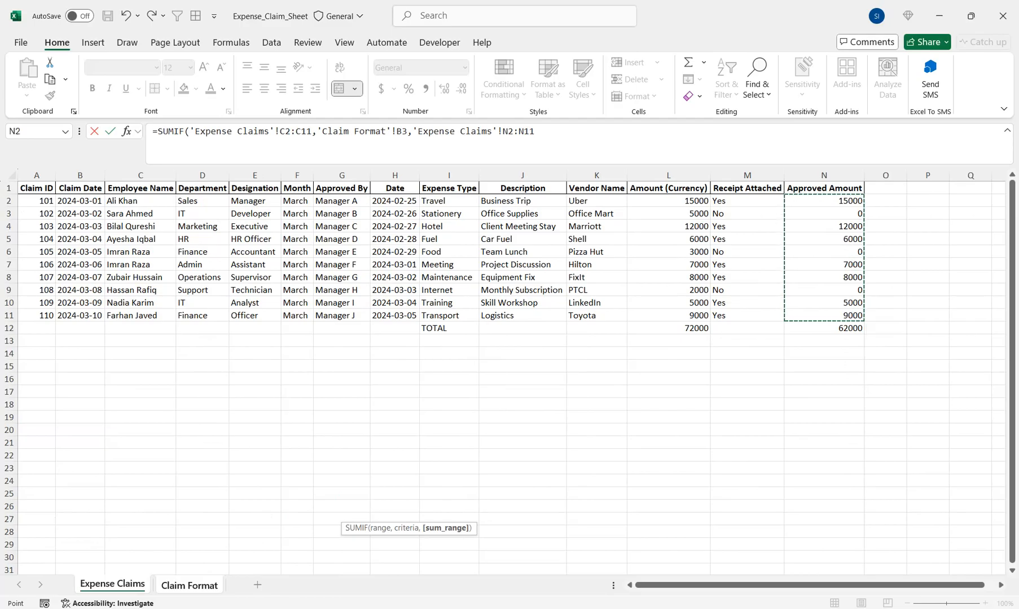
{"action": "key", "text": "Return"}
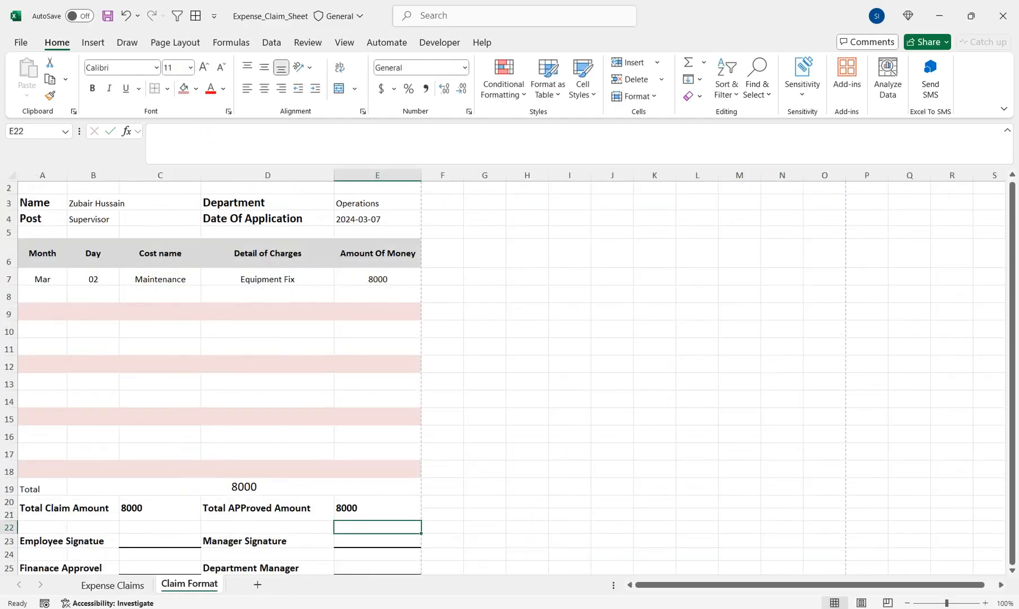
Step: Find the employee who has two rows on Expense Claims and choose that name in B3 of Claim Format
{"action": "left_click", "coordinate": [244, 487]}
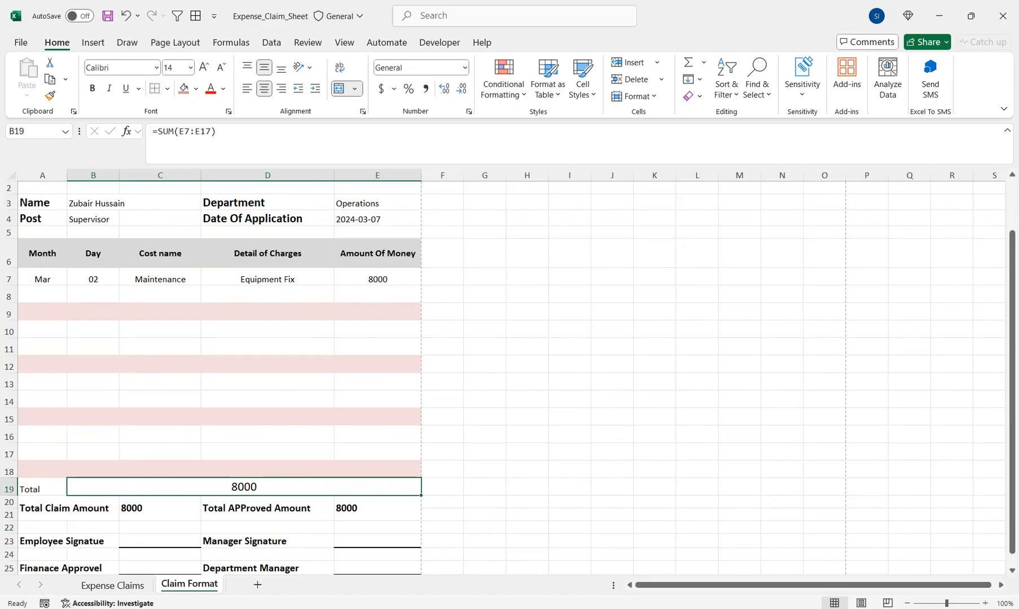
{"action": "left_click", "coordinate": [112, 585]}
{"action": "left_click", "coordinate": [140, 252]}
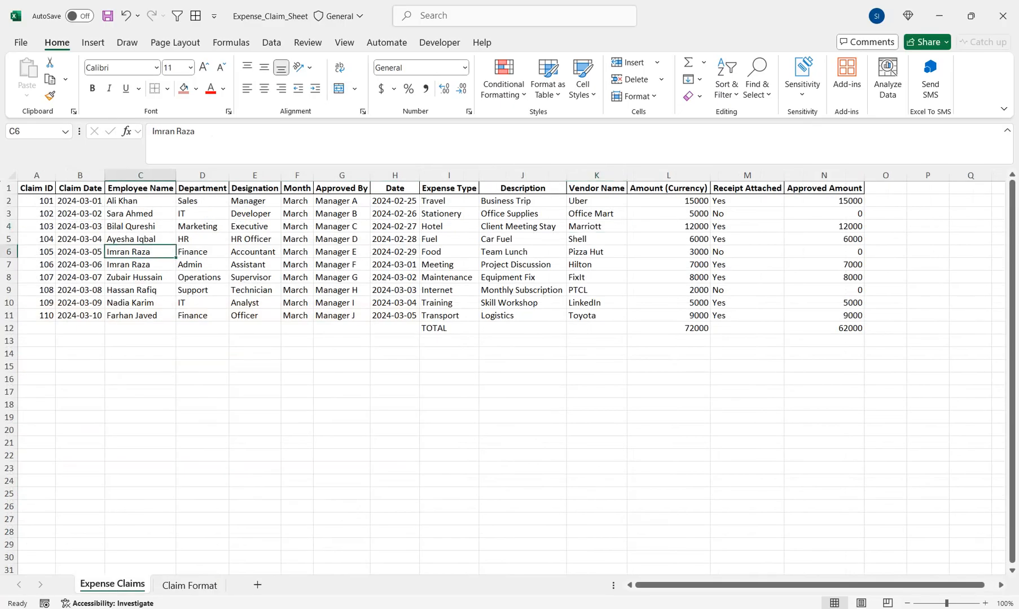
{"action": "left_click_drag", "start_coordinate": [140, 252], "coordinate": [140, 264]}
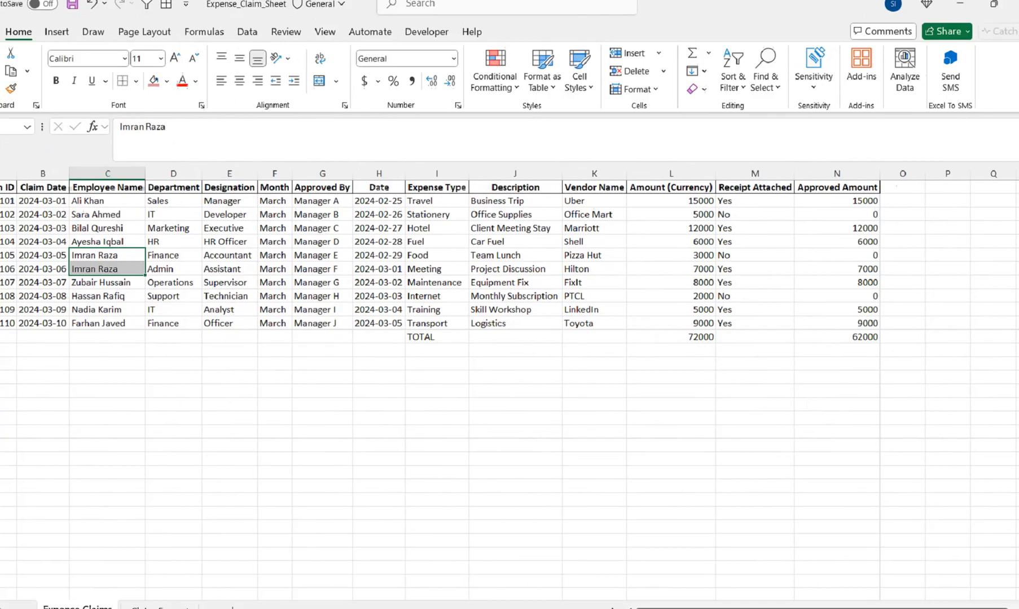
{"action": "left_click", "coordinate": [865, 331]}
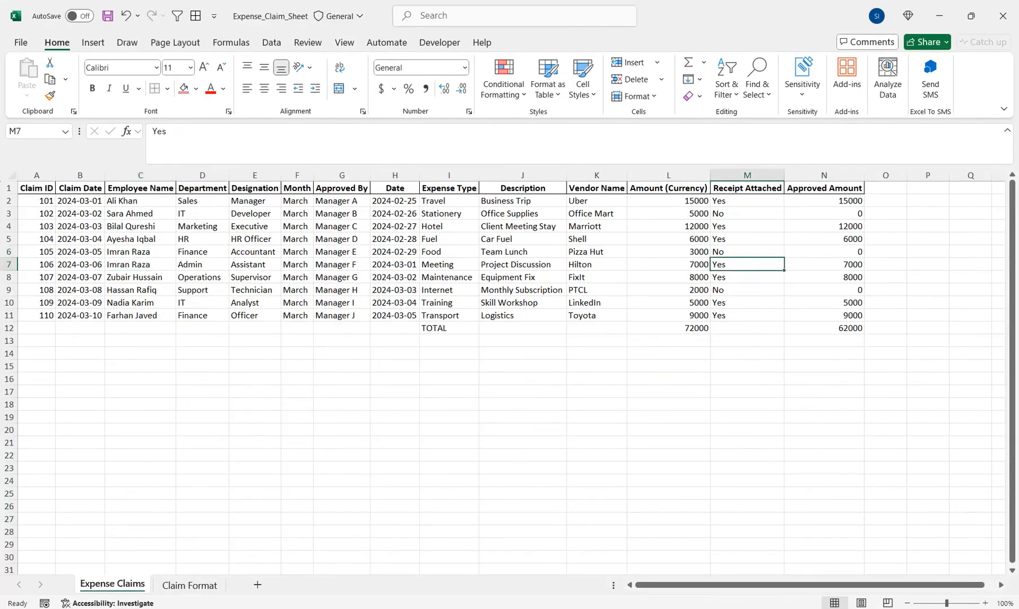
{"action": "left_click", "coordinate": [202, 417]}
{"action": "left_click", "coordinate": [189, 585]}
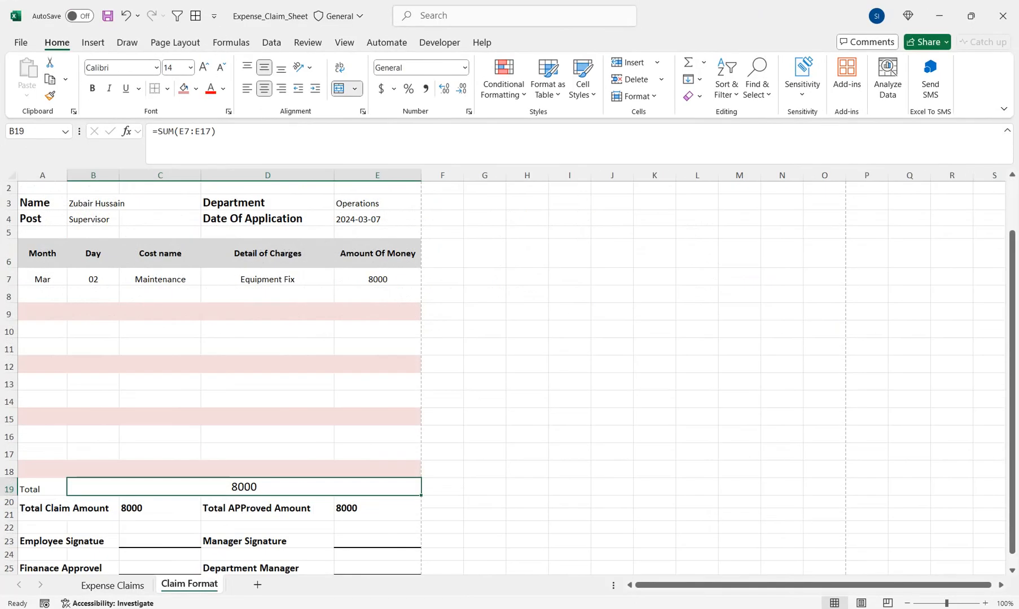
{"action": "left_click", "coordinate": [93, 203]}
{"action": "left_click", "coordinate": [125, 203]}
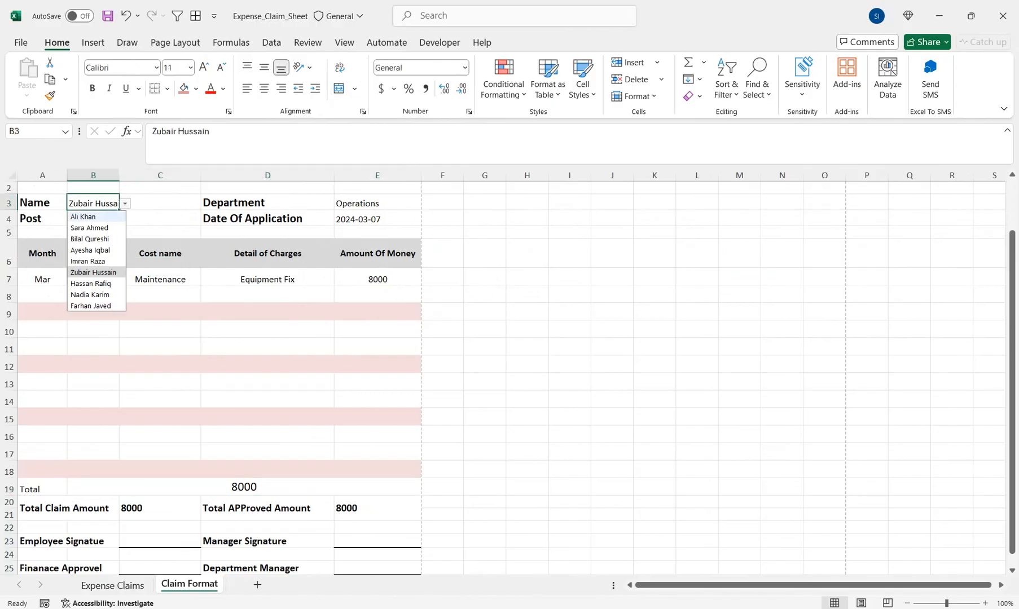
{"action": "left_click", "coordinate": [93, 262]}
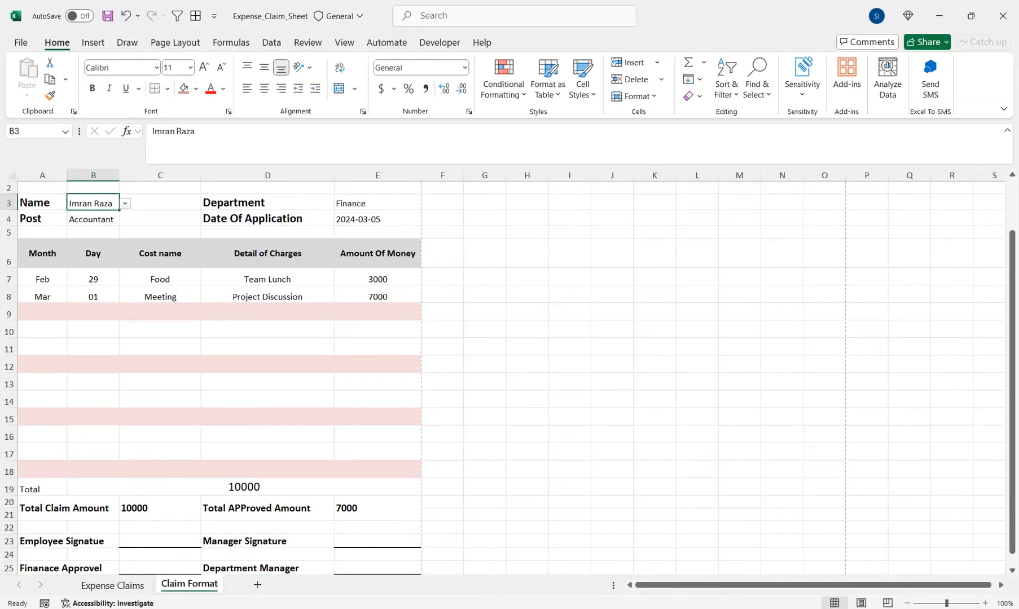
Step: Insert one blank row above row 24 and another above the Employee Signatue row to space out the approval section
{"action": "left_click_drag", "start_coordinate": [534, 200], "coordinate": [534, 375]}
{"action": "left_click_drag", "start_coordinate": [297, 471], "coordinate": [298, 511]}
{"action": "left_click", "coordinate": [9, 497]}
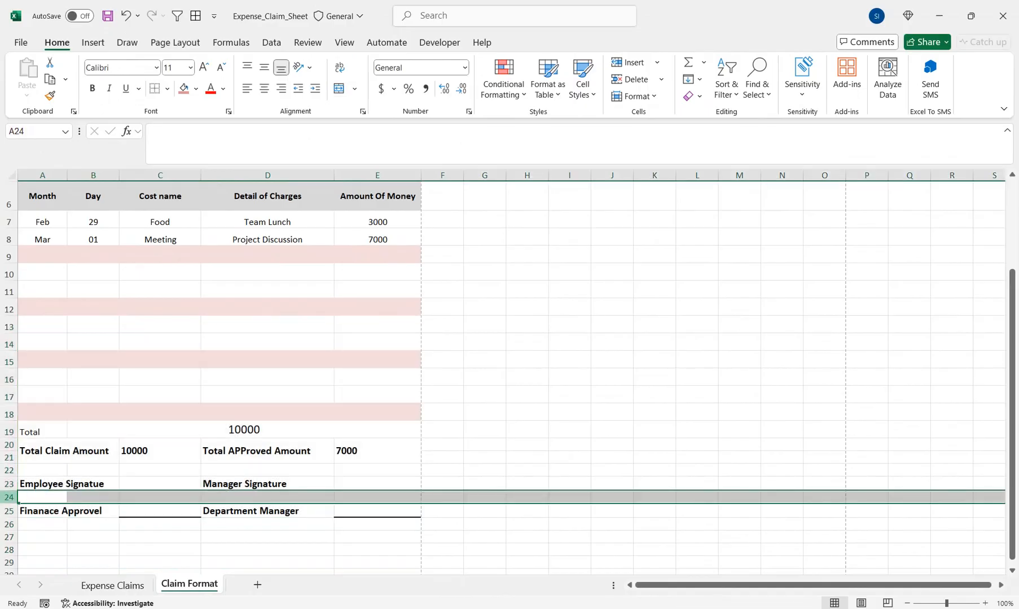
{"action": "right_click", "coordinate": [9, 497]}
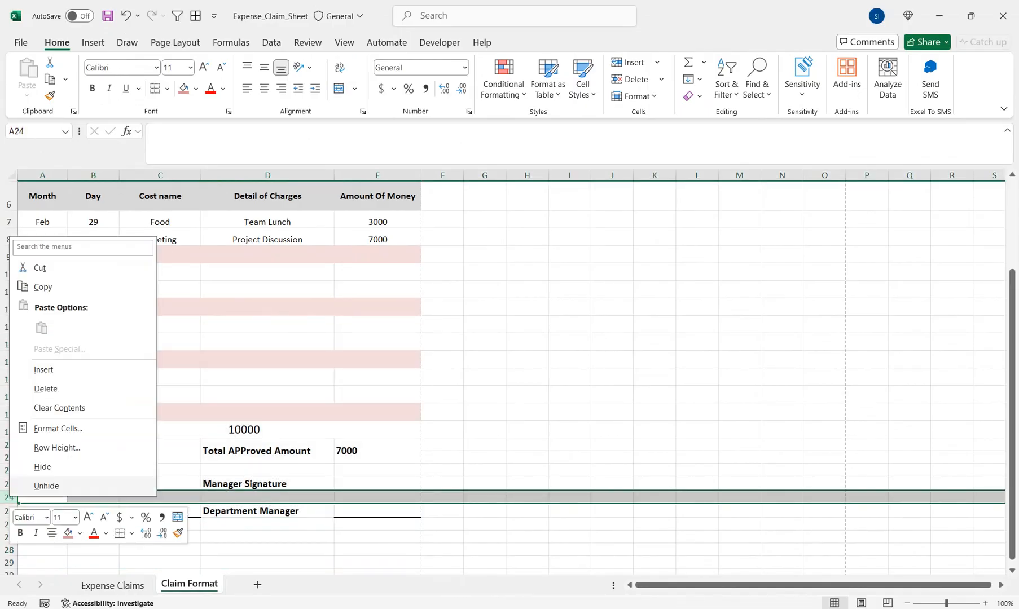
{"action": "left_click", "coordinate": [40, 370]}
{"action": "left_click", "coordinate": [9, 484]}
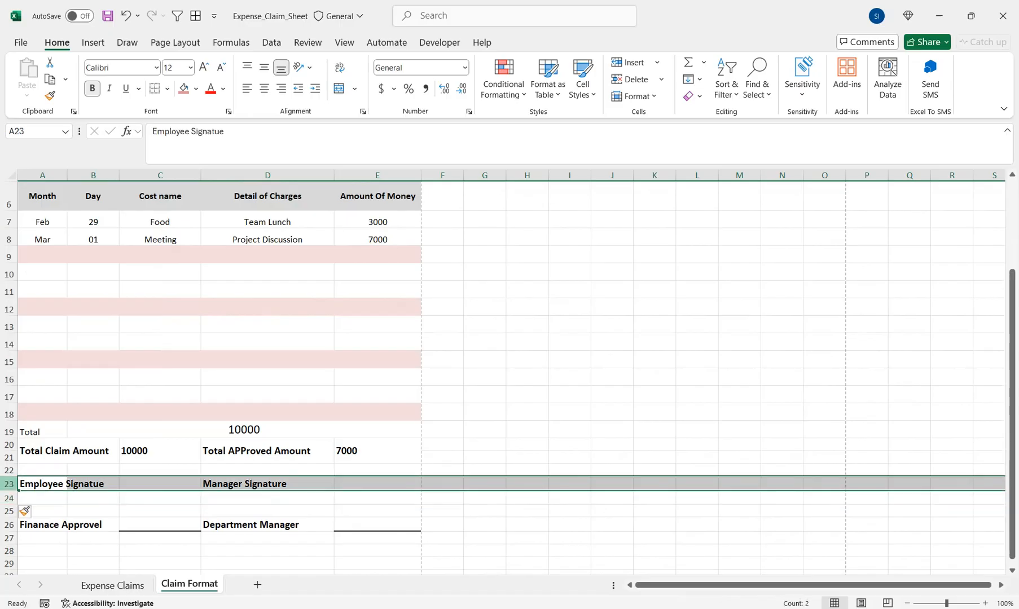
{"action": "right_click", "coordinate": [9, 484]}
{"action": "left_click", "coordinate": [39, 353]}
{"action": "left_click", "coordinate": [159, 451]}
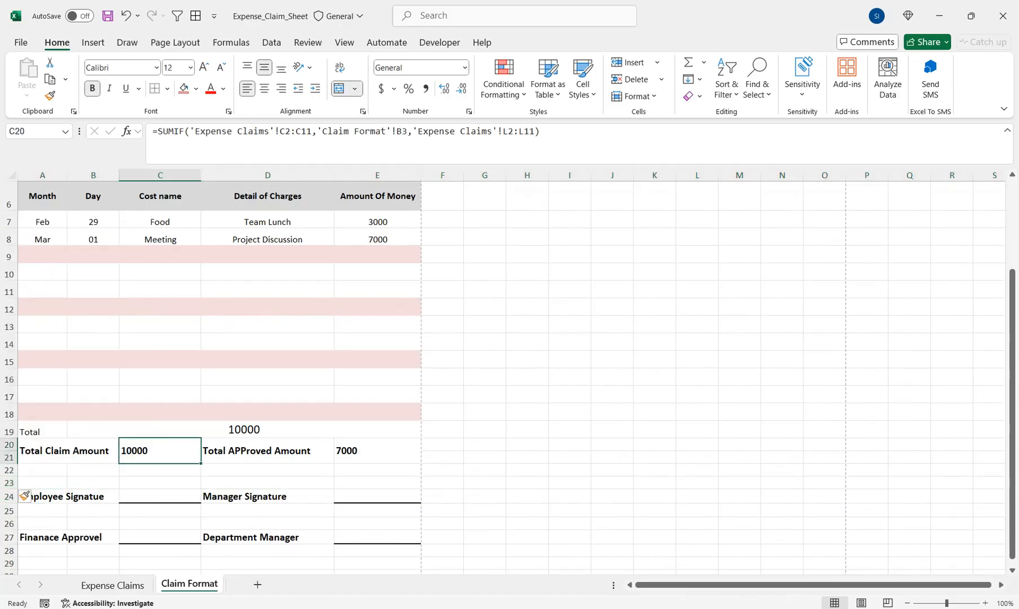
{"action": "left_click", "coordinate": [267, 471]}
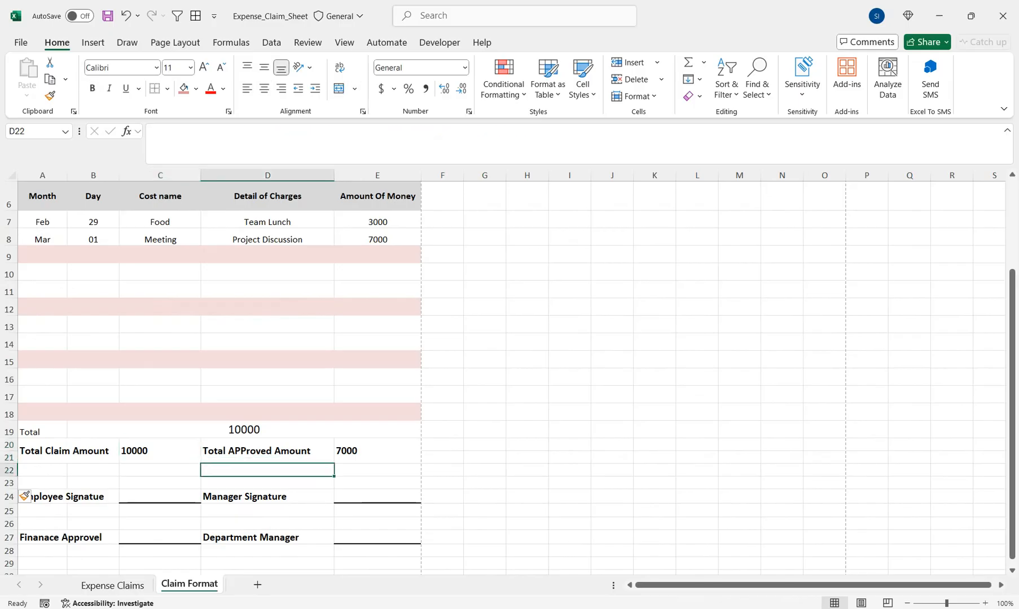
Step: Apply thick outside borders around the whole form, range A1:E30
{"action": "left_click", "coordinate": [268, 290]}
{"action": "left_click_drag", "start_coordinate": [377, 222], "coordinate": [421, 532]}
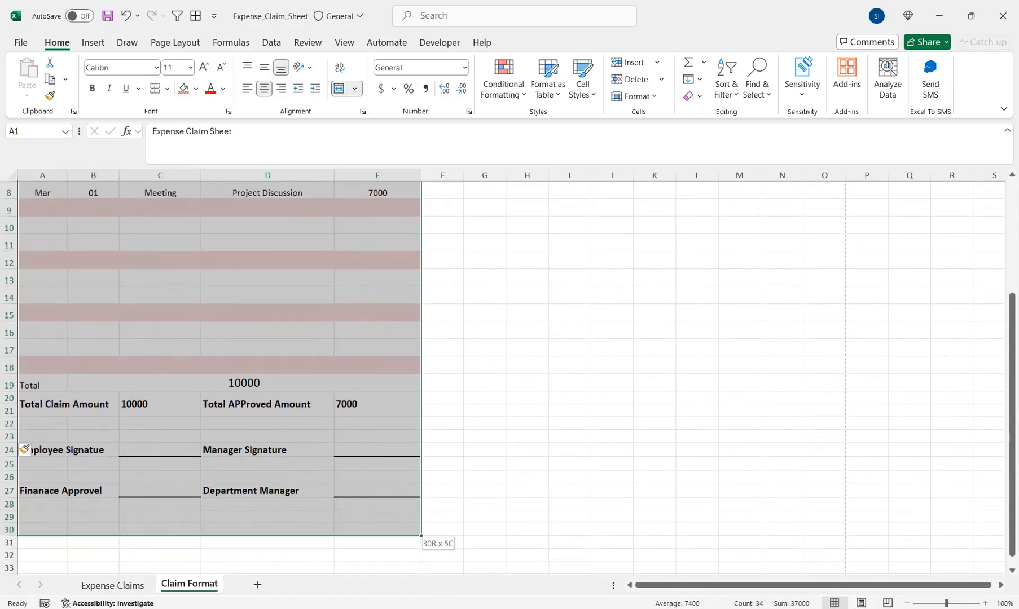
{"action": "left_click", "coordinate": [167, 89]}
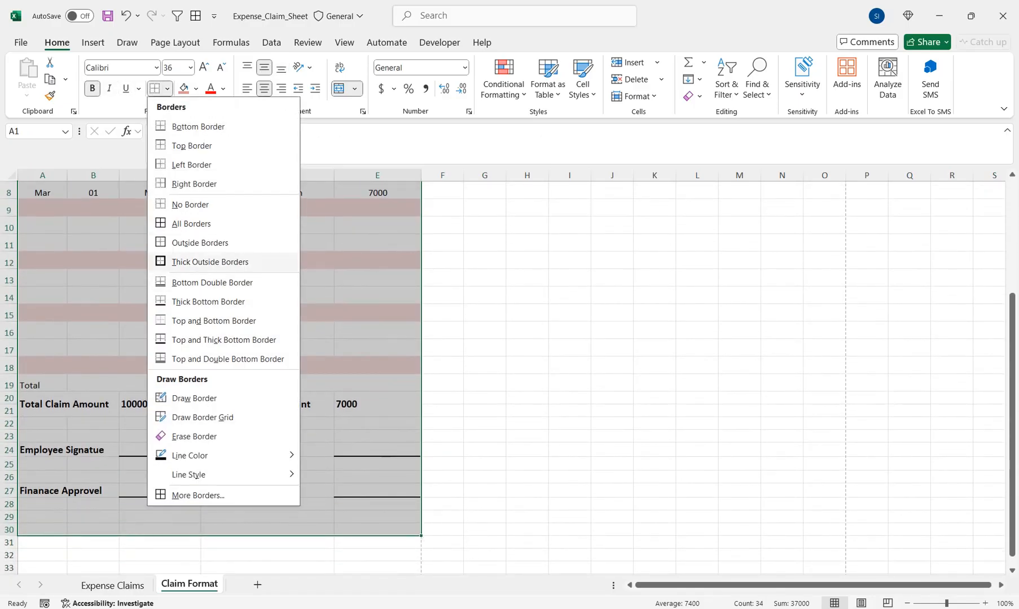
{"action": "left_click", "coordinate": [210, 262]}
{"action": "scroll", "coordinate": [210, 261], "scroll_direction": "up", "scroll_amount": 3}
{"action": "left_click", "coordinate": [160, 337]}
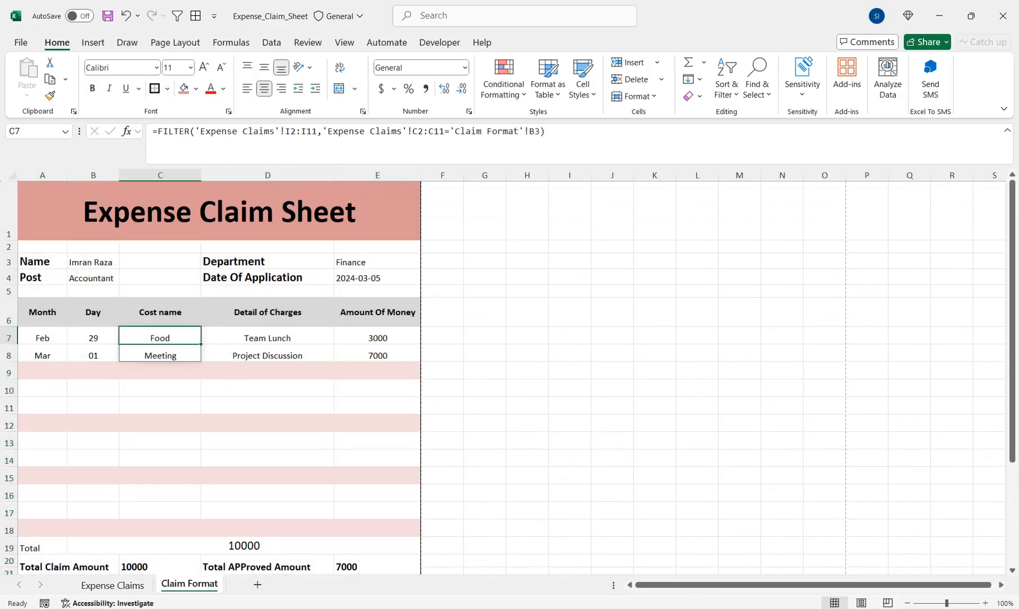
Step: Apply thick outside borders individually to each column header cell in A6:E6, from Month through Amount Of Money
{"action": "left_click", "coordinate": [93, 247]}
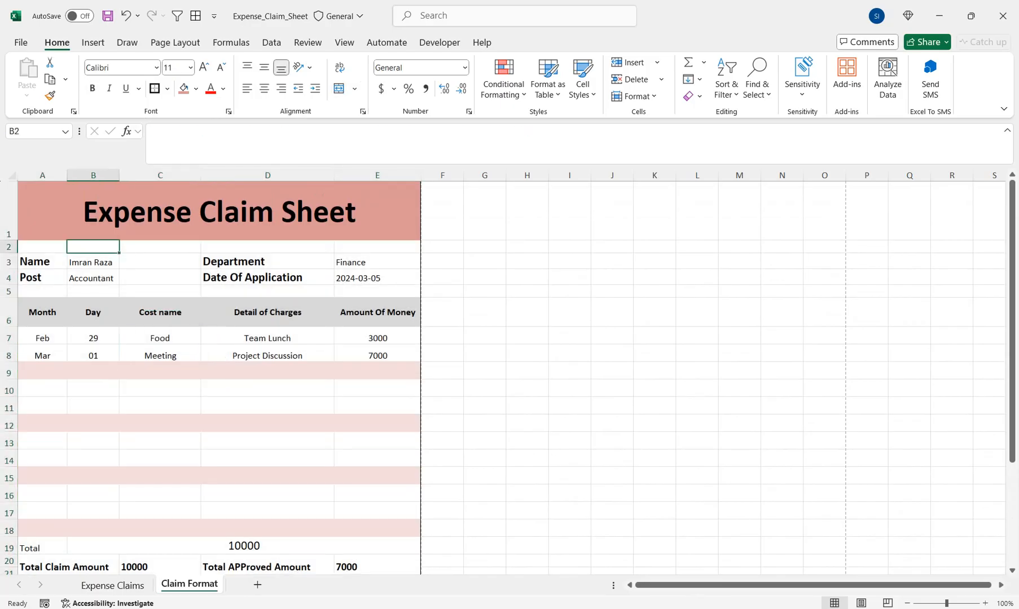
{"action": "left_click_drag", "start_coordinate": [378, 312], "coordinate": [42, 312]}
{"action": "left_click", "coordinate": [42, 312]}
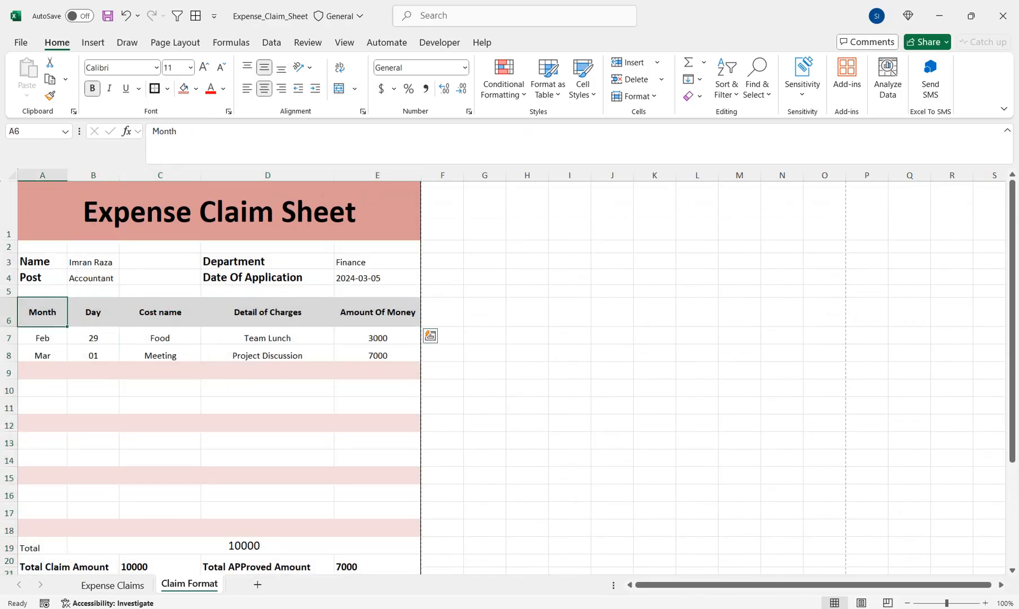
{"action": "left_click", "coordinate": [155, 88]}
{"action": "left_click", "coordinate": [93, 312]}
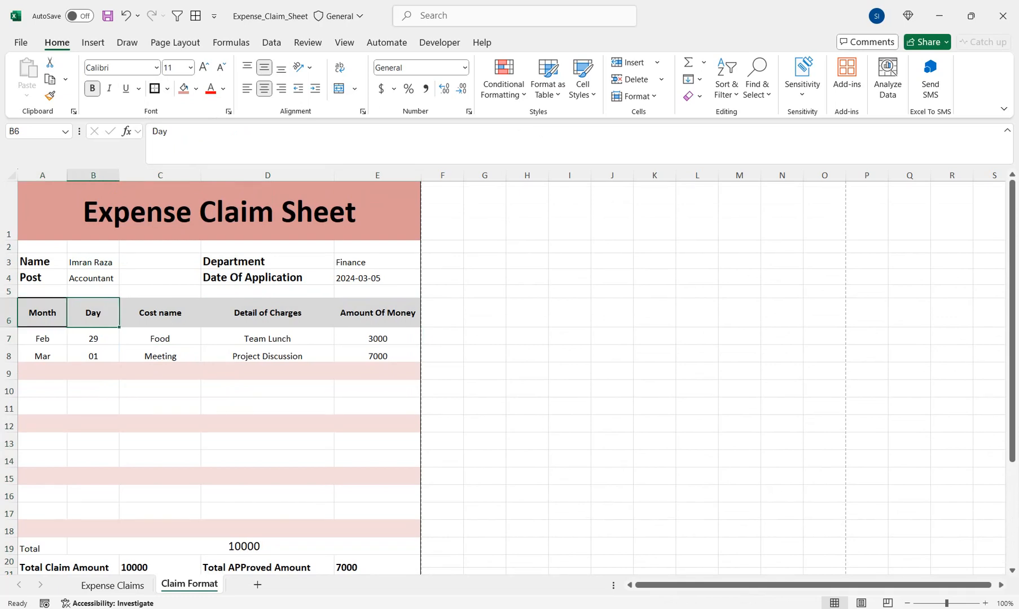
{"action": "left_click", "coordinate": [155, 89]}
{"action": "left_click", "coordinate": [160, 312]}
{"action": "left_click", "coordinate": [154, 88]}
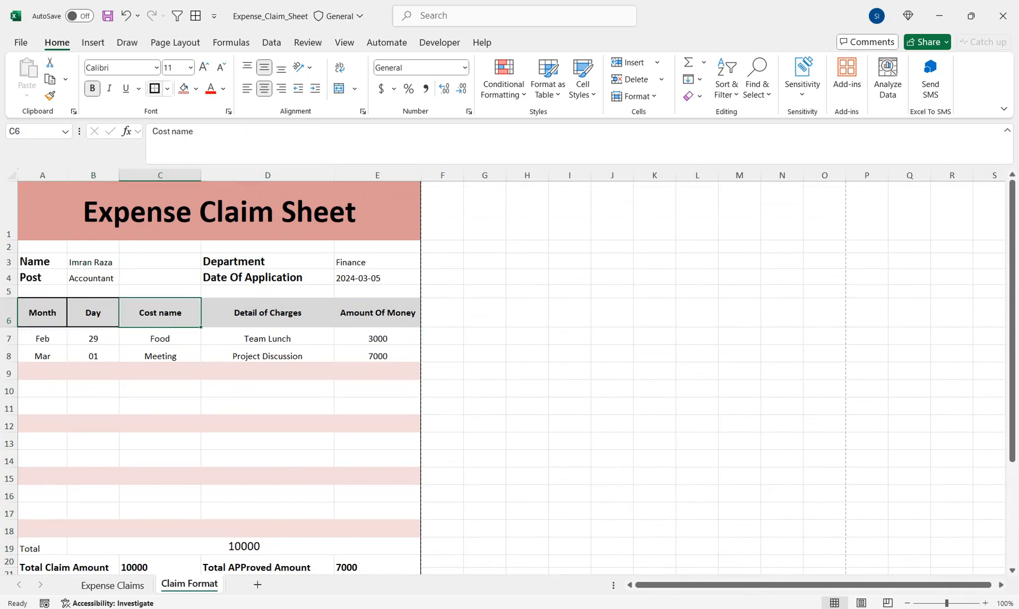
{"action": "left_click", "coordinate": [267, 312]}
{"action": "left_click", "coordinate": [154, 88]}
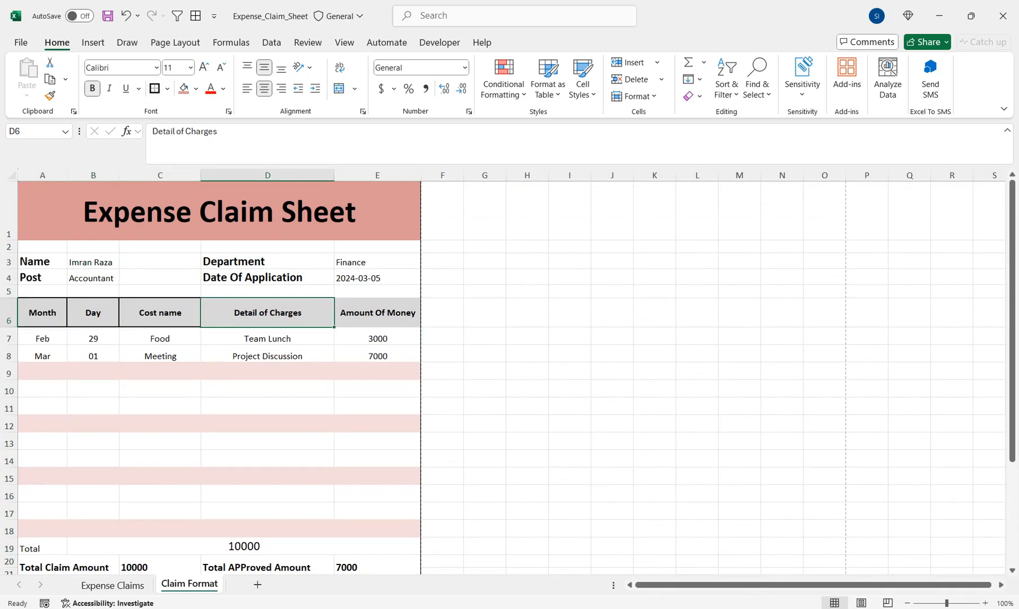
{"action": "left_click", "coordinate": [377, 312]}
{"action": "left_click", "coordinate": [154, 89]}
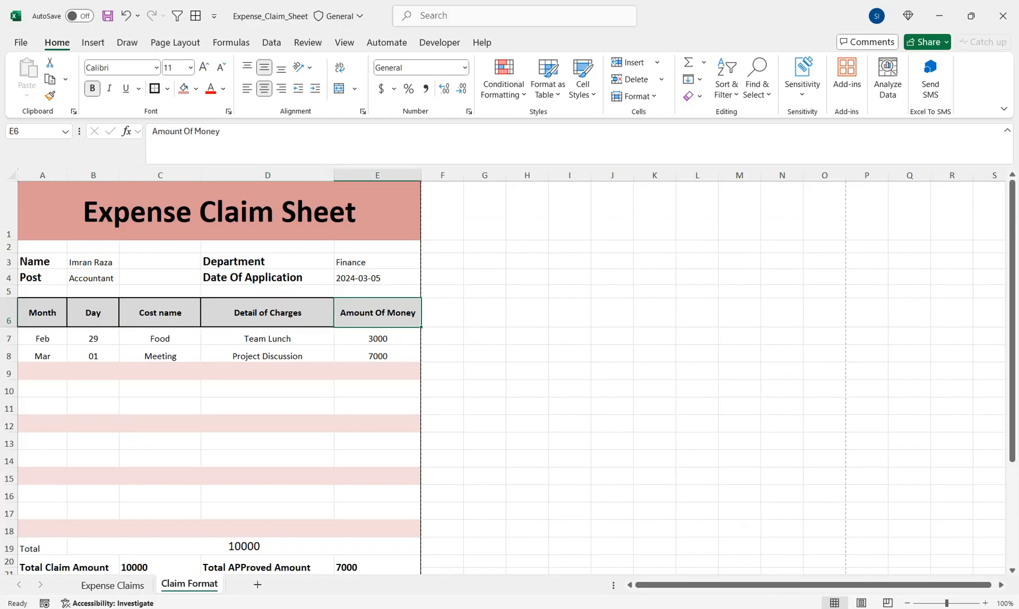
Step: Check the total cells below the expense rows and open the print preview of the Claim Format sheet
{"action": "left_click", "coordinate": [160, 566]}
{"action": "left_click", "coordinate": [244, 489]}
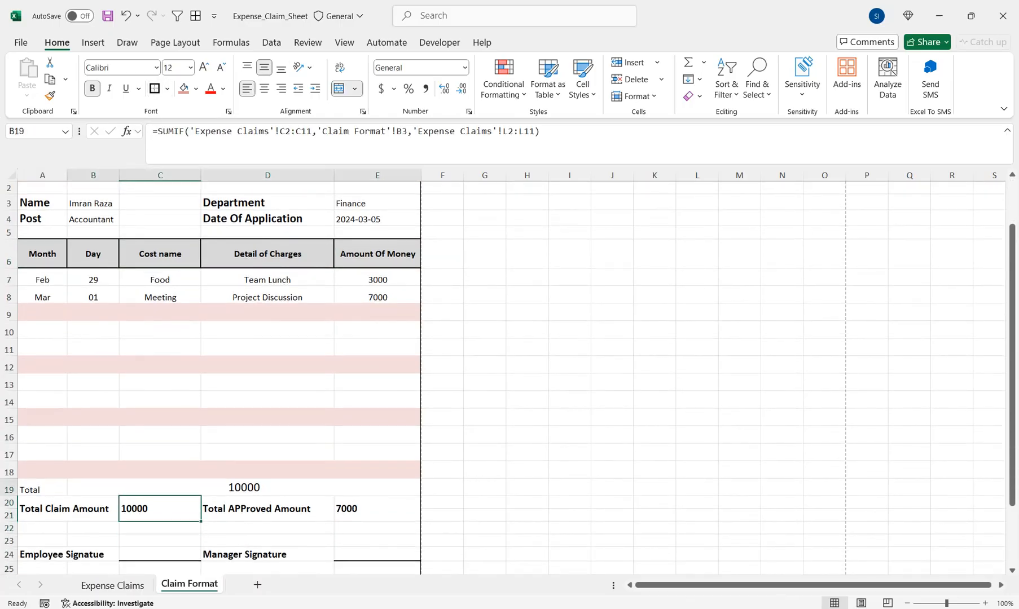
{"action": "left_click", "coordinate": [21, 43]}
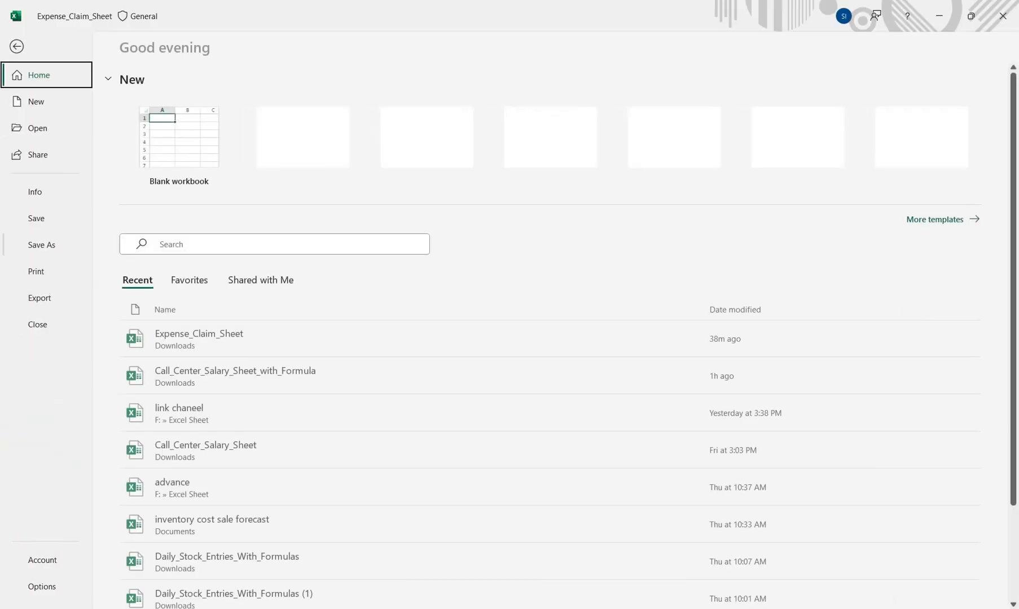
{"action": "left_click", "coordinate": [36, 272]}
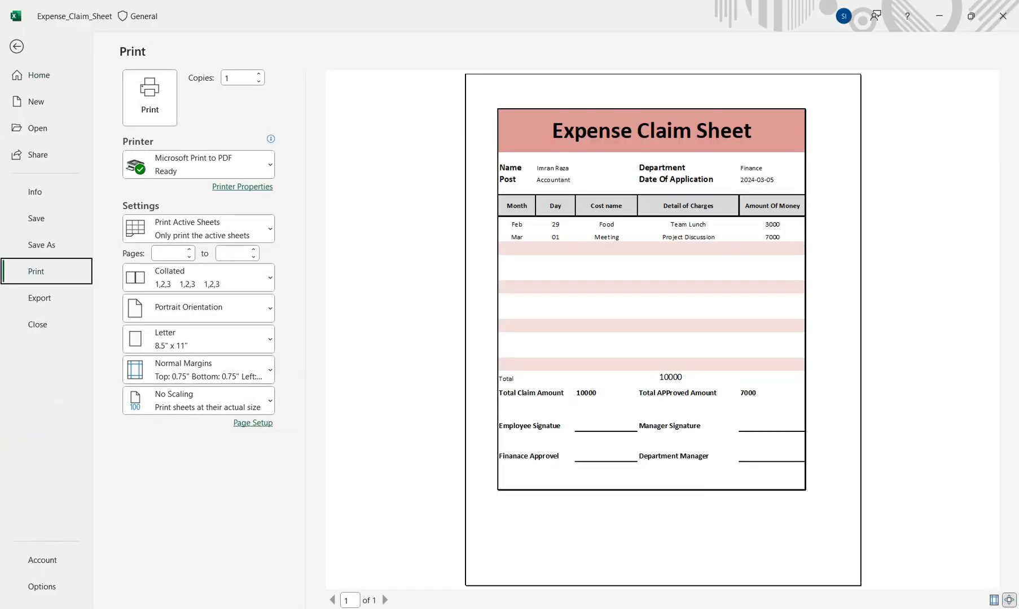